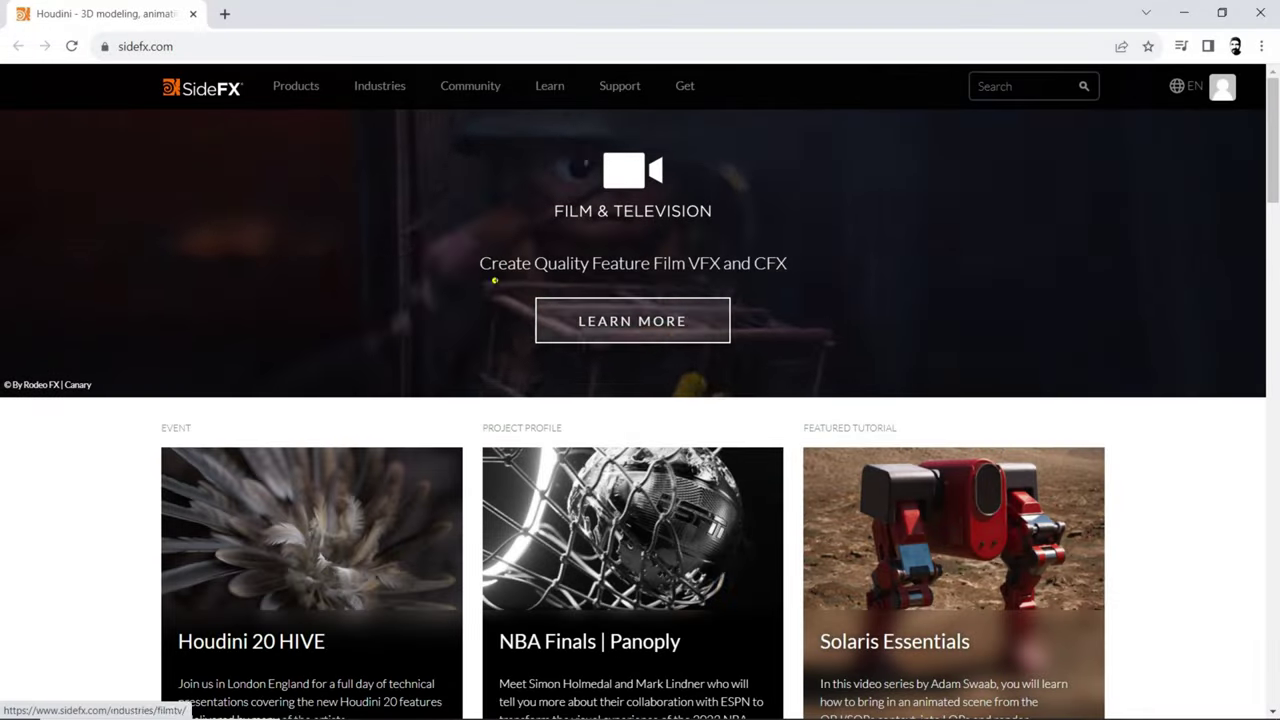
# Step: Open the Unreal plug-in page from the Houdini Engine plug-ins section of the SideFX site
pyautogui.moveTo(320, 92)
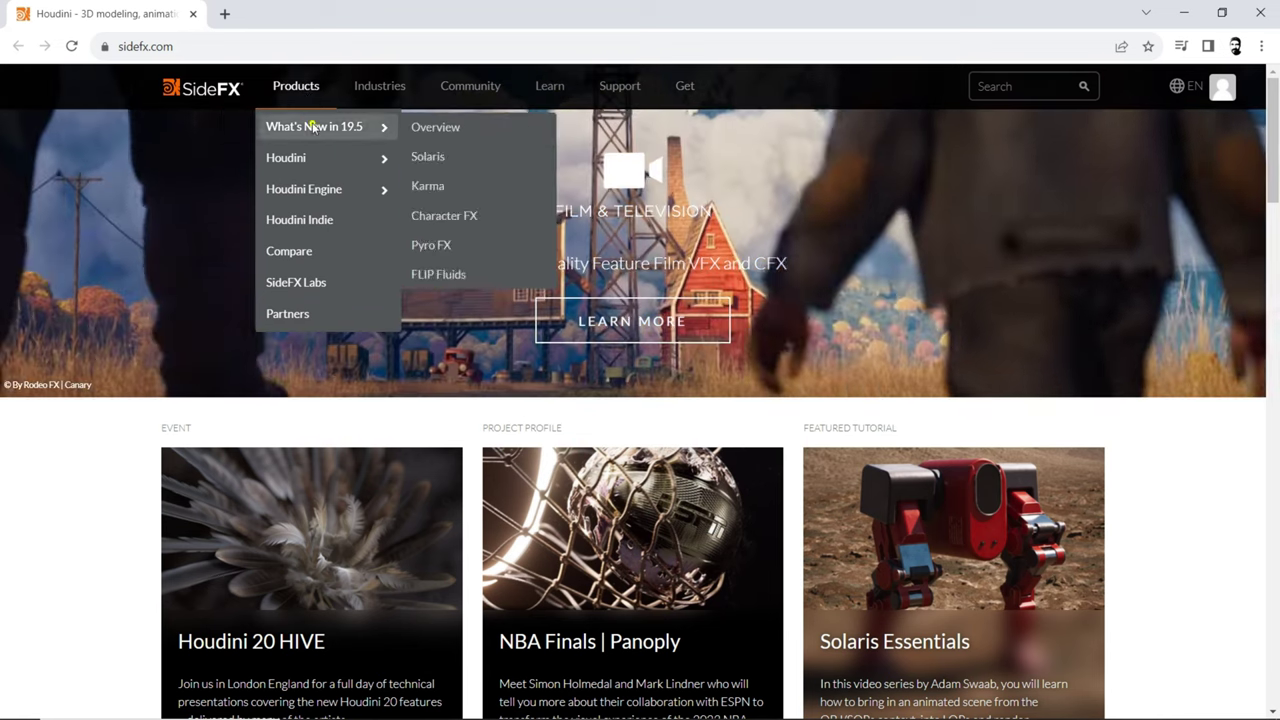
pyautogui.moveTo(316, 189)
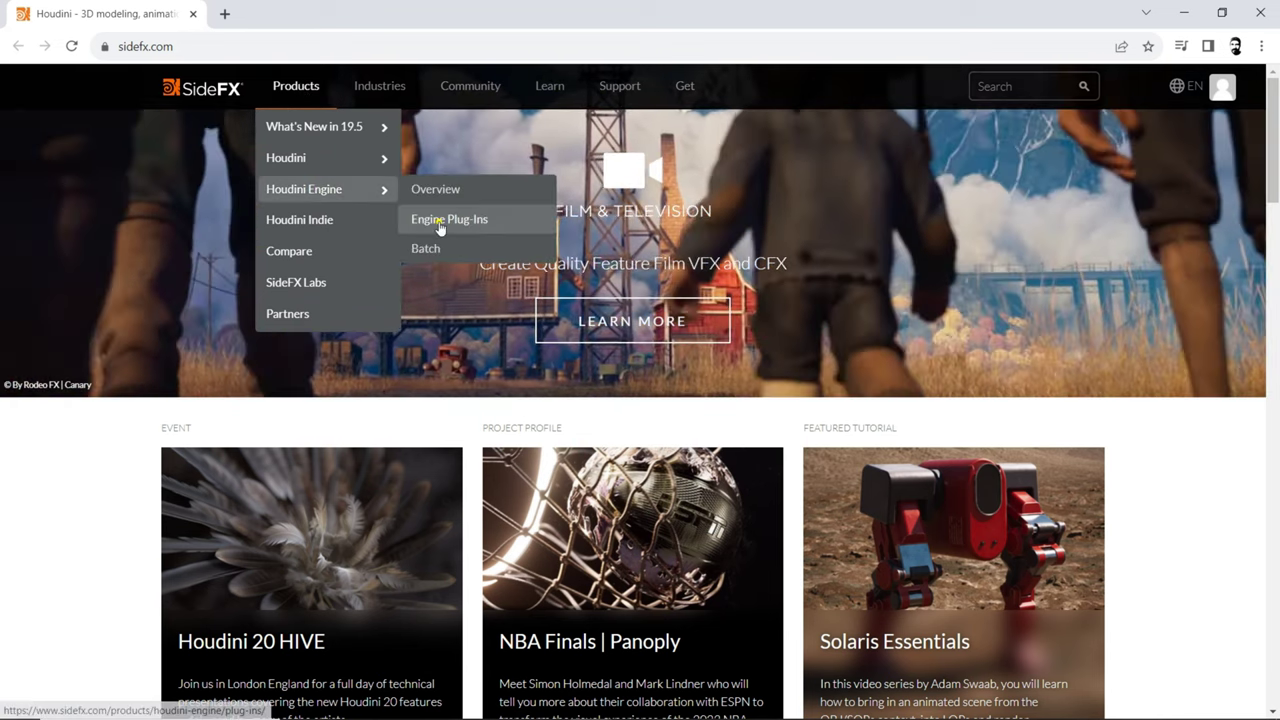
pyautogui.click(440, 220)
pyautogui.scroll(-5, 657, 371)
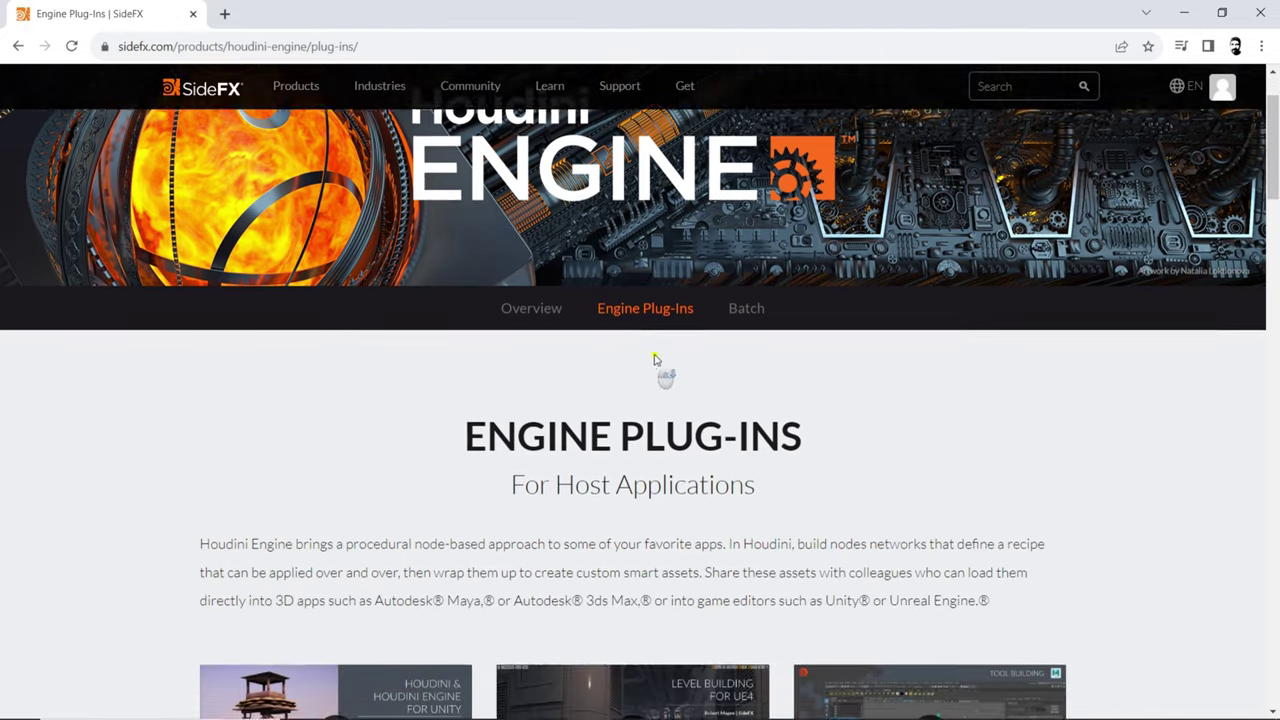
pyautogui.scroll(-5, 812, 292)
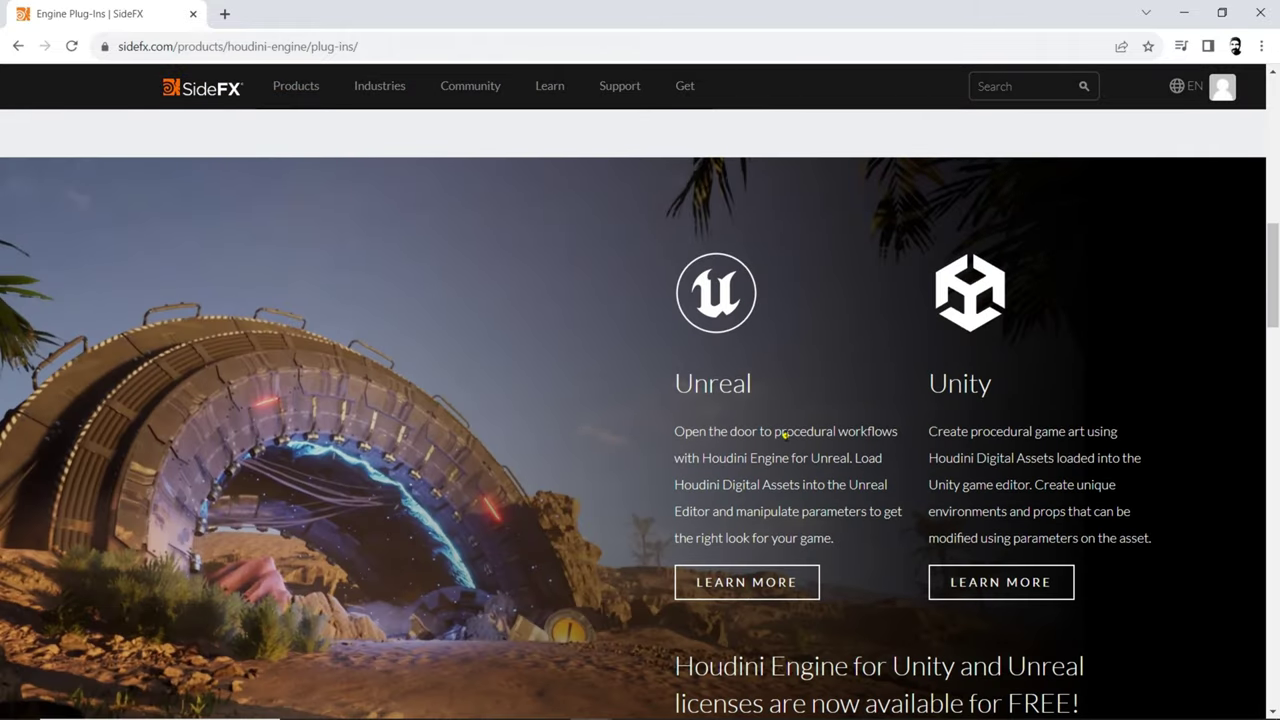
pyautogui.click(738, 575)
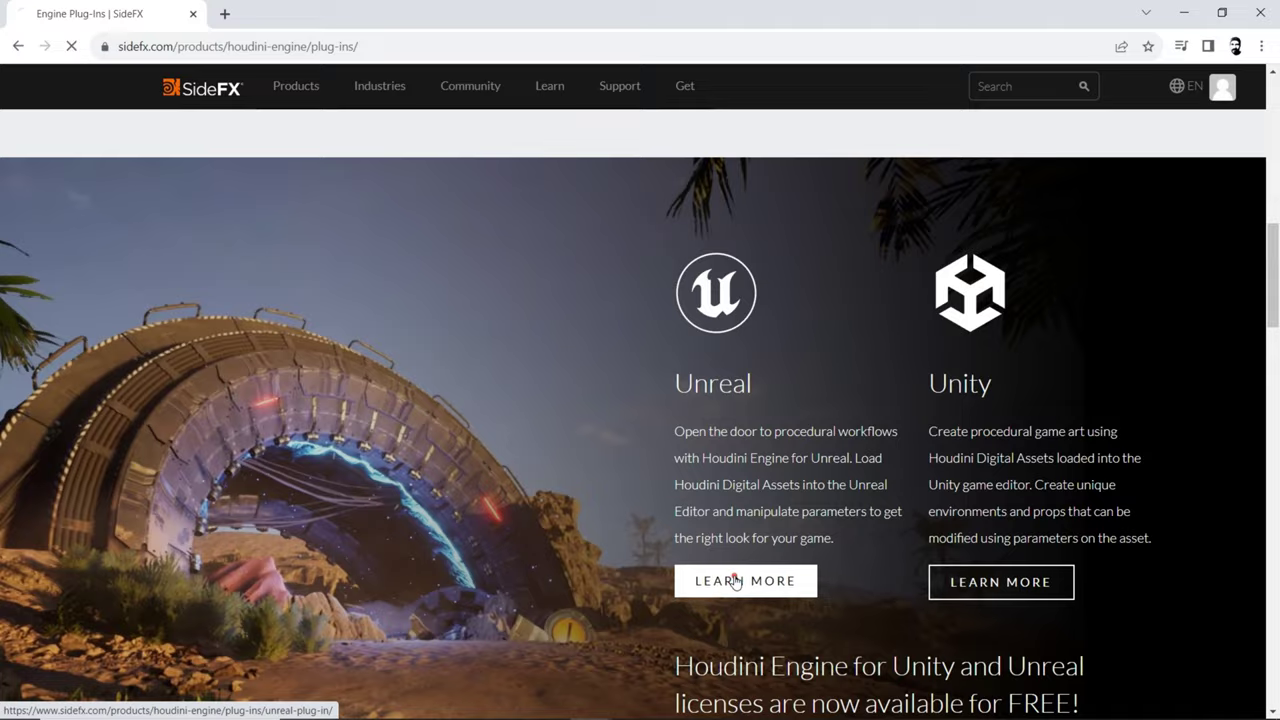
# Step: Open the installer download page from the Unreal plug-in page's Download & License Houdini Engine section
pyautogui.scroll(-2, 712, 474)
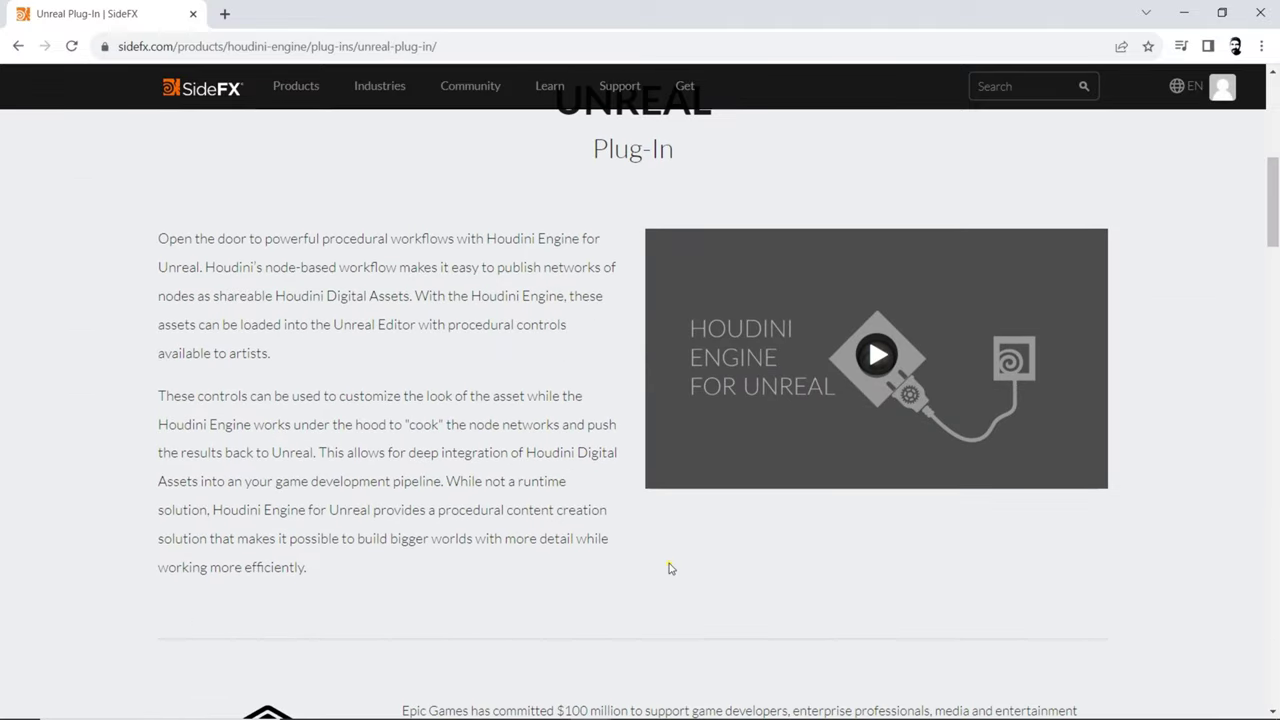
pyautogui.scroll(-4, 669, 566)
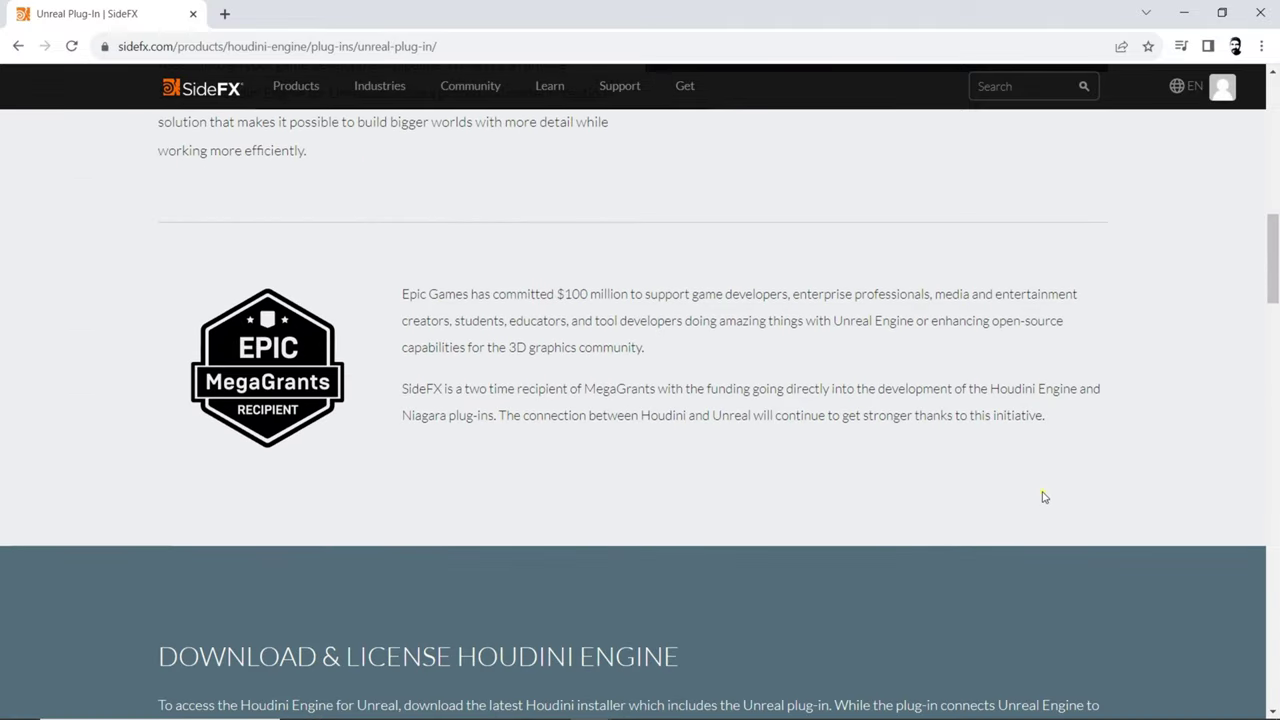
pyautogui.scroll(-6, 1040, 494)
pyautogui.scroll(1, 1047, 497)
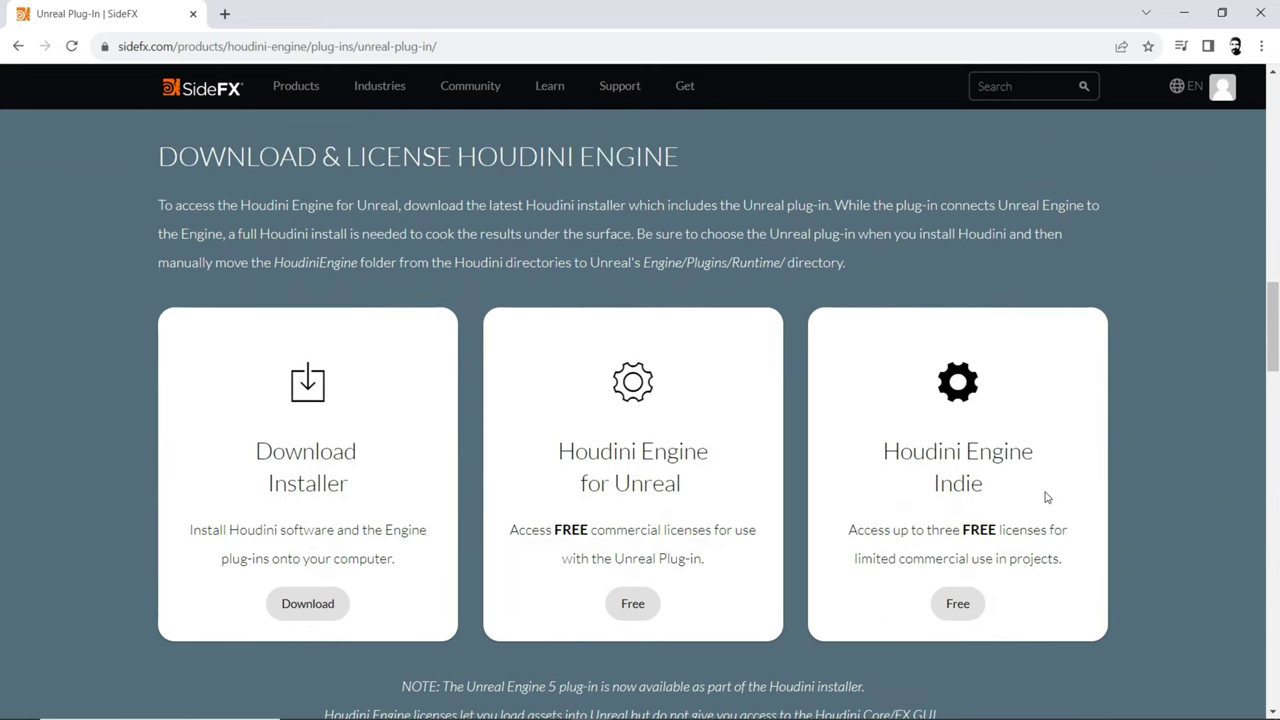
pyautogui.click(323, 607)
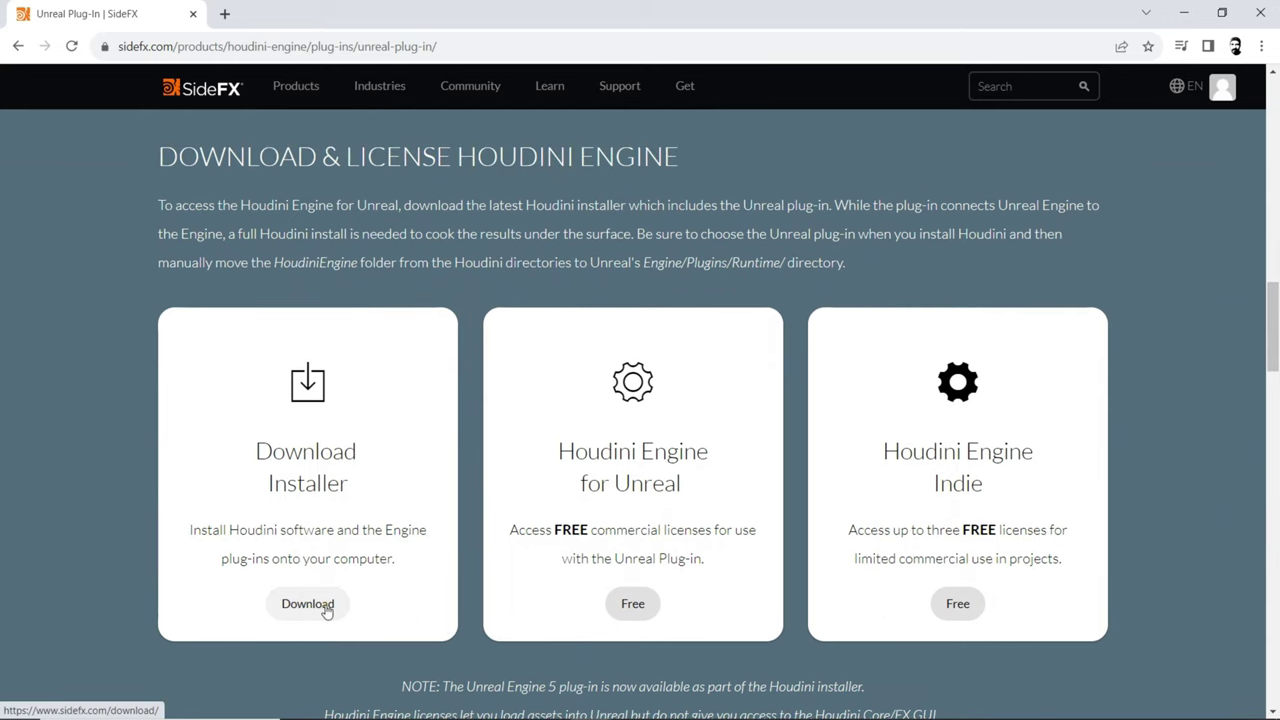
# Step: Download the Windows Houdini Launcher 19.5.752, accepting the license agreement's terms and conditions
pyautogui.scroll(-1, 825, 449)
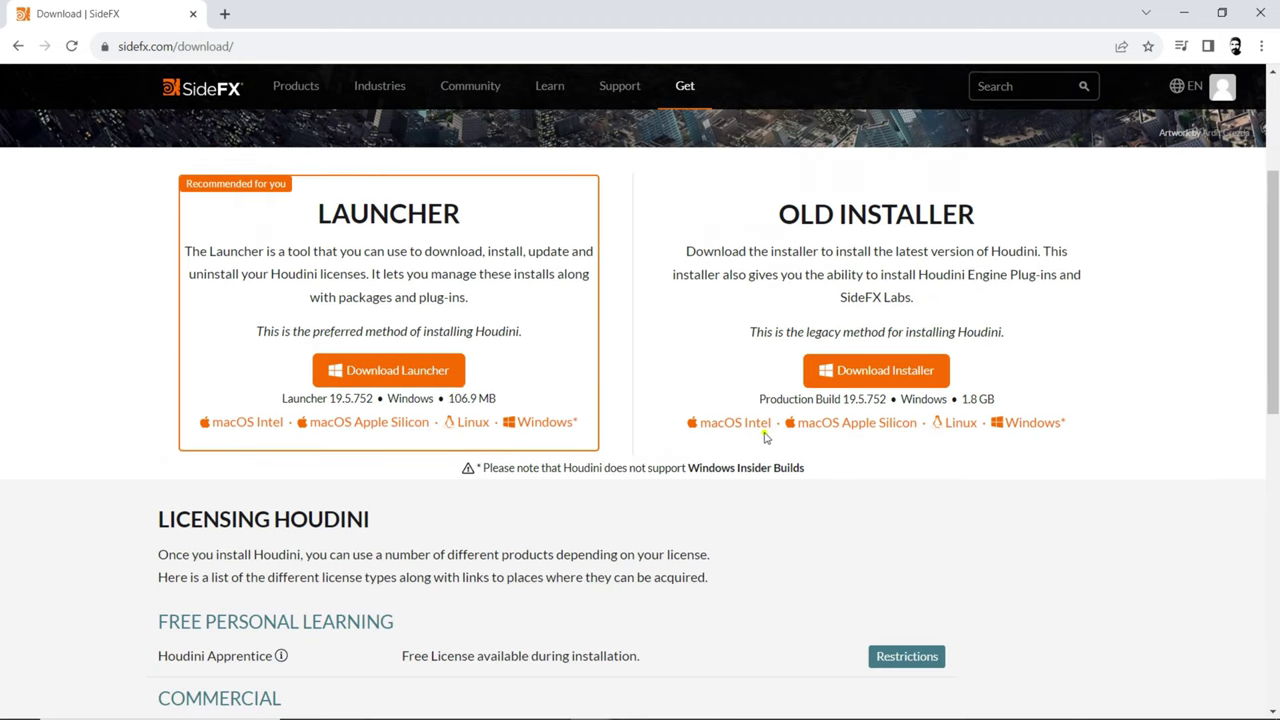
pyautogui.click(425, 382)
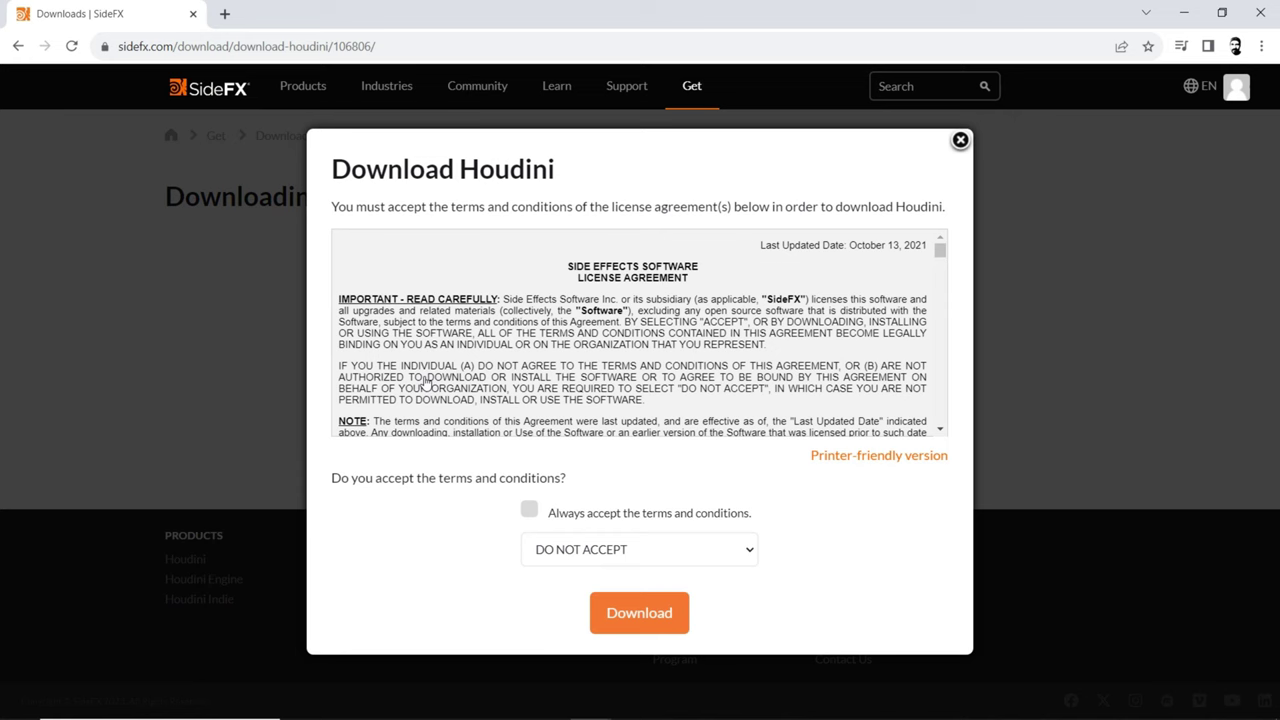
pyautogui.click(671, 551)
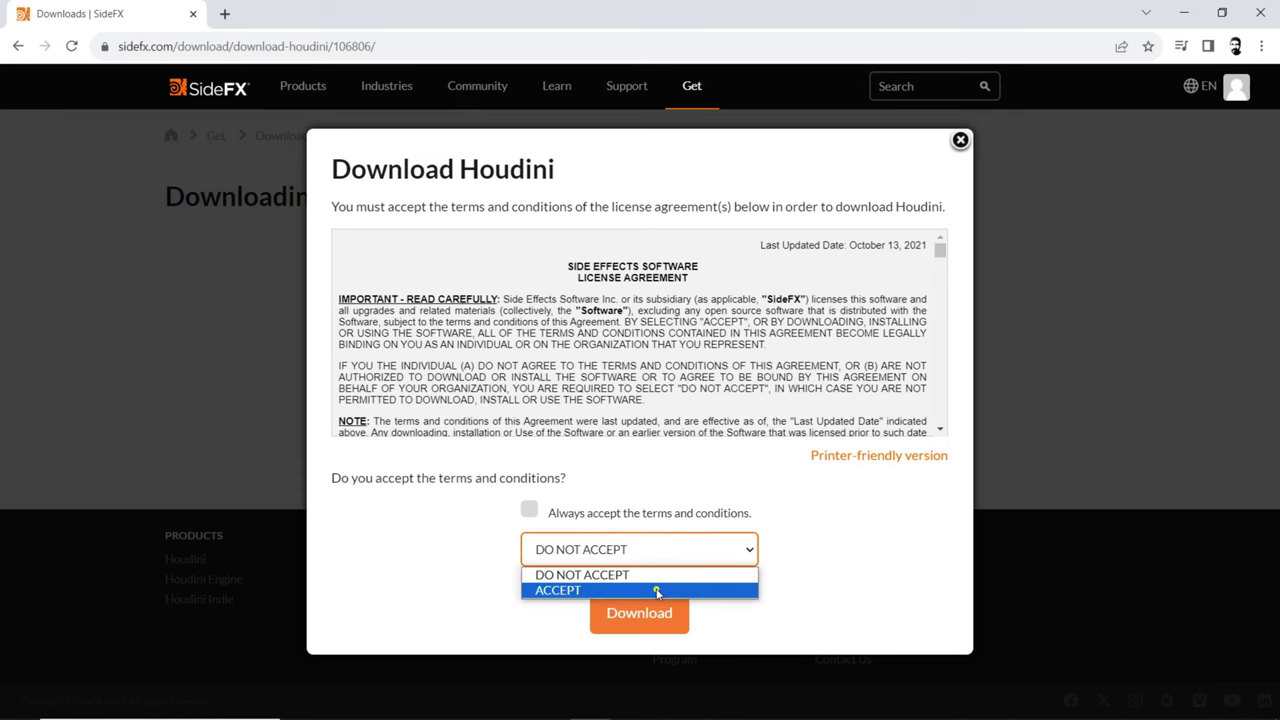
pyautogui.click(651, 589)
pyautogui.click(661, 630)
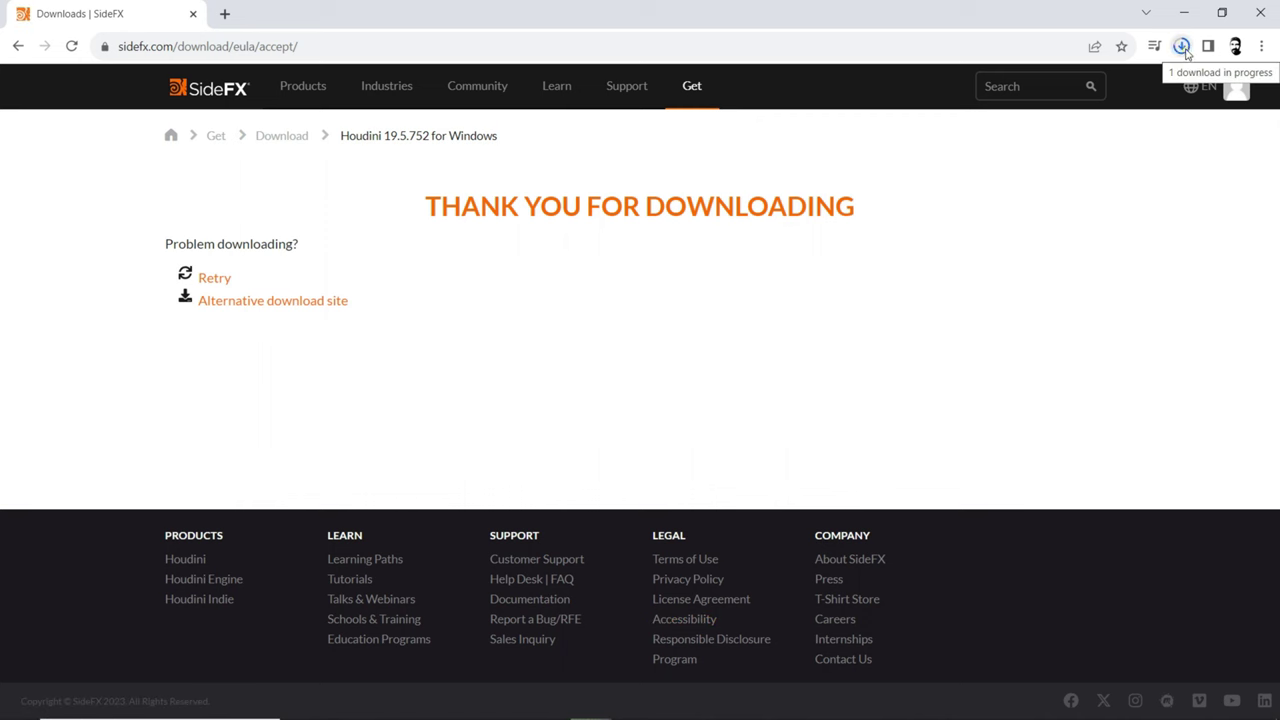
# Step: Run install-houdini-launcher.exe from the Downloads folder and proceed to the install location page
pyautogui.click(1186, 52)
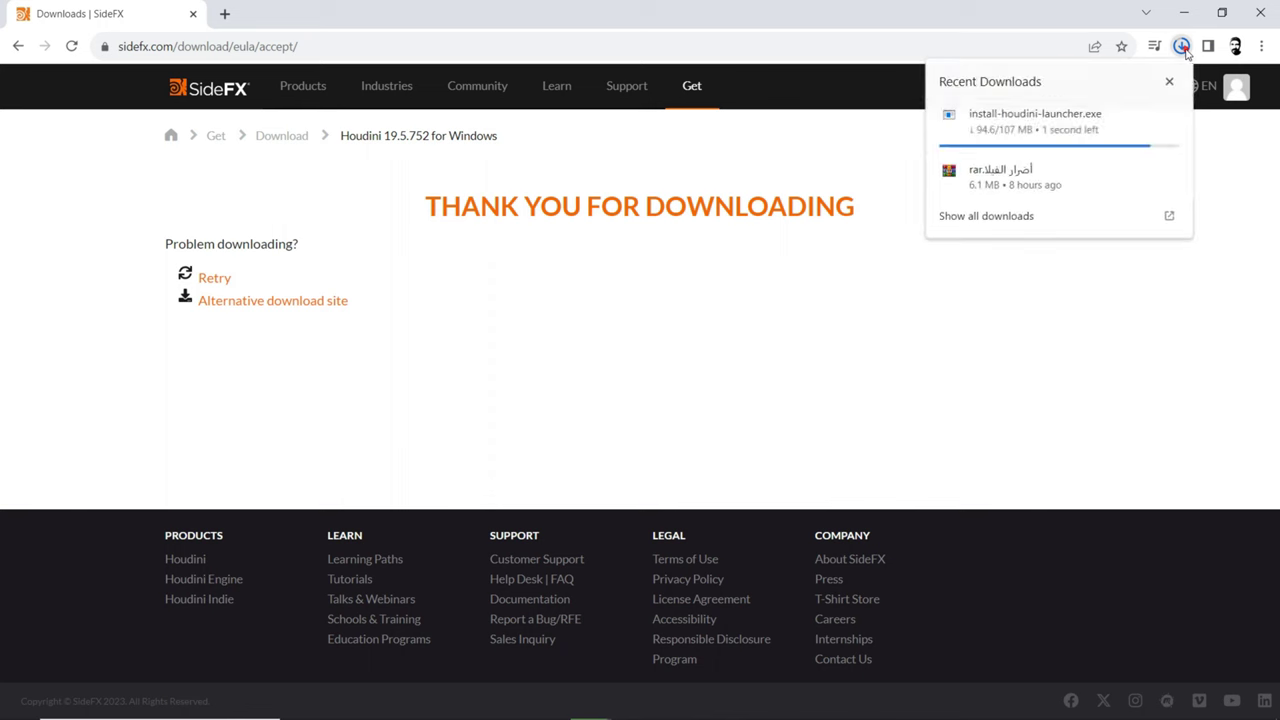
pyautogui.click(1143, 115)
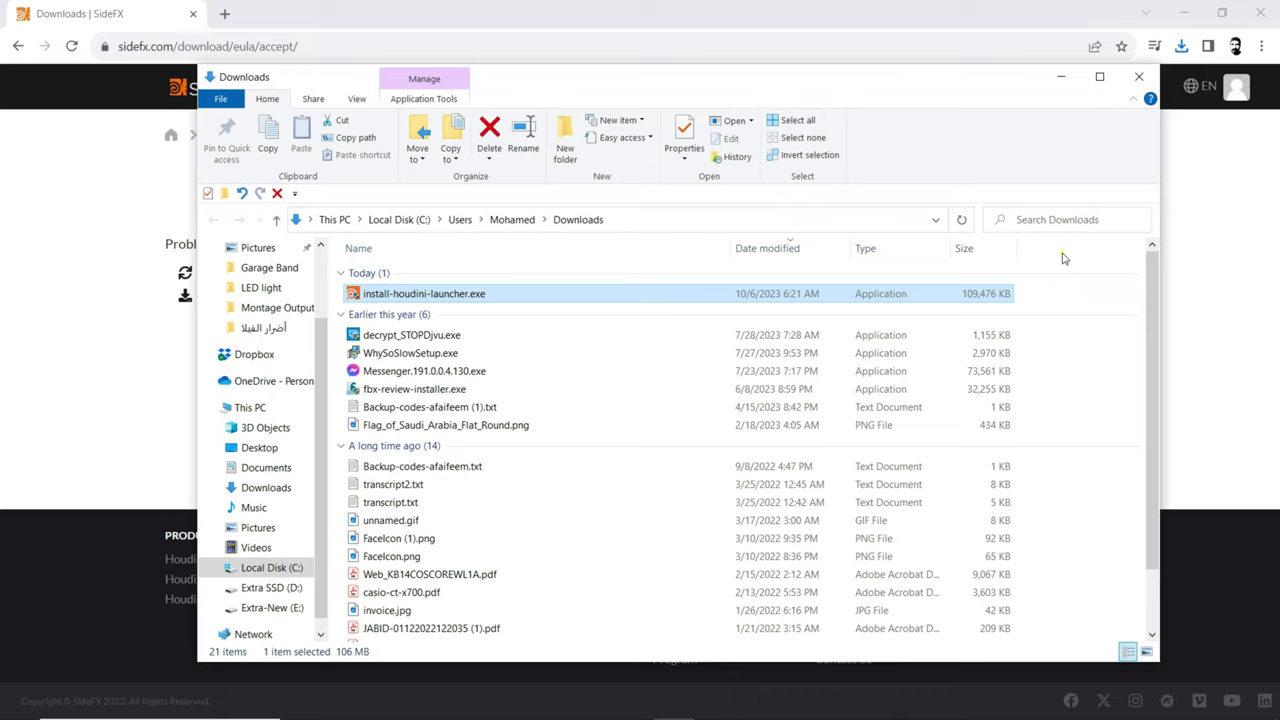
pyautogui.doubleClick(517, 297)
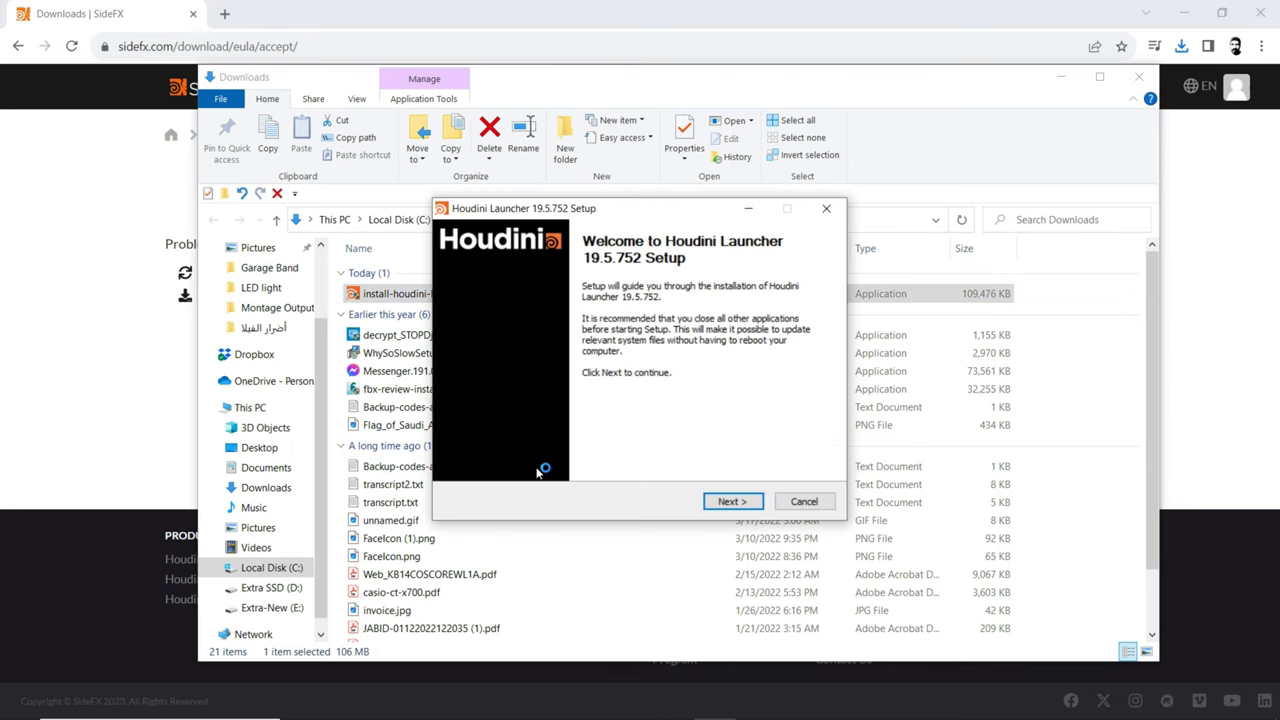
pyautogui.click(727, 502)
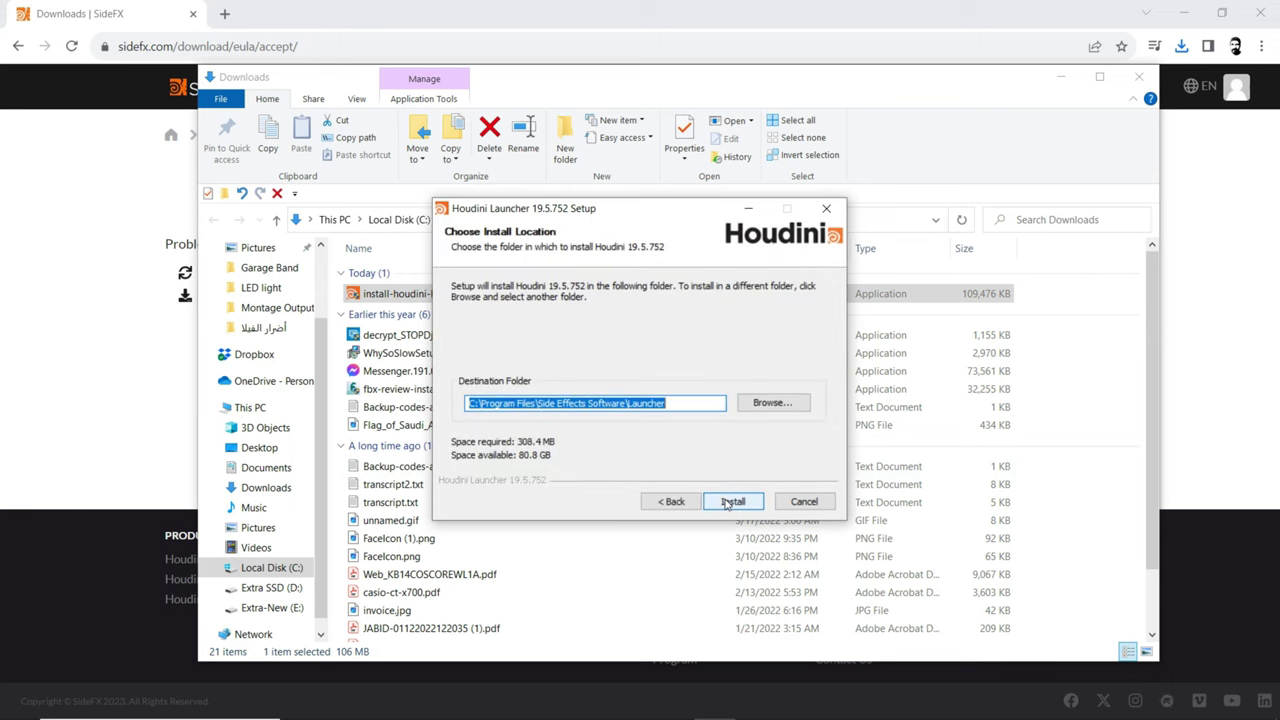
# Step: Set the launcher's destination folder to E:\Program Files-Ext\Launcher
pyautogui.click(545, 400)
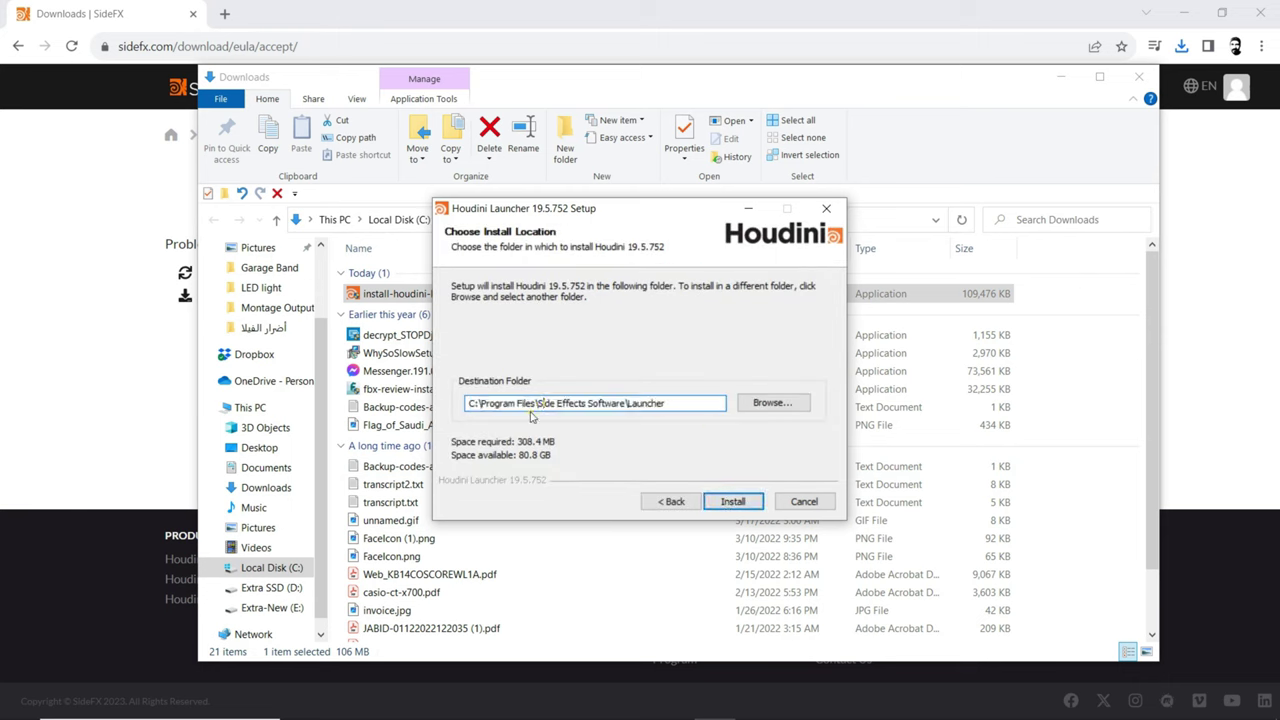
pyautogui.click(767, 403)
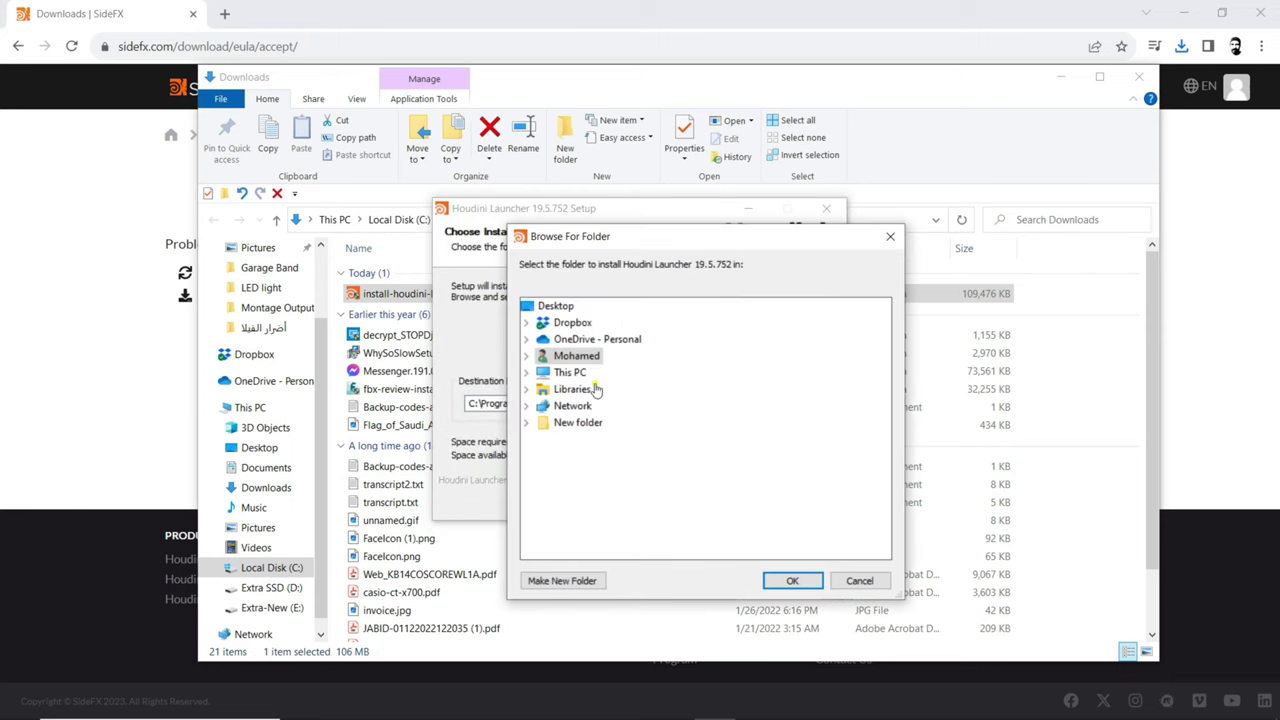
pyautogui.click(526, 372)
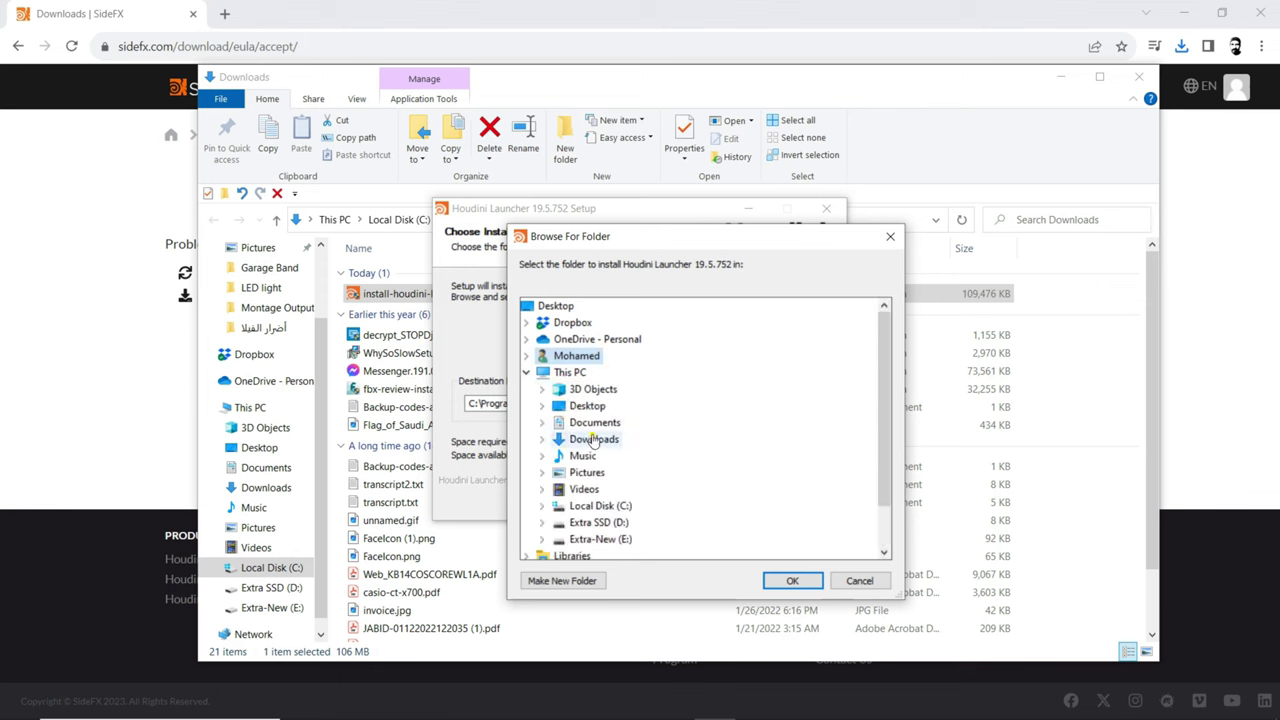
pyautogui.doubleClick(605, 506)
pyautogui.scroll(-1, 680, 495)
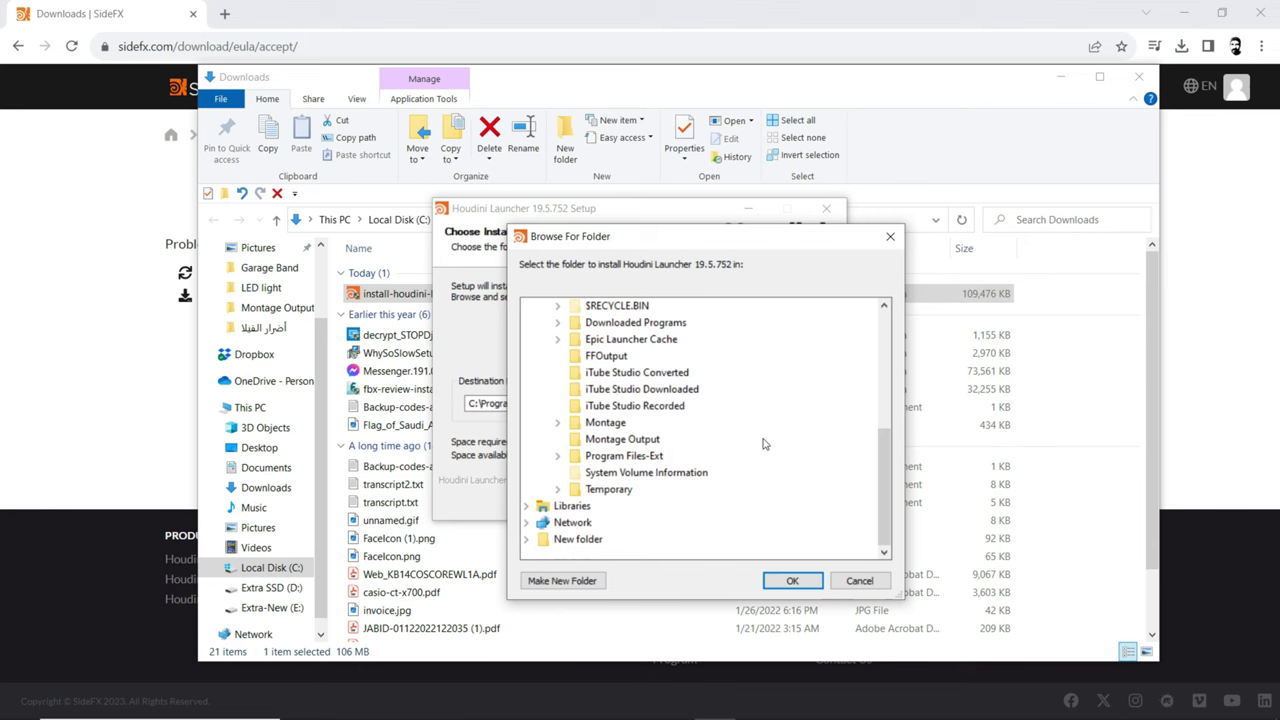
pyautogui.doubleClick(651, 457)
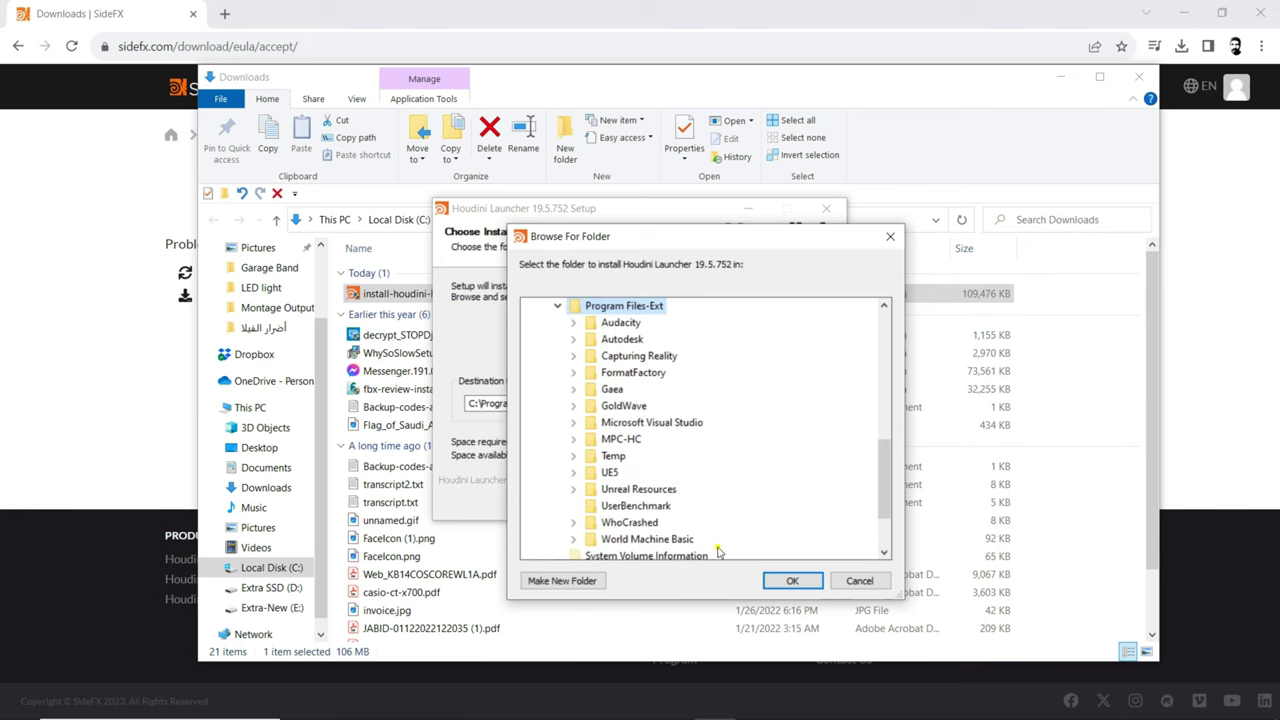
pyautogui.click(789, 581)
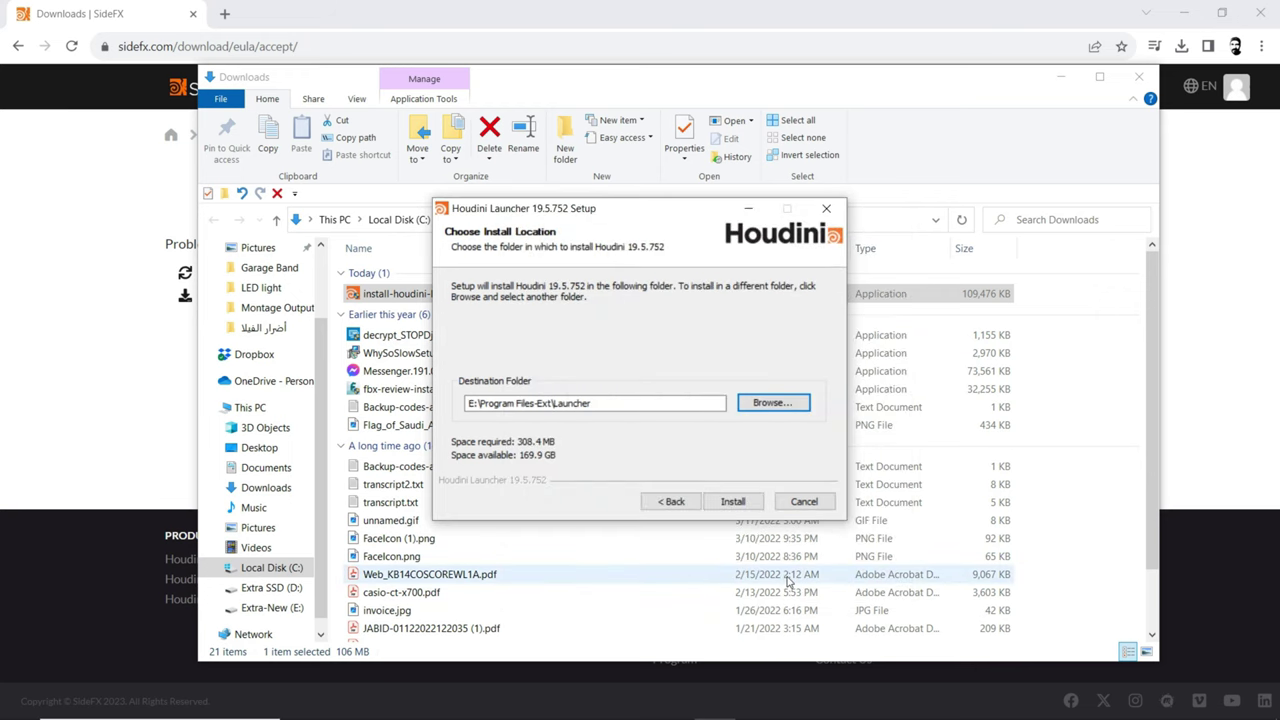
# Step: Install the launcher, finish setup with Start Menu and desktop shortcuts, and close the Downloads folder window
pyautogui.click(732, 501)
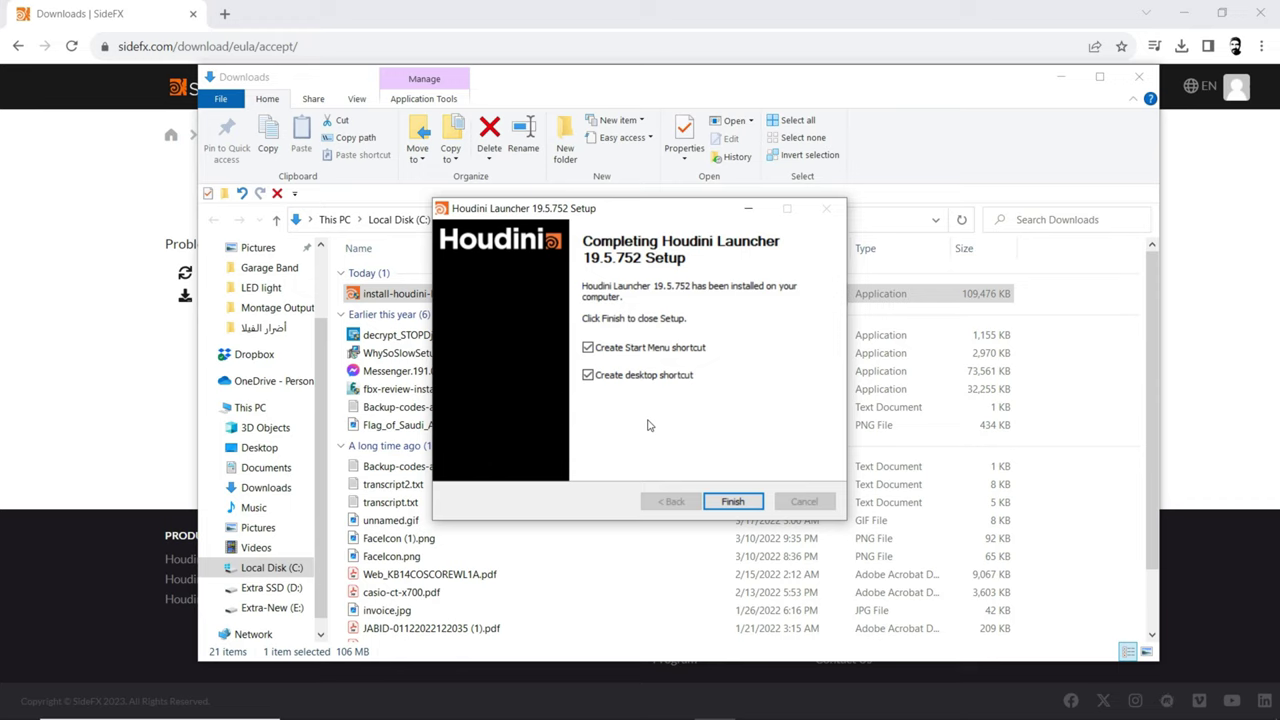
pyautogui.click(733, 501)
pyautogui.click(1138, 77)
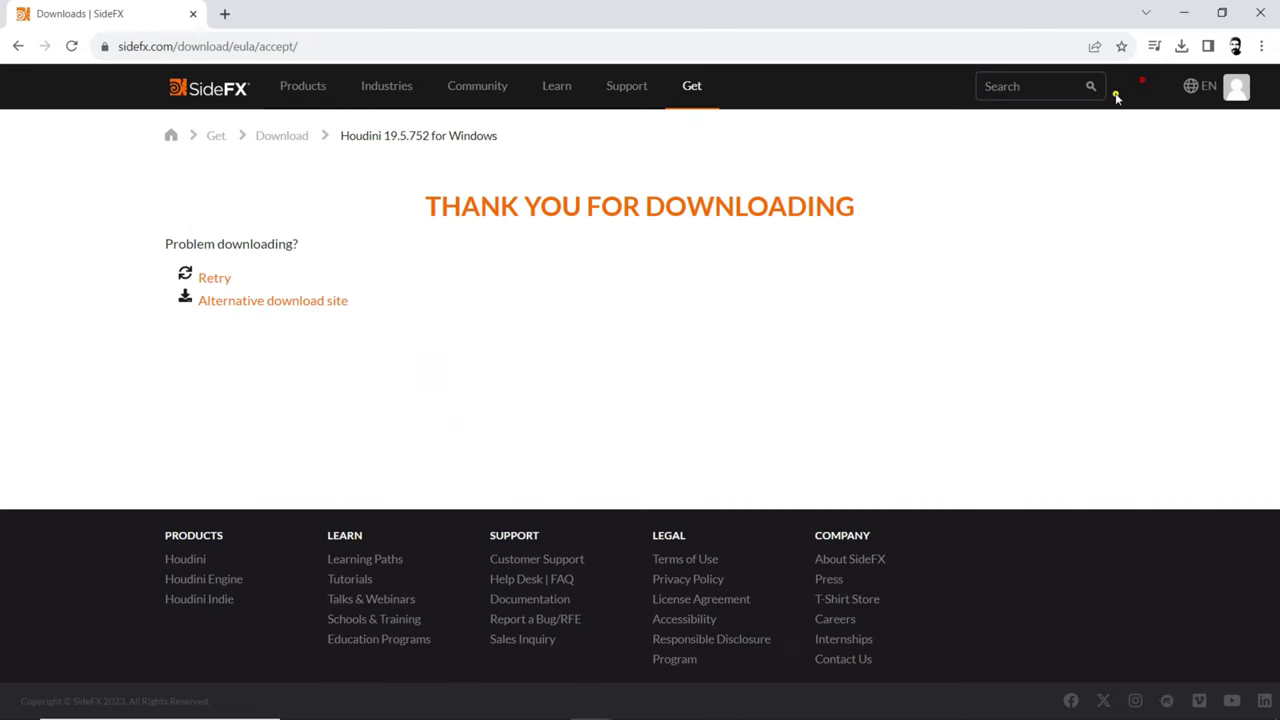
# Step: Move the Houdini Launcher desktop shortcut below the Blender icon and start the launcher from it
pyautogui.click(1182, 14)
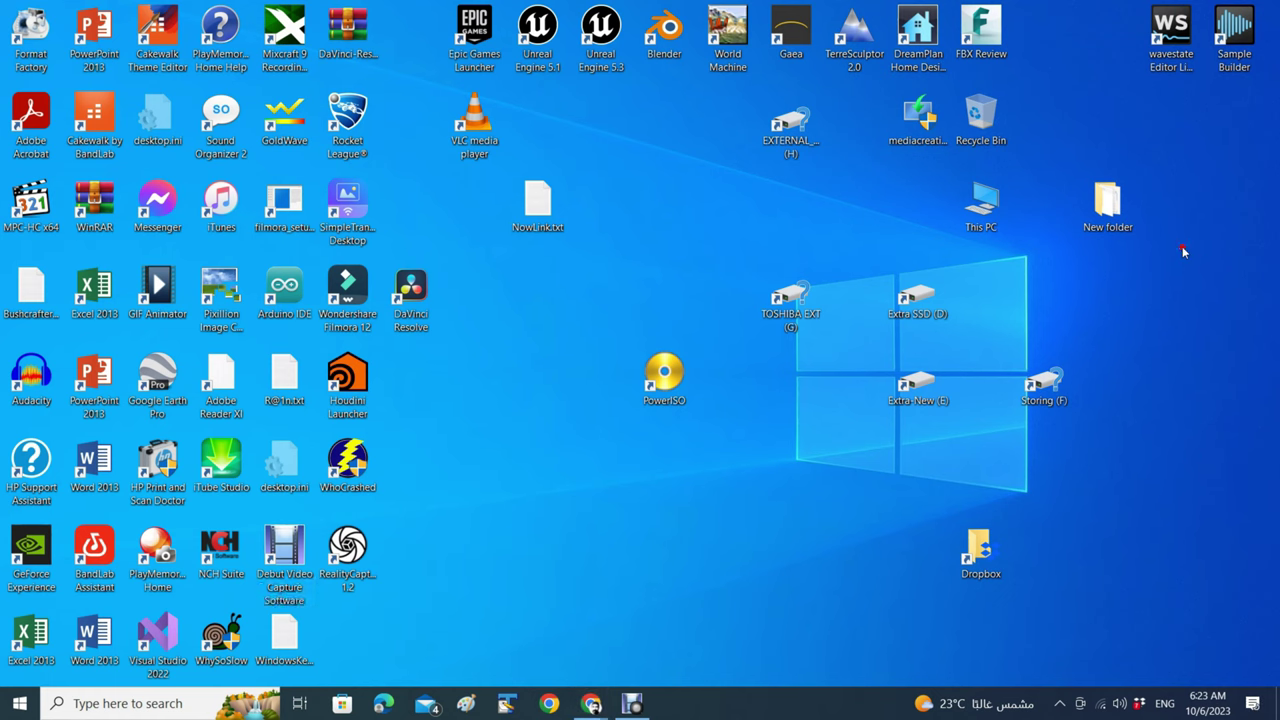
pyautogui.moveTo(352, 388); pyautogui.dragTo(667, 142)
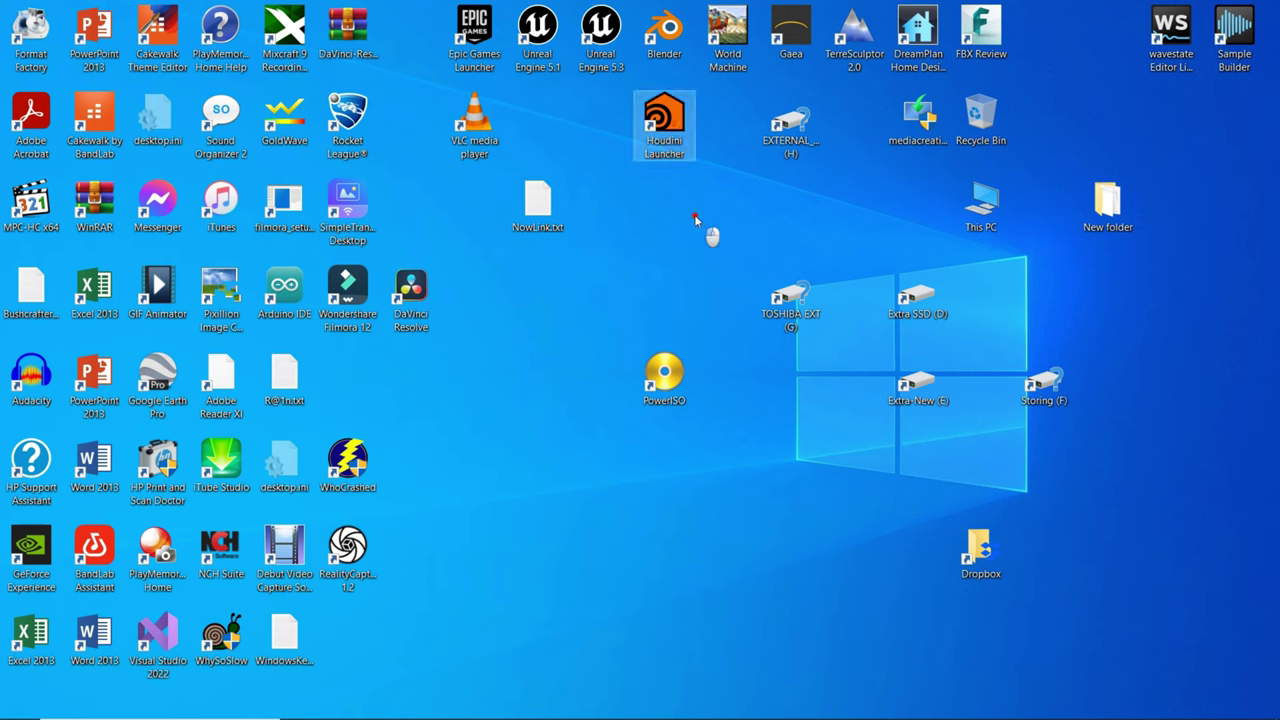
pyautogui.doubleClick(659, 124)
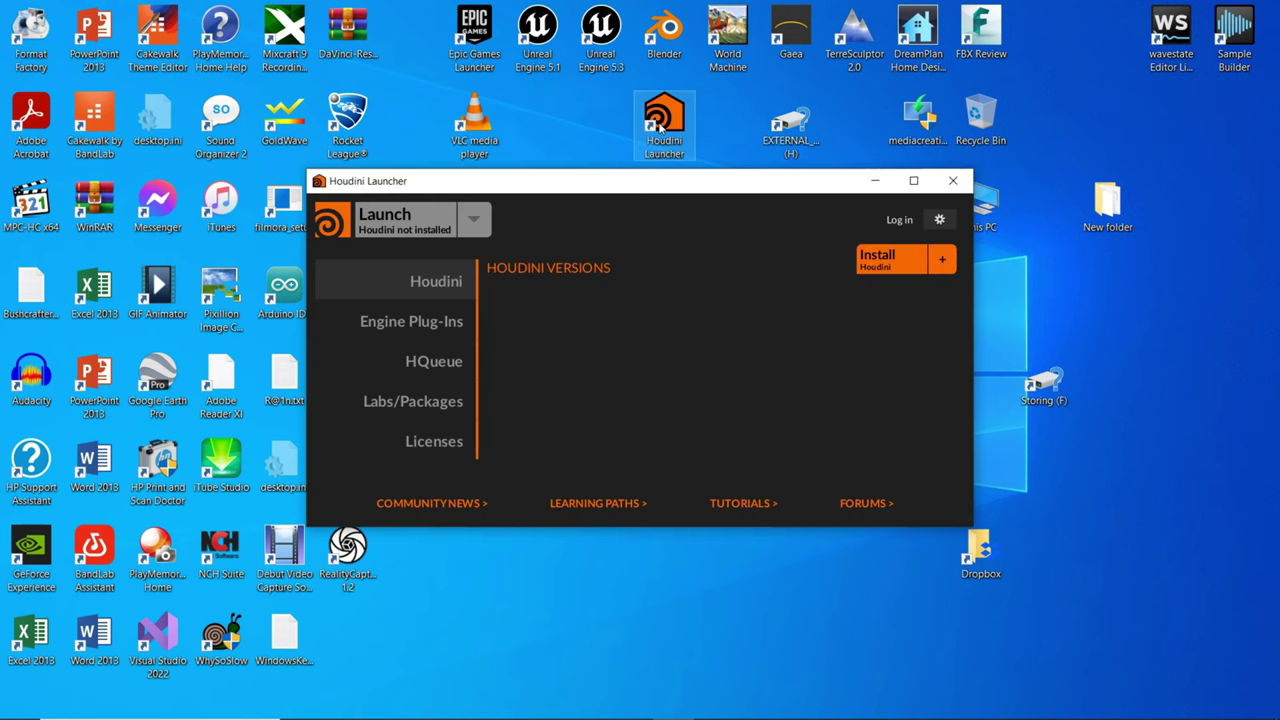
# Step: Log in to Houdini Launcher with the SideFX account through the web login page, and close that page
pyautogui.click(900, 220)
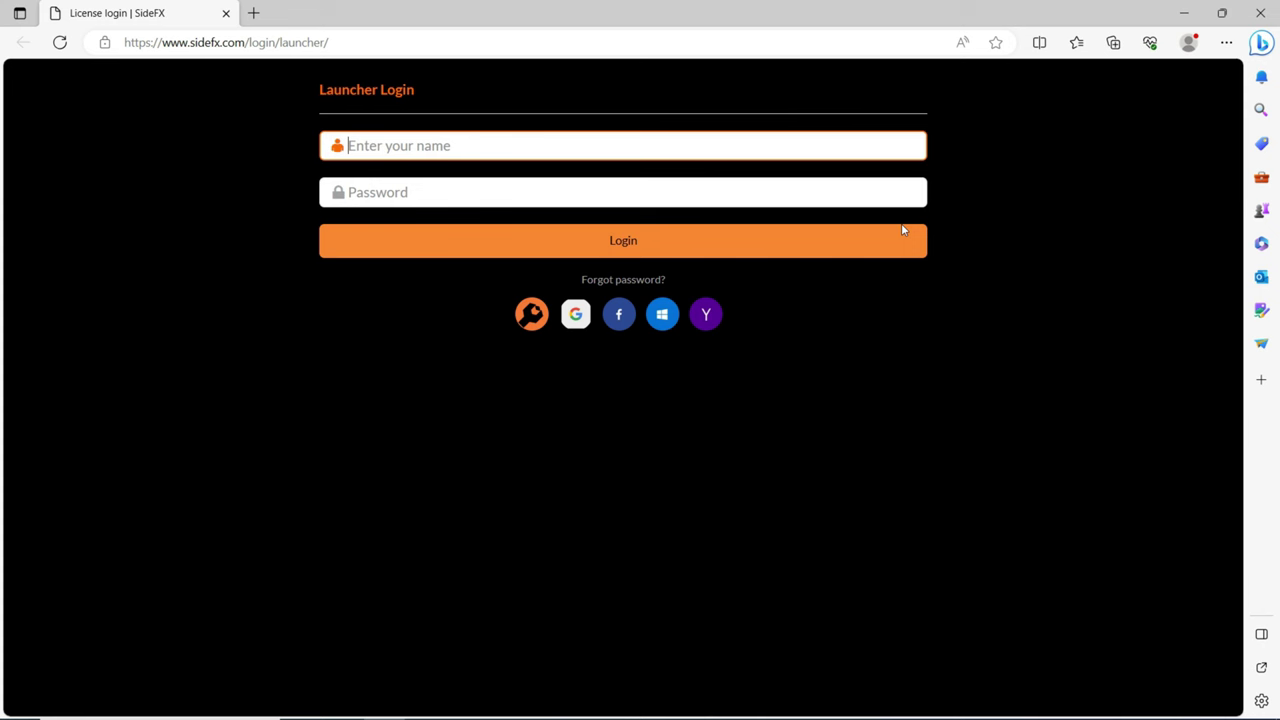
pyautogui.click(902, 229)
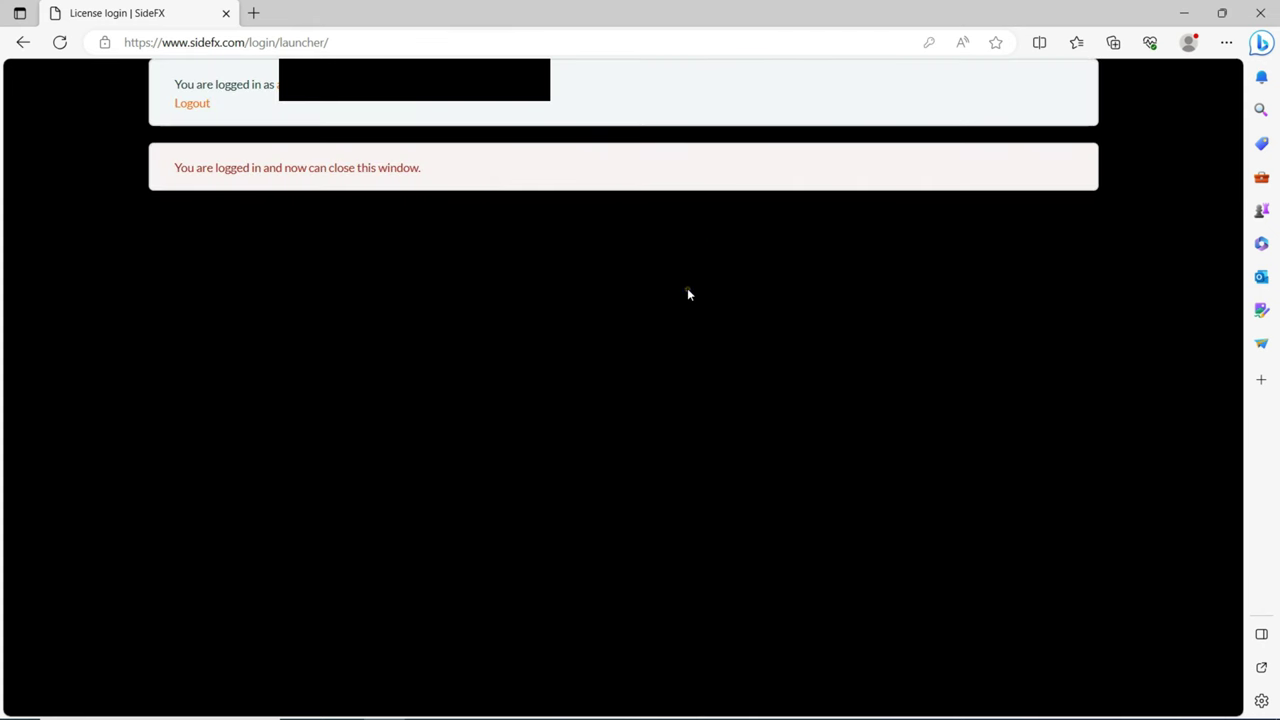
pyautogui.click(226, 13)
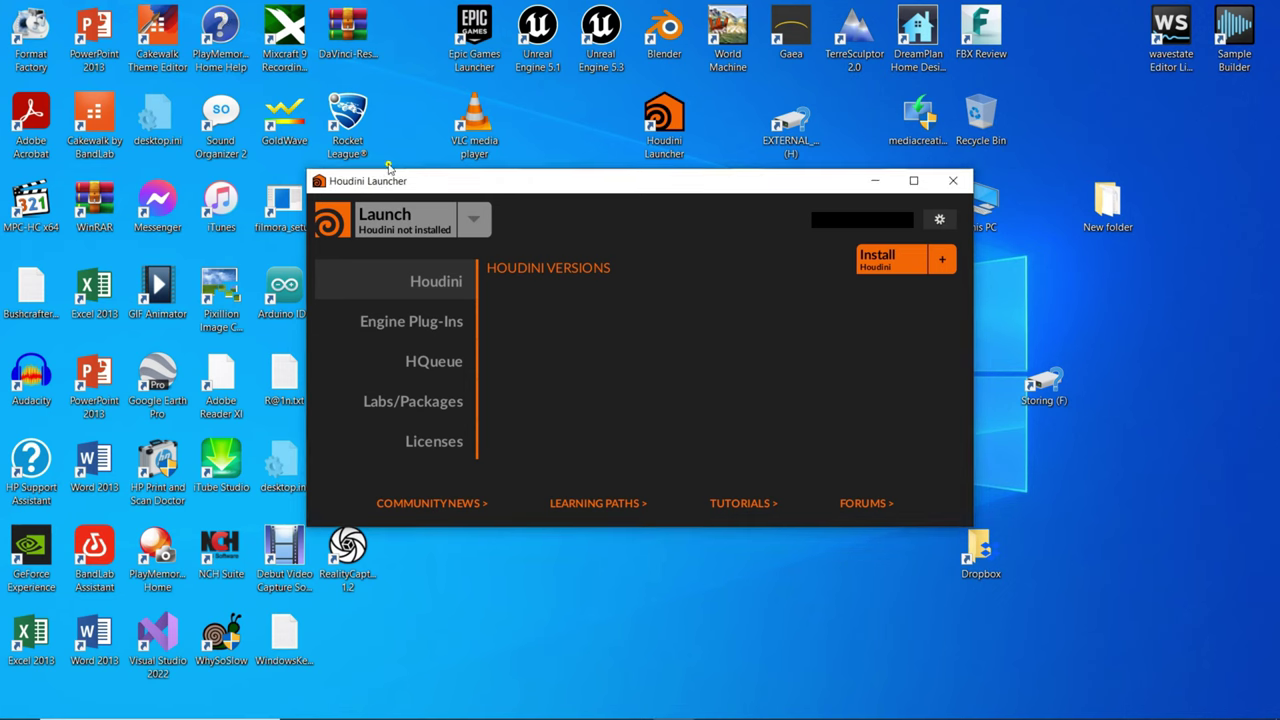
pyautogui.click(880, 220)
# Step: Start an Engine Plug-Ins installation in the launcher and choose Production Build 19.5.752 as the version
pyautogui.click(449, 339)
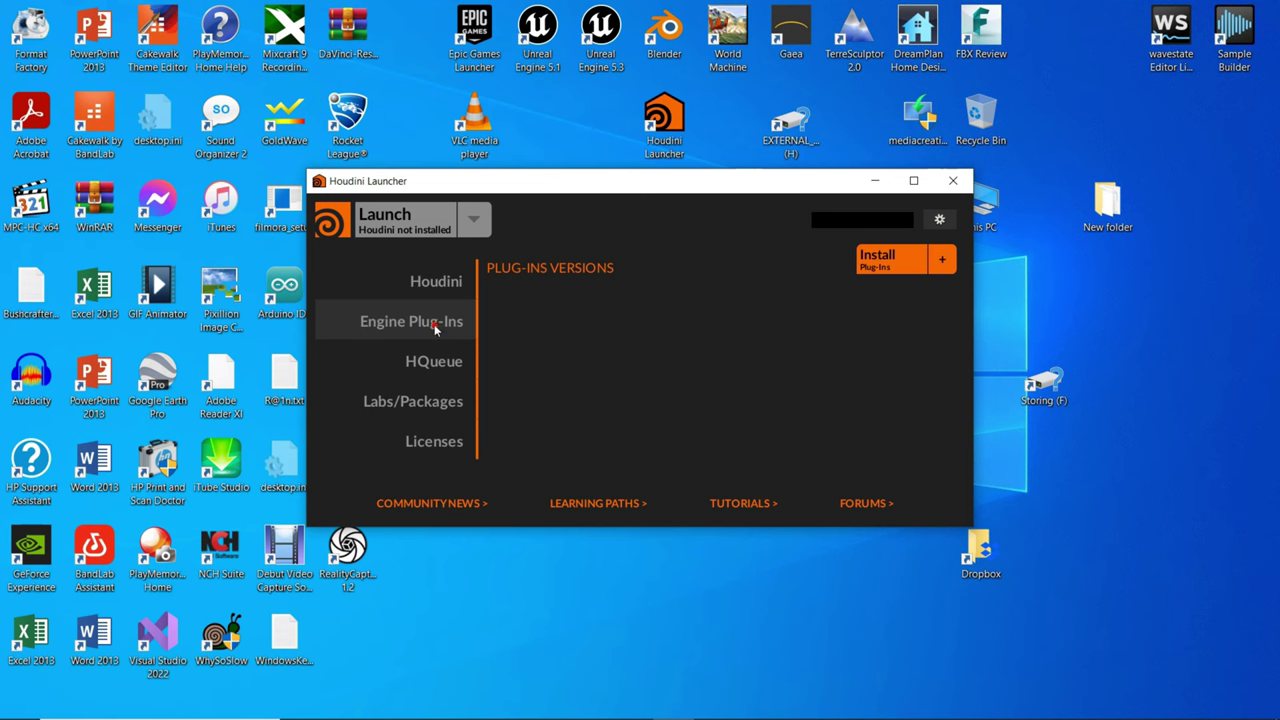
pyautogui.click(884, 268)
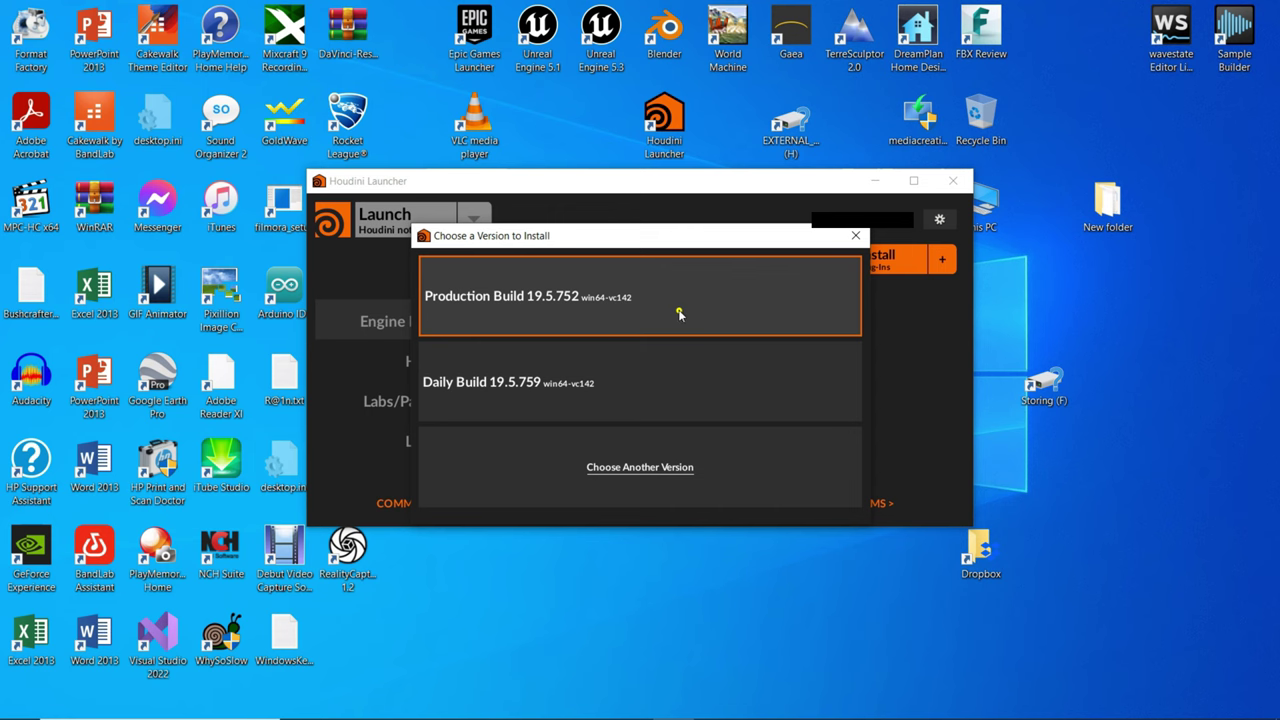
pyautogui.click(637, 316)
pyautogui.click(587, 371)
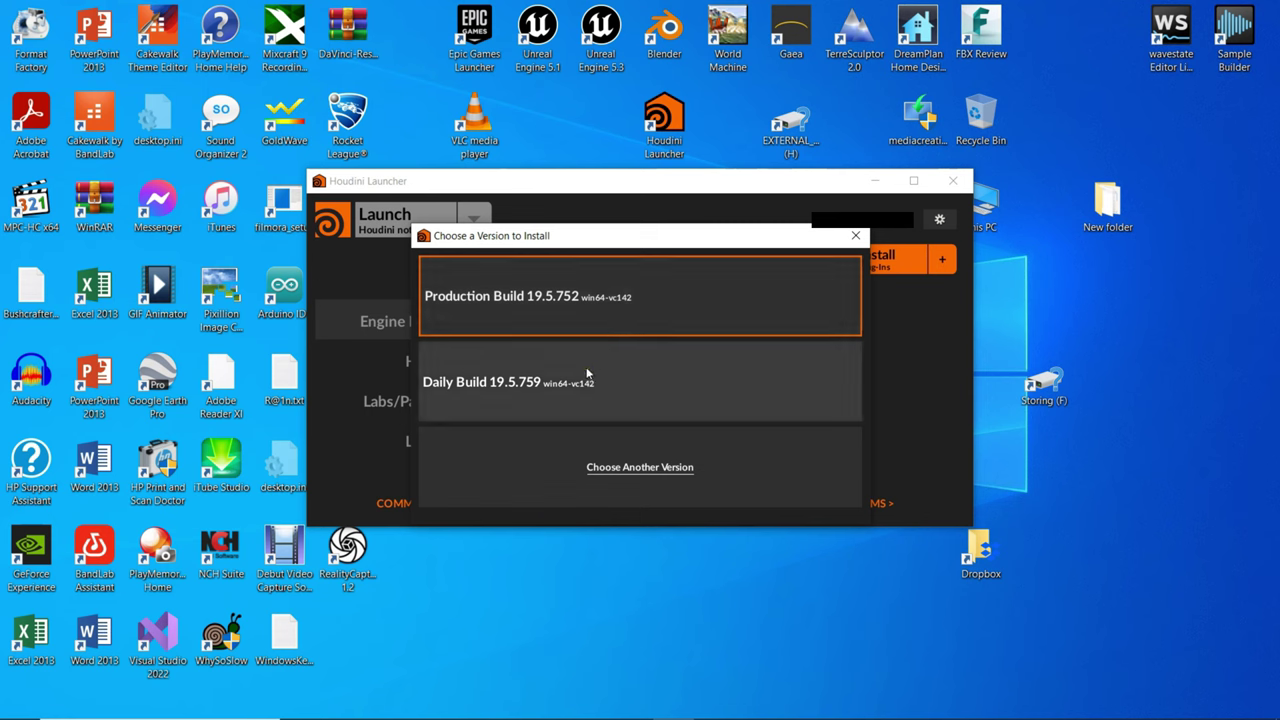
pyautogui.click(604, 296)
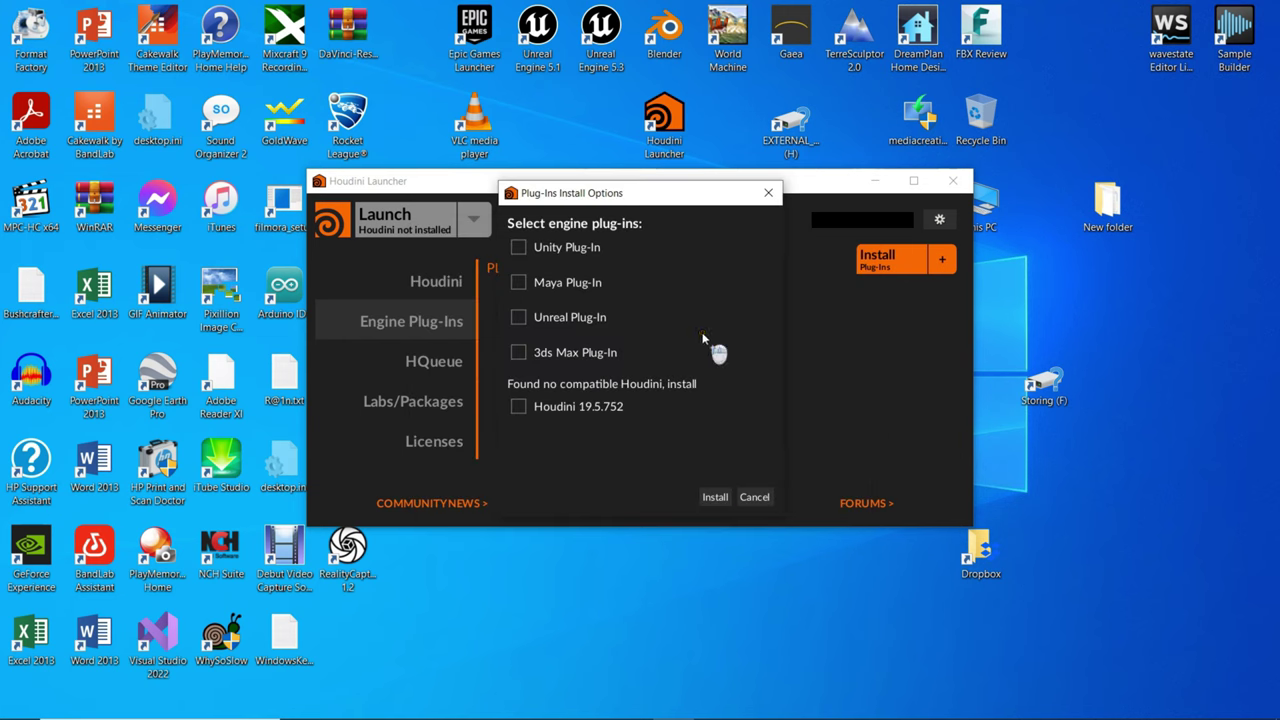
# Step: Install only the Unreal Plug-In, leaving Houdini 19.5.752 unselected, and dismiss the compatibility warning
pyautogui.click(522, 320)
pyautogui.click(624, 349)
pyautogui.click(715, 497)
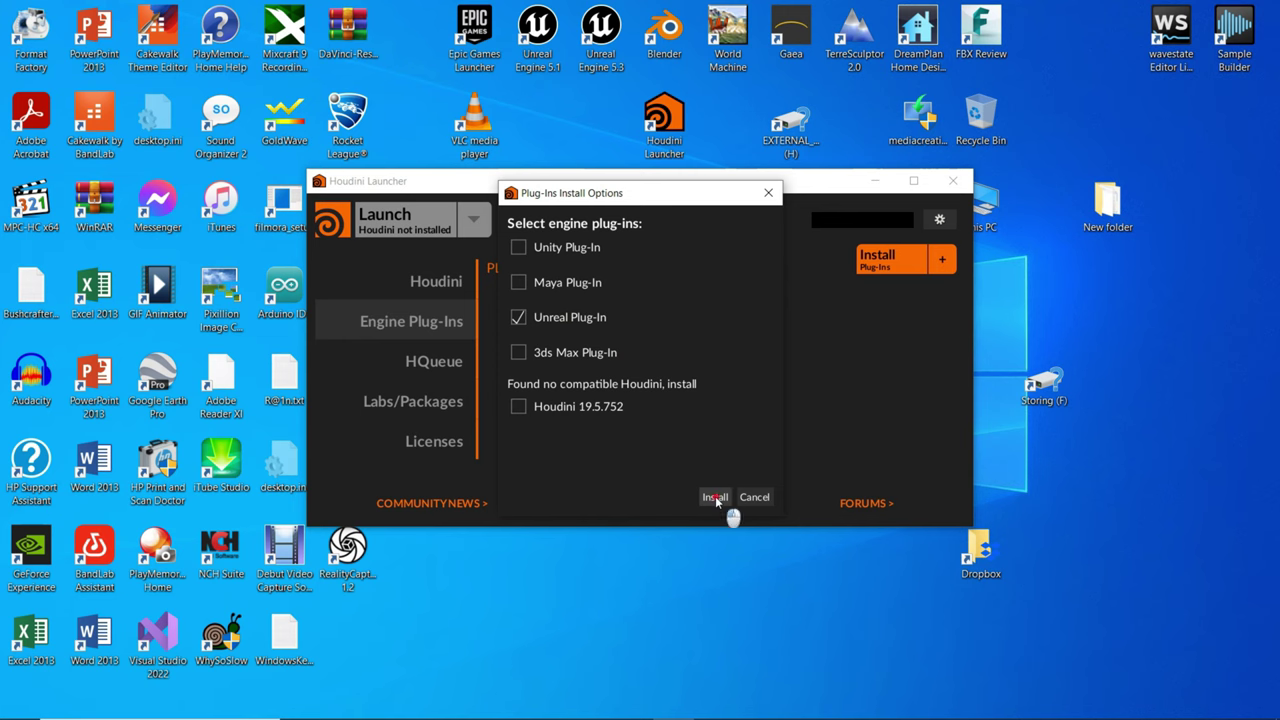
pyautogui.click(703, 508)
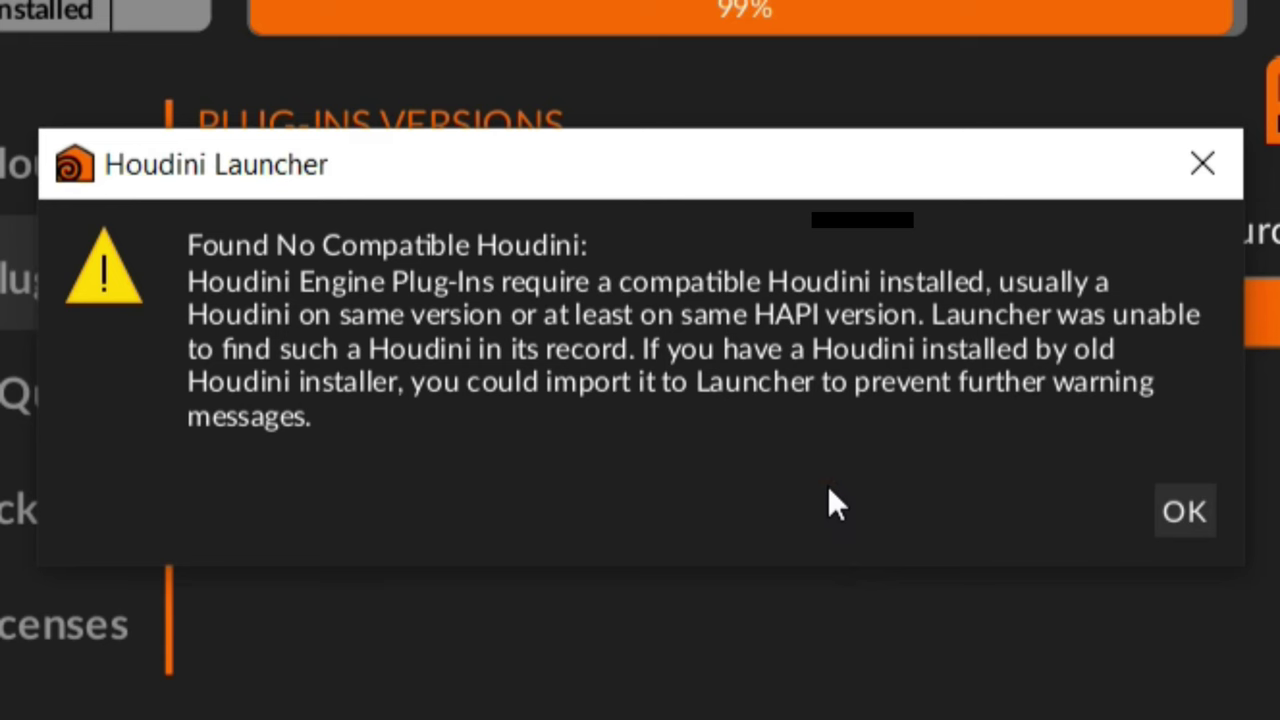
pyautogui.click(1167, 507)
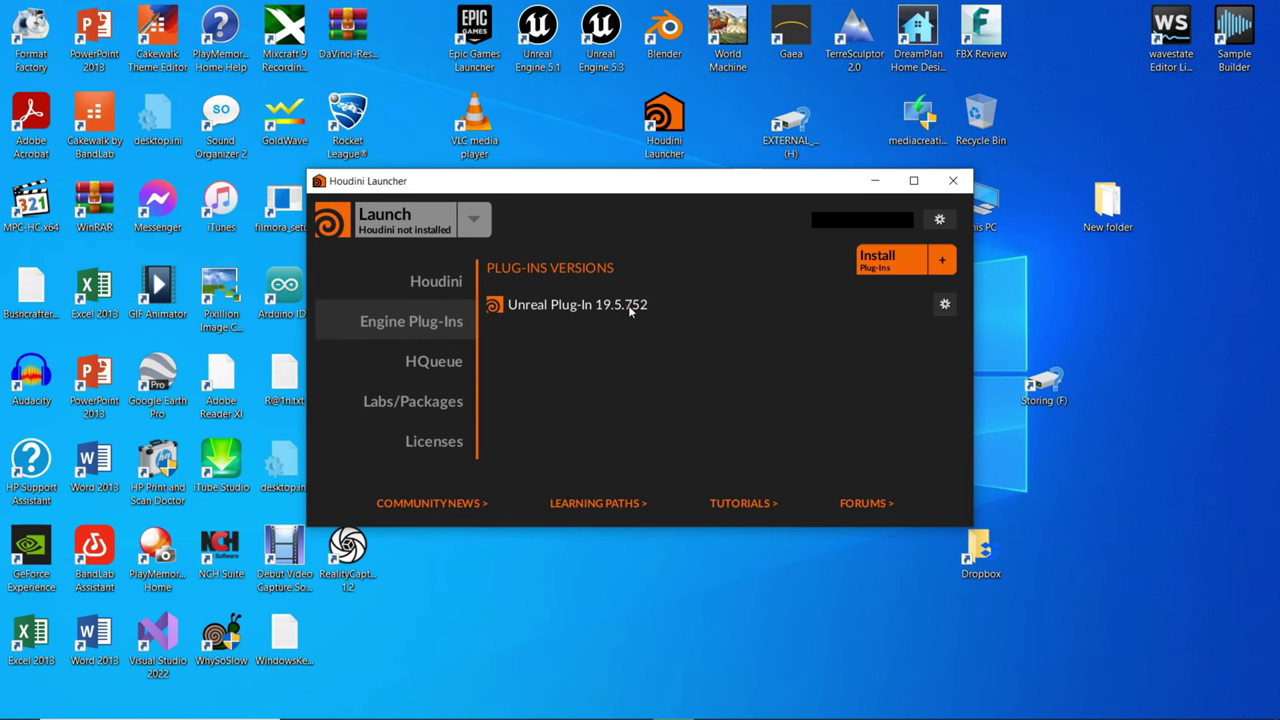
# Step: Start another Engine Plug-Ins installation and install only Houdini 19.5.759, with no engine plug-ins selected
pyautogui.click(450, 361)
pyautogui.click(445, 322)
pyautogui.click(874, 258)
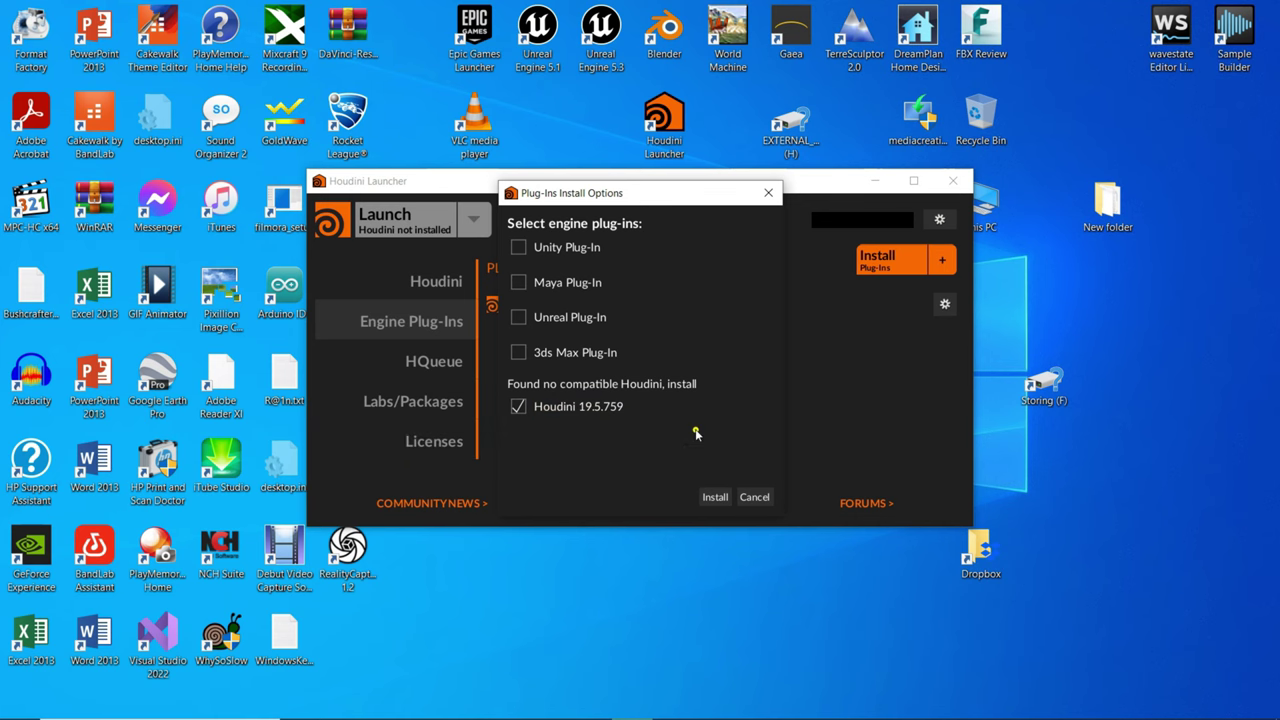
pyautogui.click(714, 497)
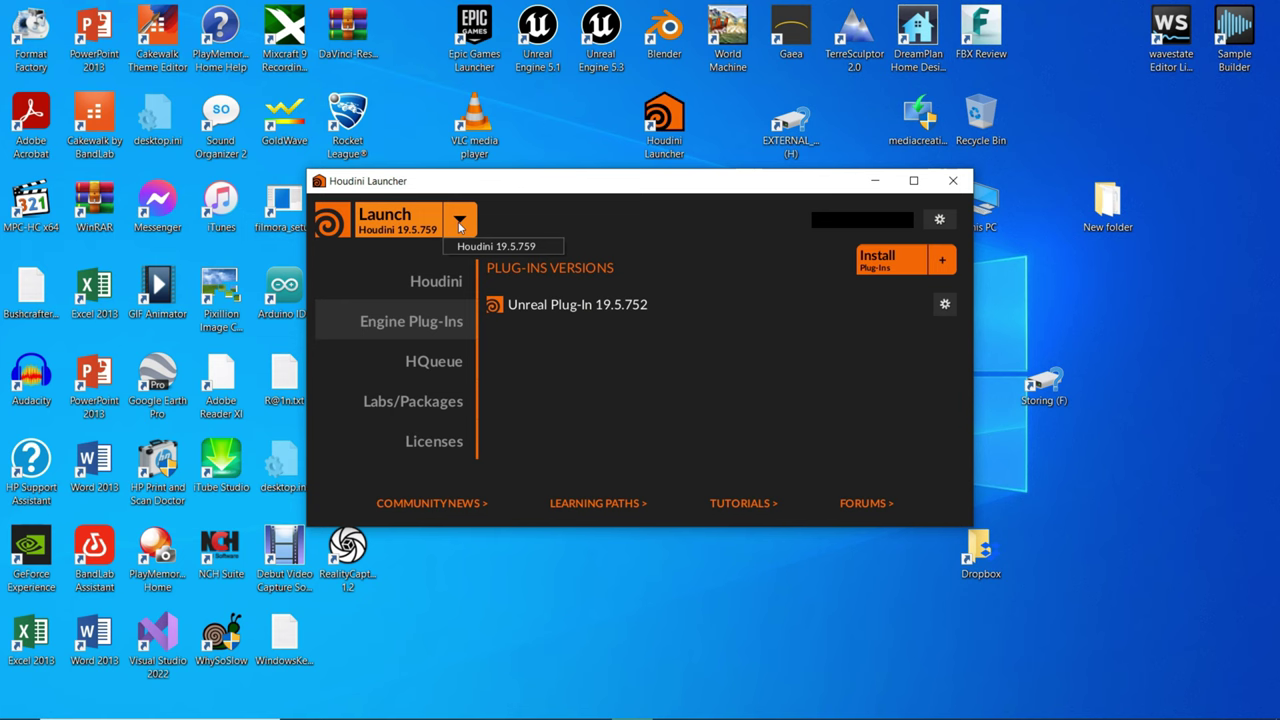
# Step: Launch Houdini 19.5.759 to check that it runs, dismiss the Start Here window, and quit Houdini
pyautogui.click(424, 227)
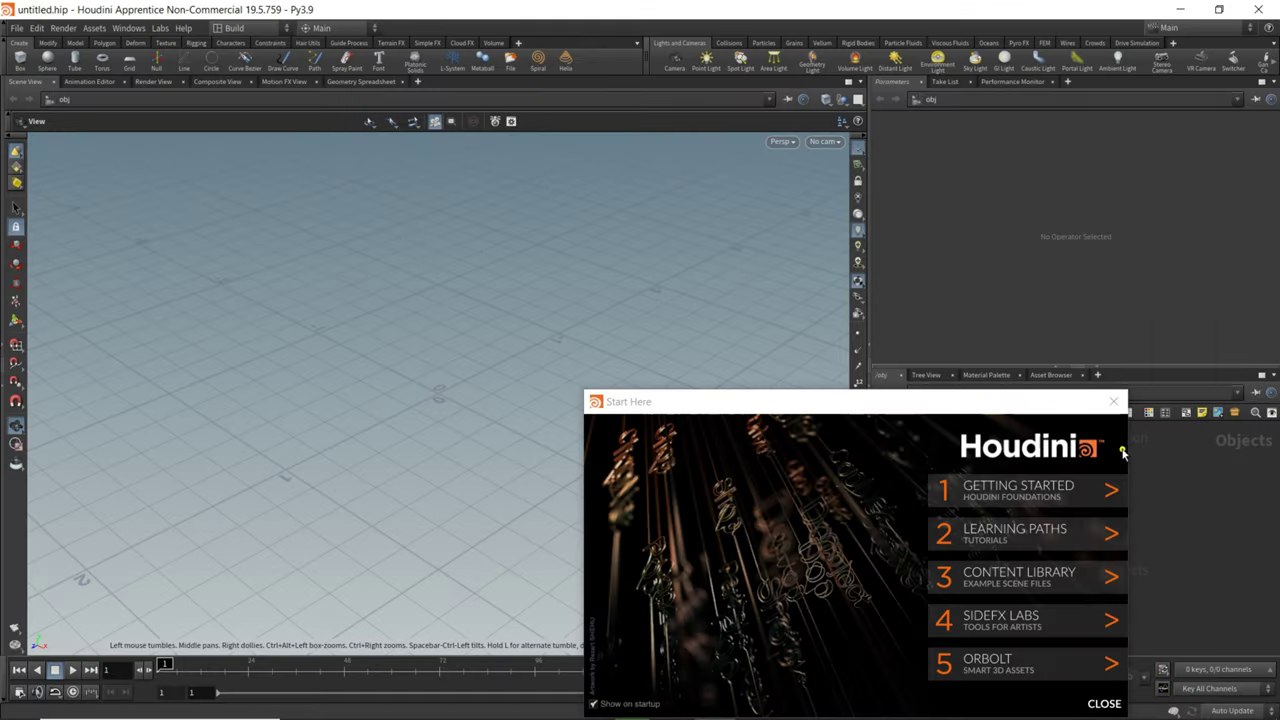
pyautogui.click(1098, 704)
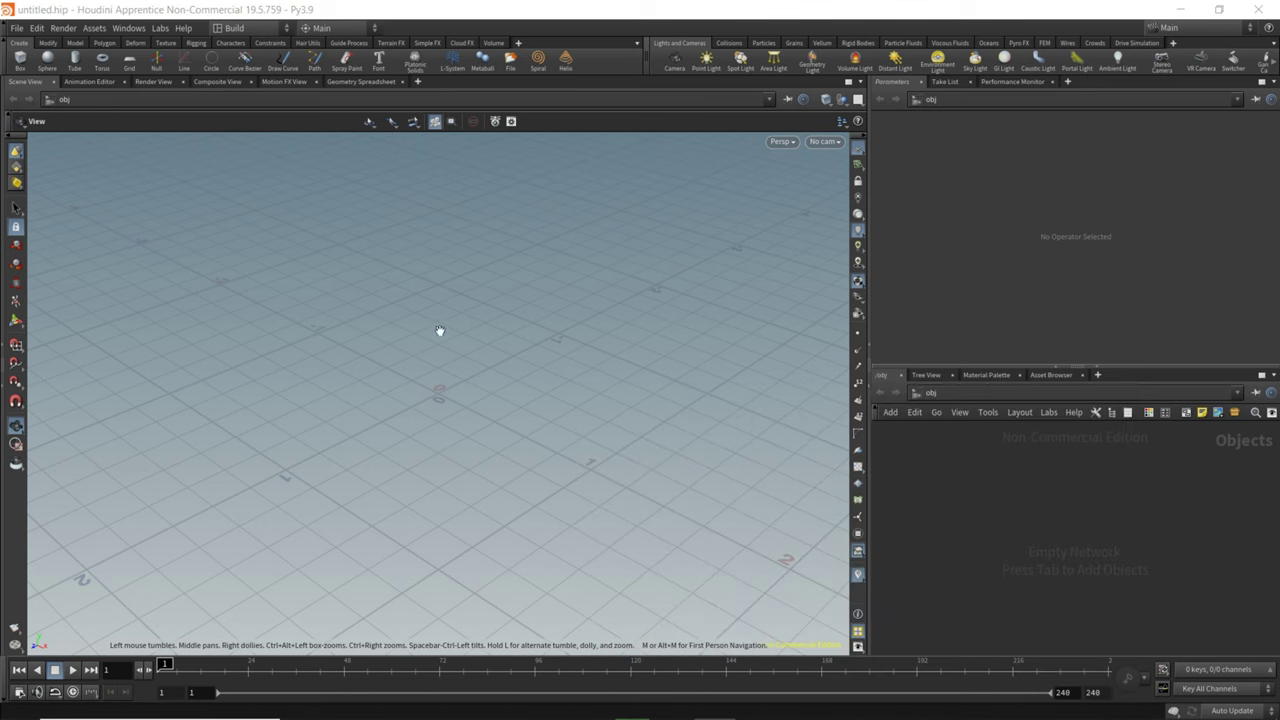
pyautogui.click(17, 31)
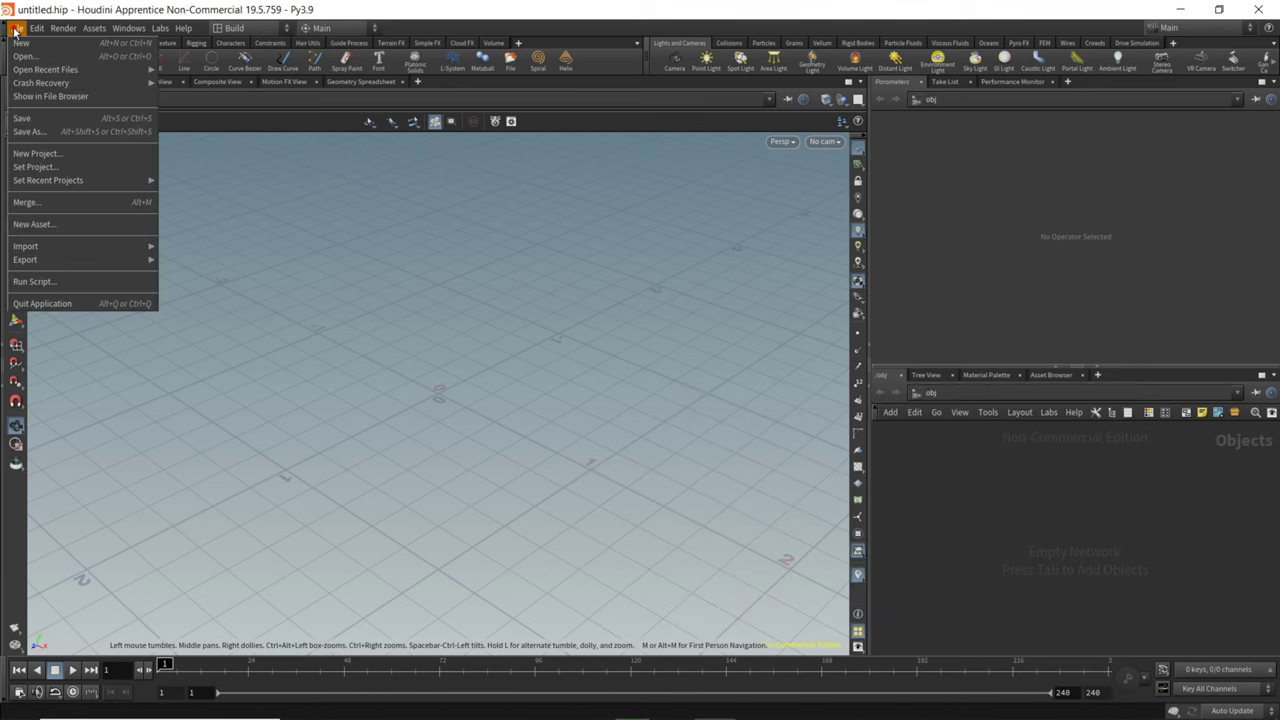
pyautogui.click(40, 285)
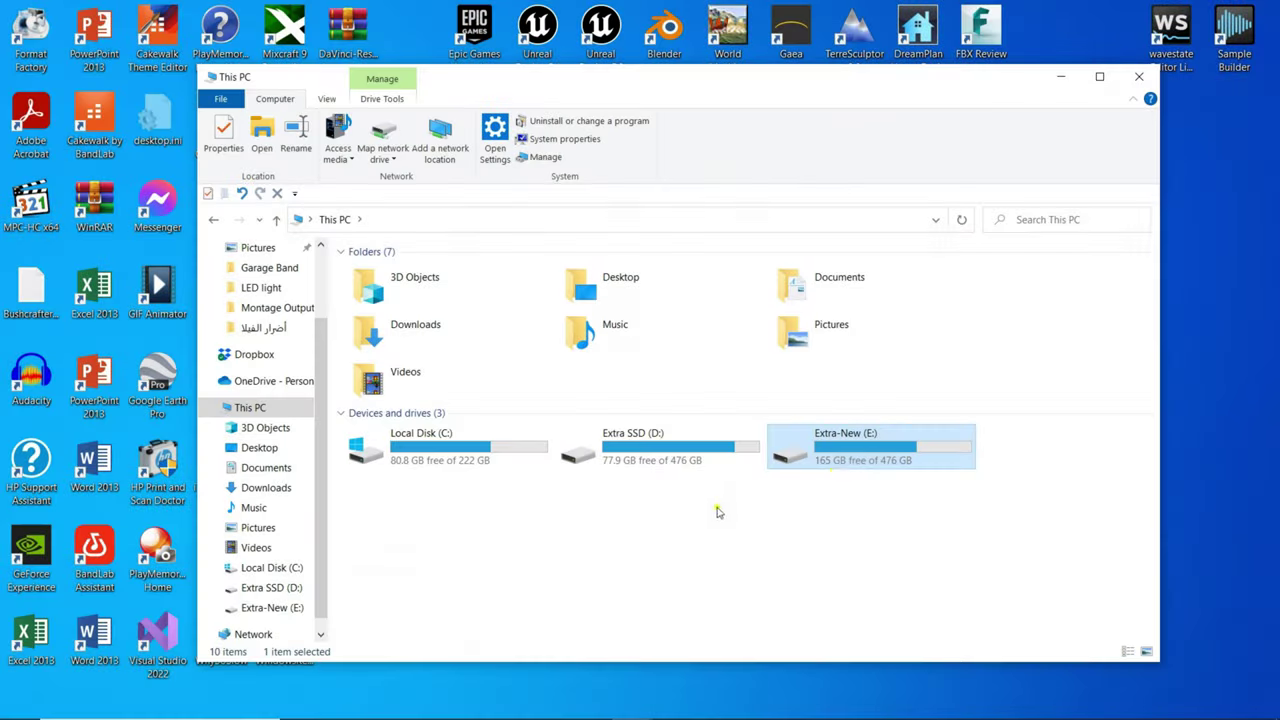
# Step: In File Explorer, open the 19.5.752 plug-in folder under Program Files-Ext\Houdini Engine\Unreal on the Extra-New (E:) drive
pyautogui.click(857, 456)
pyautogui.doubleClick(857, 456)
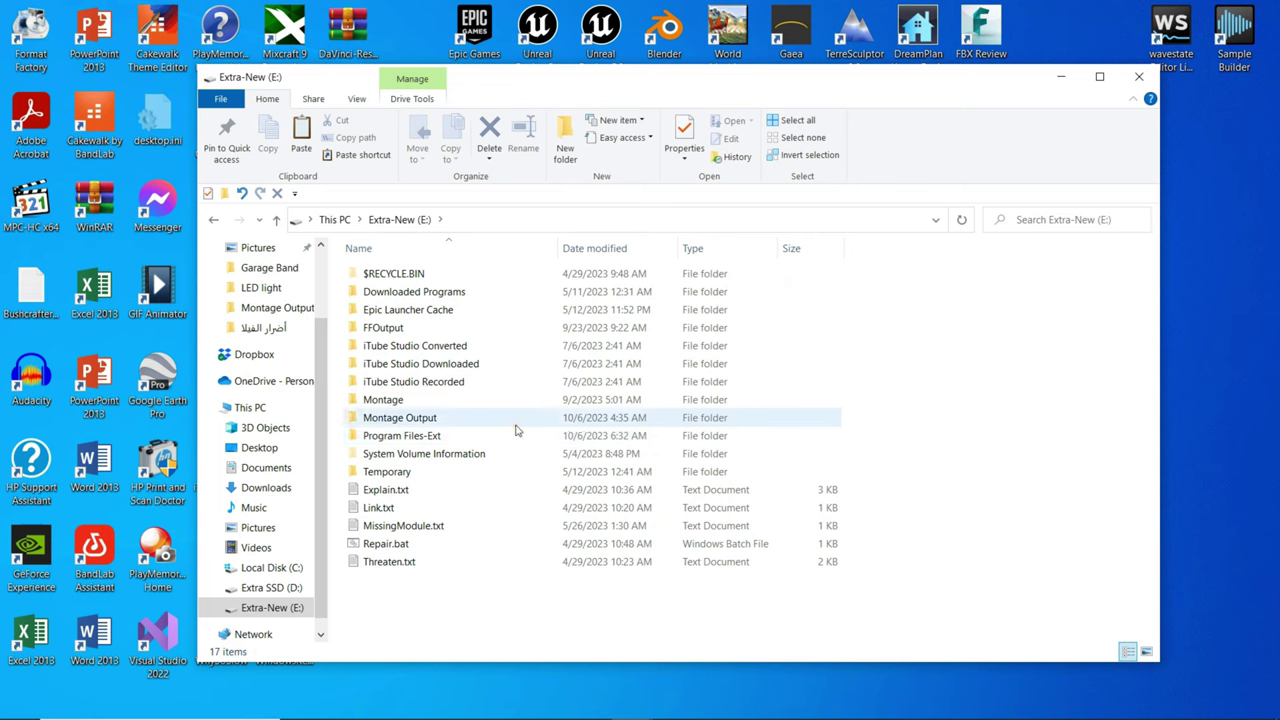
pyautogui.doubleClick(432, 436)
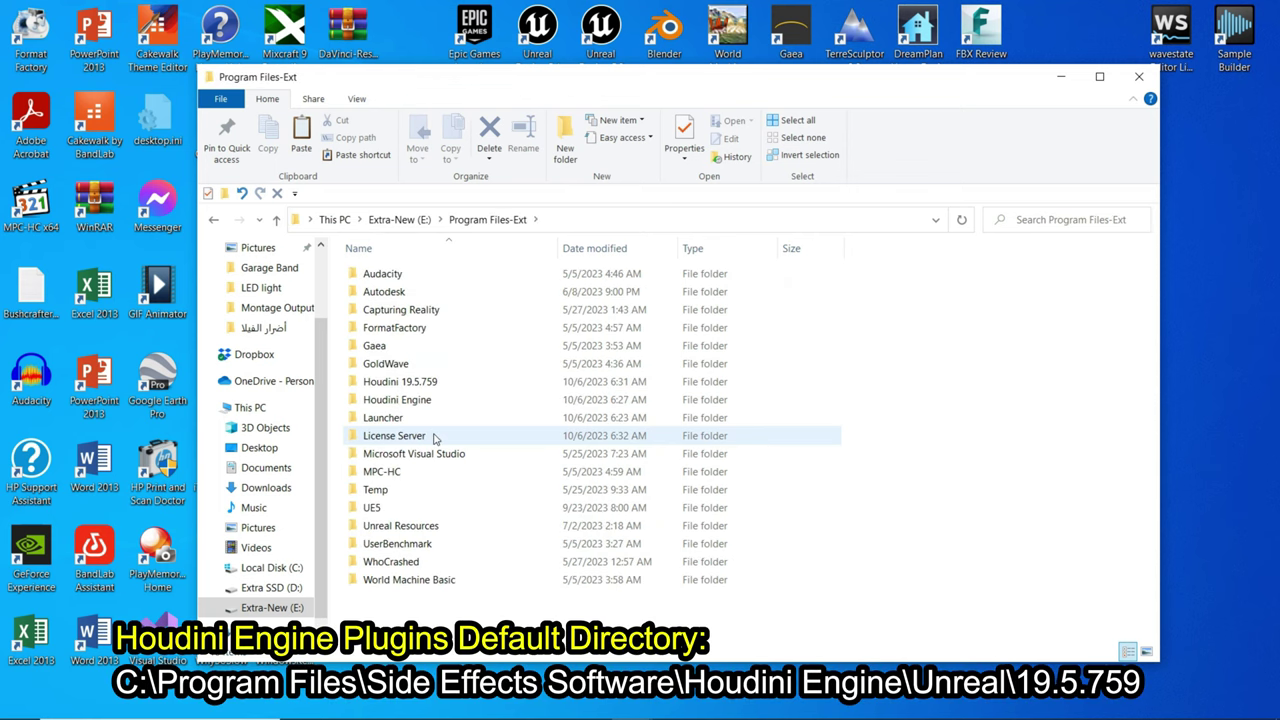
pyautogui.doubleClick(448, 399)
pyautogui.doubleClick(382, 274)
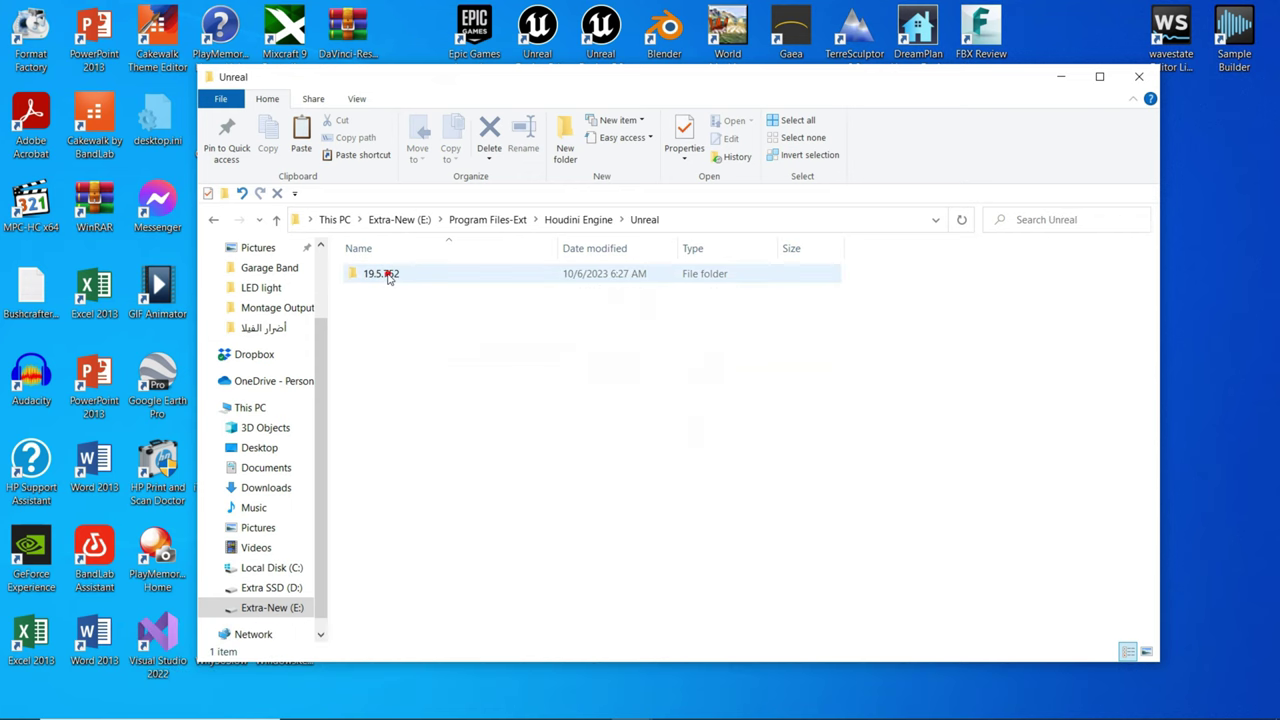
pyautogui.doubleClick(386, 274)
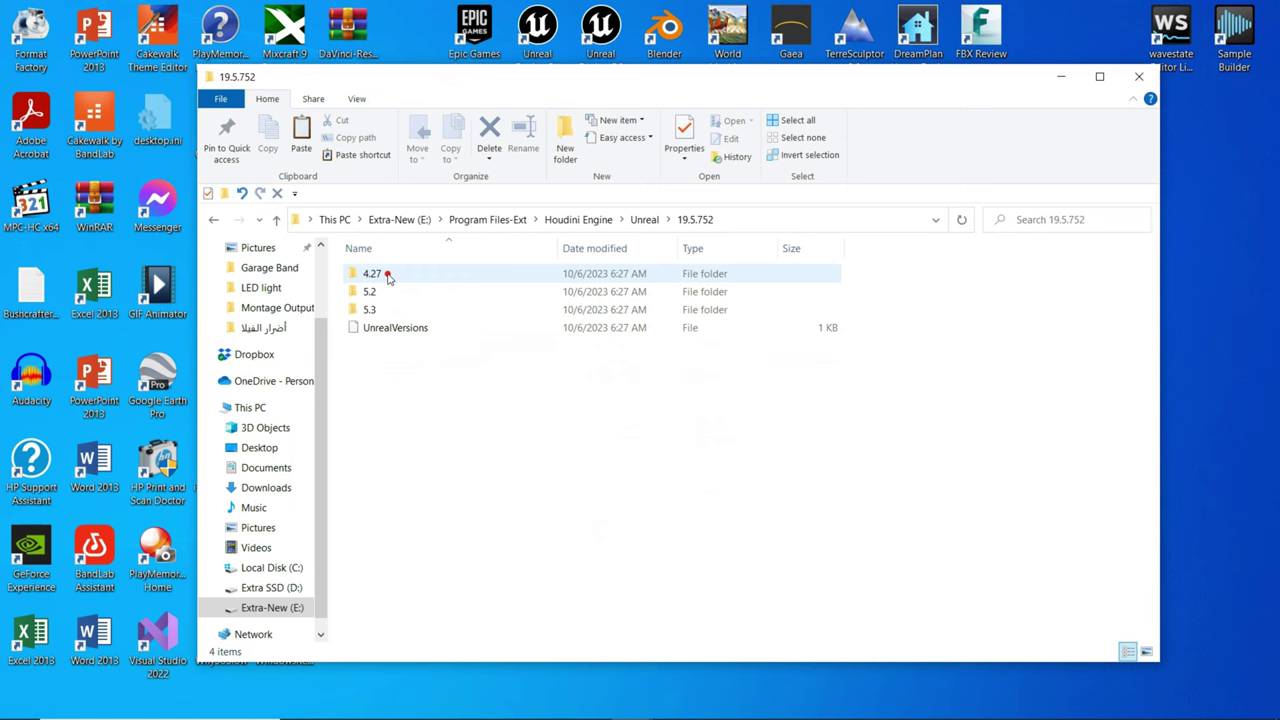
# Step: Check the contents of the HoudiniEngine folder inside the 5.3 folder, then copy the HoudiniEngine folder
pyautogui.doubleClick(397, 309)
pyautogui.doubleClick(404, 276)
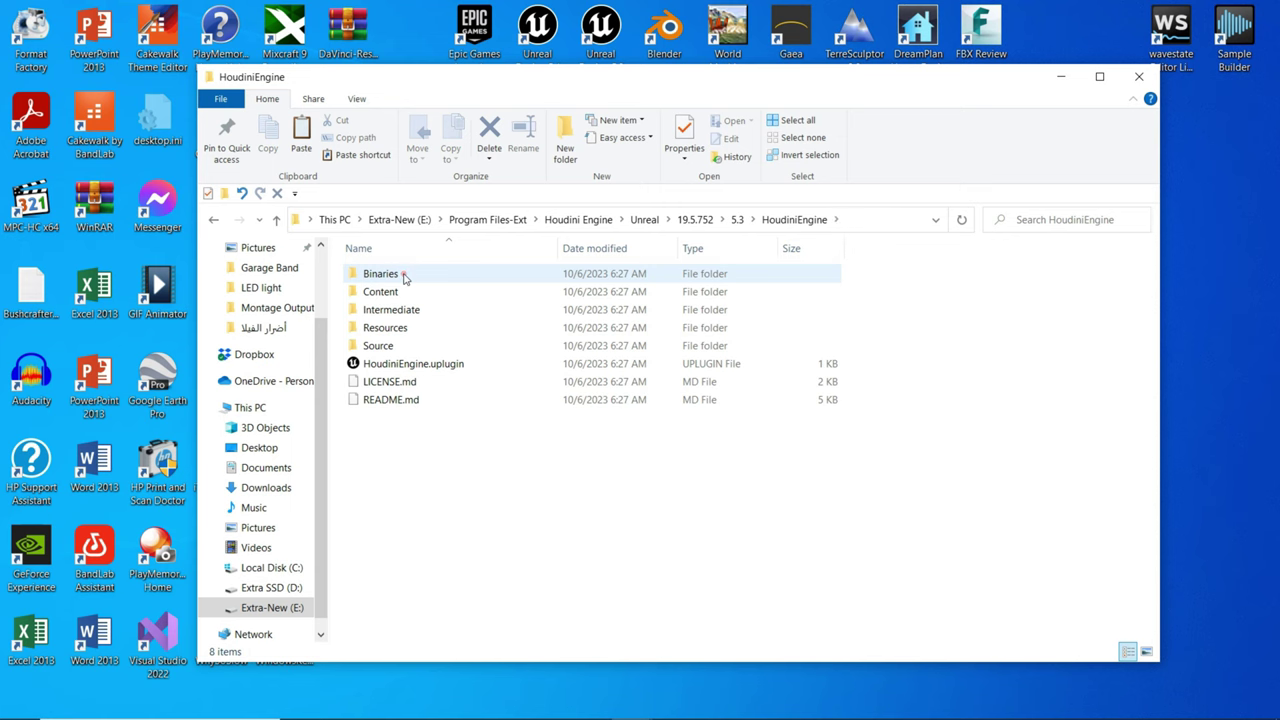
pyautogui.click(738, 219)
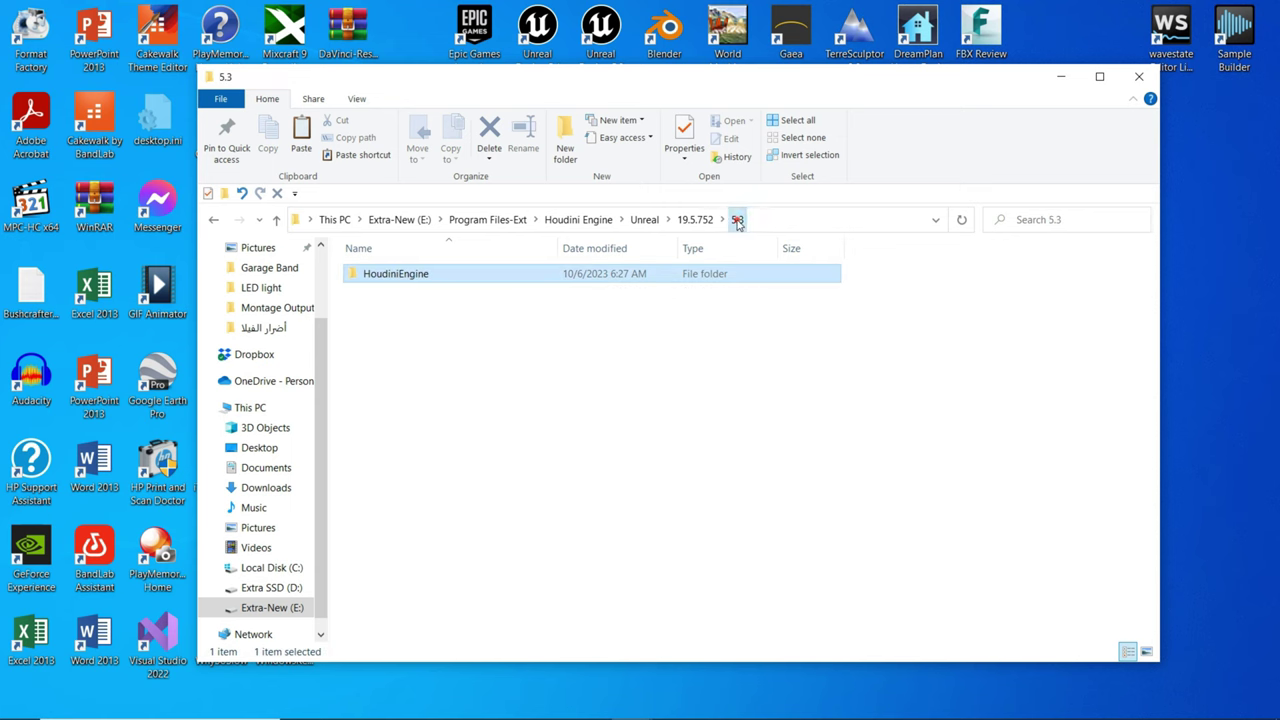
pyautogui.rightClick(471, 280)
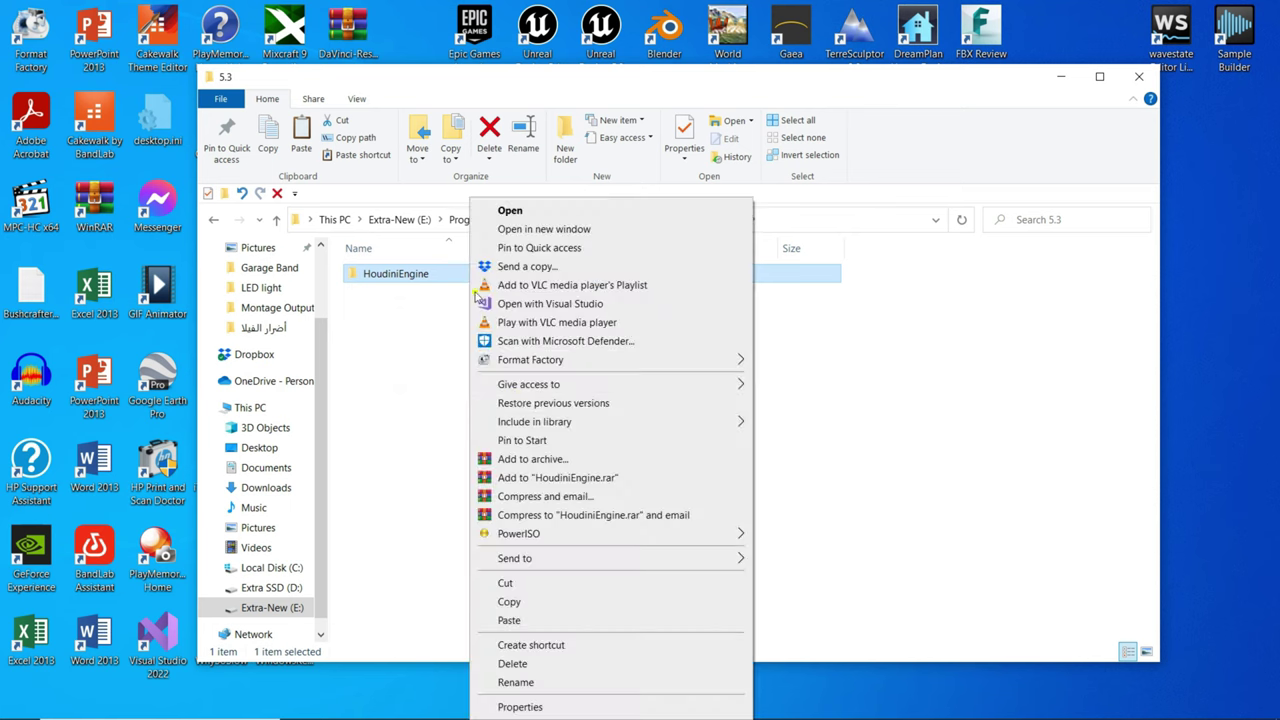
pyautogui.click(530, 601)
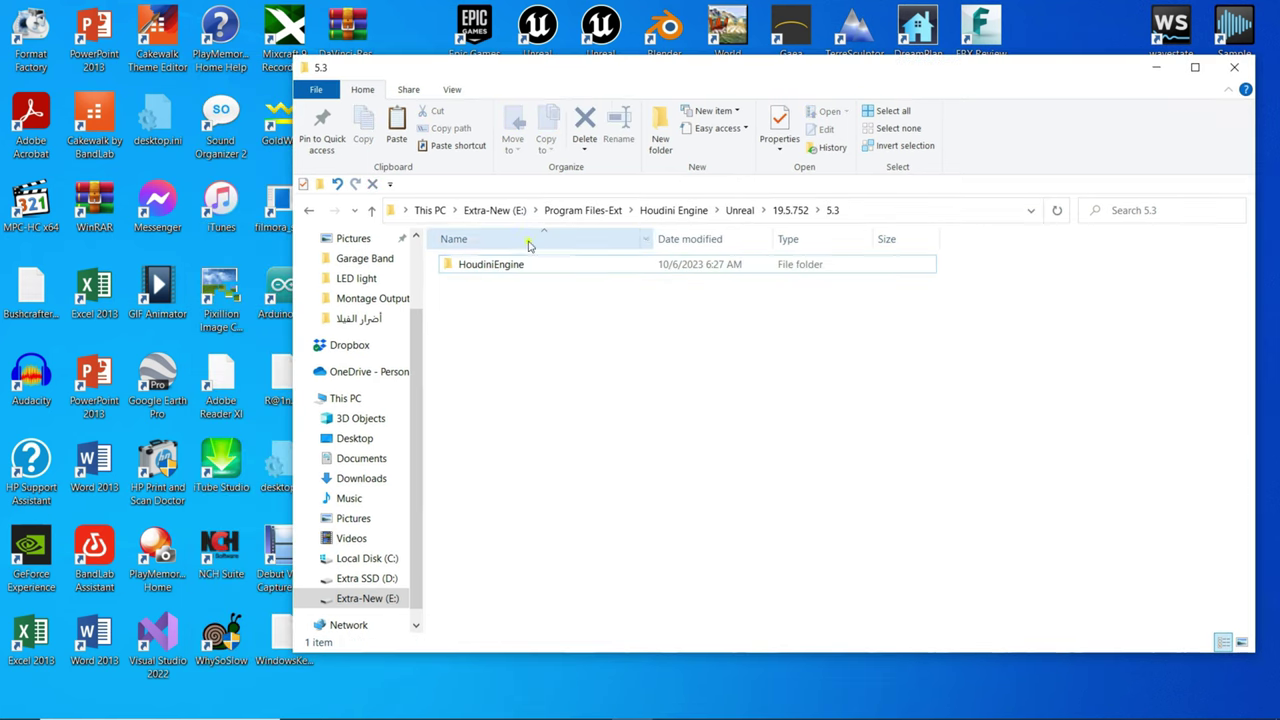
# Step: Open the UE5 folder inside Program Files-Ext on the Extra-New (E:) drive
pyautogui.click(430, 210)
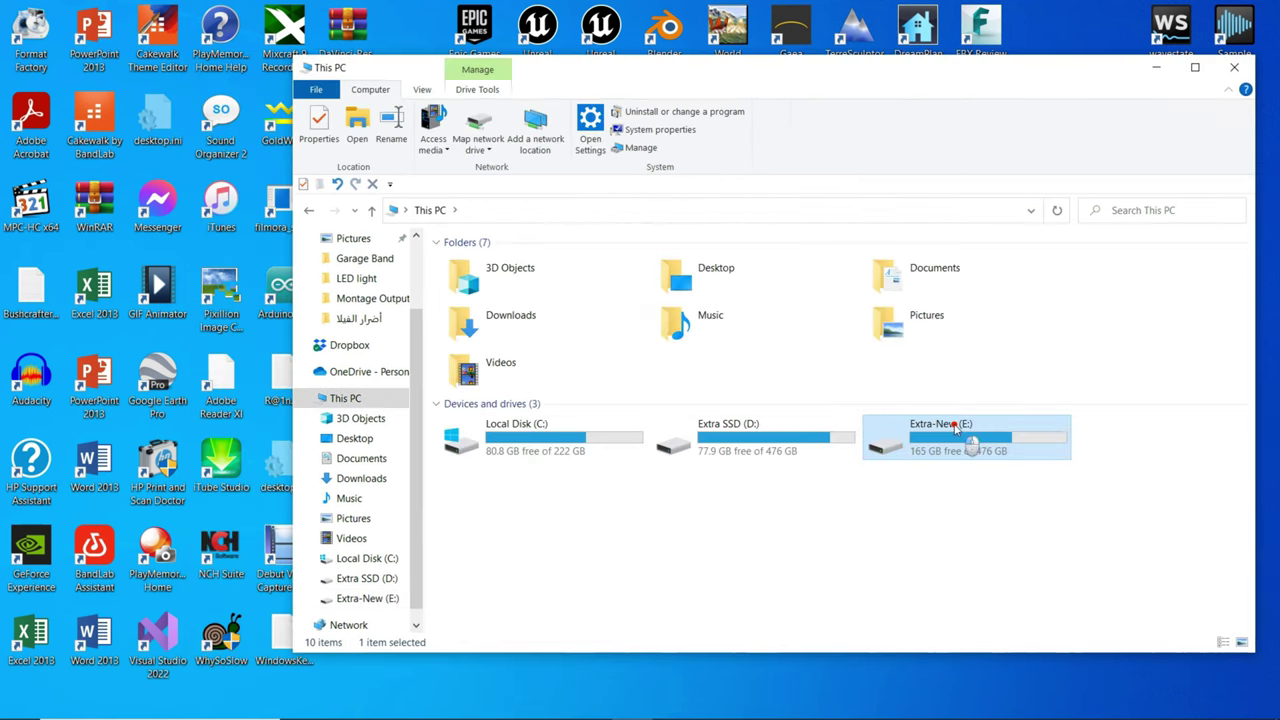
pyautogui.doubleClick(955, 427)
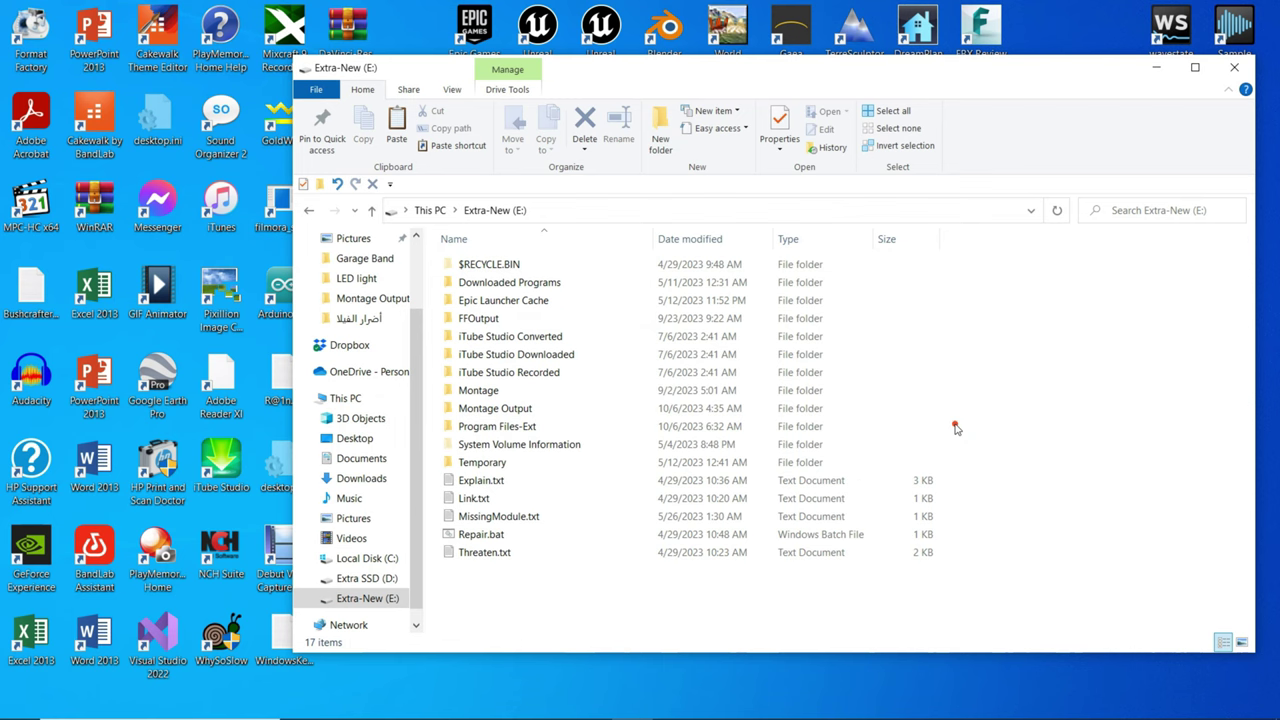
pyautogui.doubleClick(565, 428)
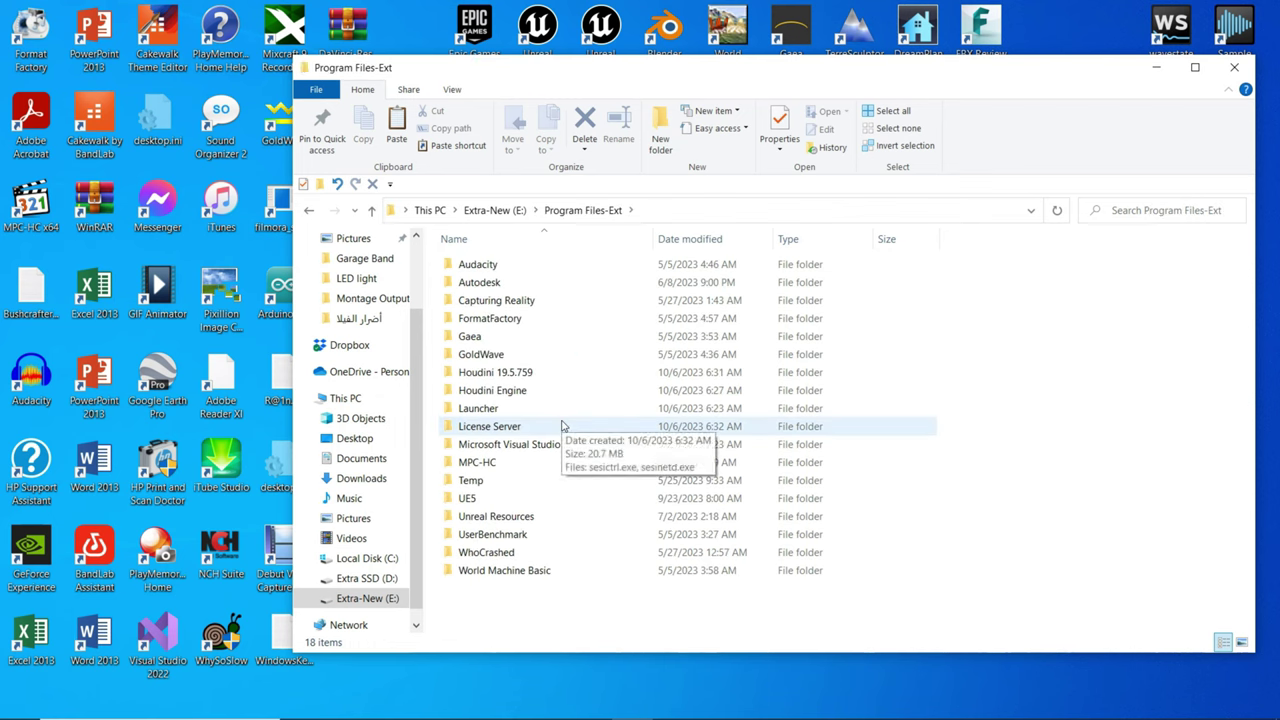
pyautogui.click(527, 499)
pyautogui.doubleClick(527, 499)
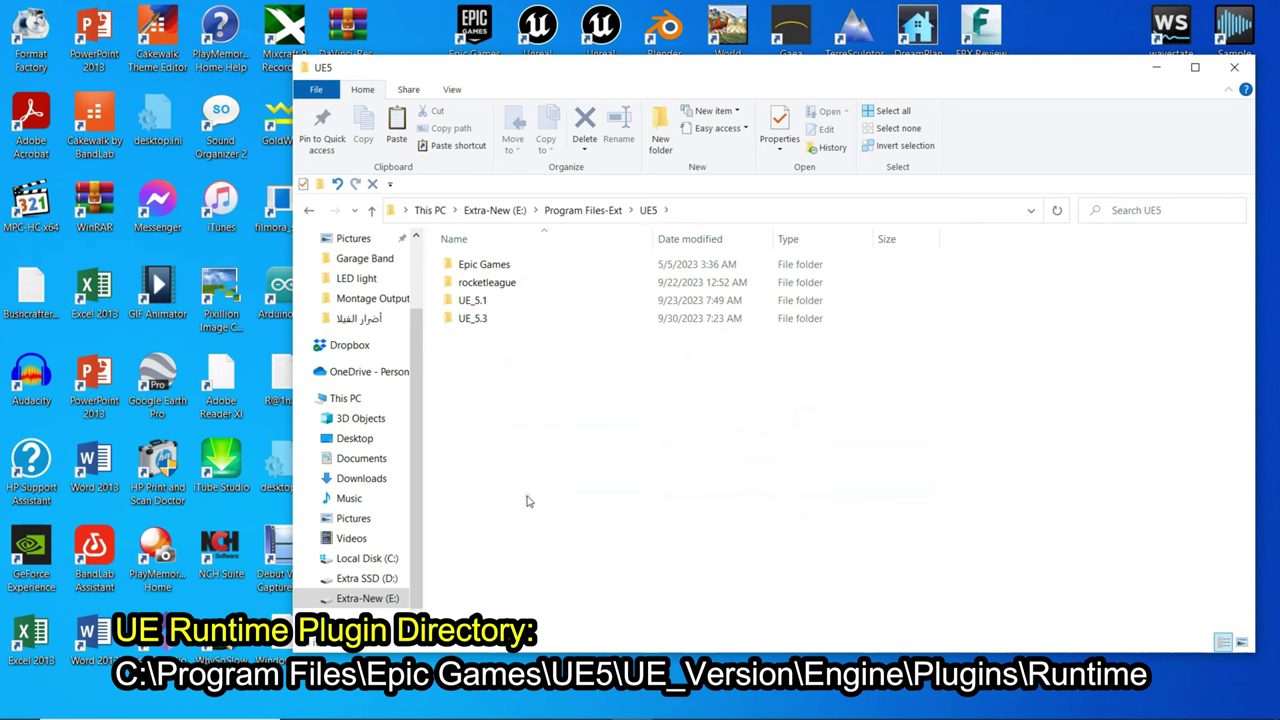
# Step: Open the Runtime plug-ins folder of Unreal Engine 5.3 at UE_5.3\Engine\Plugins\Runtime
pyautogui.doubleClick(485, 336)
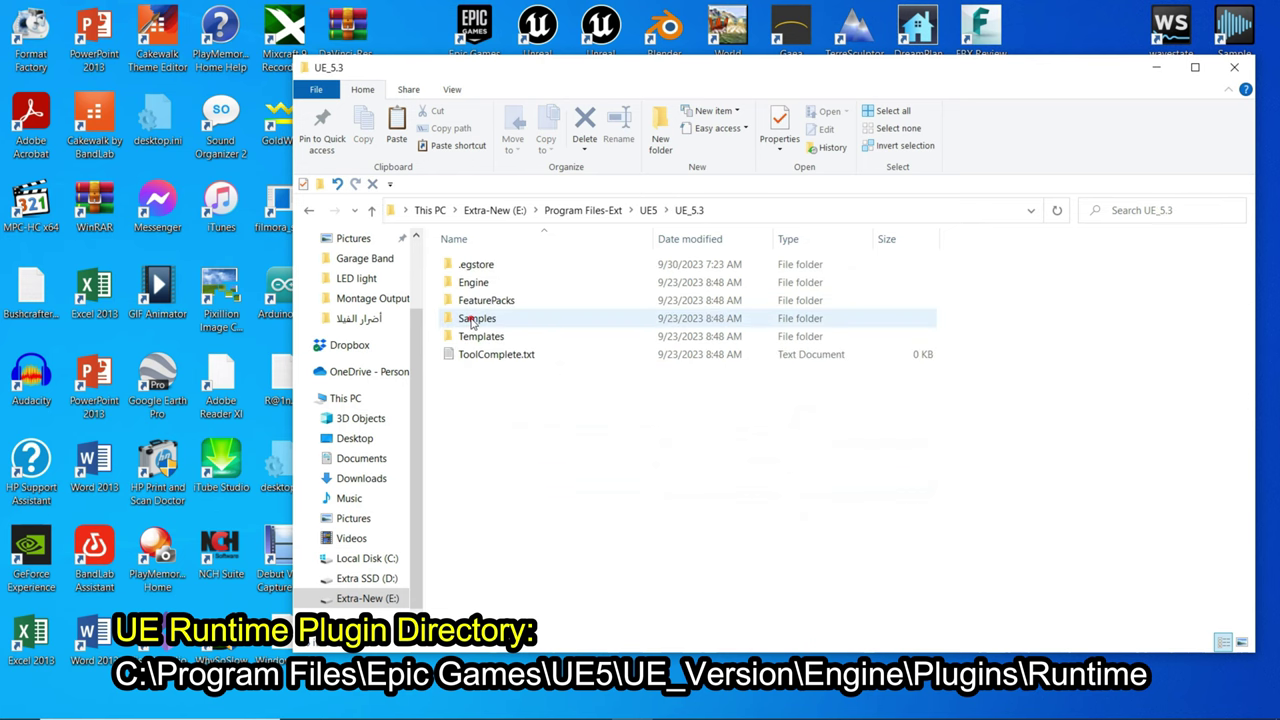
pyautogui.doubleClick(468, 283)
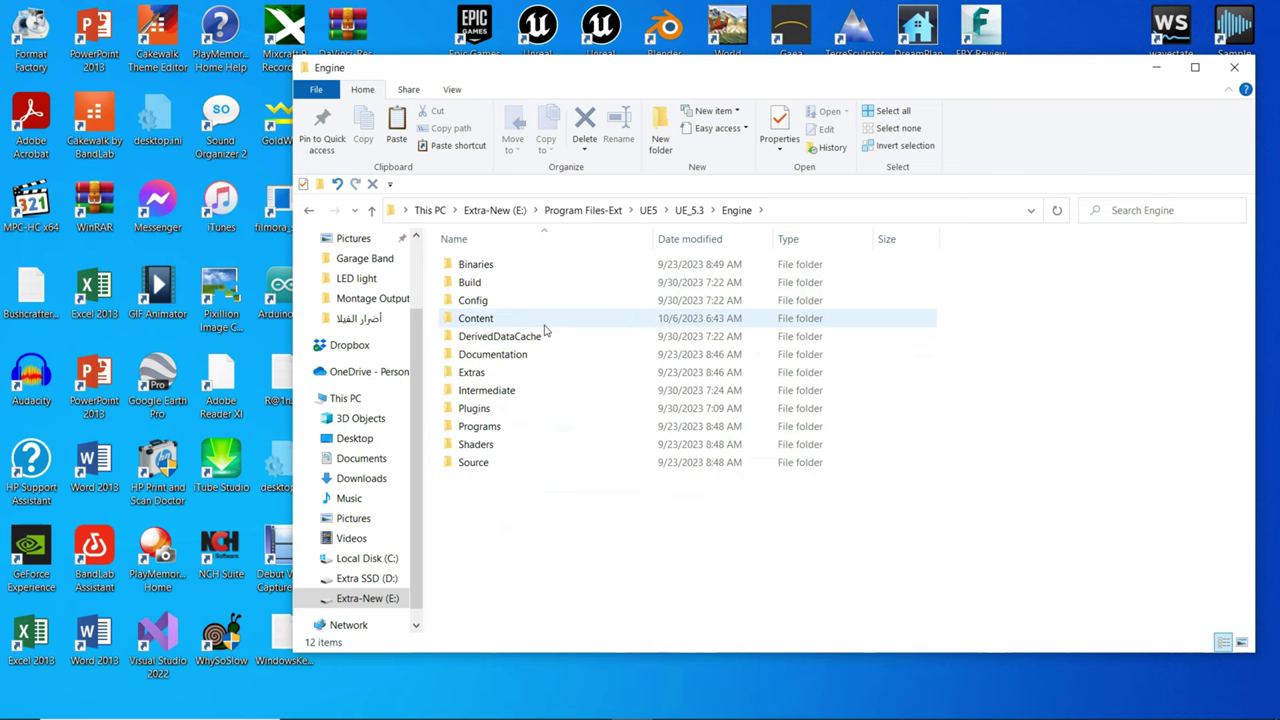
pyautogui.doubleClick(493, 408)
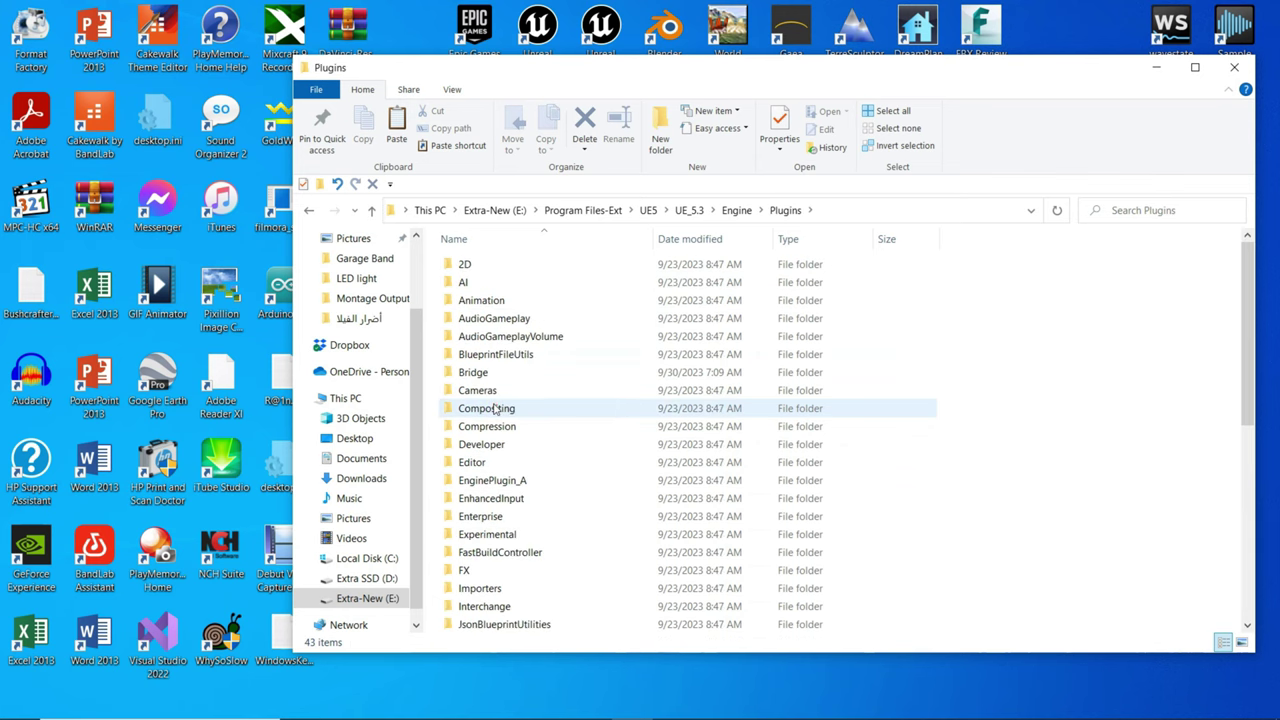
pyautogui.scroll(-7, 560, 375)
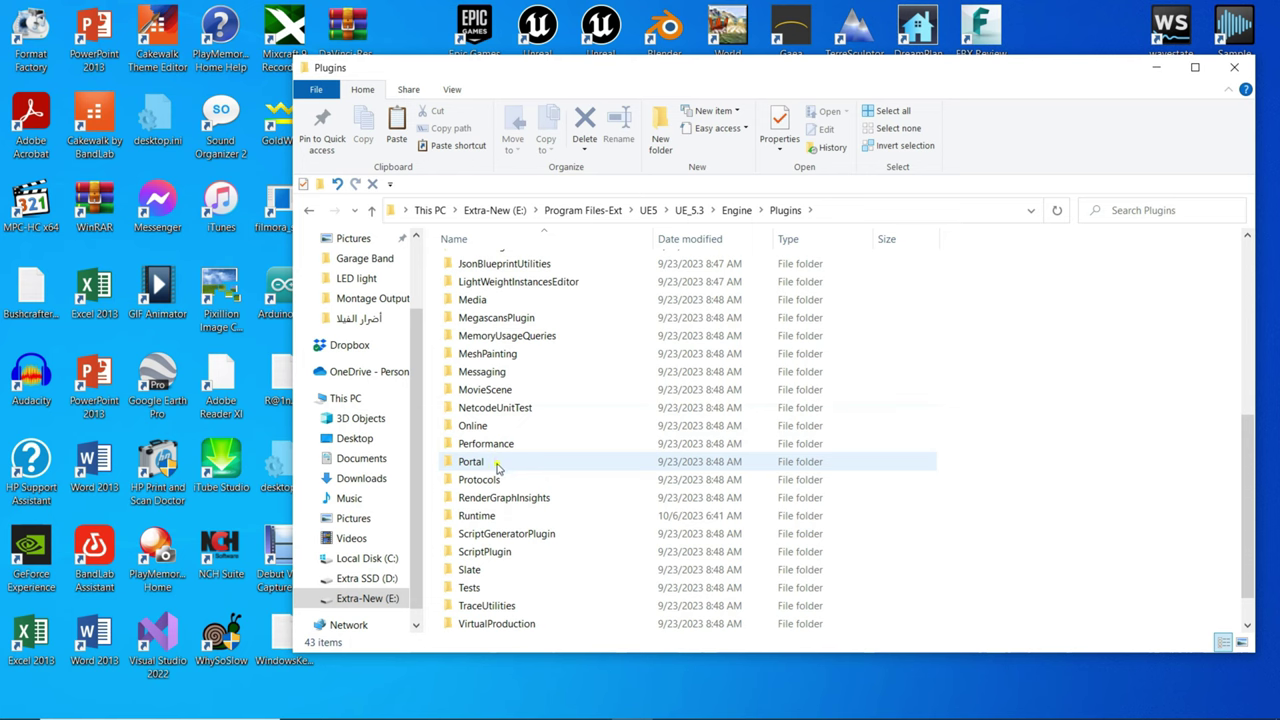
pyautogui.doubleClick(498, 517)
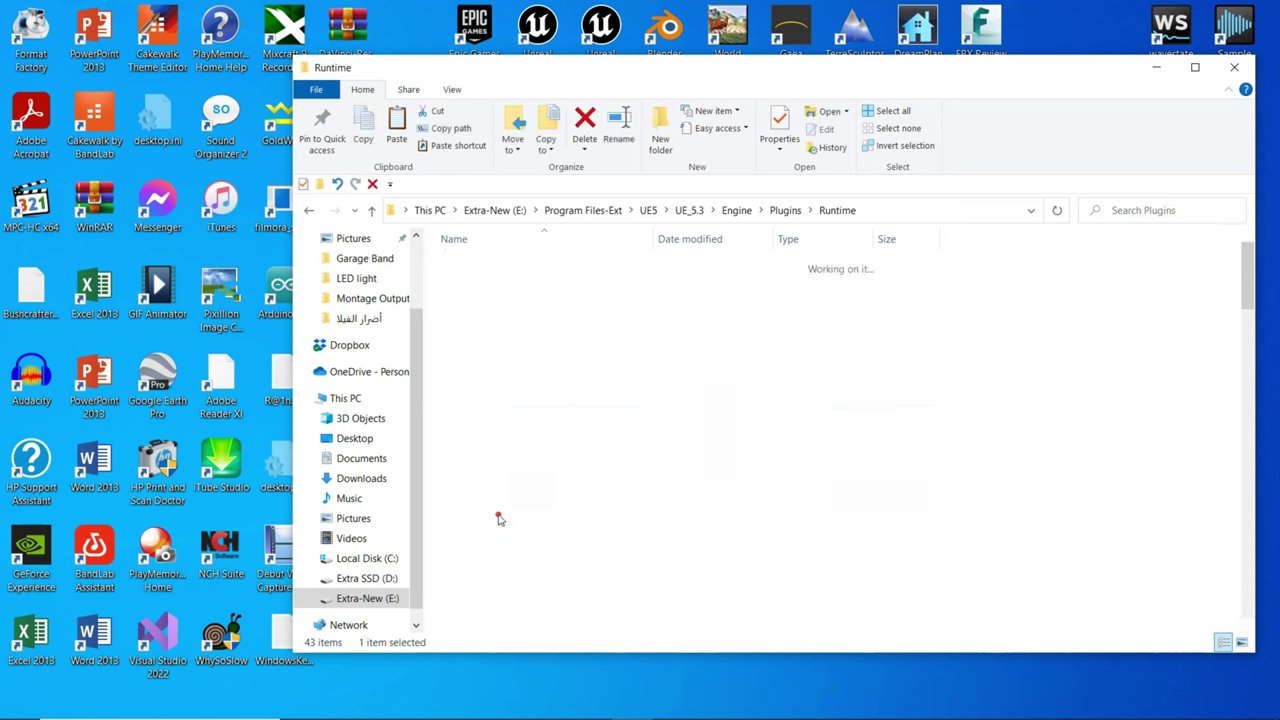
# Step: Locate the HoudiniEngine folder inside the Runtime folder and close the File Explorer window
pyautogui.scroll(-1, 974, 403)
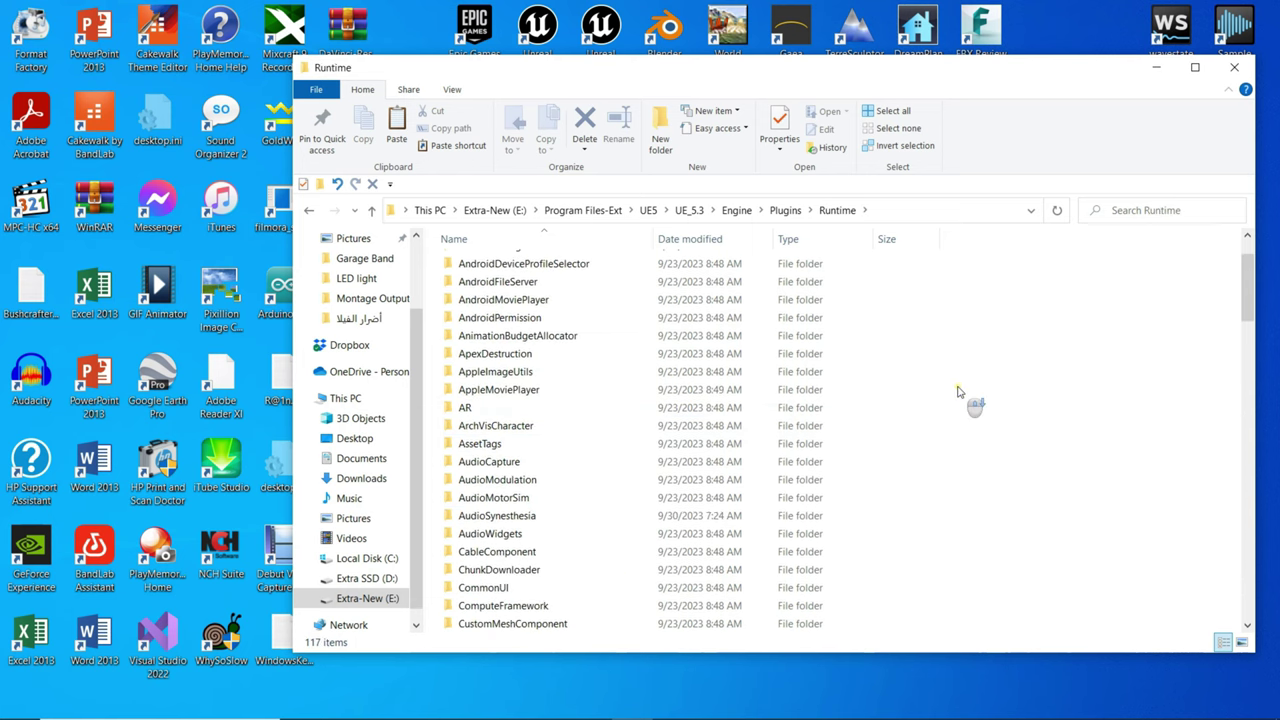
pyautogui.scroll(-1, 974, 403)
pyautogui.rightClick(1046, 328)
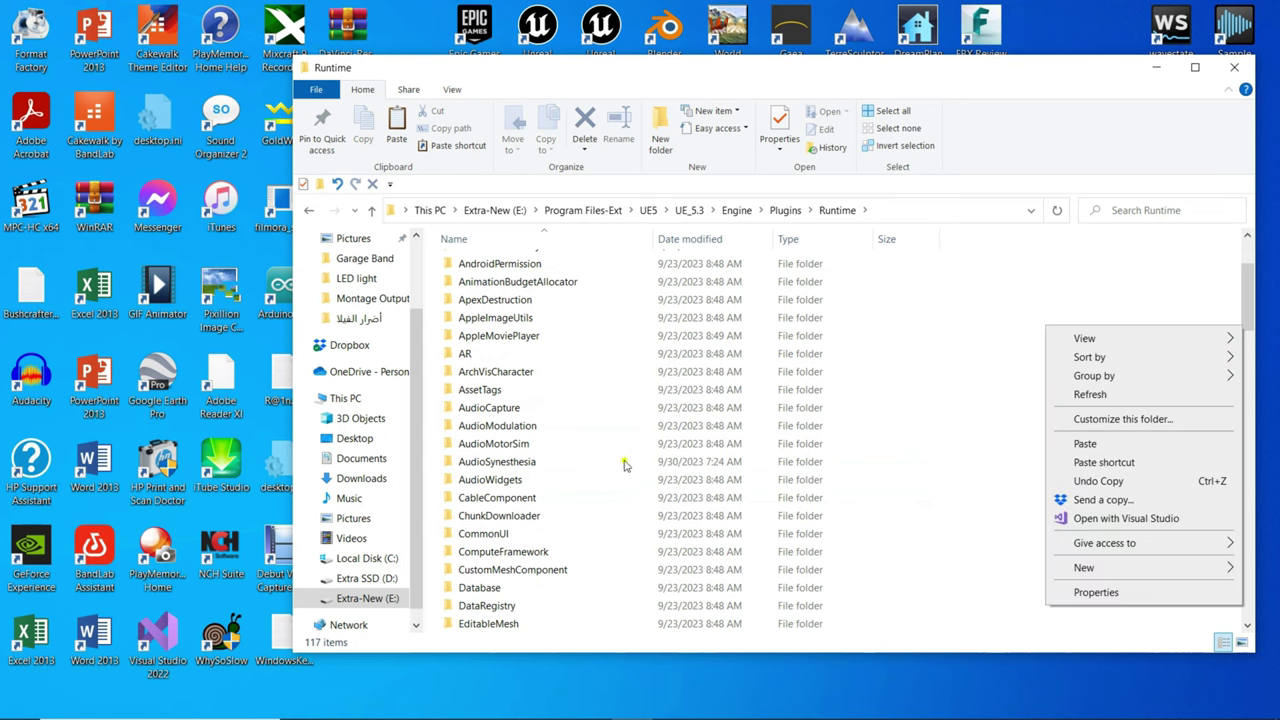
pyautogui.click(511, 466)
pyautogui.scroll(-2, 560, 460)
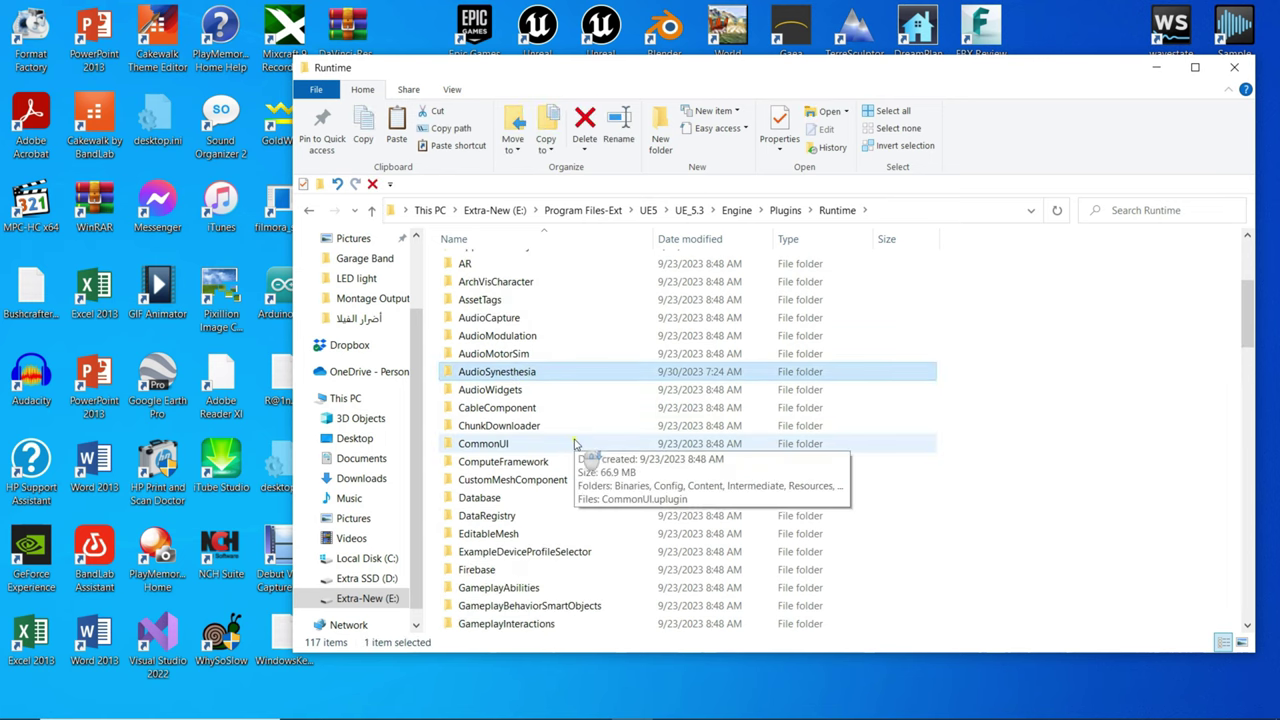
pyautogui.scroll(-4, 575, 443)
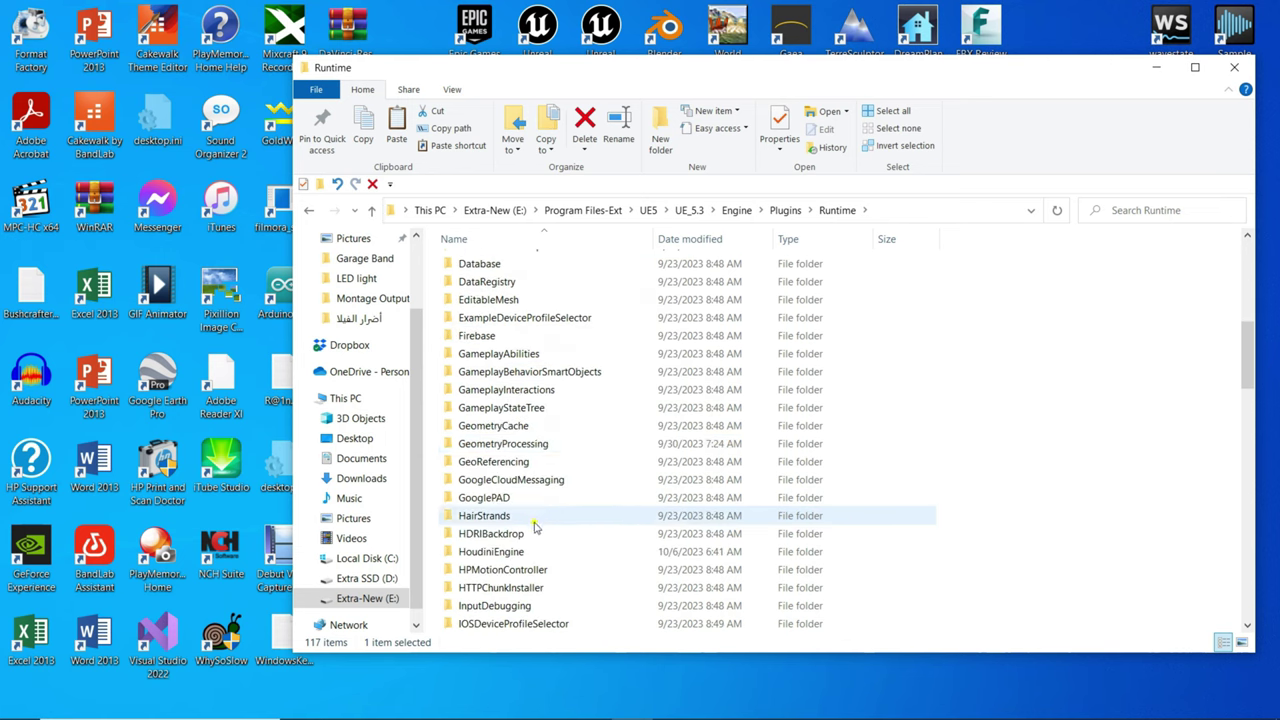
pyautogui.click(500, 553)
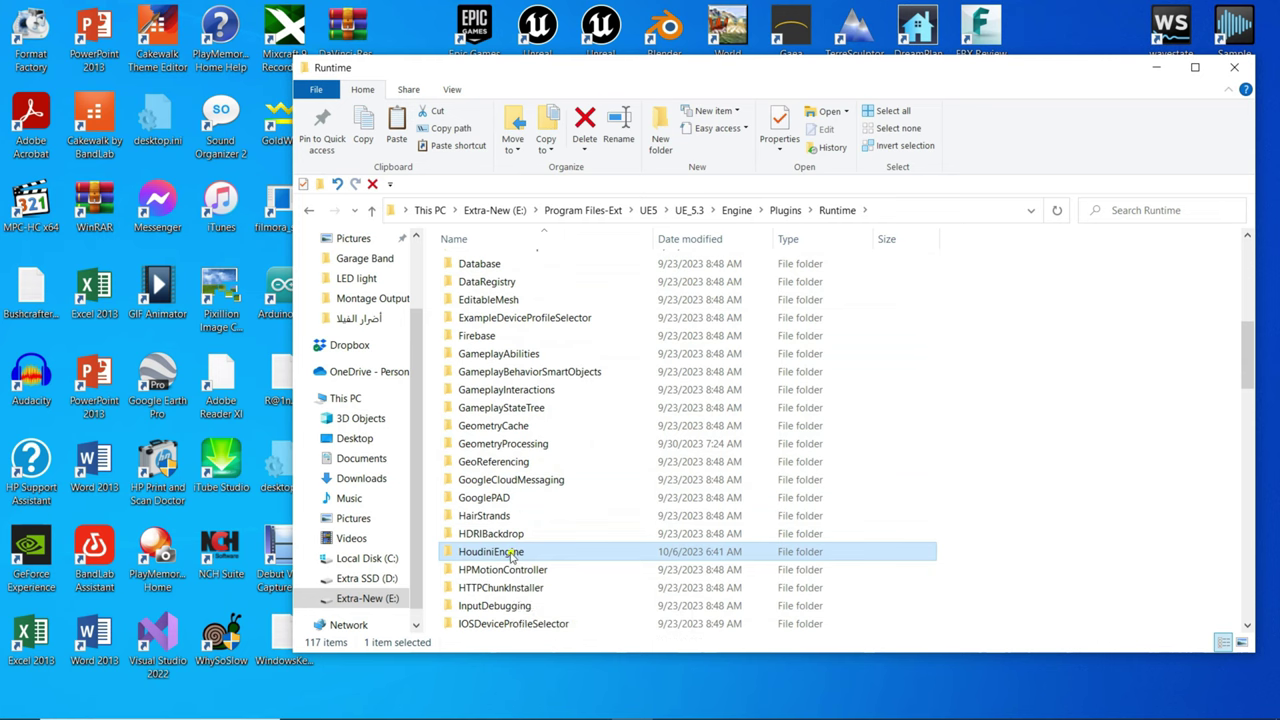
pyautogui.click(1234, 67)
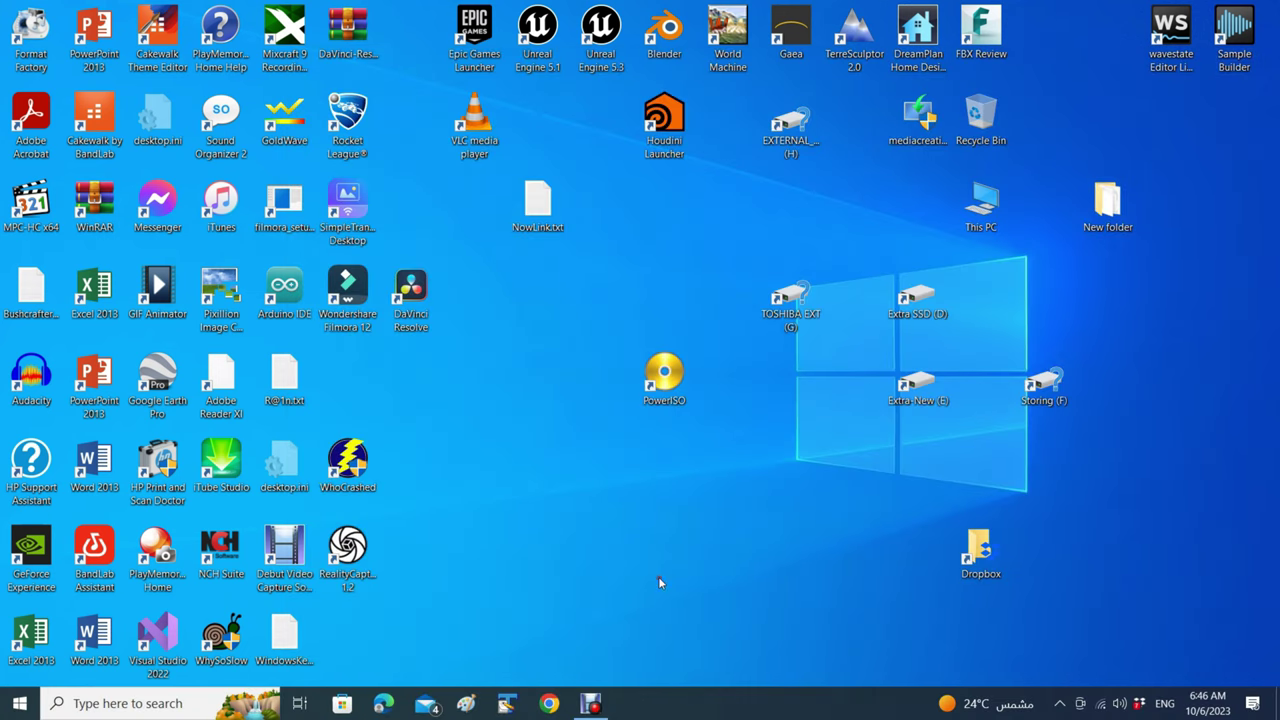
# Step: Launch Unreal Engine 5.3 and open JThirdPerson.uproject from the JThirdPerson folder in UE5.3 Projects
pyautogui.click(601, 35)
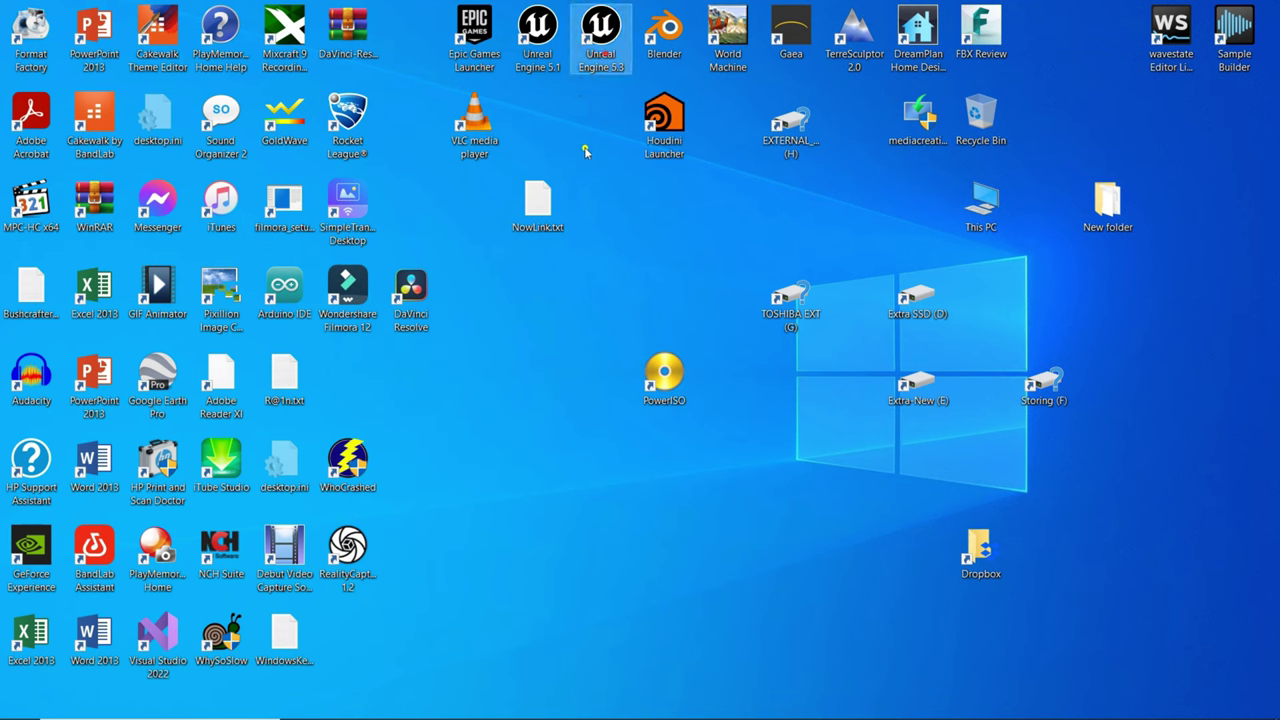
pyautogui.doubleClick(610, 60)
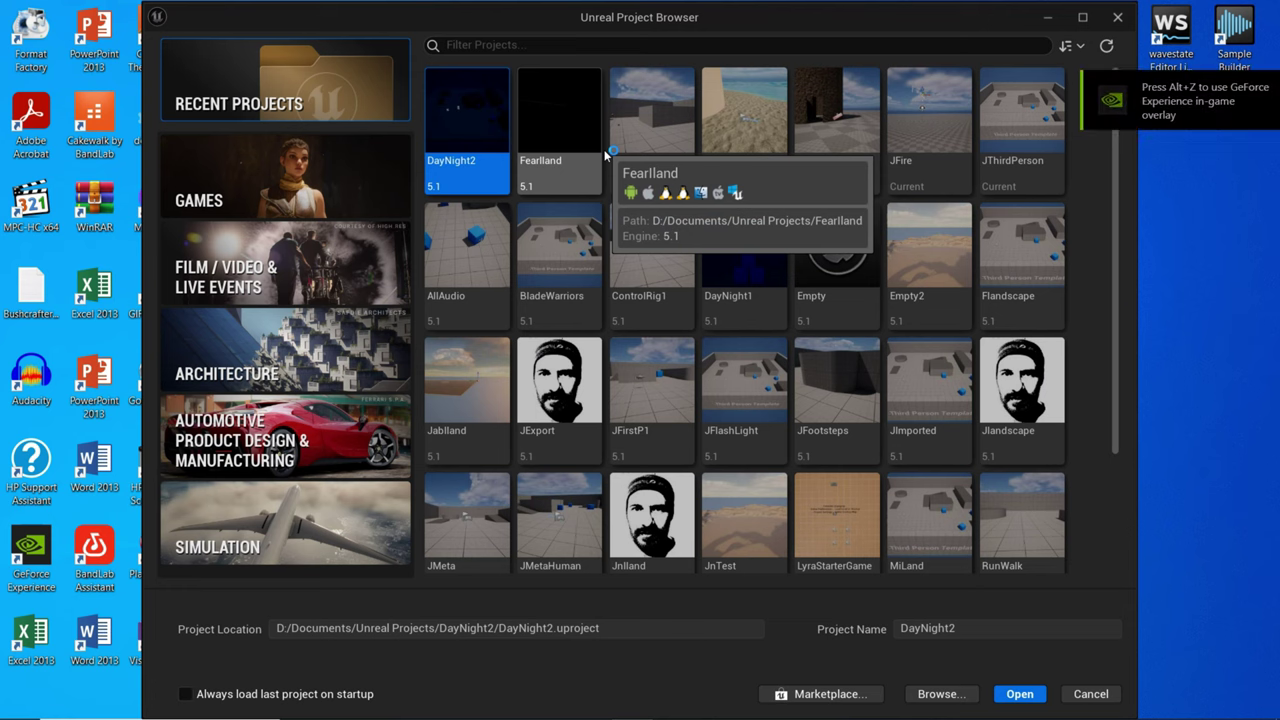
pyautogui.click(942, 694)
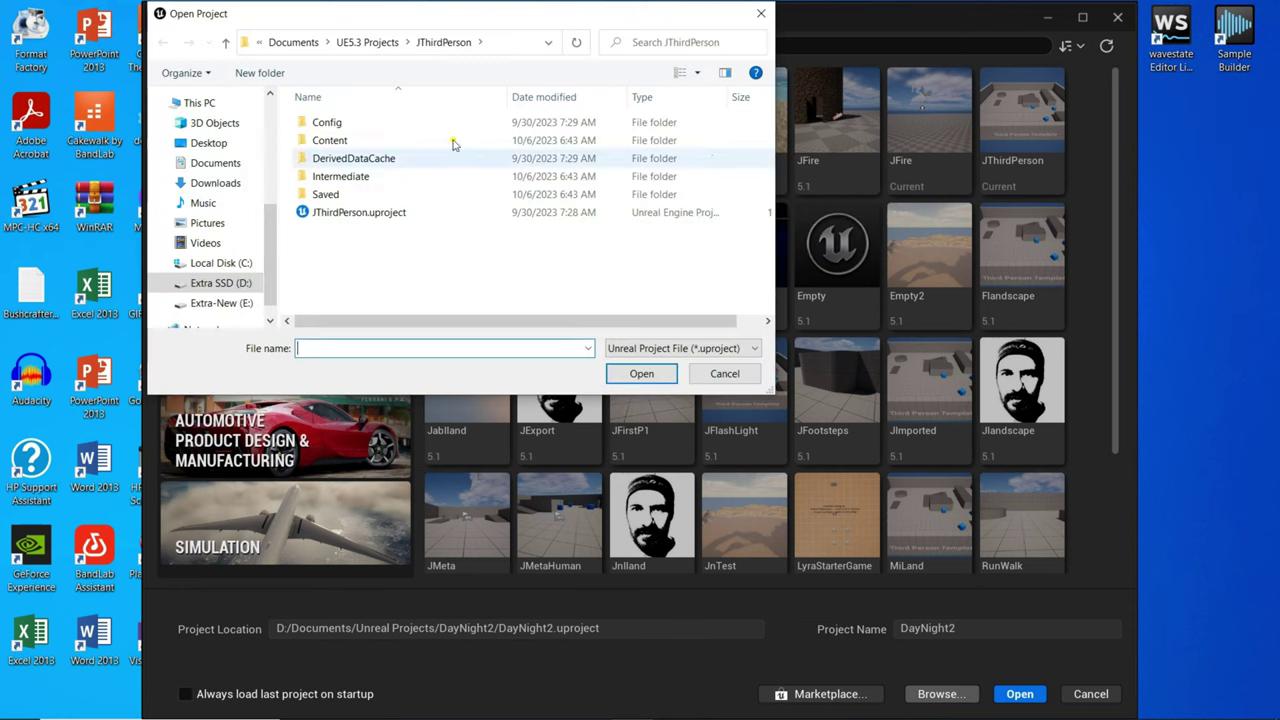
pyautogui.click(350, 213)
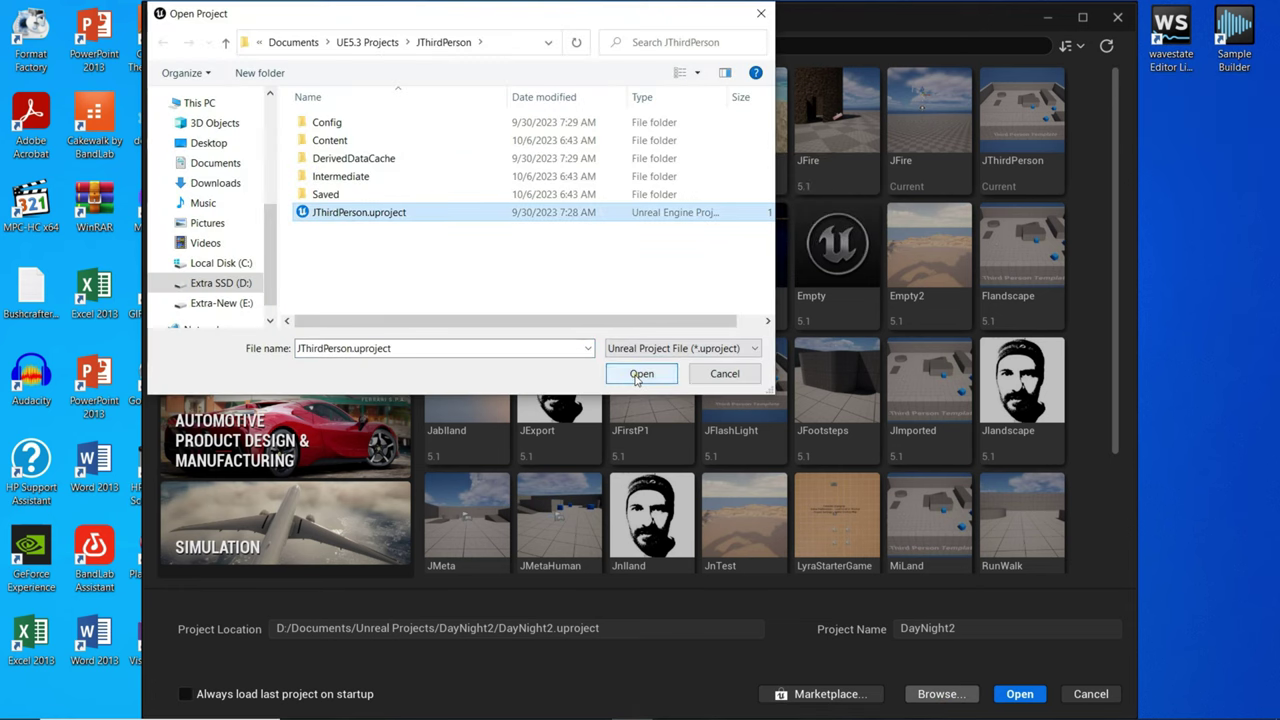
pyautogui.click(641, 373)
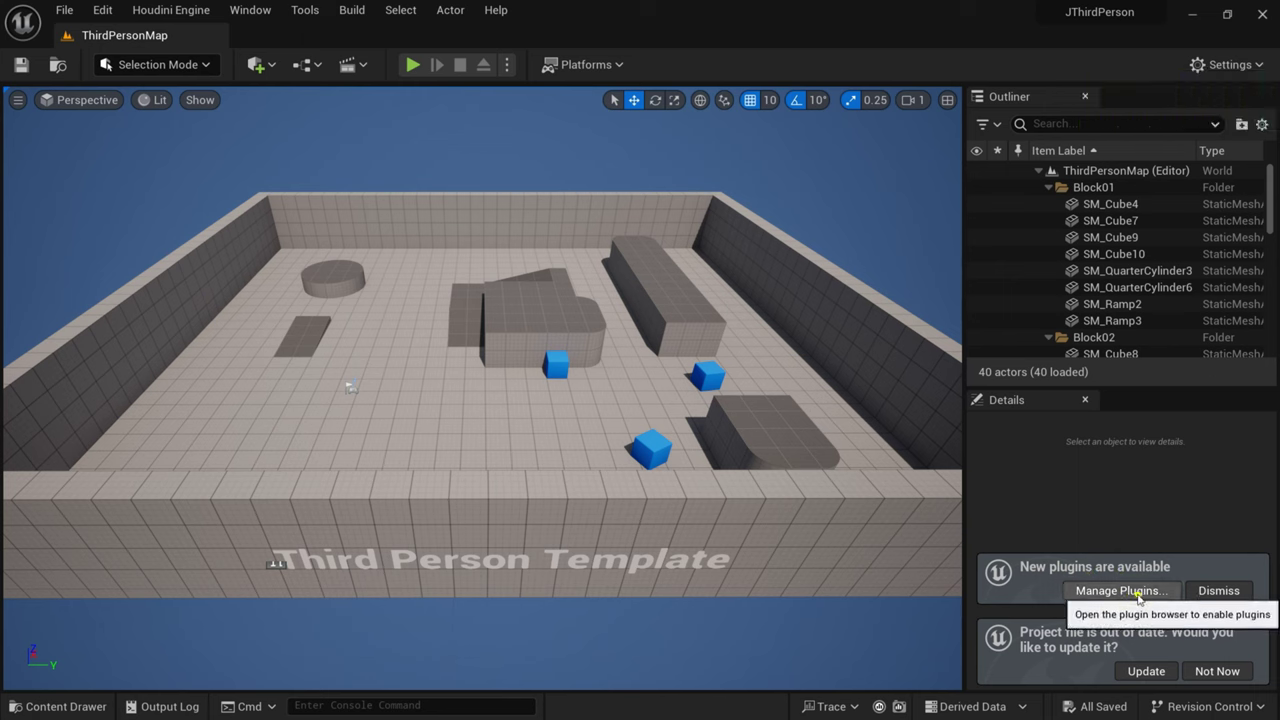
# Step: Open the plug-in browser for the JThirdPerson project and search for "houdini"
pyautogui.click(1242, 65)
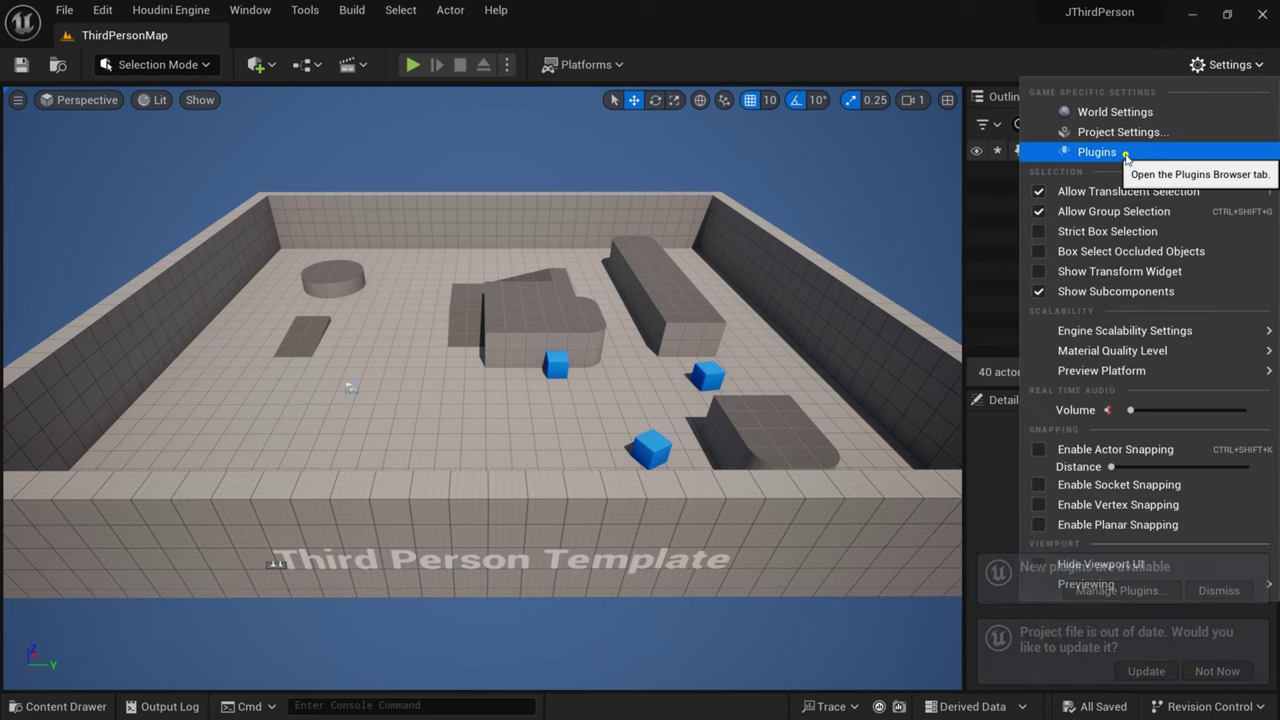
pyautogui.click(1108, 152)
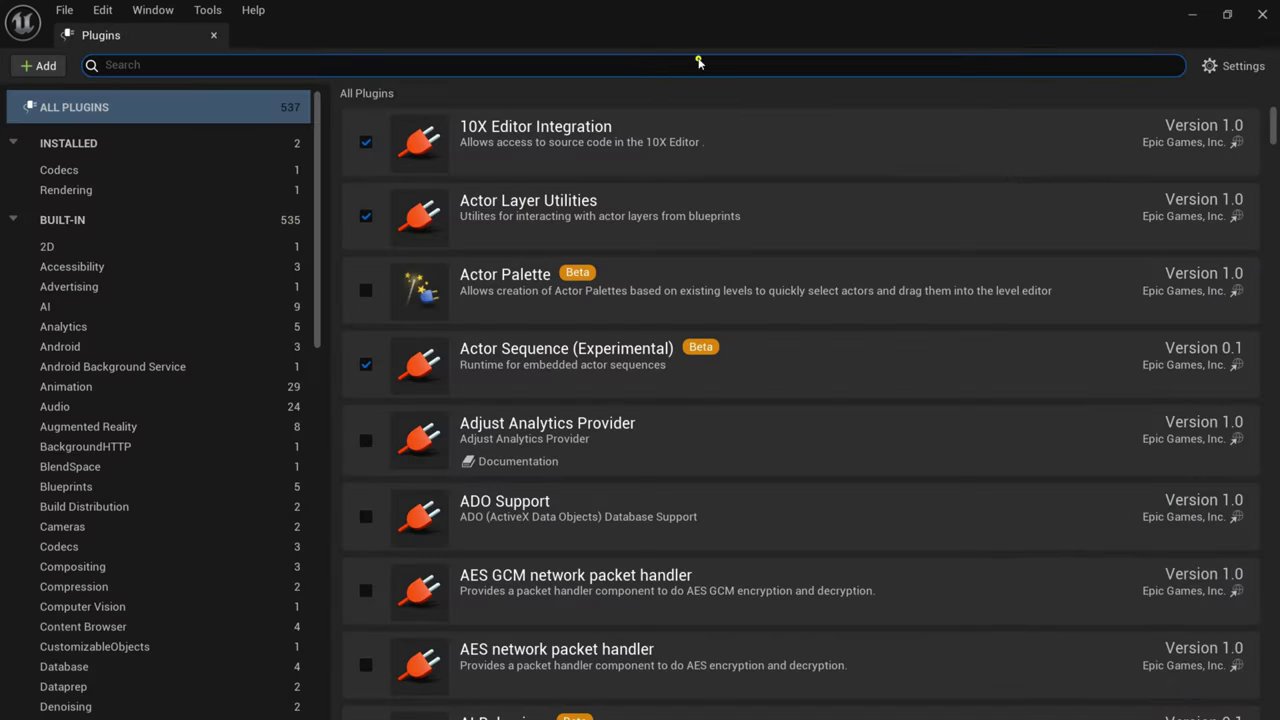
pyautogui.write('houdini')
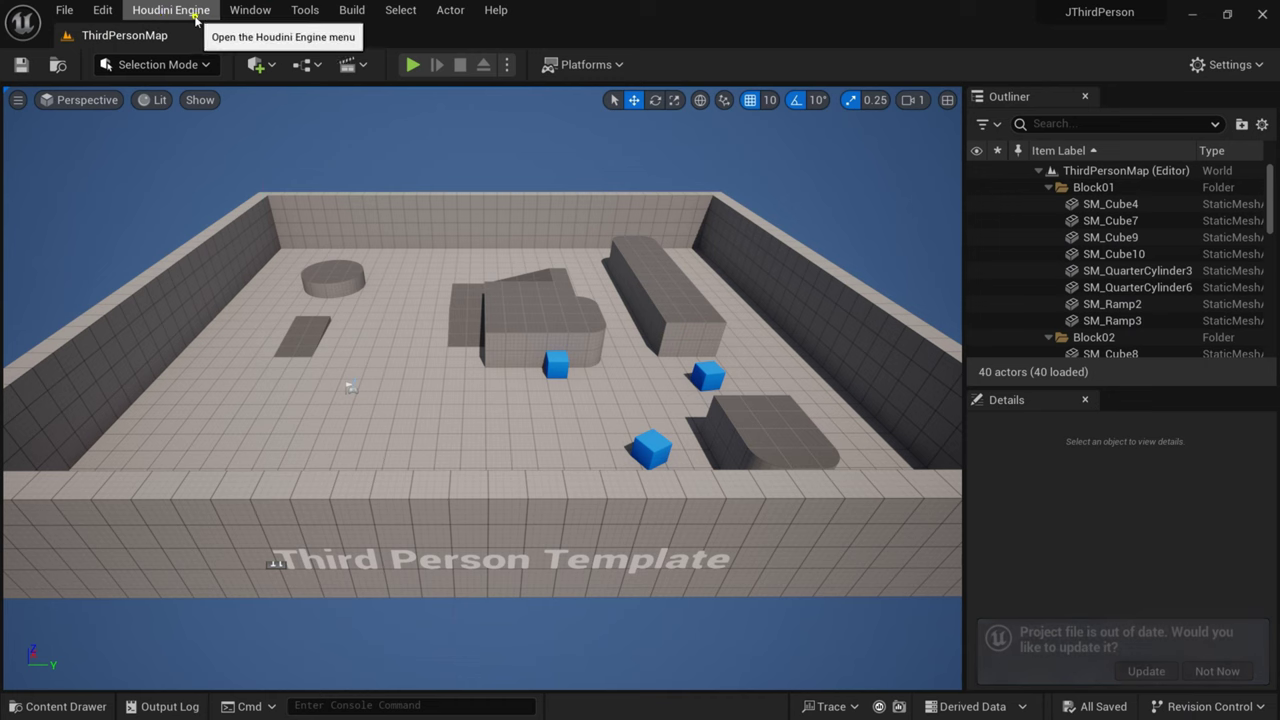
# Step: Review the commands that Houdini Engine offers in the level editor, then exit Unreal Engine 5.3
pyautogui.click(173, 12)
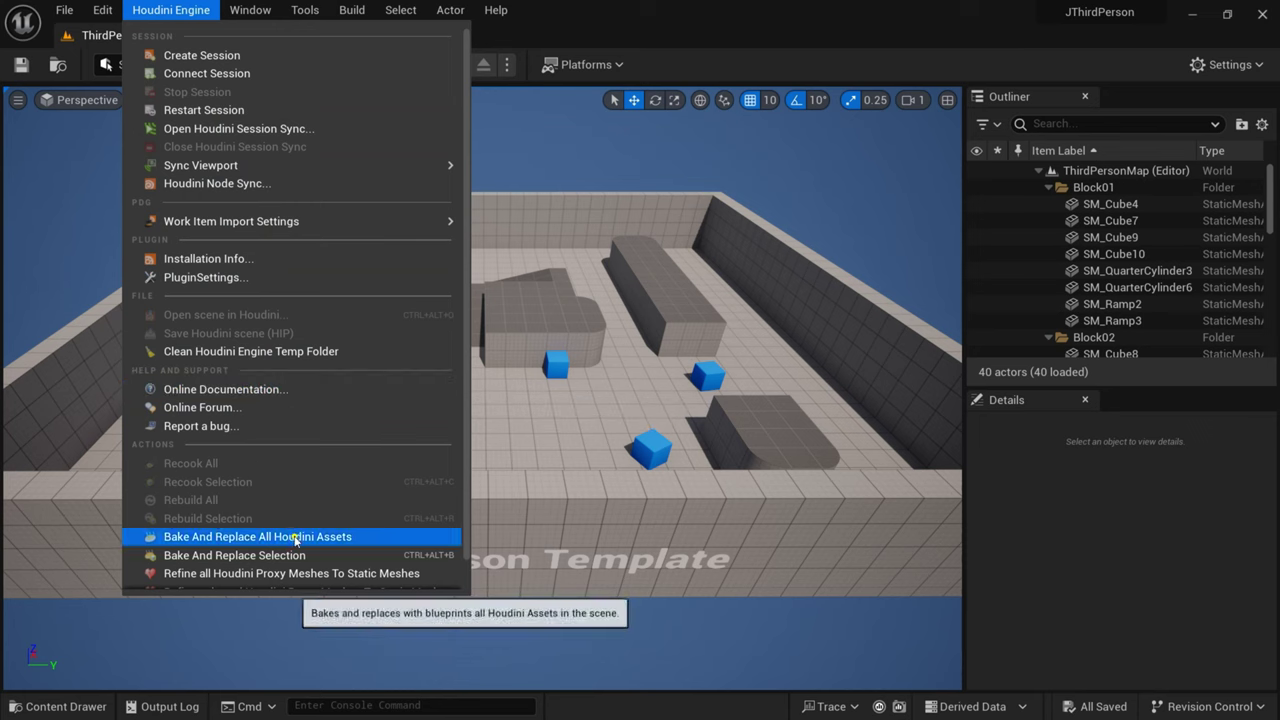
pyautogui.scroll(-1, 294, 539)
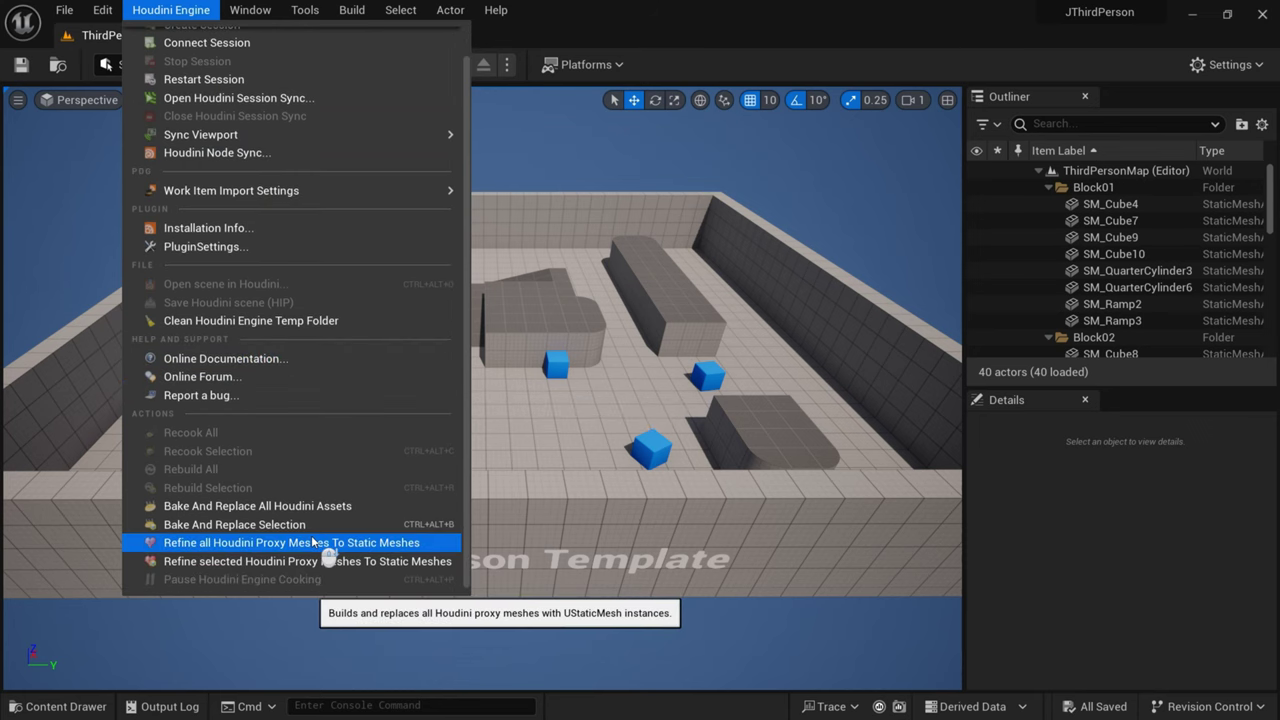
pyautogui.click(540, 430)
pyautogui.click(540, 430)
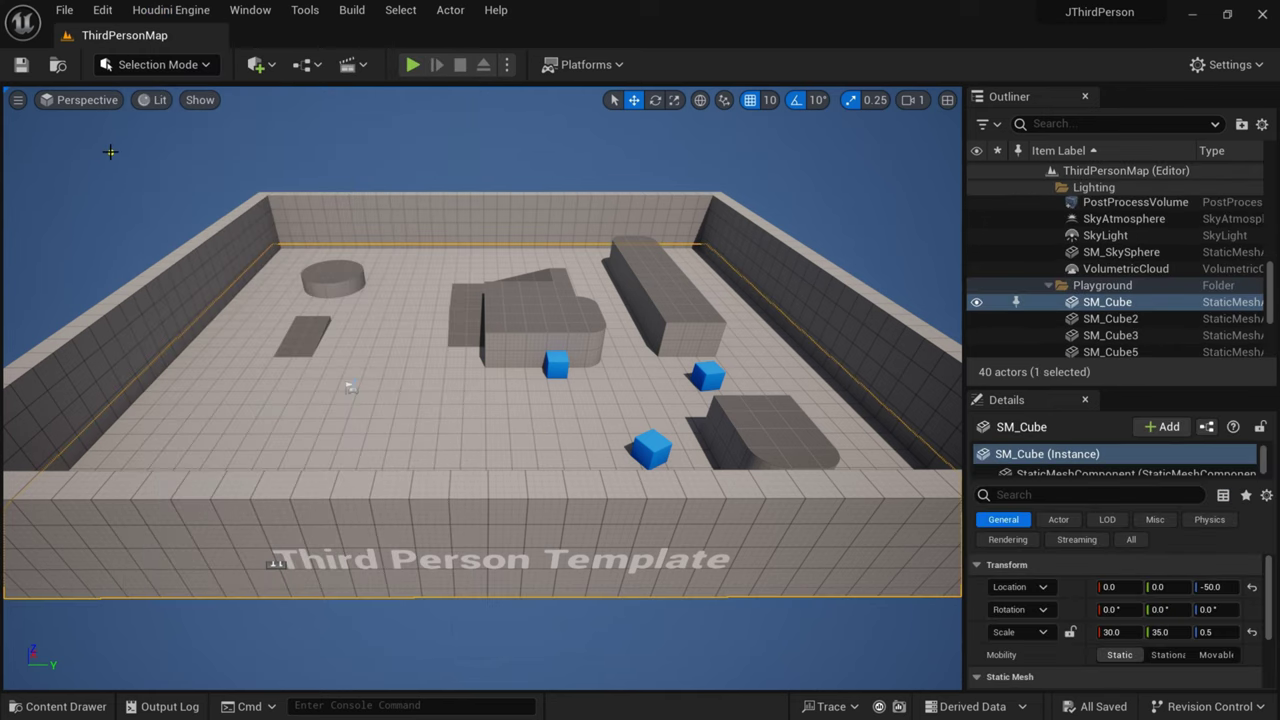
pyautogui.click(63, 12)
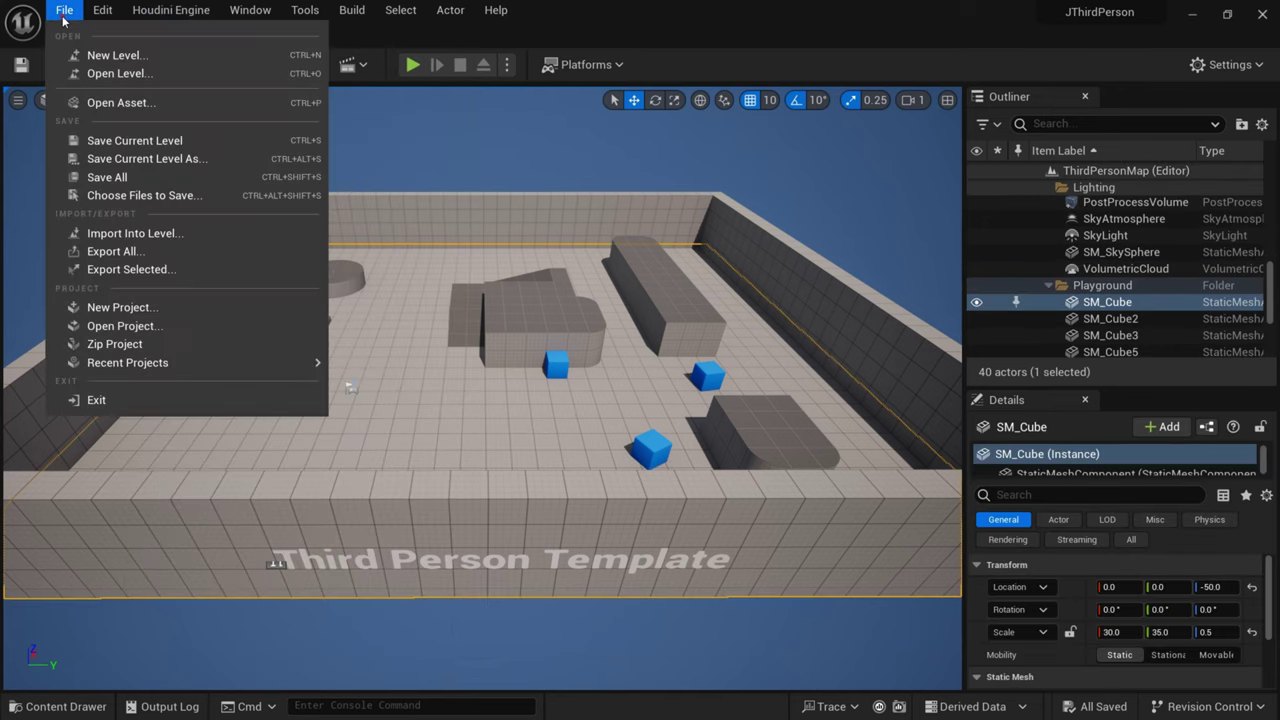
pyautogui.click(96, 400)
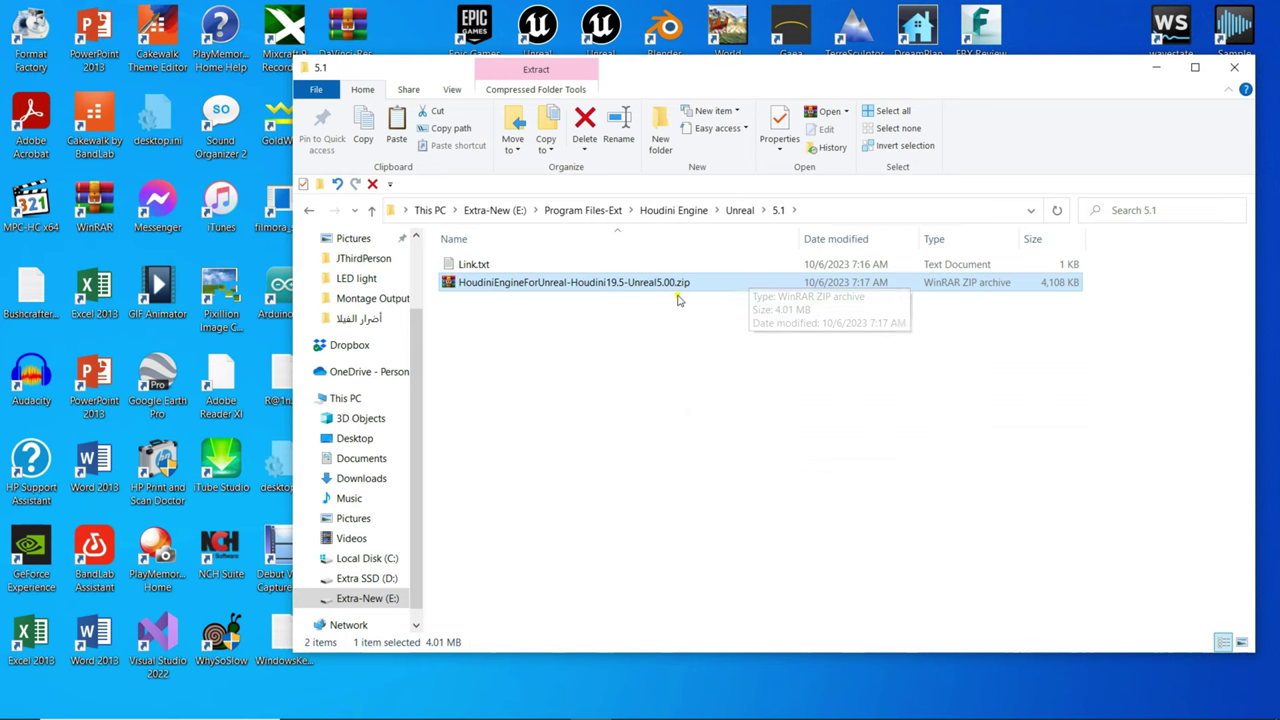
# Step: Check the contents of the HoudiniEngineForUnreal-Houdini19.5-Unreal5.00 archive's extracted folder, then return to the 5.1 folder
pyautogui.doubleClick(625, 270)
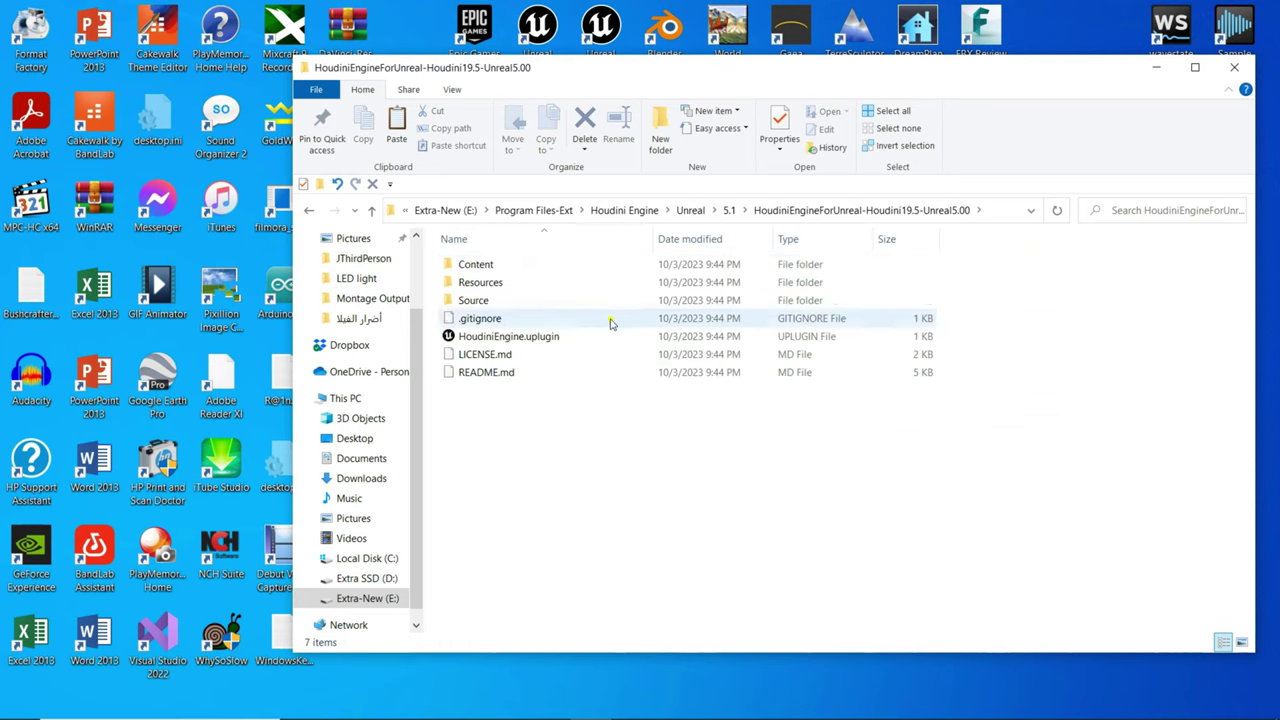
pyautogui.click(730, 210)
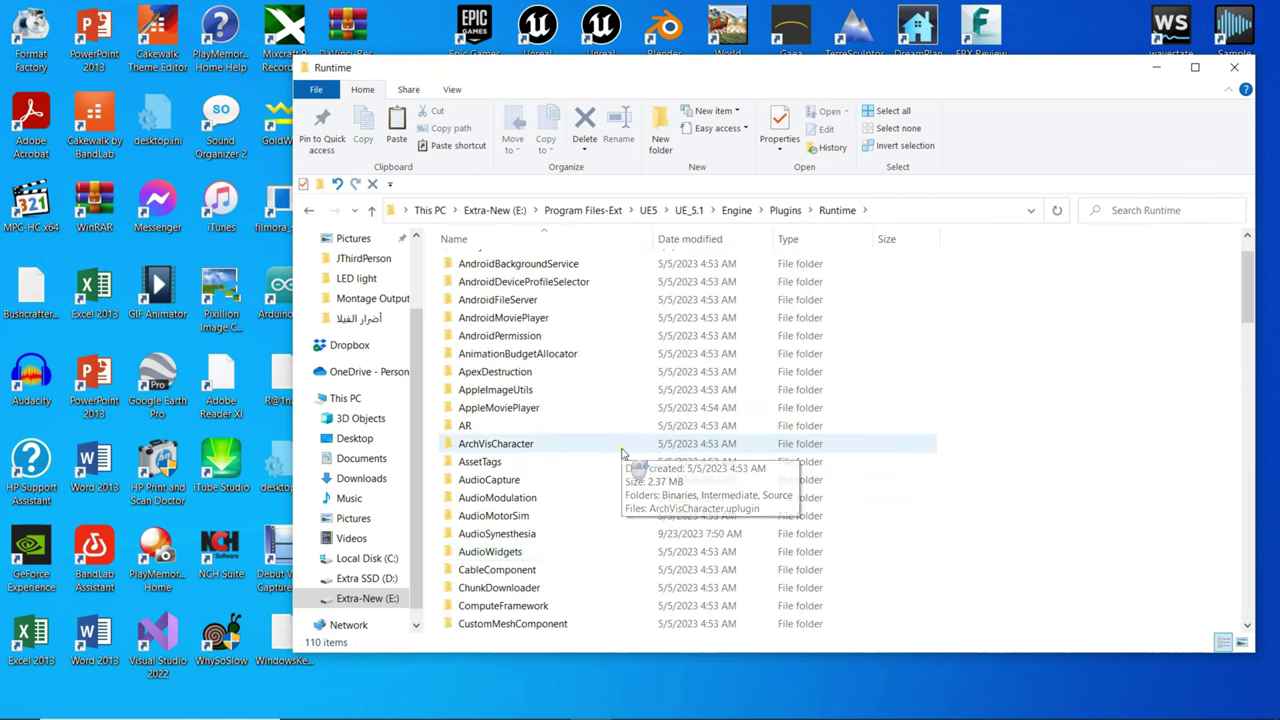
# Step: Delete the HoudiniEngine folder from Unreal Engine 5.1's plug-ins at UE_5.1\Engine\Plugins\Runtime
pyautogui.scroll(-3, 622, 455)
pyautogui.scroll(-5, 622, 455)
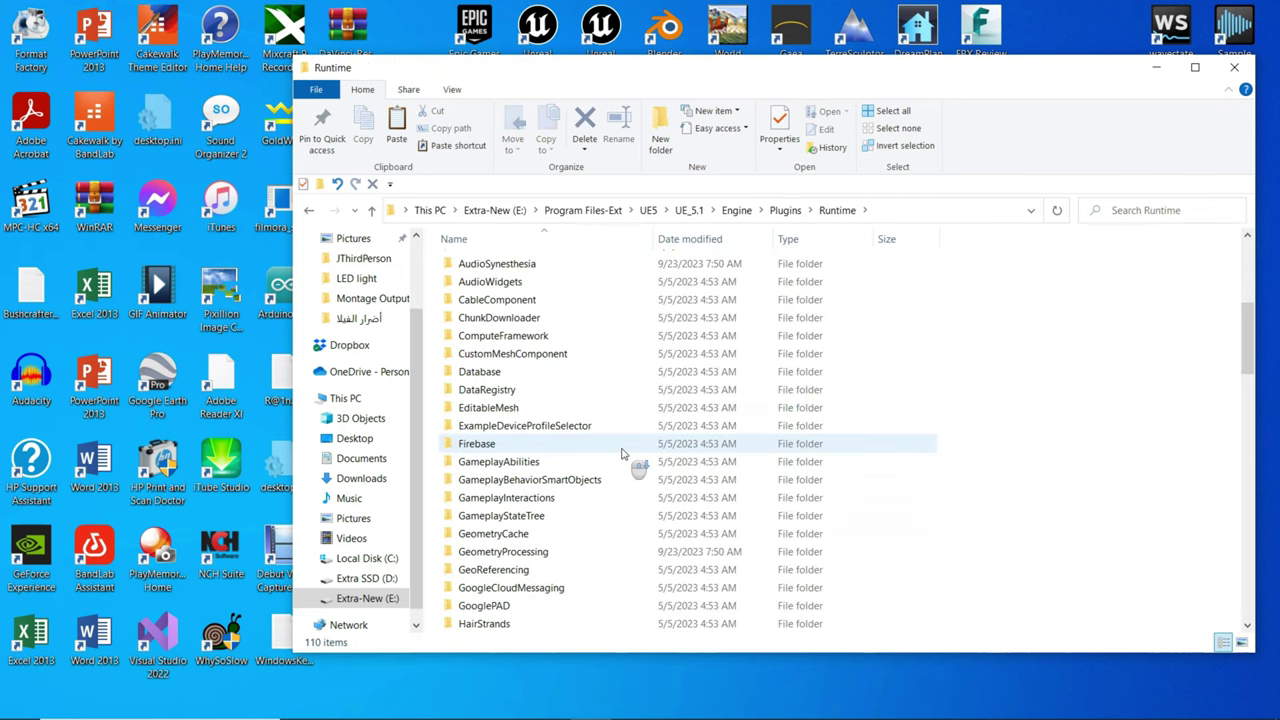
pyautogui.click(557, 513)
pyautogui.rightClick(557, 513)
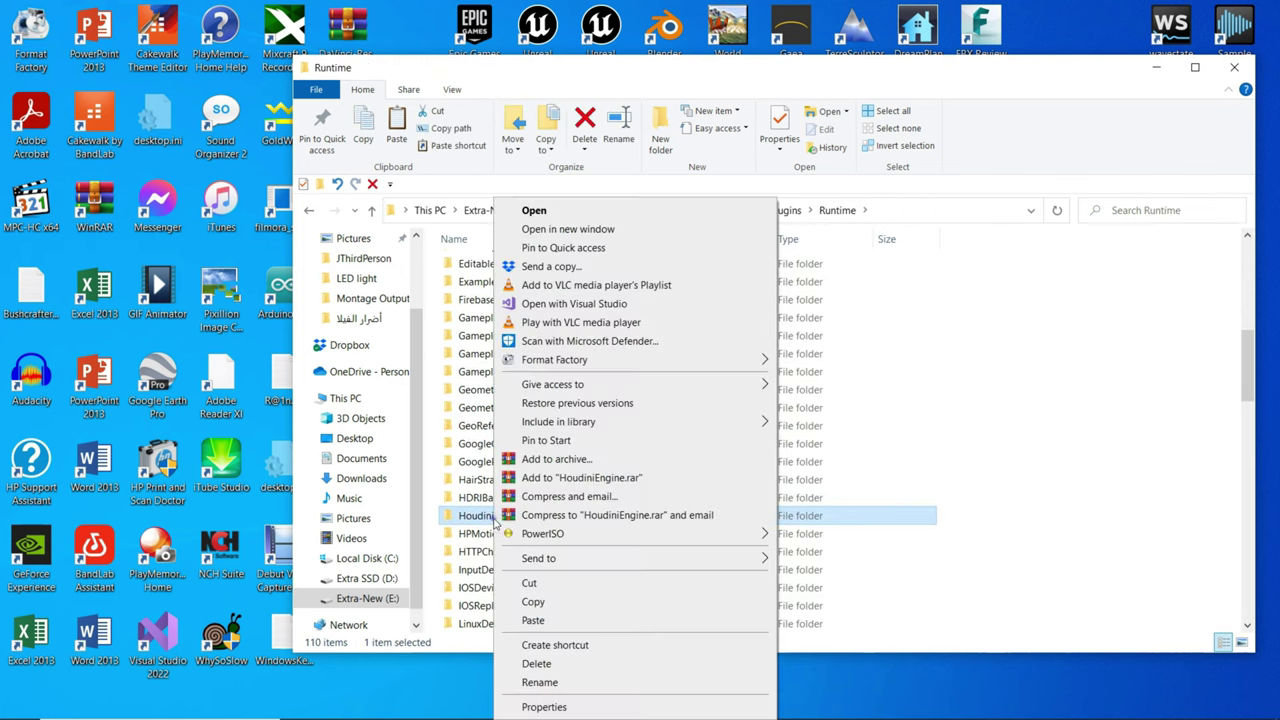
pyautogui.click(548, 668)
# Step: Paste the copied HoudiniEngineForUnreal-Houdini19.5-Unreal5.00 folder into the Runtime folder of UE_5.1
pyautogui.rightClick(1088, 444)
pyautogui.click(1120, 541)
pyautogui.scroll(13, 1122, 527)
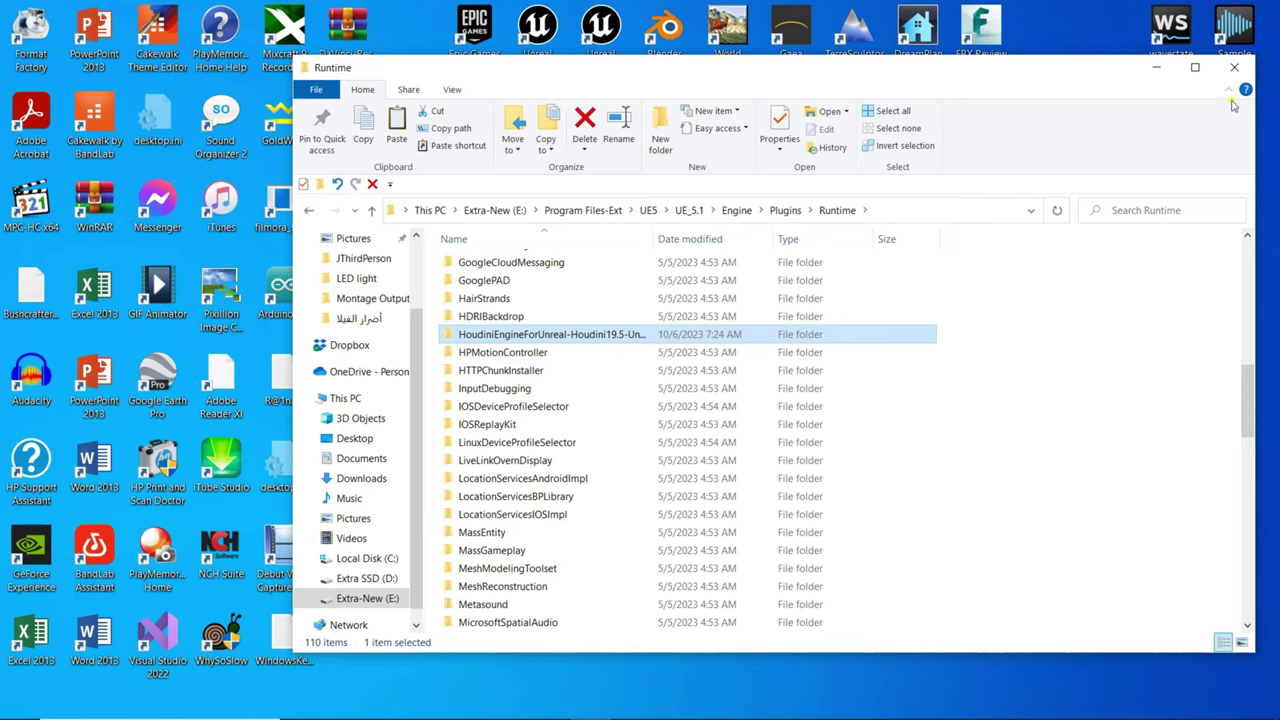
# Step: Close the Runtime folder window and try to launch Unreal Engine 5.1 with the pasted plug-in
pyautogui.click(1234, 67)
pyautogui.doubleClick(535, 40)
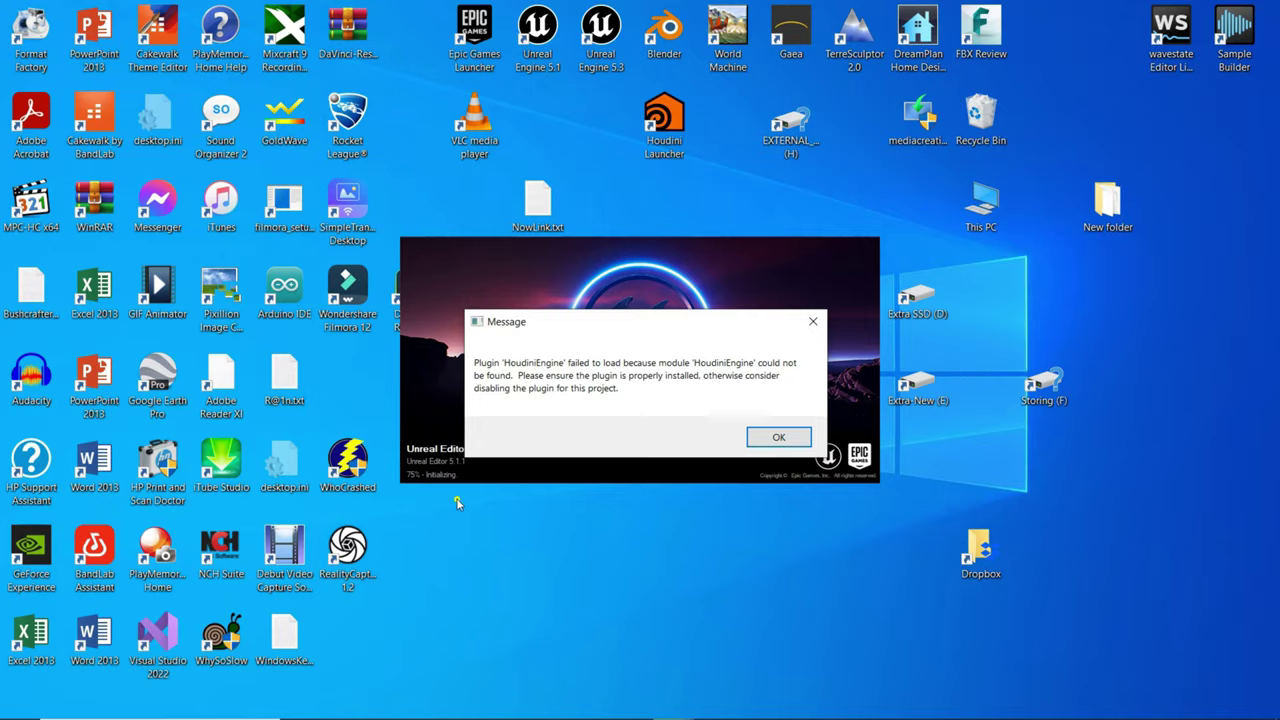
pyautogui.click(778, 437)
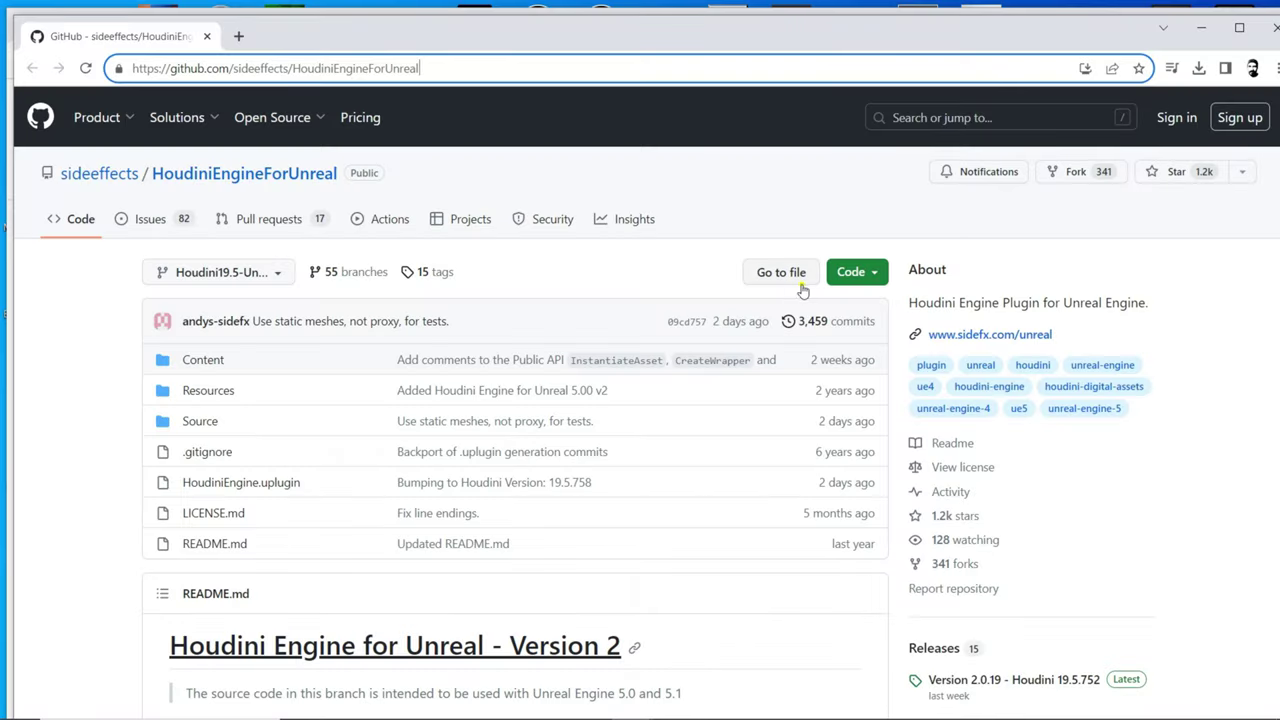
# Step: Read the compatibility, plug-in installation, verification and building-from-source sections of the HoudiniEngineForUnreal README on GitHub
pyautogui.scroll(-2, 800, 300)
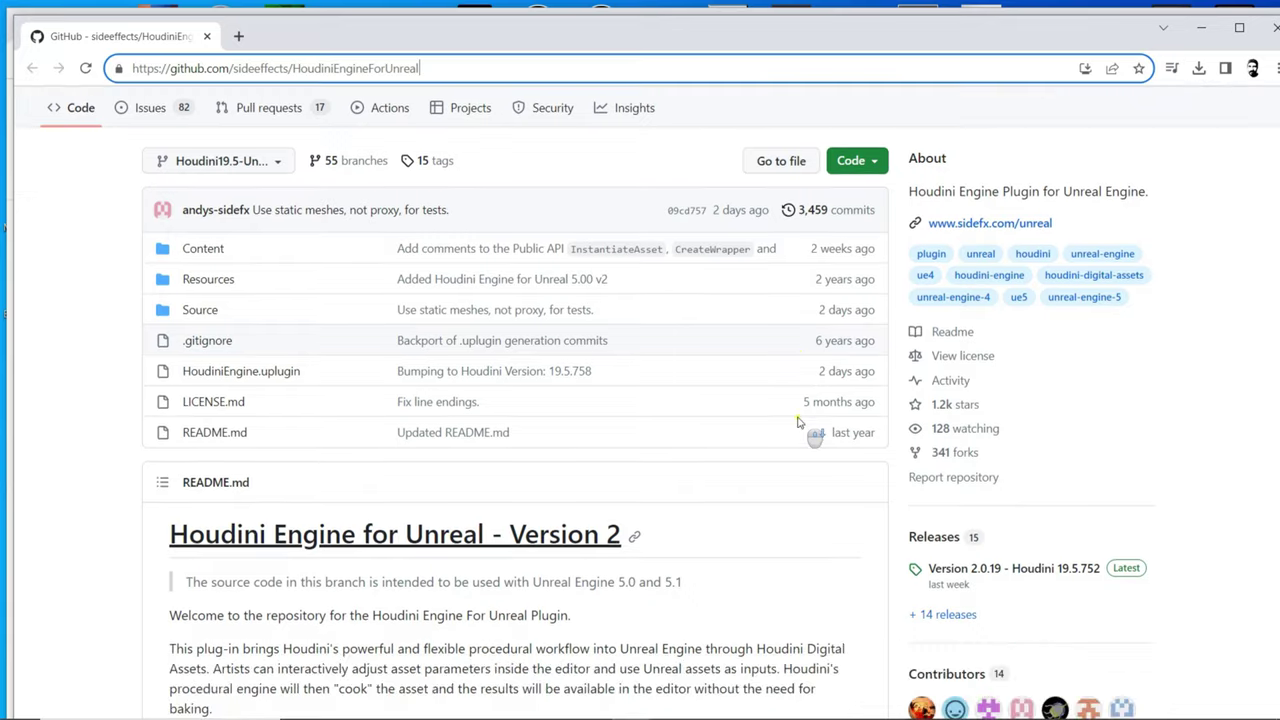
pyautogui.scroll(-3, 798, 423)
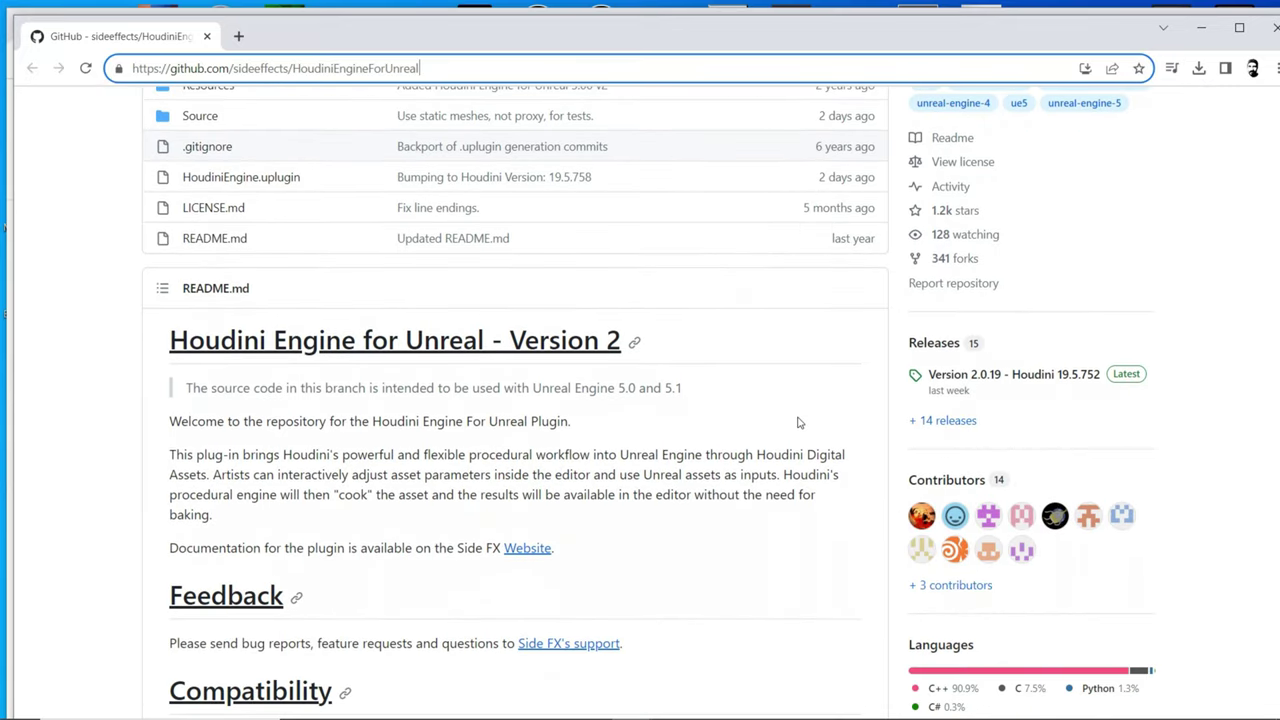
pyautogui.scroll(-3, 798, 423)
pyautogui.scroll(-1, 809, 425)
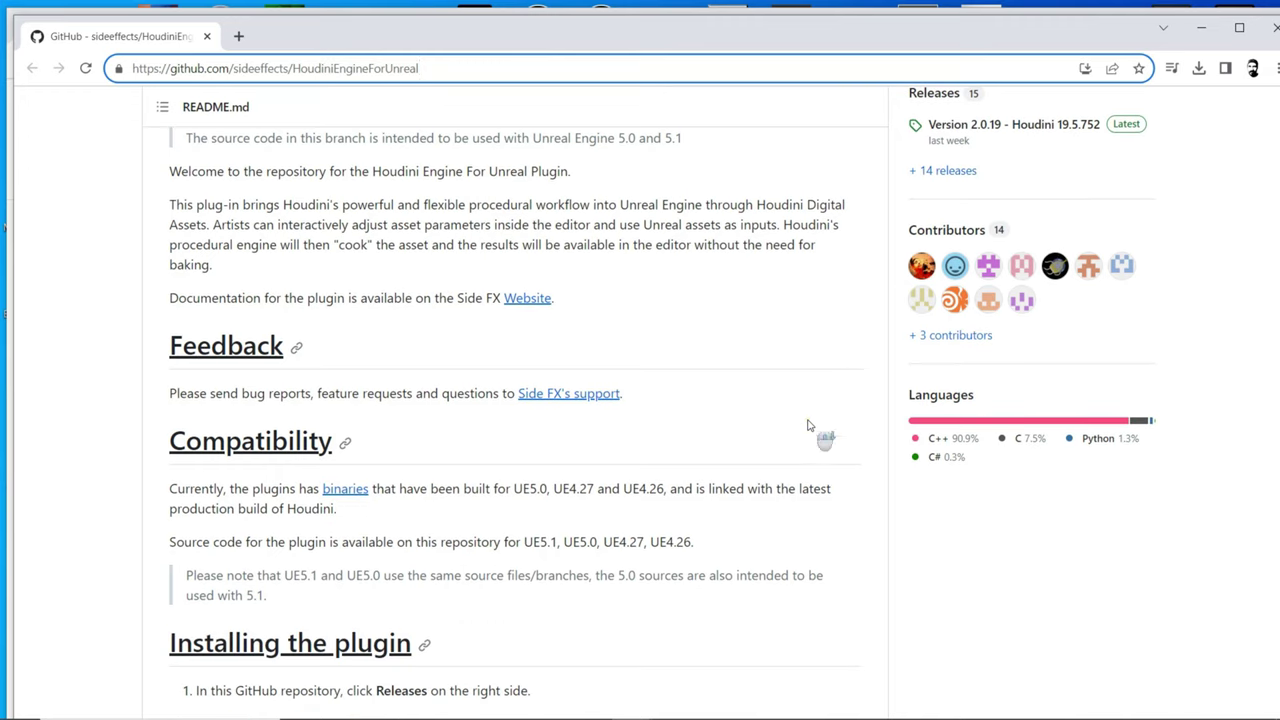
pyautogui.scroll(-2, 809, 425)
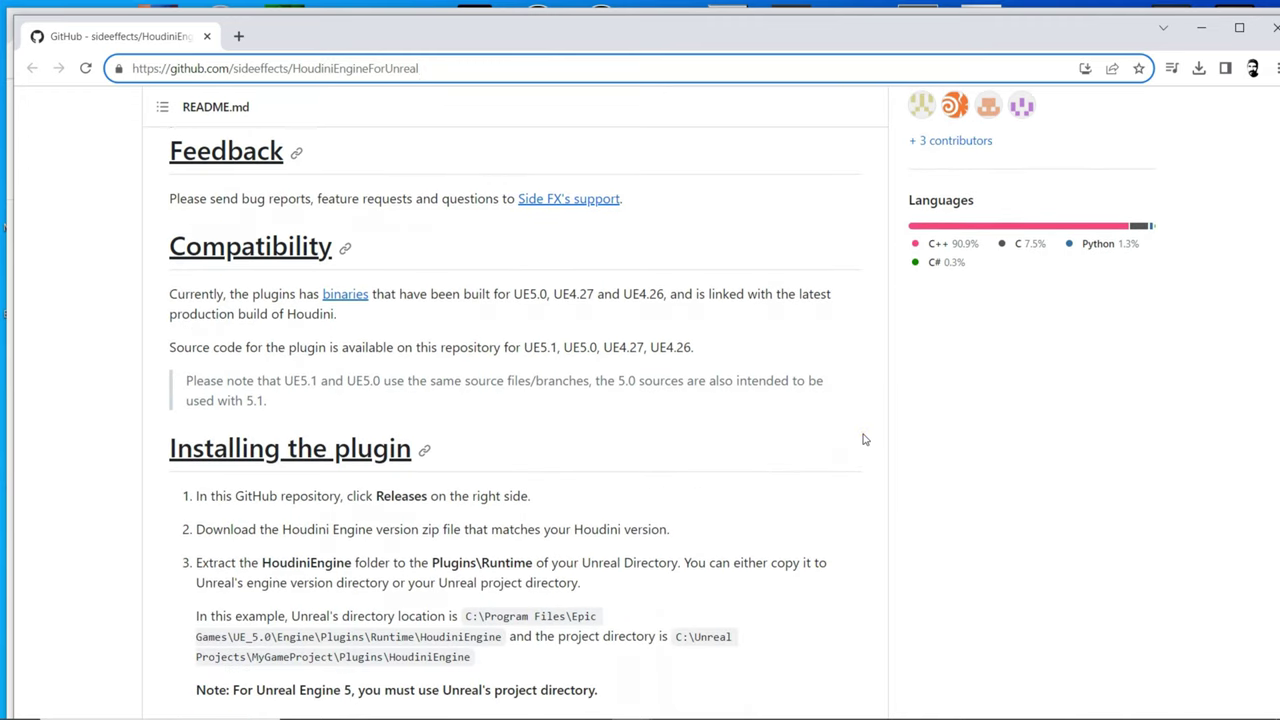
pyautogui.scroll(-1, 865, 439)
pyautogui.scroll(-1, 865, 439)
pyautogui.scroll(-1, 865, 439)
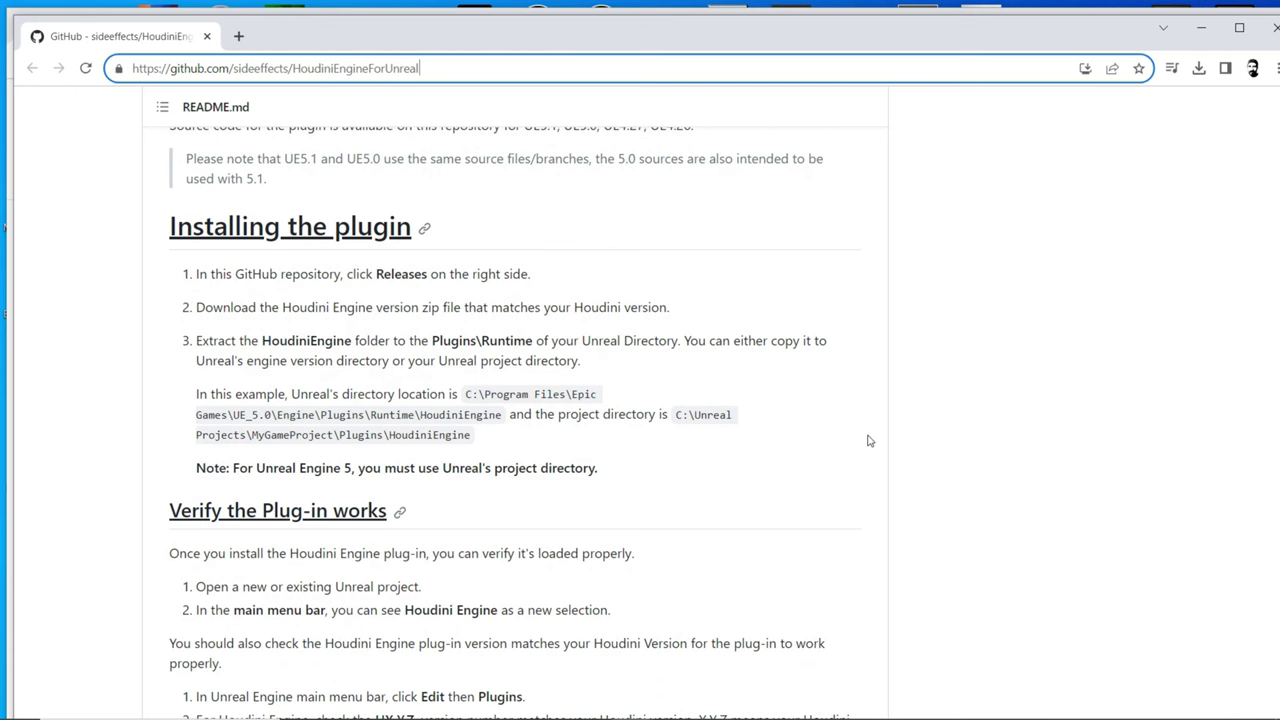
pyautogui.scroll(-1, 868, 441)
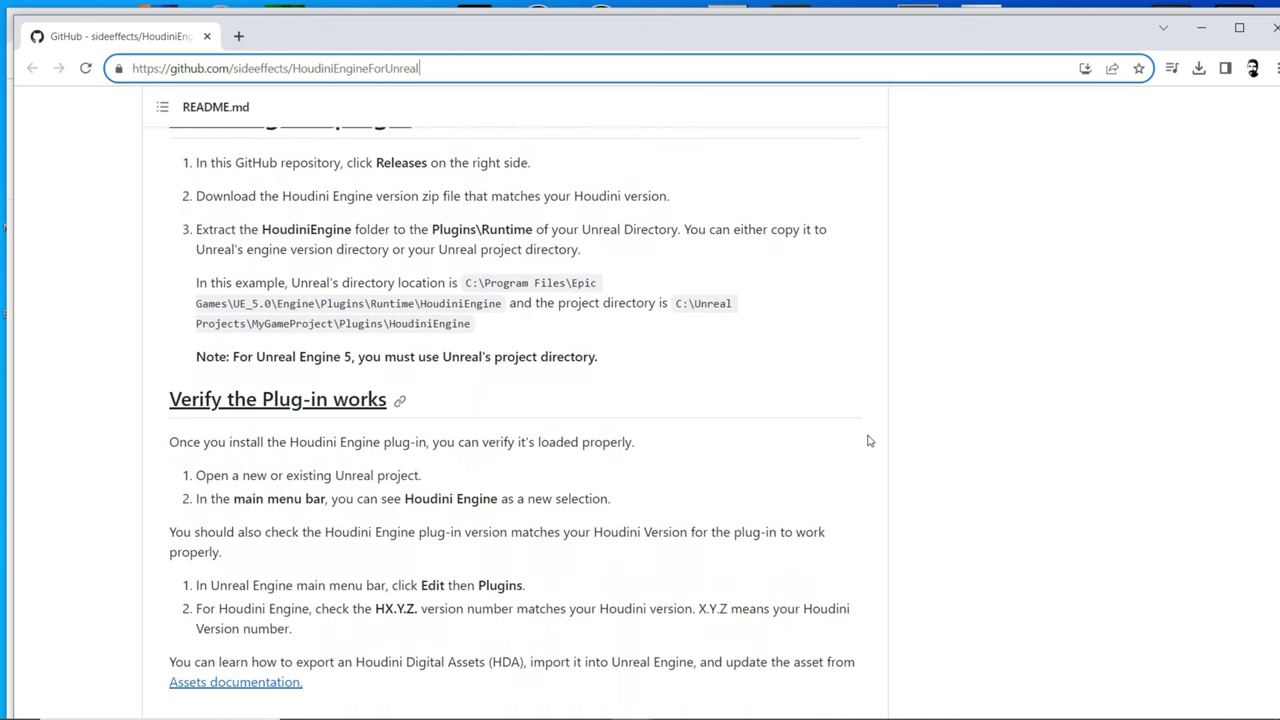
pyautogui.scroll(-3, 868, 441)
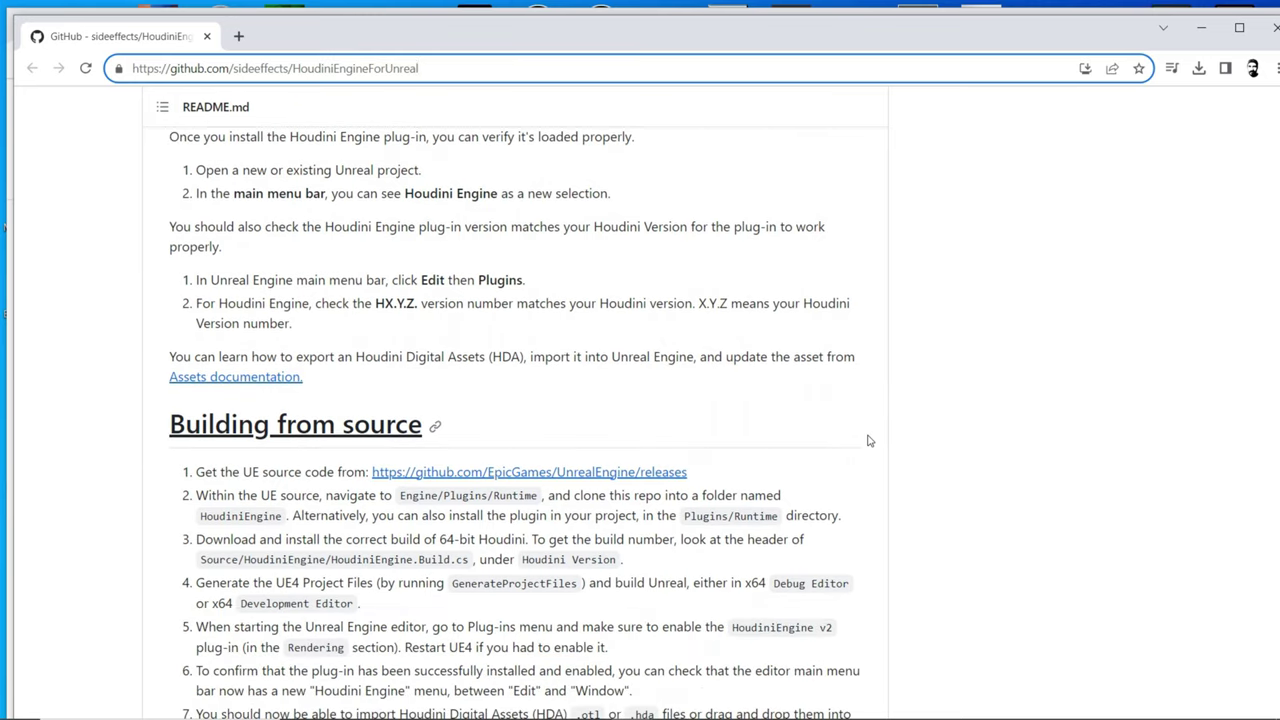
pyautogui.scroll(-1, 868, 441)
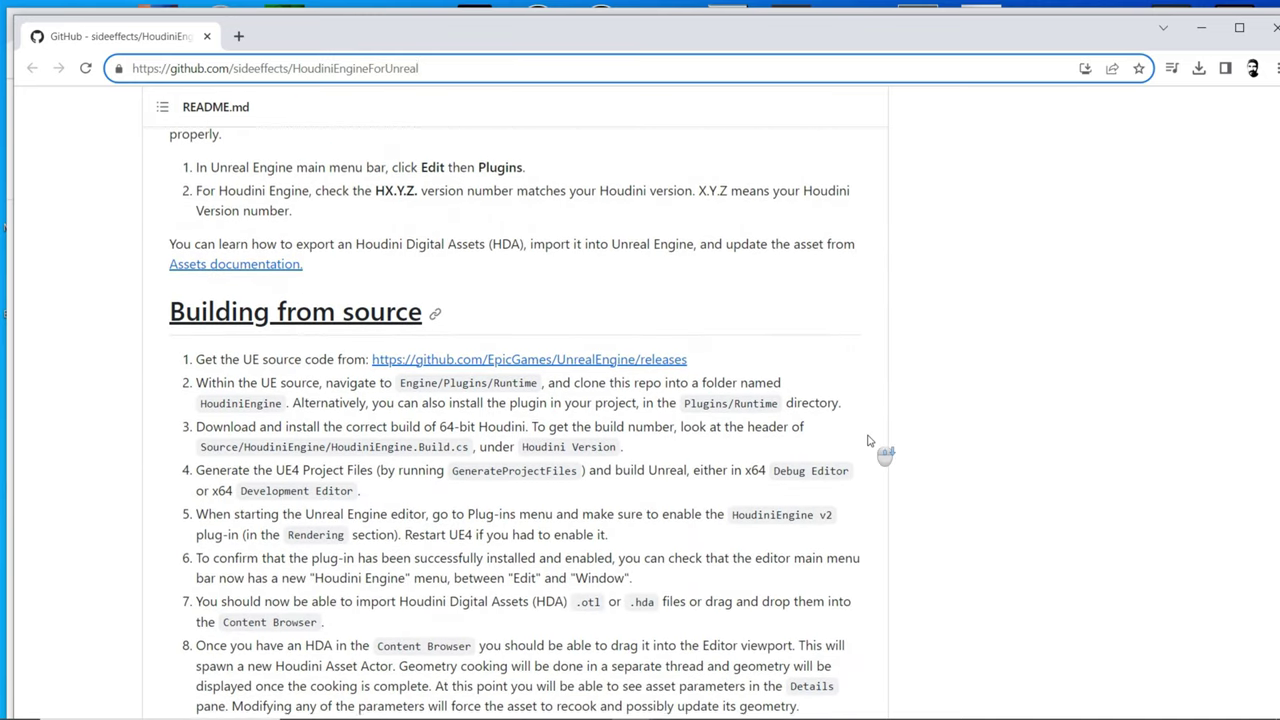
pyautogui.scroll(-1, 868, 441)
pyautogui.scroll(-1, 868, 441)
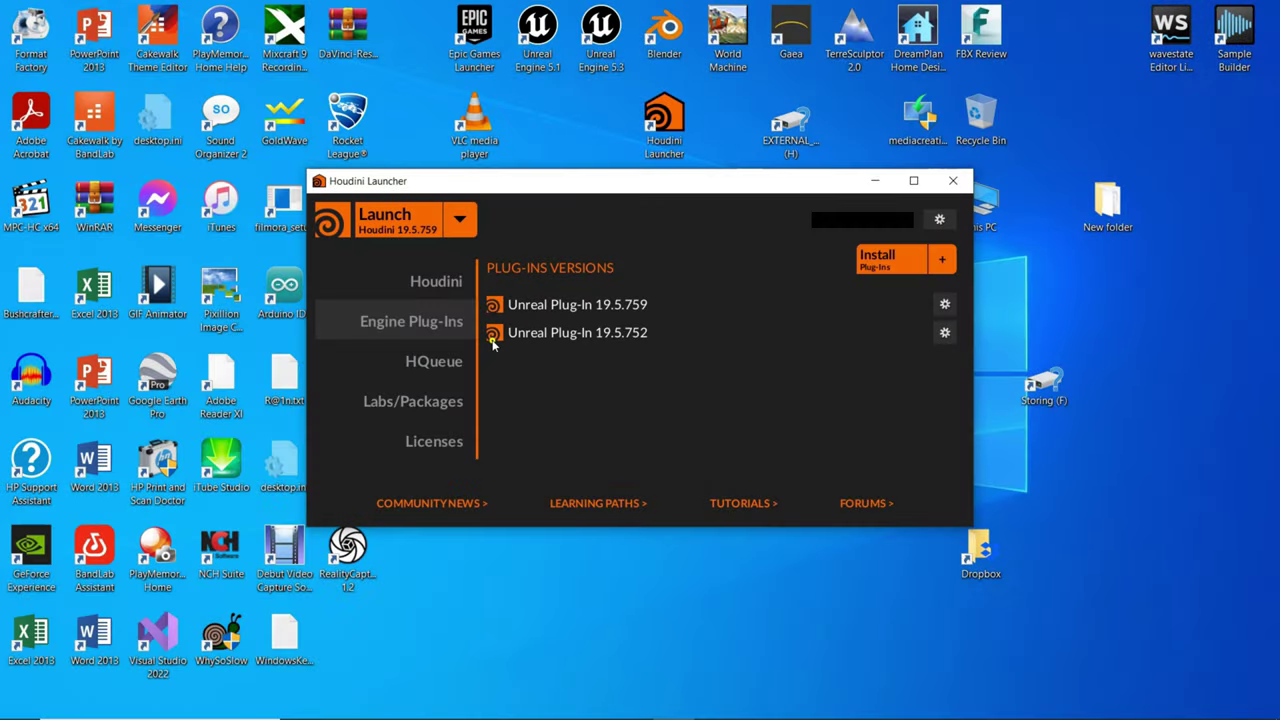
# Step: Show the installed Engine Plug-Ins in Houdini Launcher and check the management options for Unreal Plug-In 19.5.759
pyautogui.click(432, 361)
pyautogui.click(427, 337)
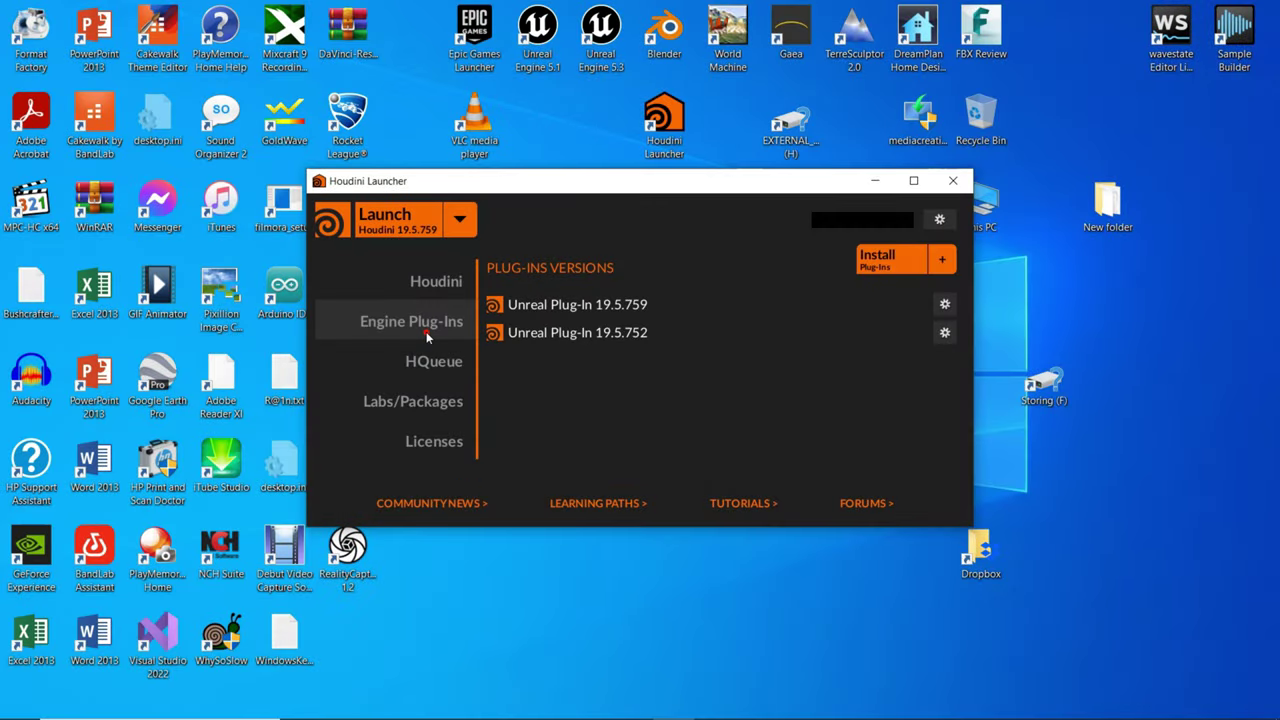
pyautogui.click(945, 305)
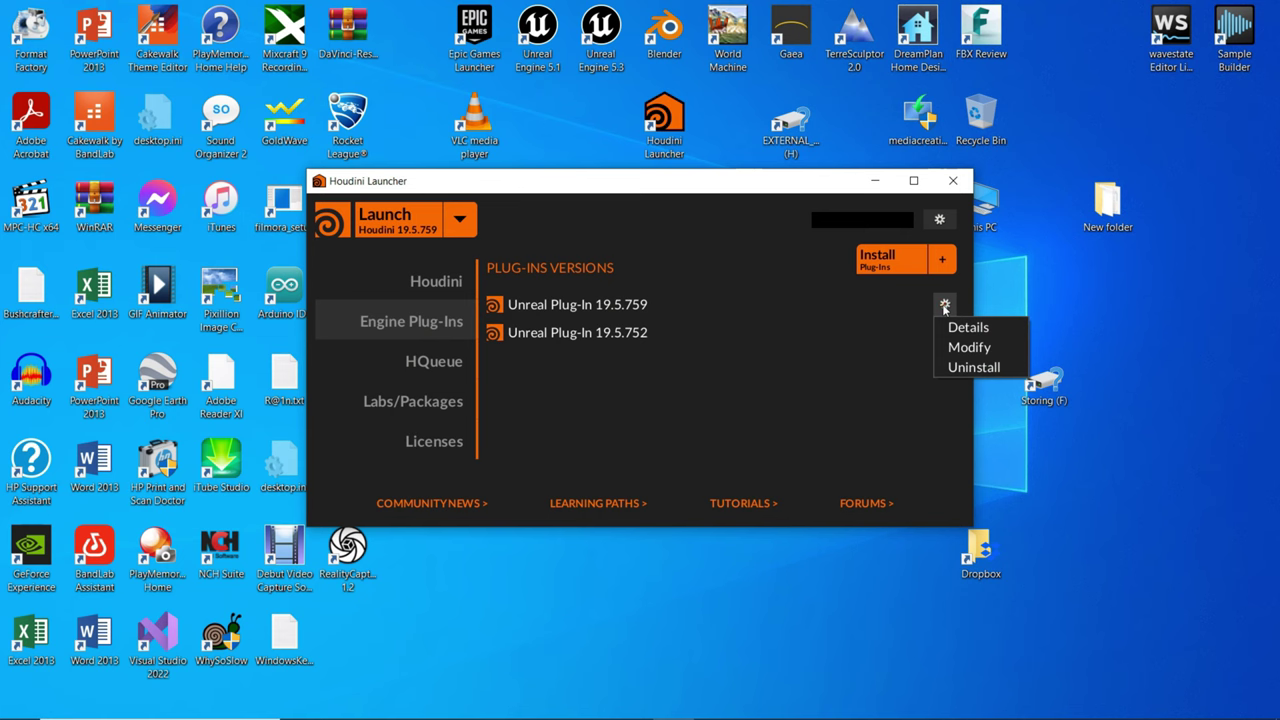
pyautogui.click(757, 297)
# Step: Install only the Unreal Plug-In from production build 19.5.569 with build type py37, using Houdini Launcher's full version list
pyautogui.click(912, 262)
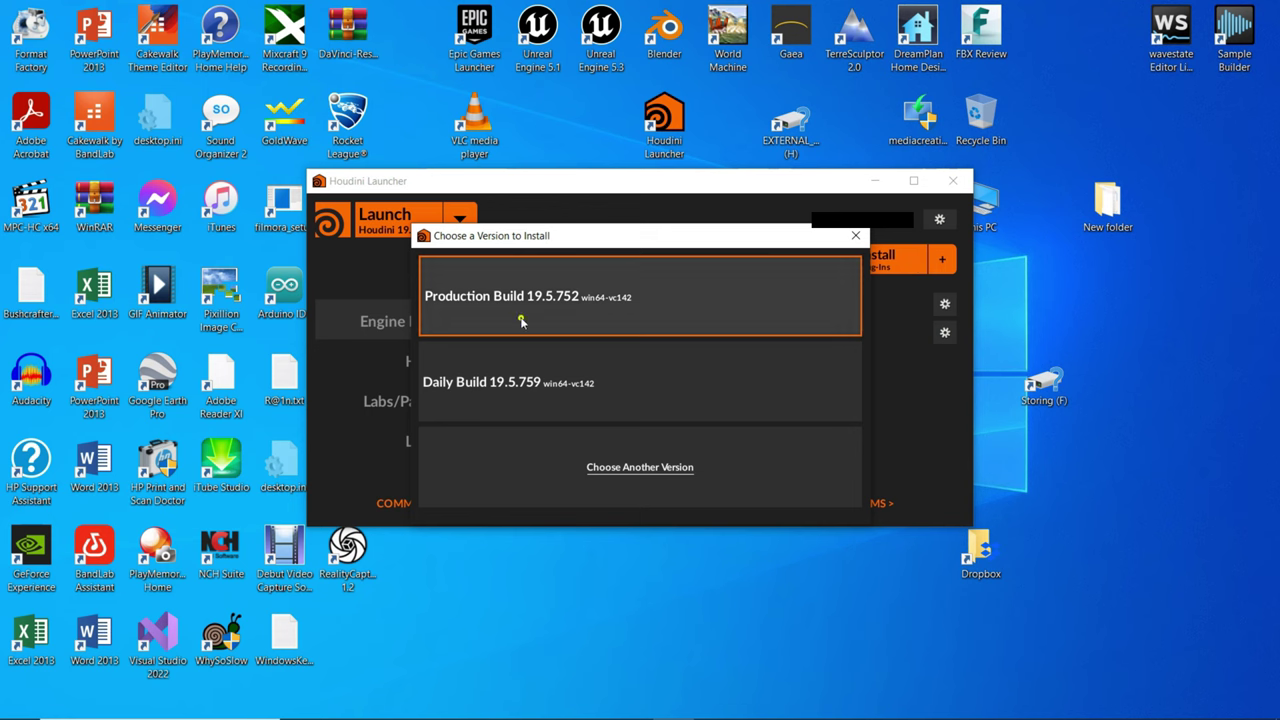
pyautogui.click(631, 470)
pyautogui.scroll(2, 573, 425)
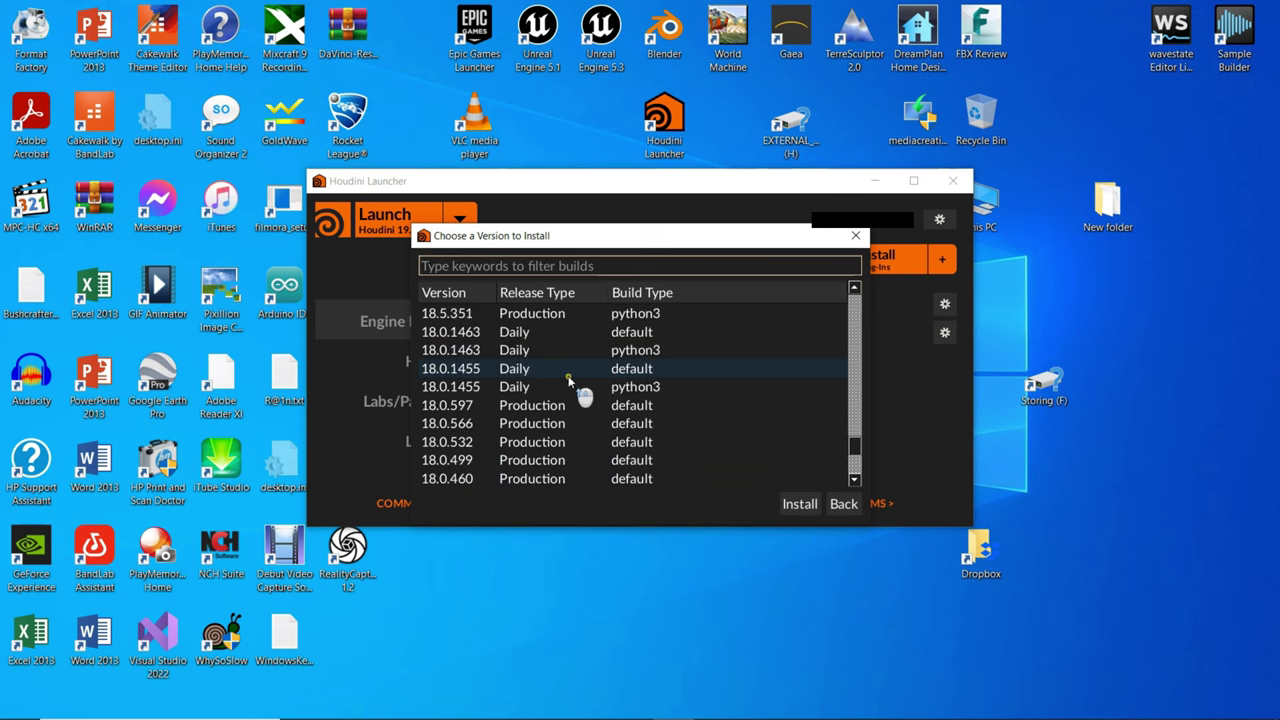
pyautogui.scroll(8, 452, 345)
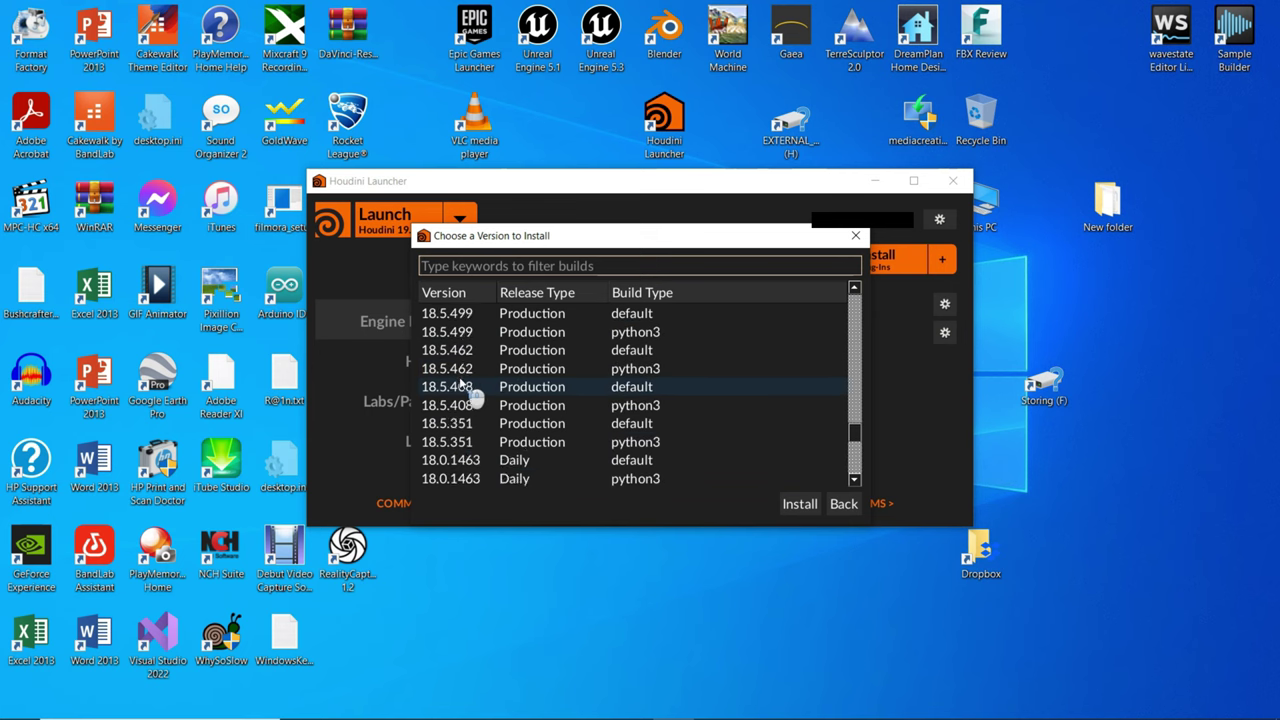
pyautogui.scroll(5, 462, 384)
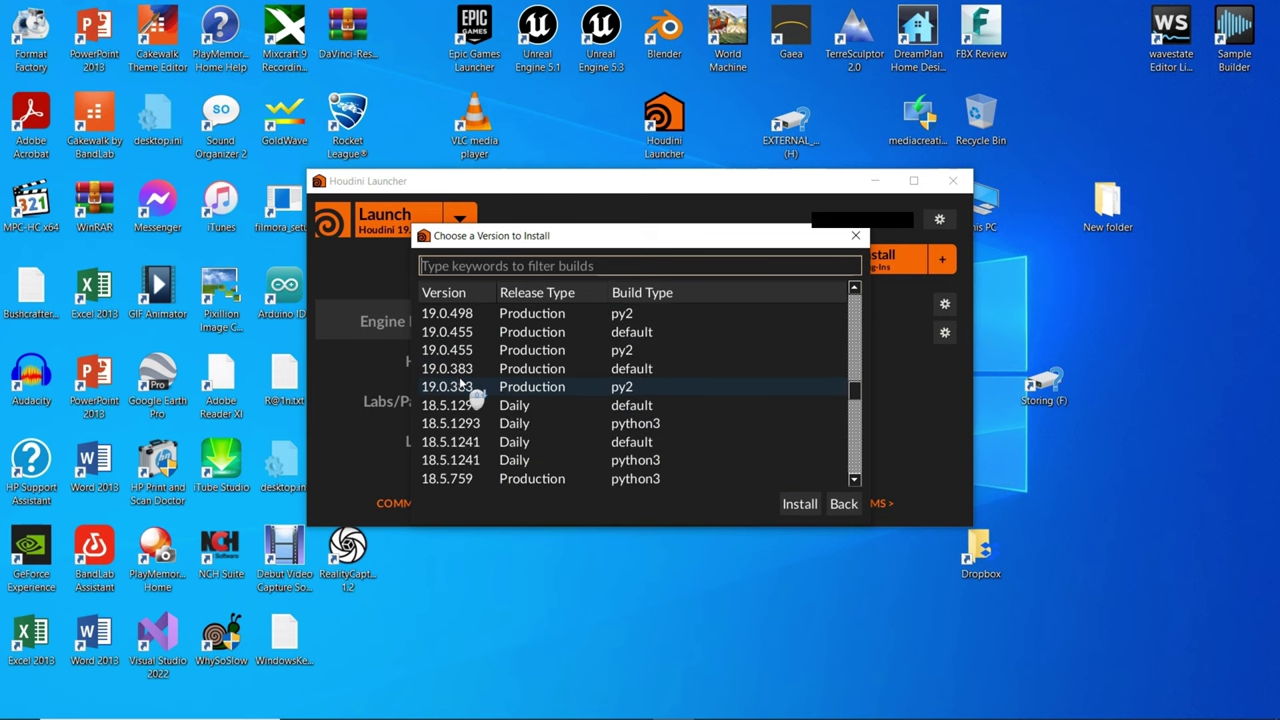
pyautogui.scroll(2, 460, 360)
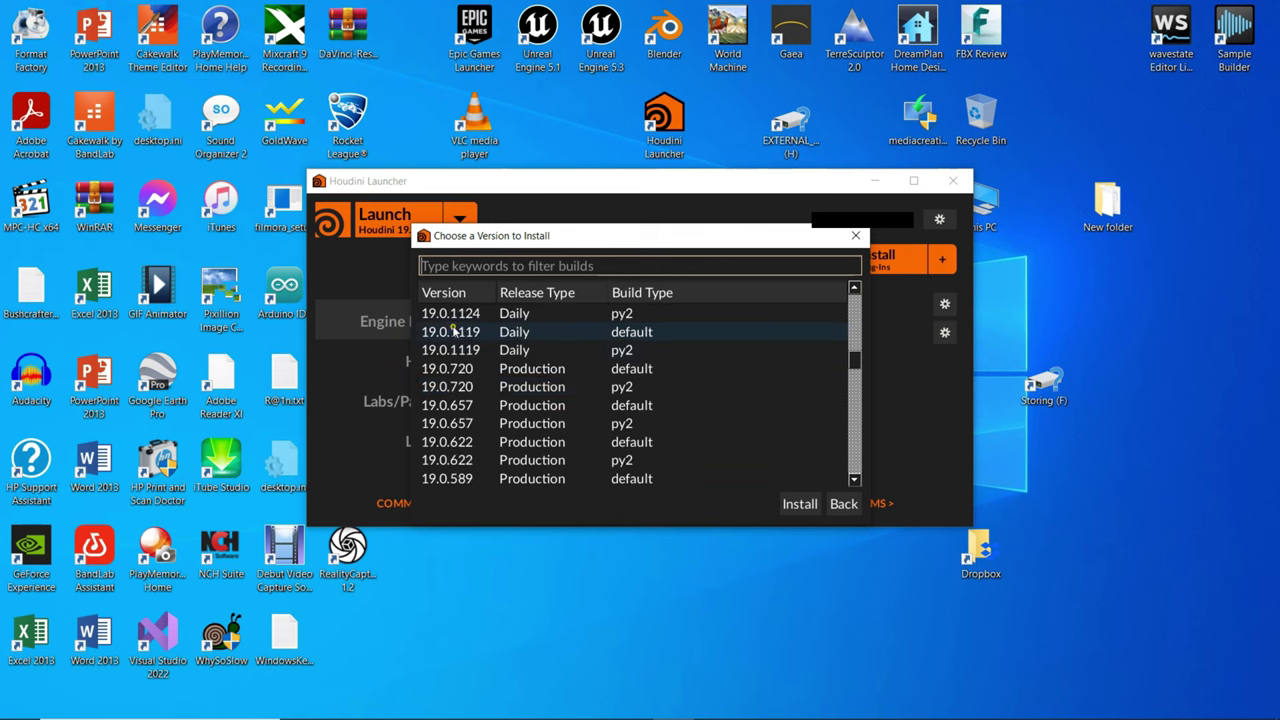
pyautogui.scroll(4, 455, 340)
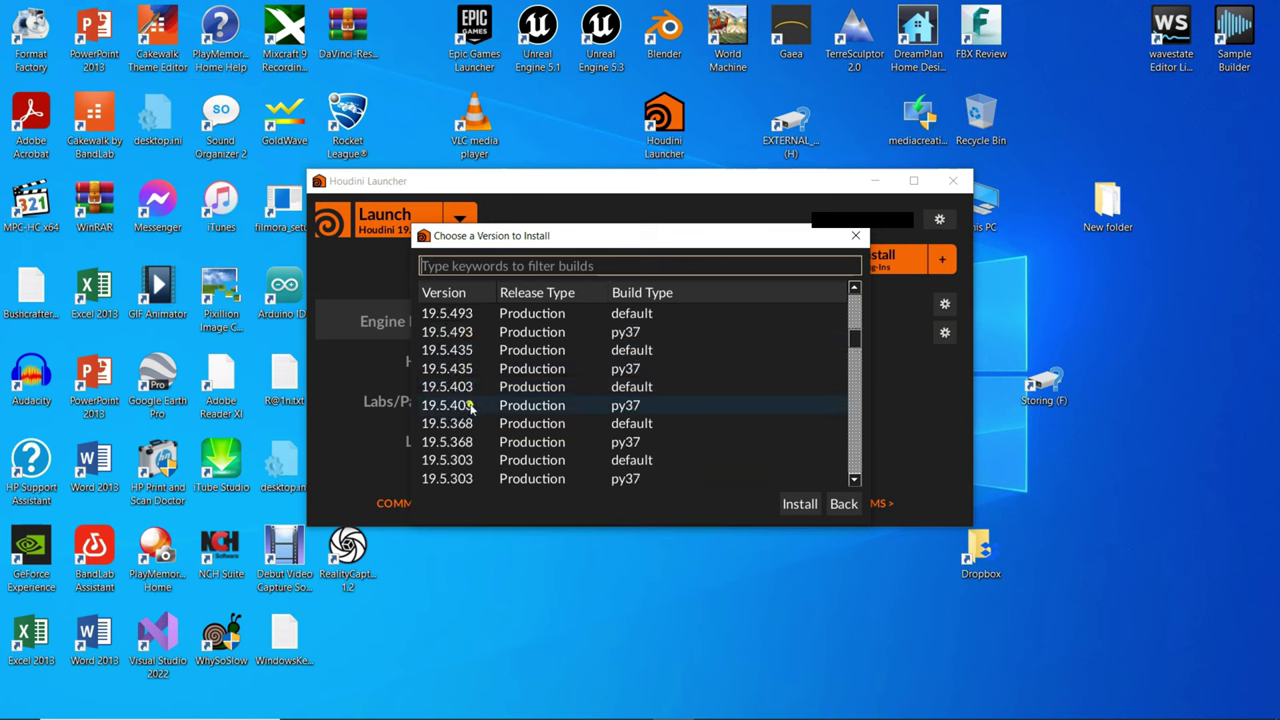
pyautogui.scroll(2, 478, 422)
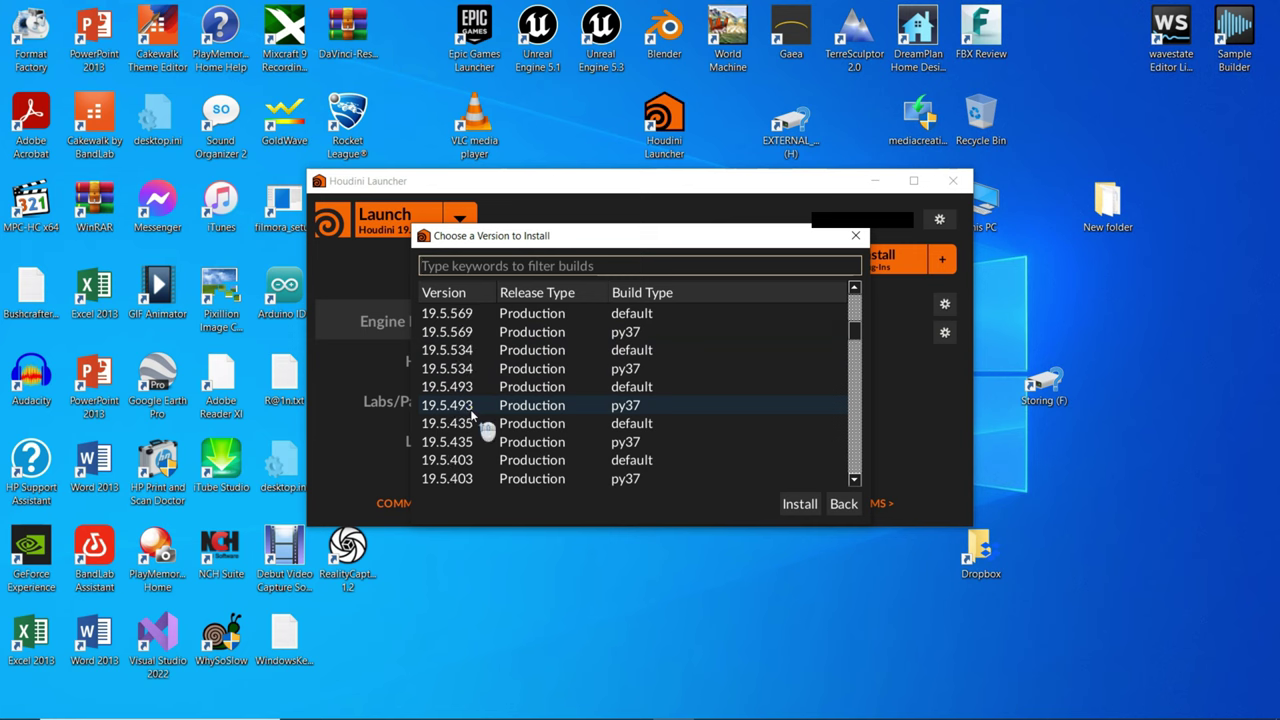
pyautogui.click(451, 338)
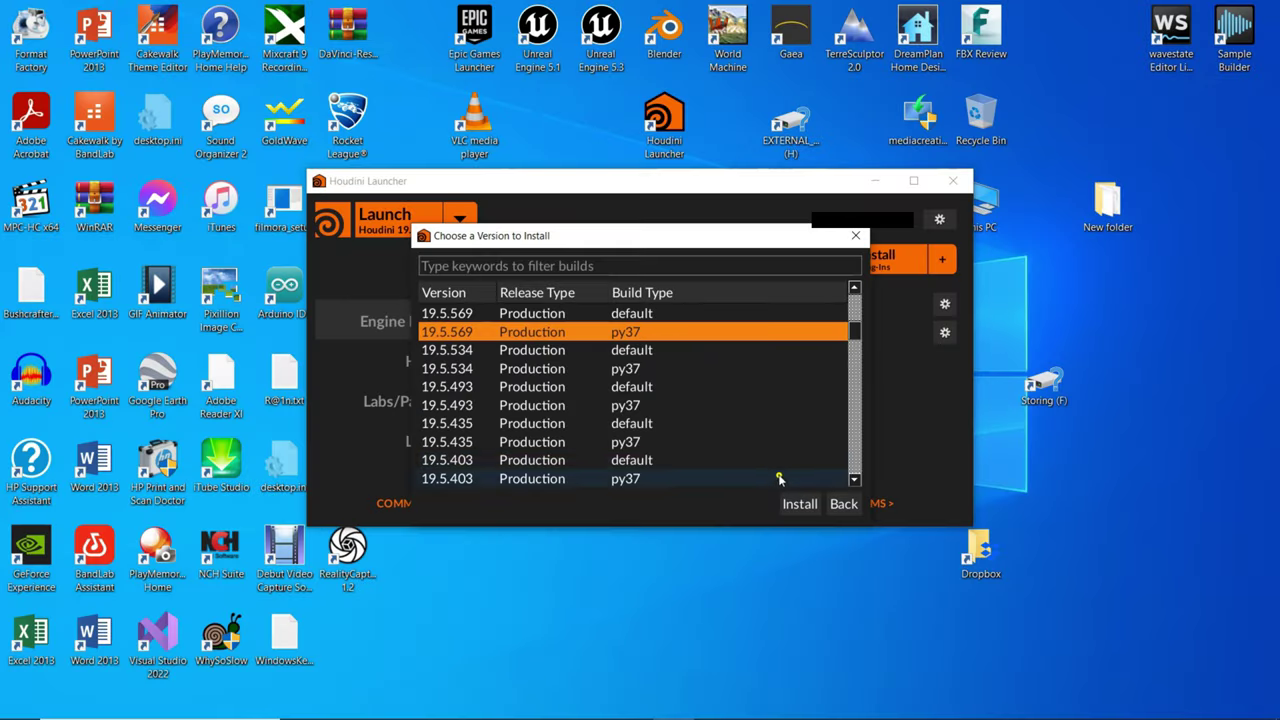
pyautogui.click(798, 502)
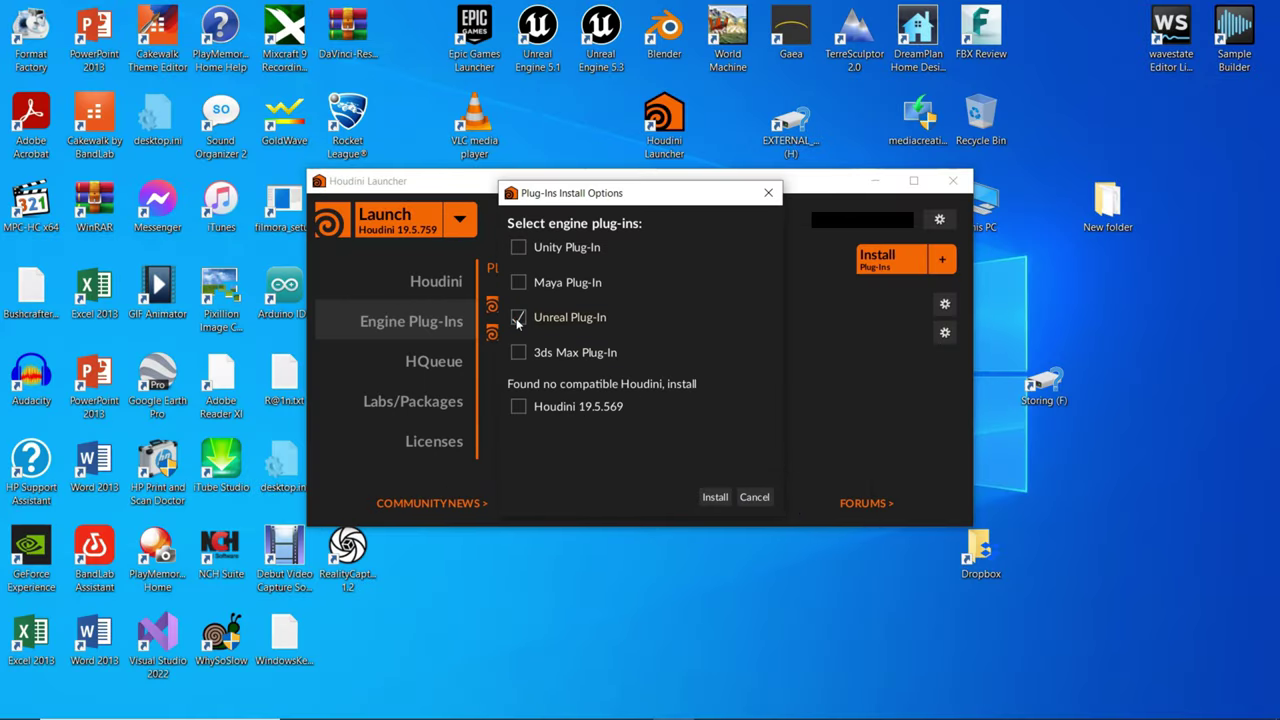
pyautogui.click(716, 497)
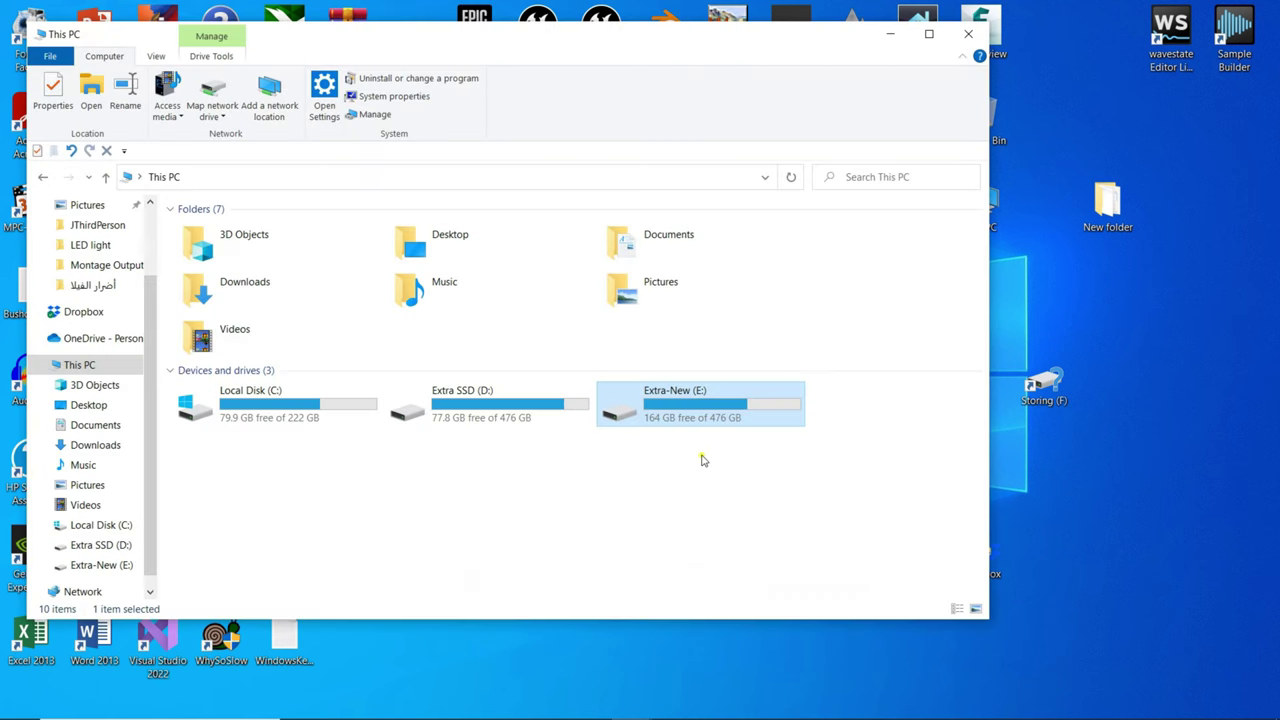
# Step: In File Explorer, copy the HoudiniEngine folder from Program Files-Ext\Houdini Engine\Unreal\19.5.569\5.1 on drive E and minimize that window
pyautogui.doubleClick(700, 452)
pyautogui.doubleClick(514, 398)
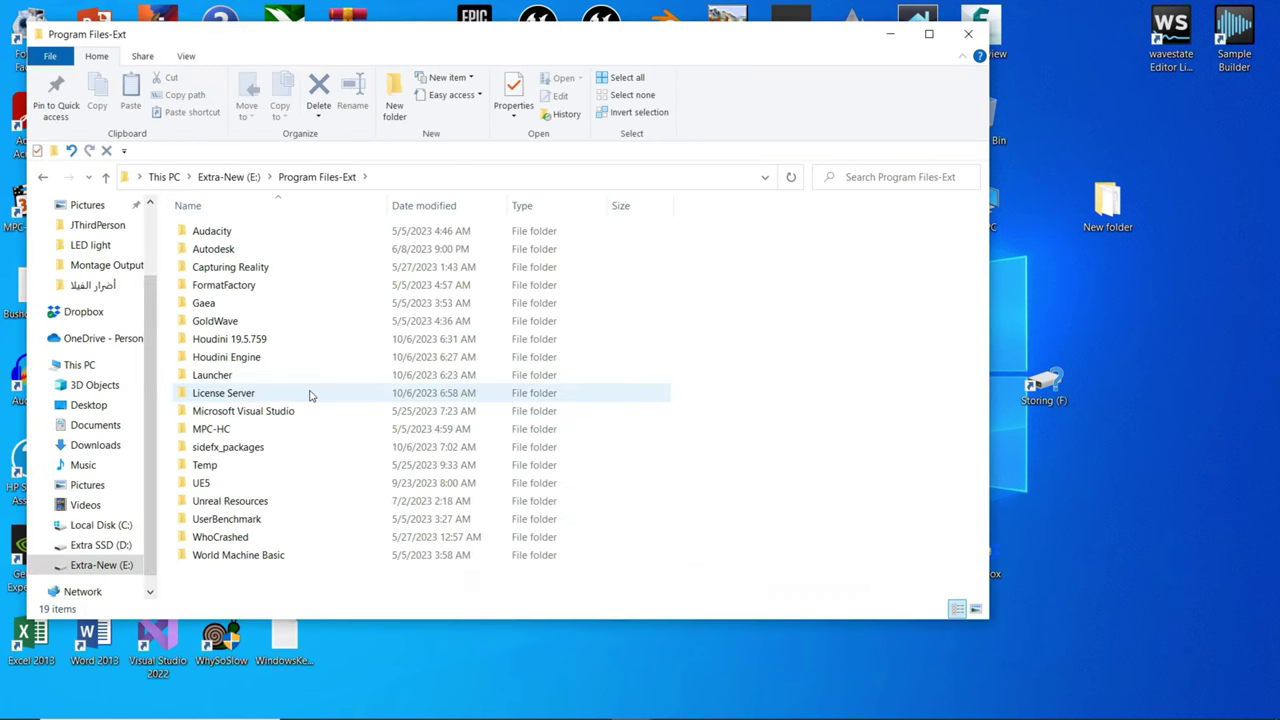
pyautogui.doubleClick(283, 358)
pyautogui.doubleClick(209, 231)
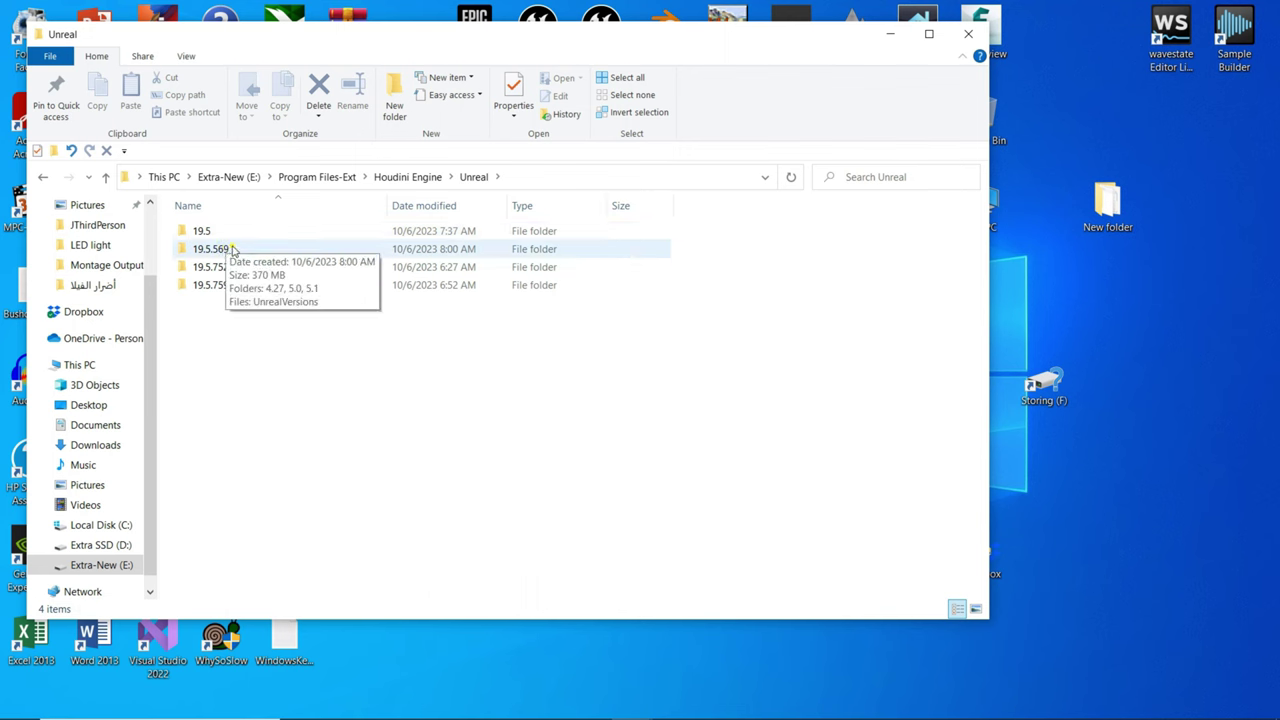
pyautogui.doubleClick(230, 248)
pyautogui.doubleClick(215, 266)
pyautogui.click(225, 233)
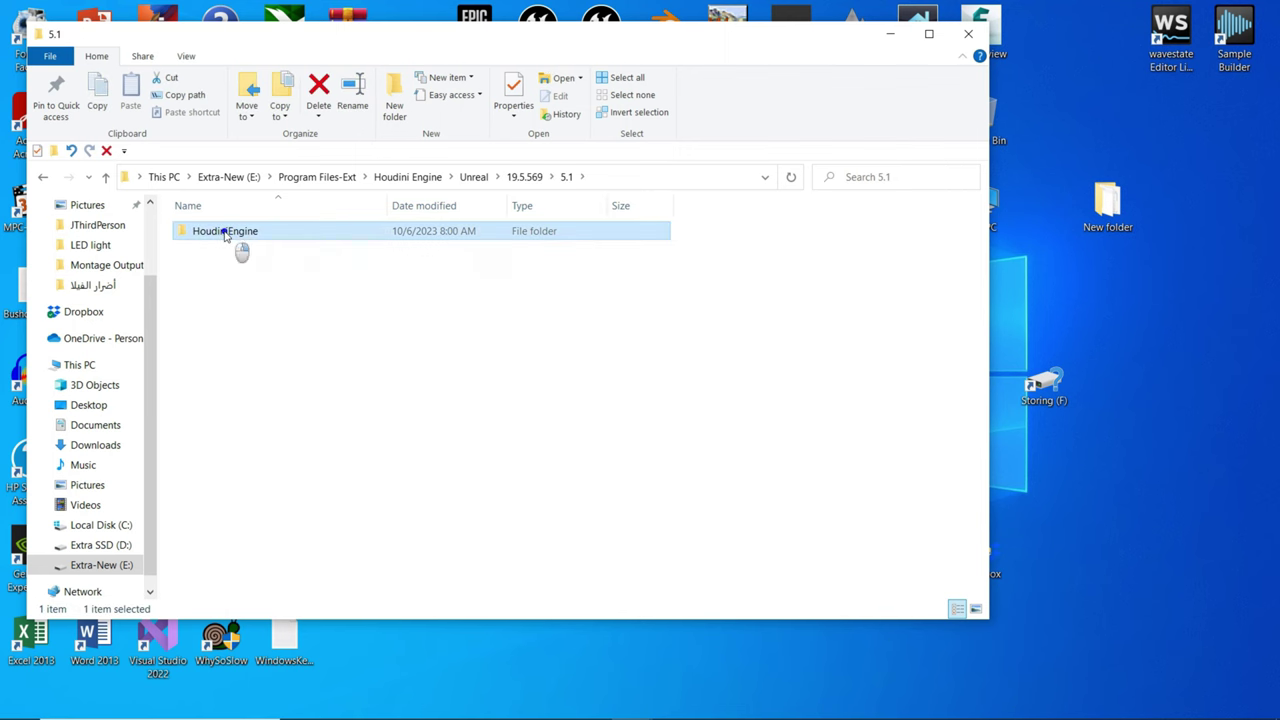
pyautogui.rightClick(225, 235)
pyautogui.click(306, 621)
pyautogui.click(890, 33)
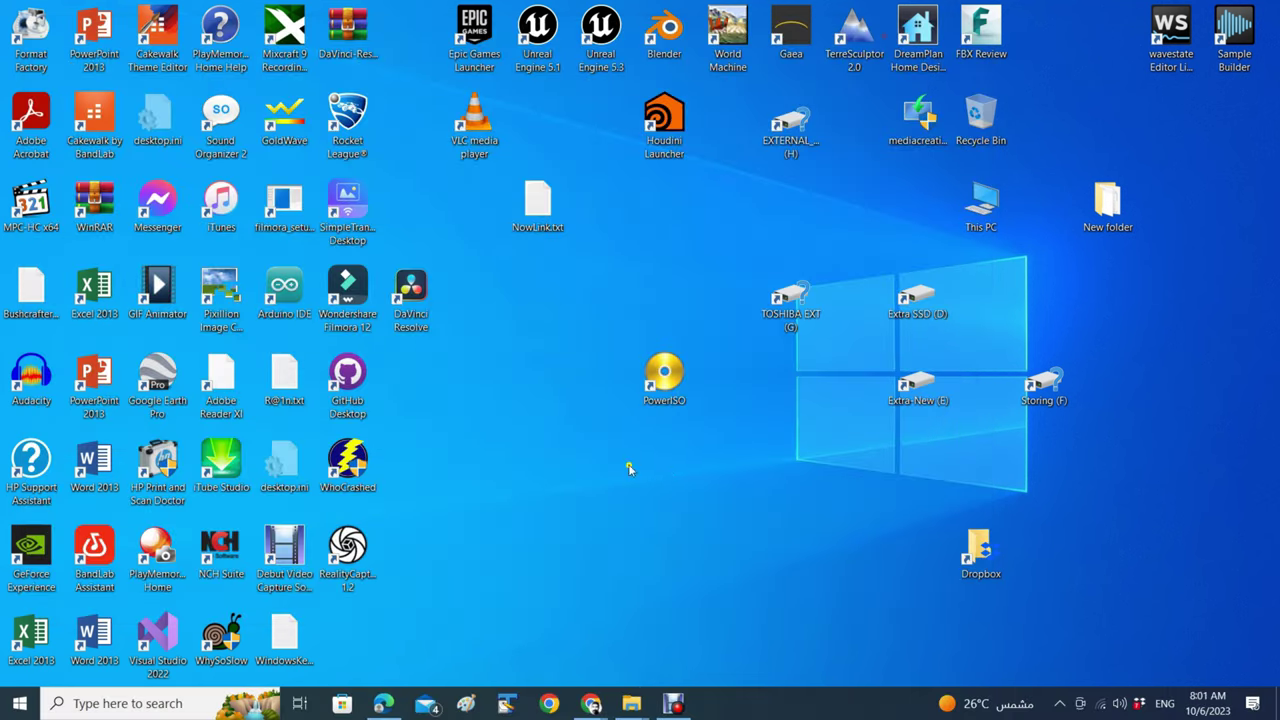
# Step: Open the folder Program Files-Ext\UE5\UE_5.1\Engine\Plugins\Runtime on the Extra-New (E:) drive
pyautogui.doubleClick(916, 380)
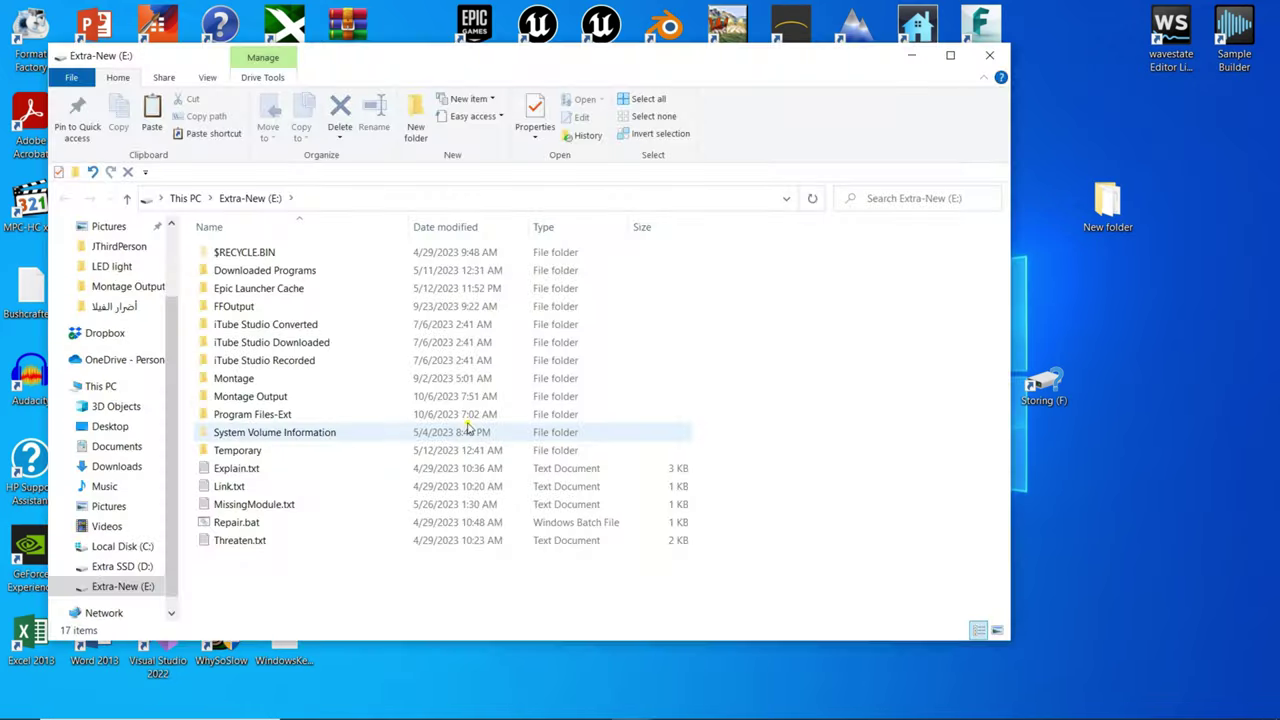
pyautogui.doubleClick(345, 418)
pyautogui.doubleClick(308, 506)
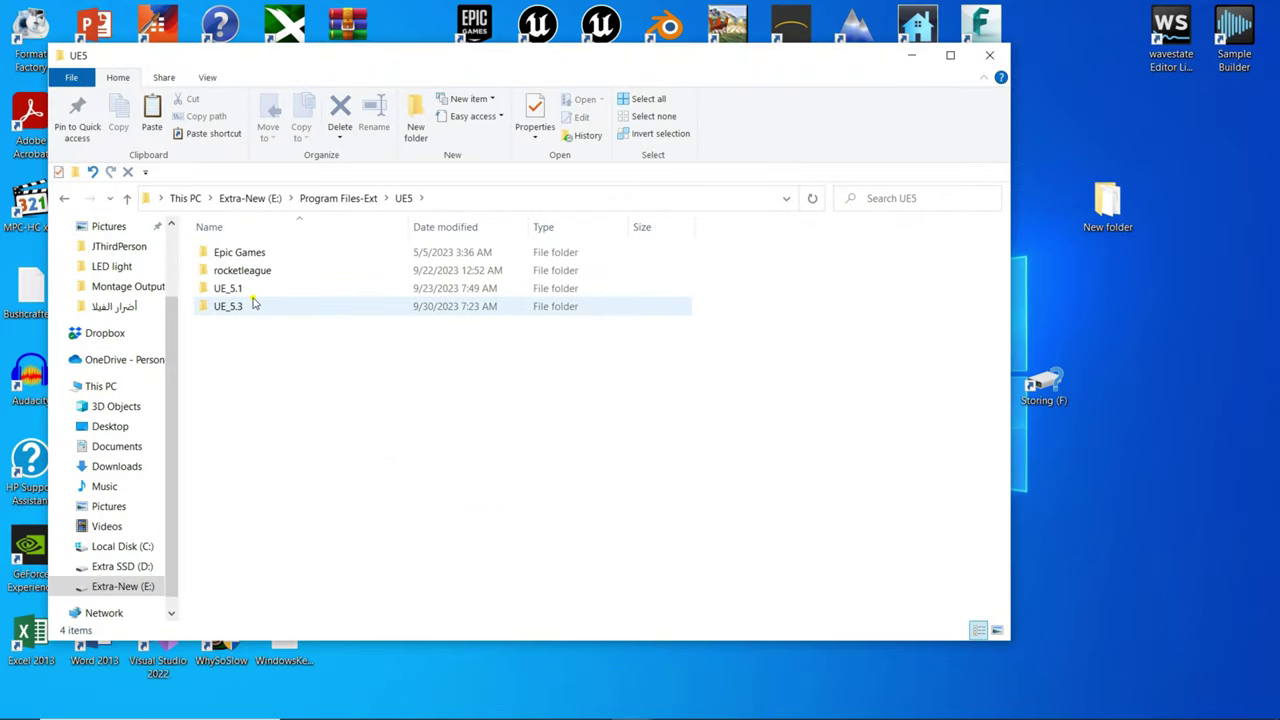
pyautogui.doubleClick(265, 289)
pyautogui.doubleClick(265, 270)
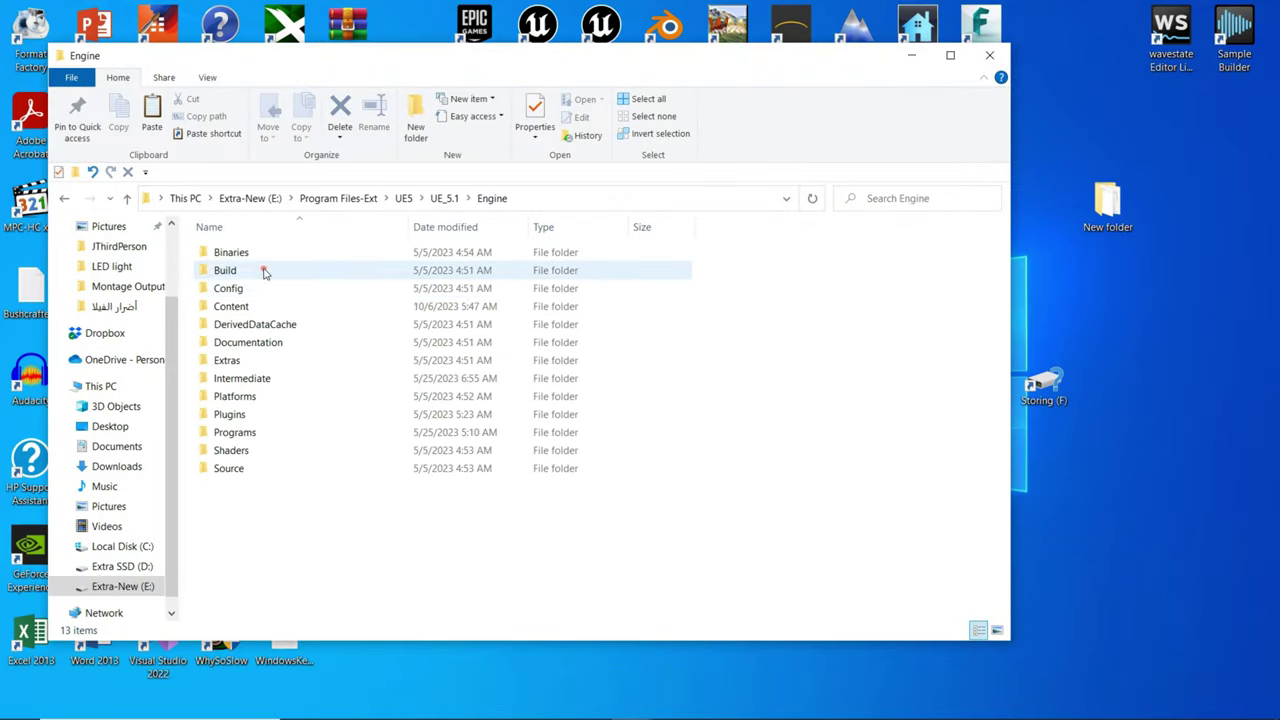
pyautogui.doubleClick(258, 414)
pyautogui.scroll(-7, 326, 397)
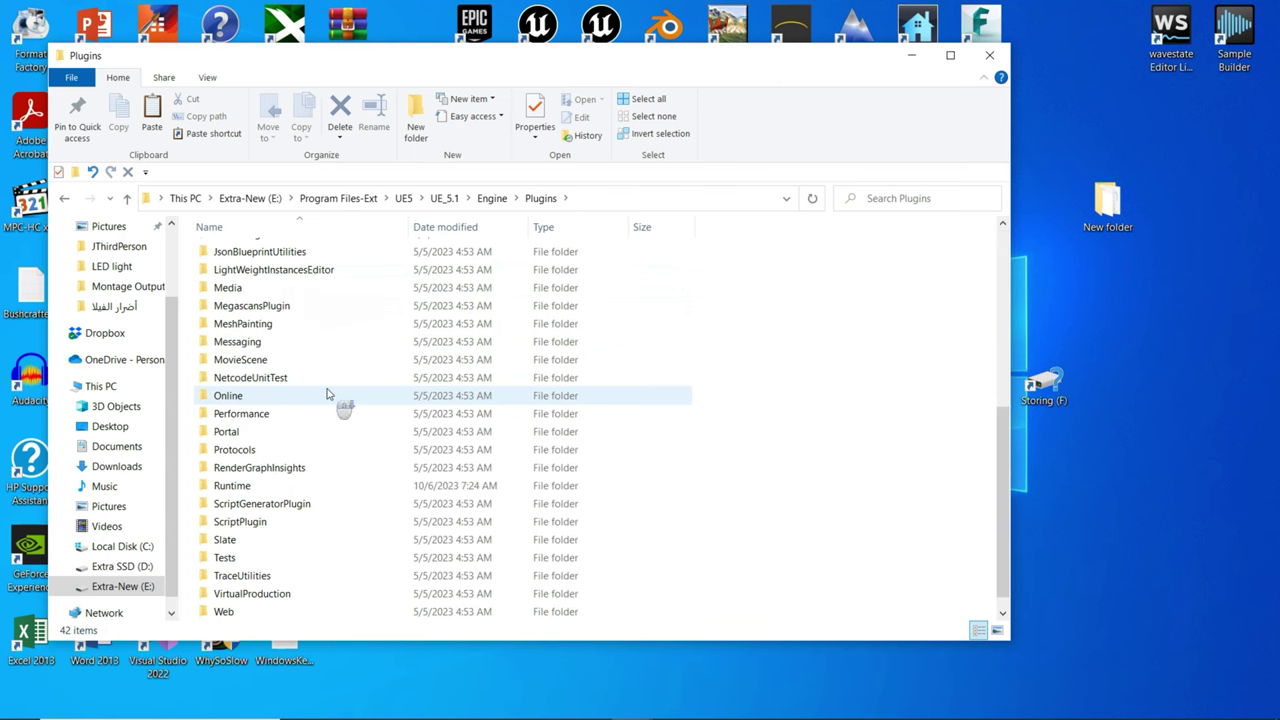
pyautogui.doubleClick(300, 486)
# Step: Delete the HoudiniEngineForUnreal-Houdini19.5-Unreal5.00 folder from Runtime and paste the copied HoudiniEngine folder in its place
pyautogui.scroll(-7, 440, 435)
pyautogui.scroll(-2, 433, 431)
pyautogui.scroll(-1, 420, 460)
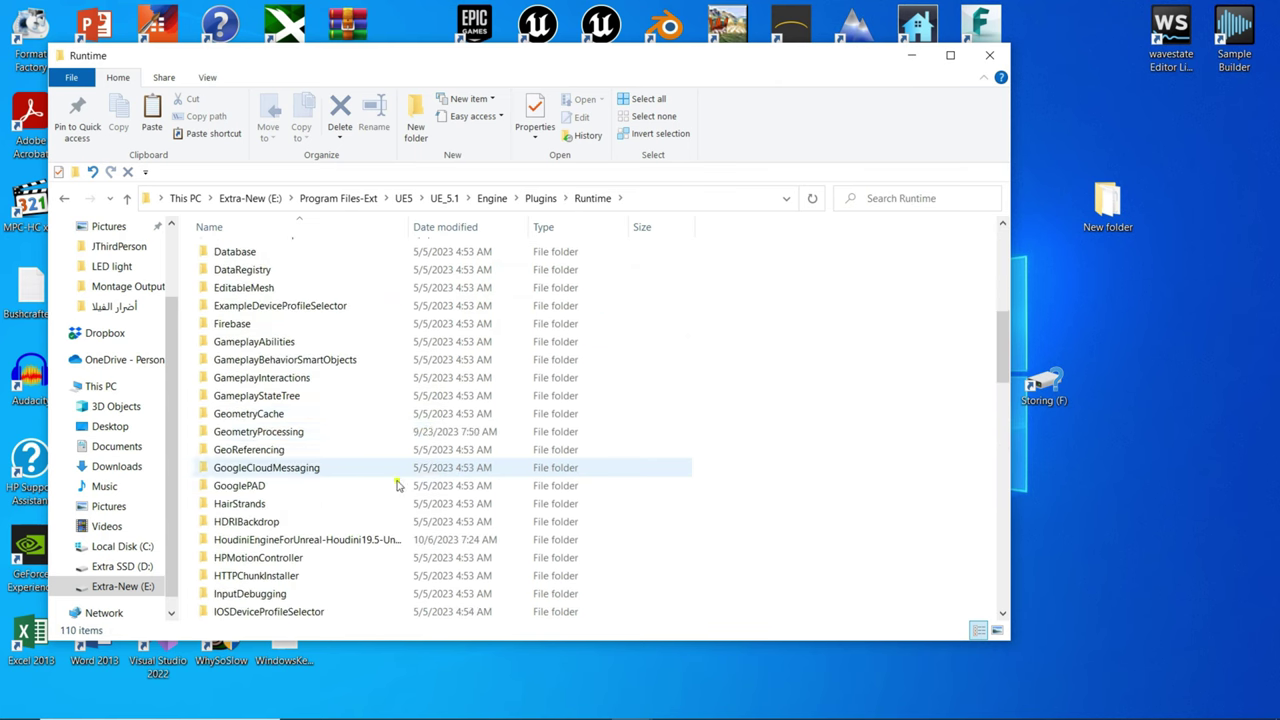
pyautogui.click(340, 541)
pyautogui.rightClick(340, 541)
pyautogui.click(384, 484)
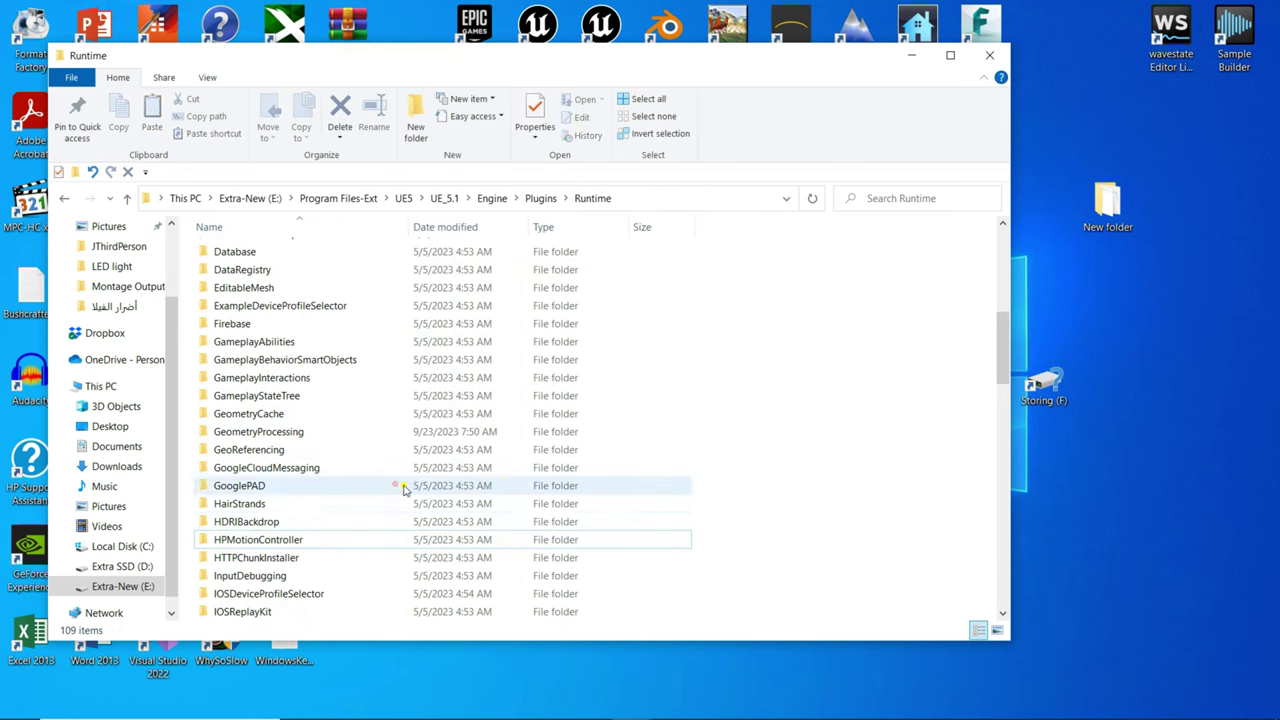
pyautogui.rightClick(825, 344)
pyautogui.click(866, 464)
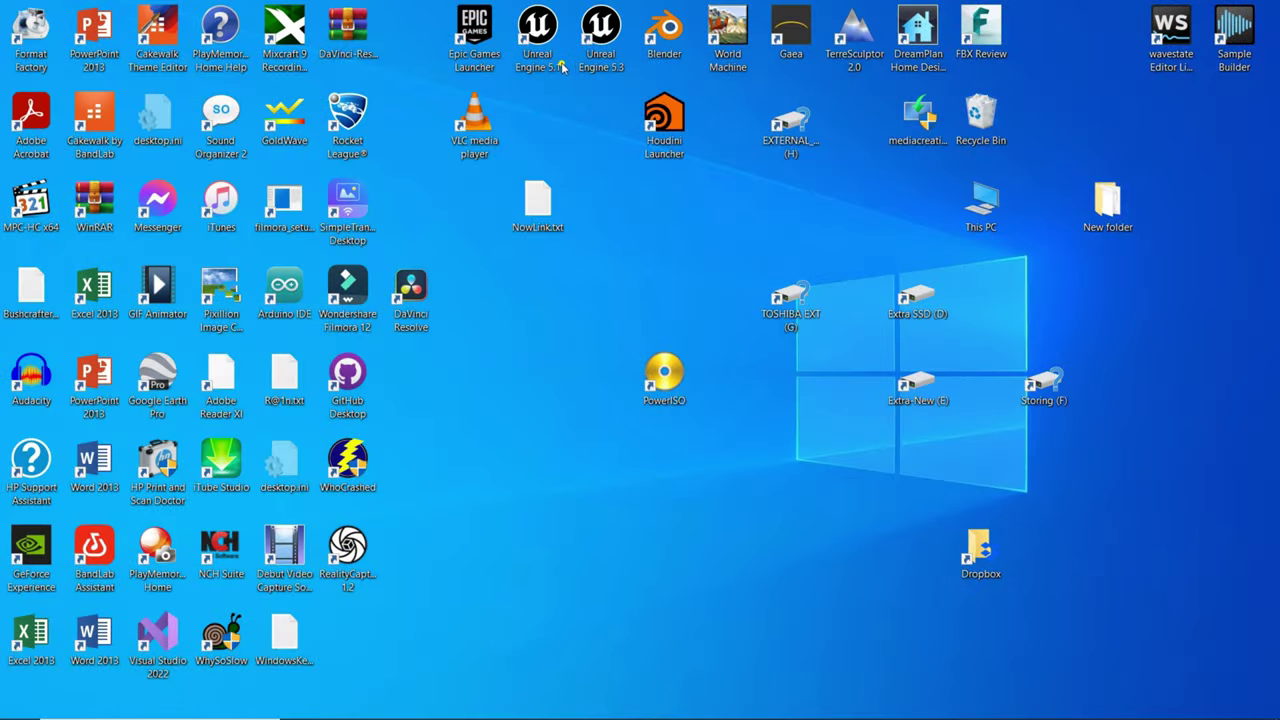
# Step: Open the JFirstP1 project in Unreal Engine 5.1, bring up its plugin list and update the out-of-date project file
pyautogui.click(562, 70)
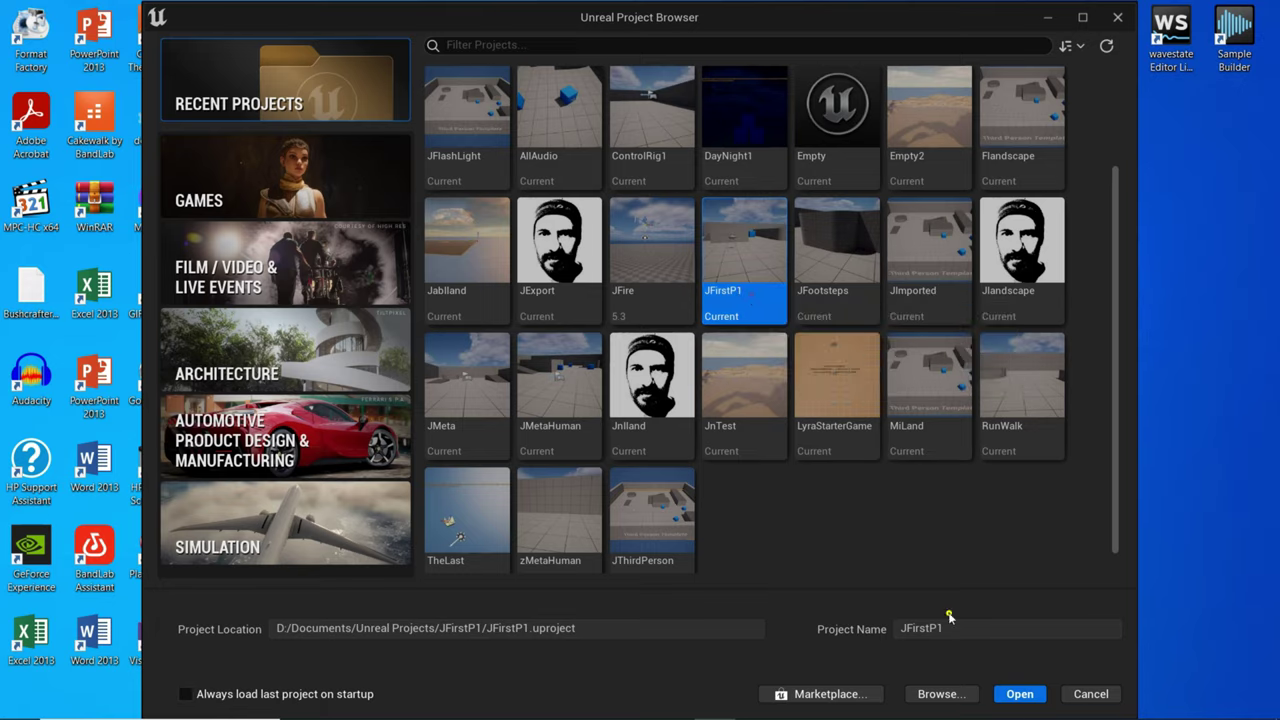
pyautogui.click(1017, 691)
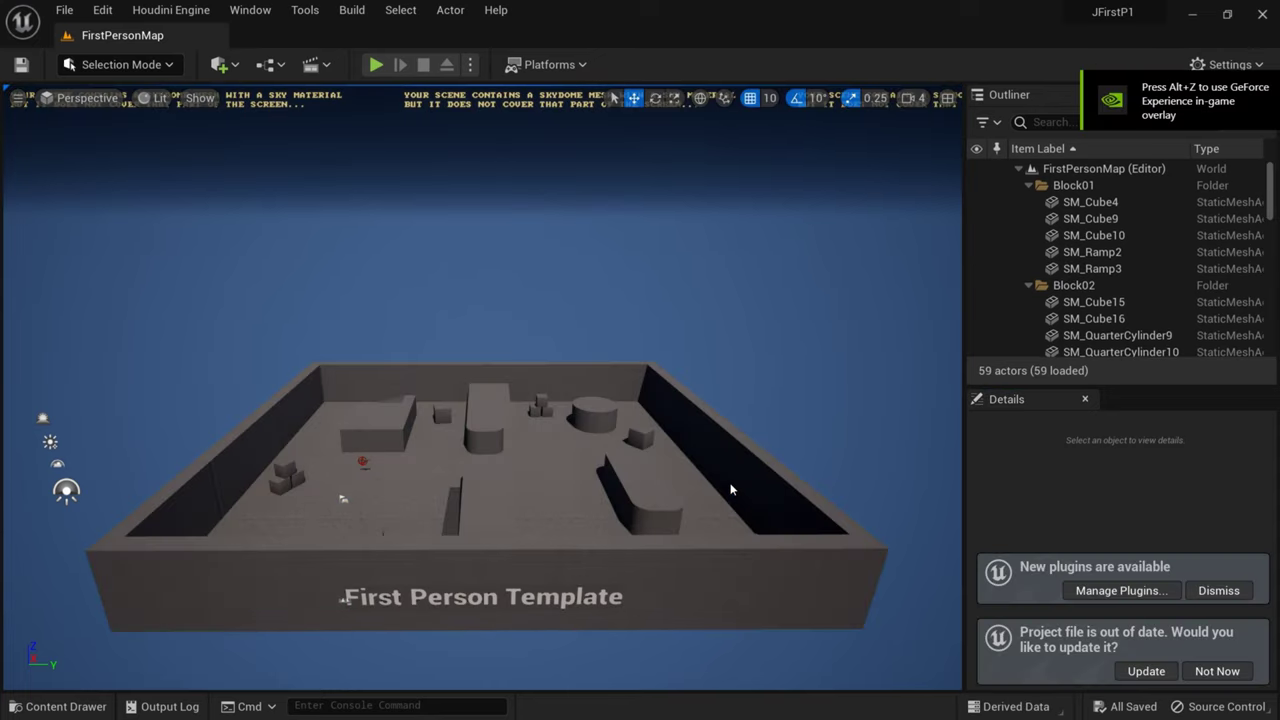
pyautogui.click(1123, 534)
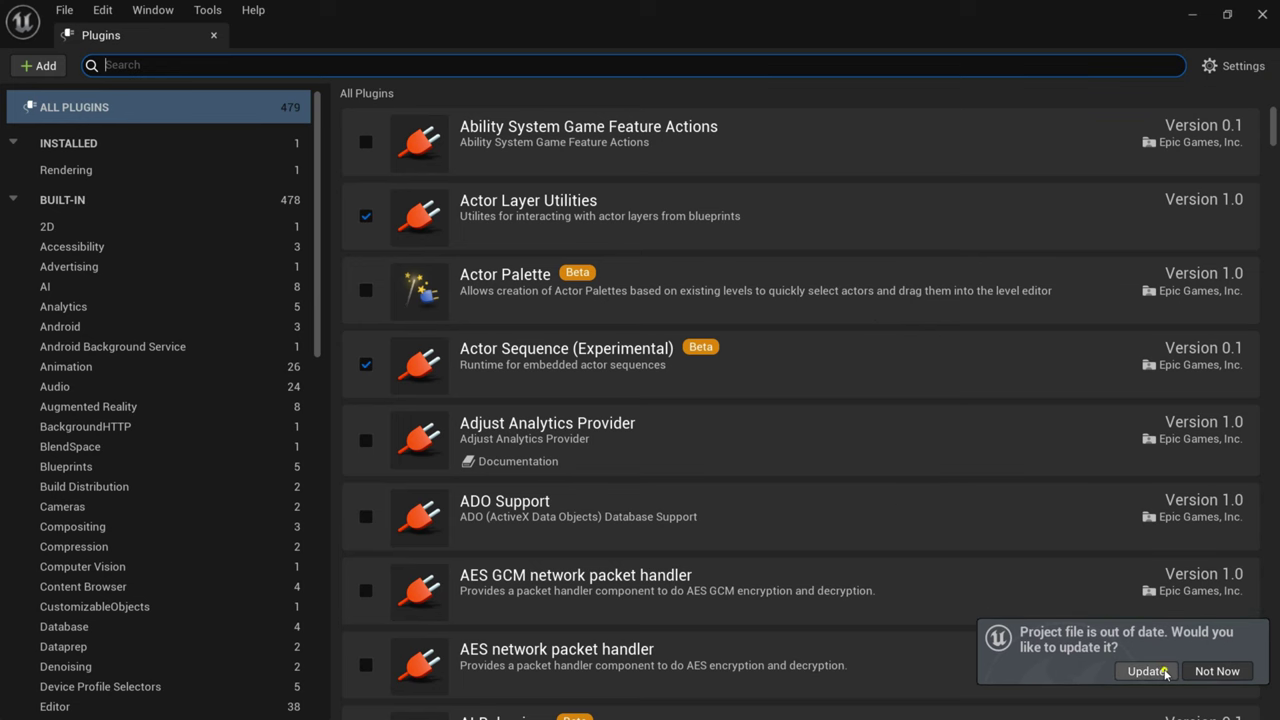
pyautogui.click(1147, 671)
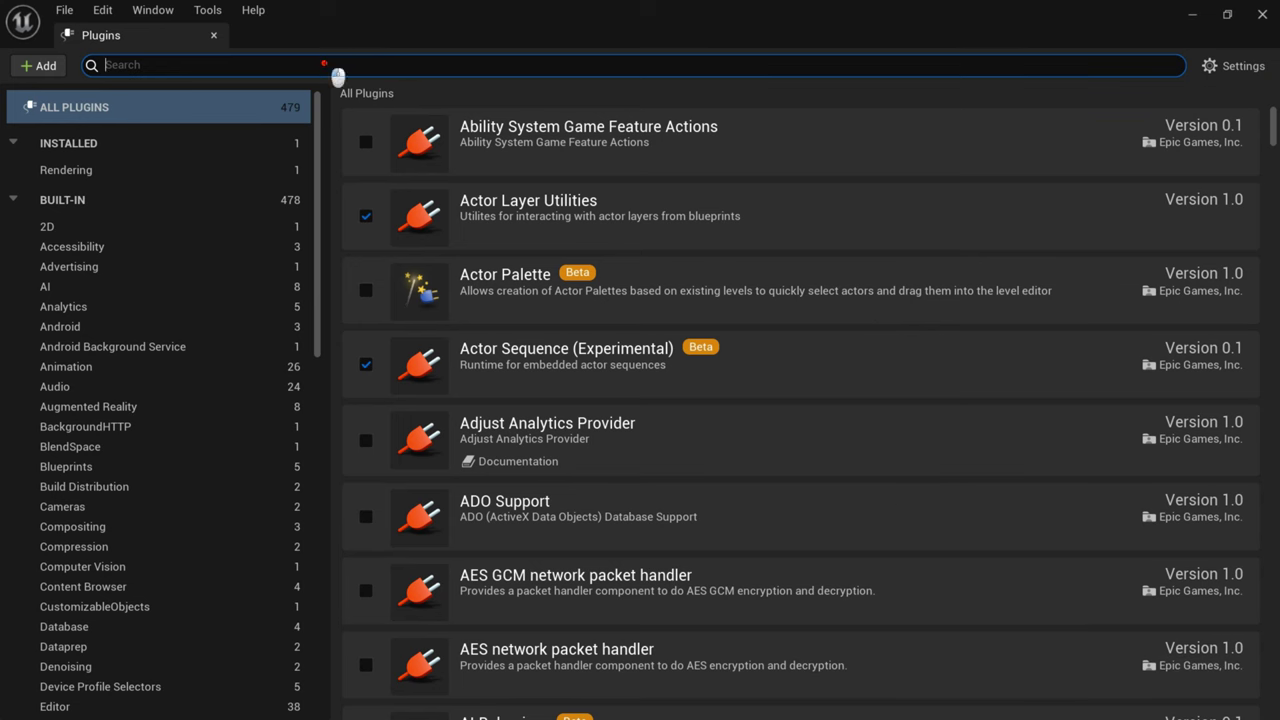
# Step: Search the plugins for "houdi" to check Houdini Engine, and show the Houdini Engine commands in the level editor
pyautogui.write('houdi')
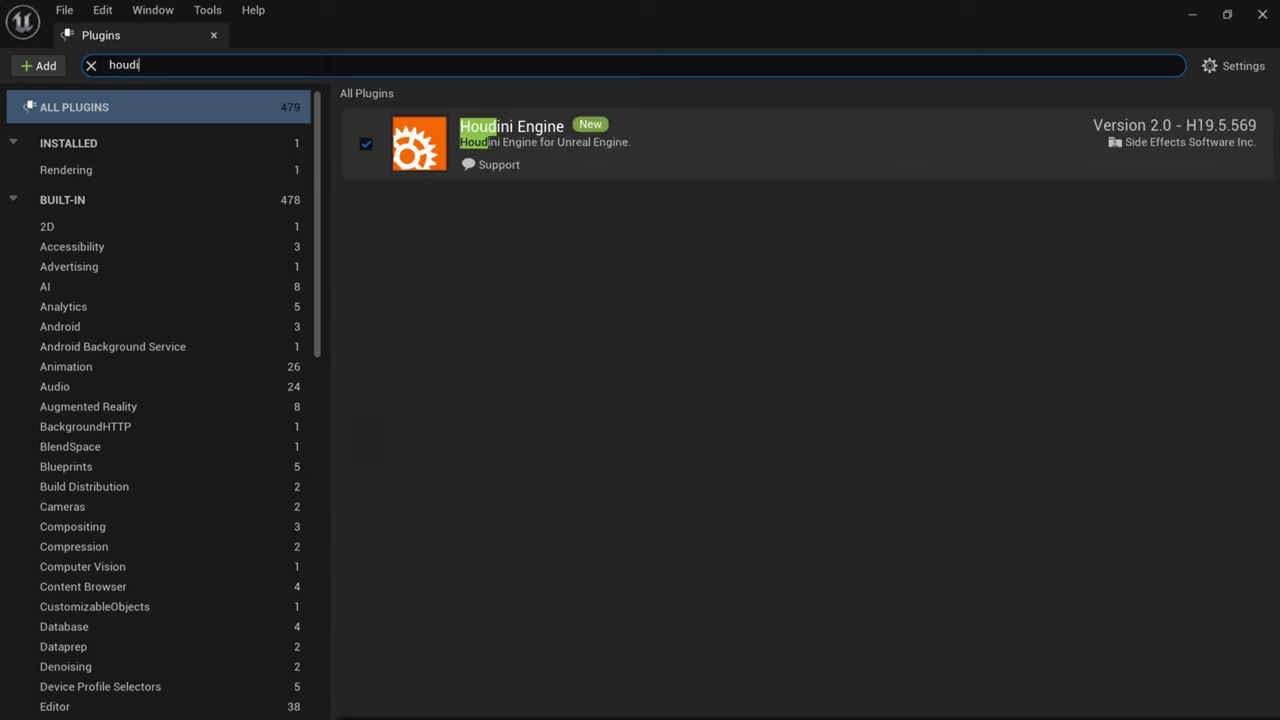
pyautogui.click(444, 253)
pyautogui.click(1264, 14)
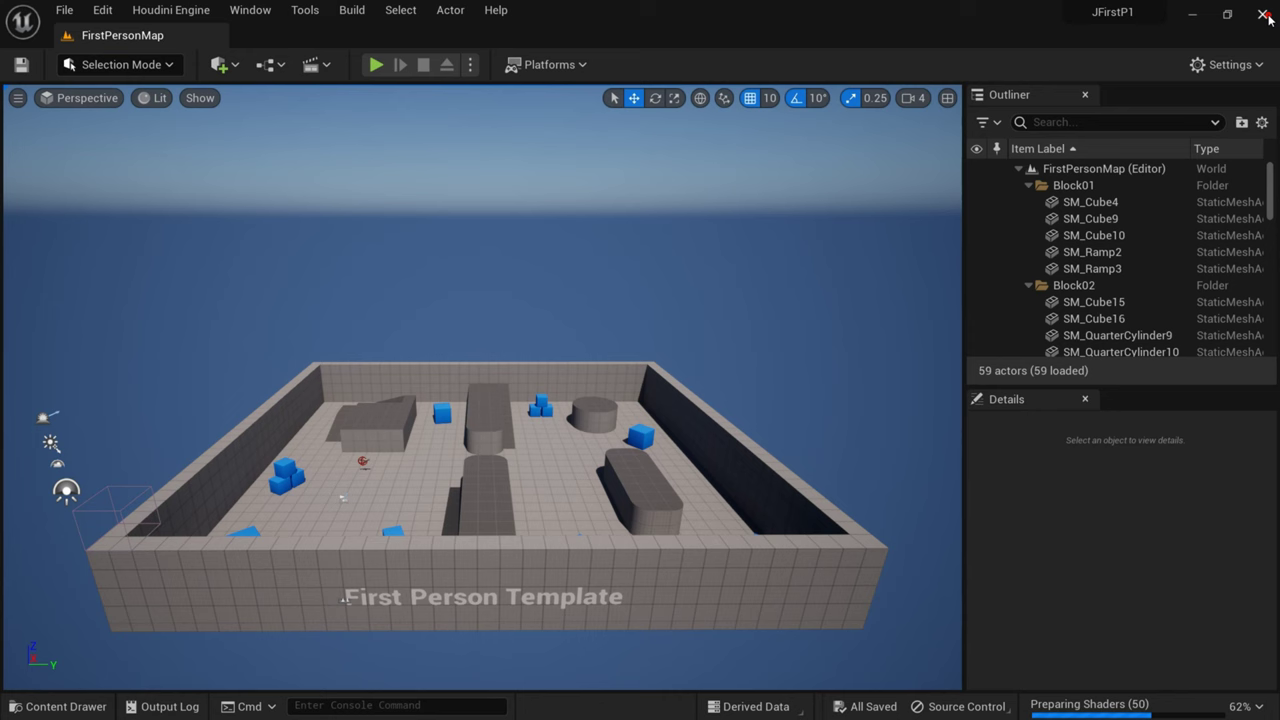
pyautogui.click(570, 248)
pyautogui.click(172, 10)
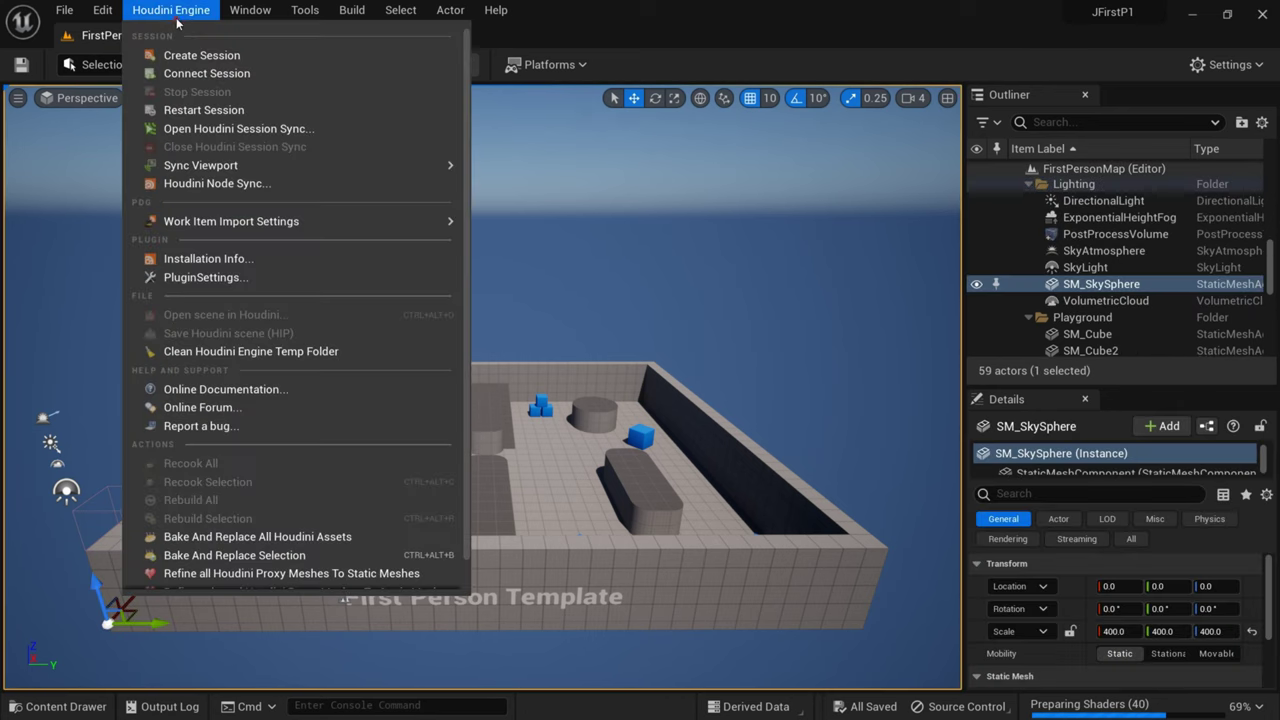
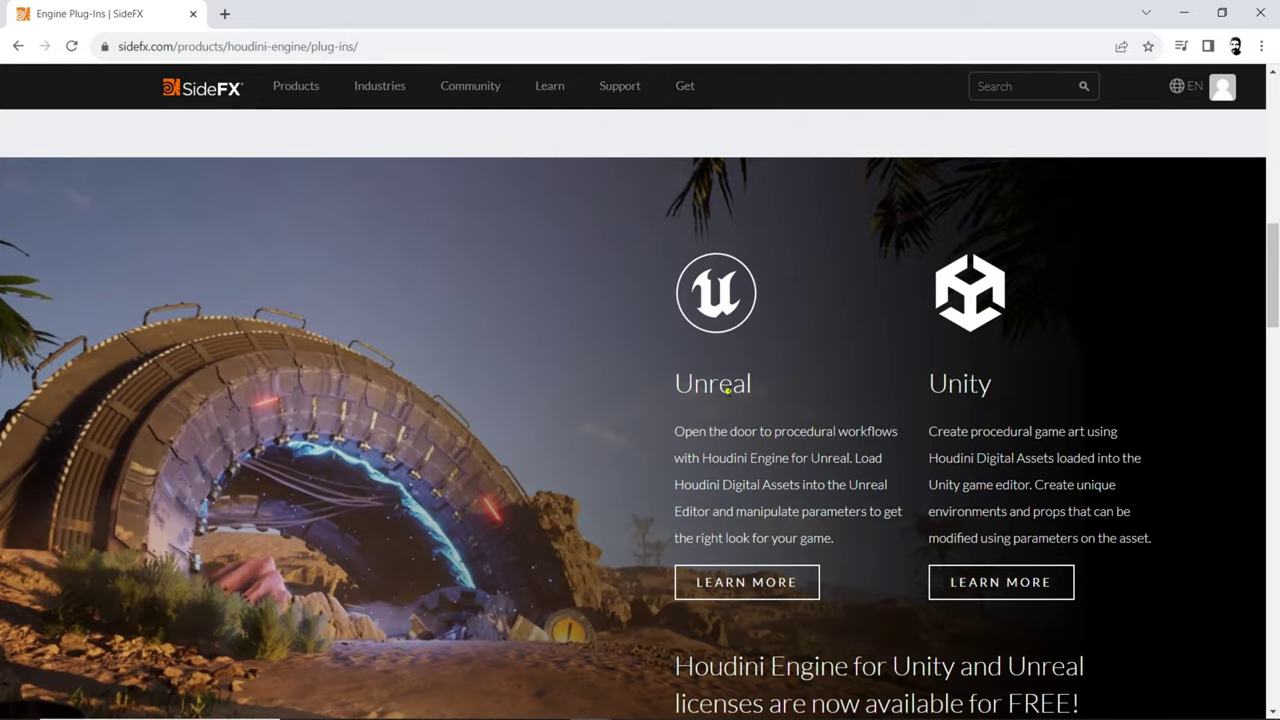
# Step: Switch to the SideFX website in the browser and read the Unreal Plug-In page down to its Download & License Houdini Engine section
pyautogui.click(738, 576)
pyautogui.scroll(-3, 780, 505)
pyautogui.scroll(-2, 712, 474)
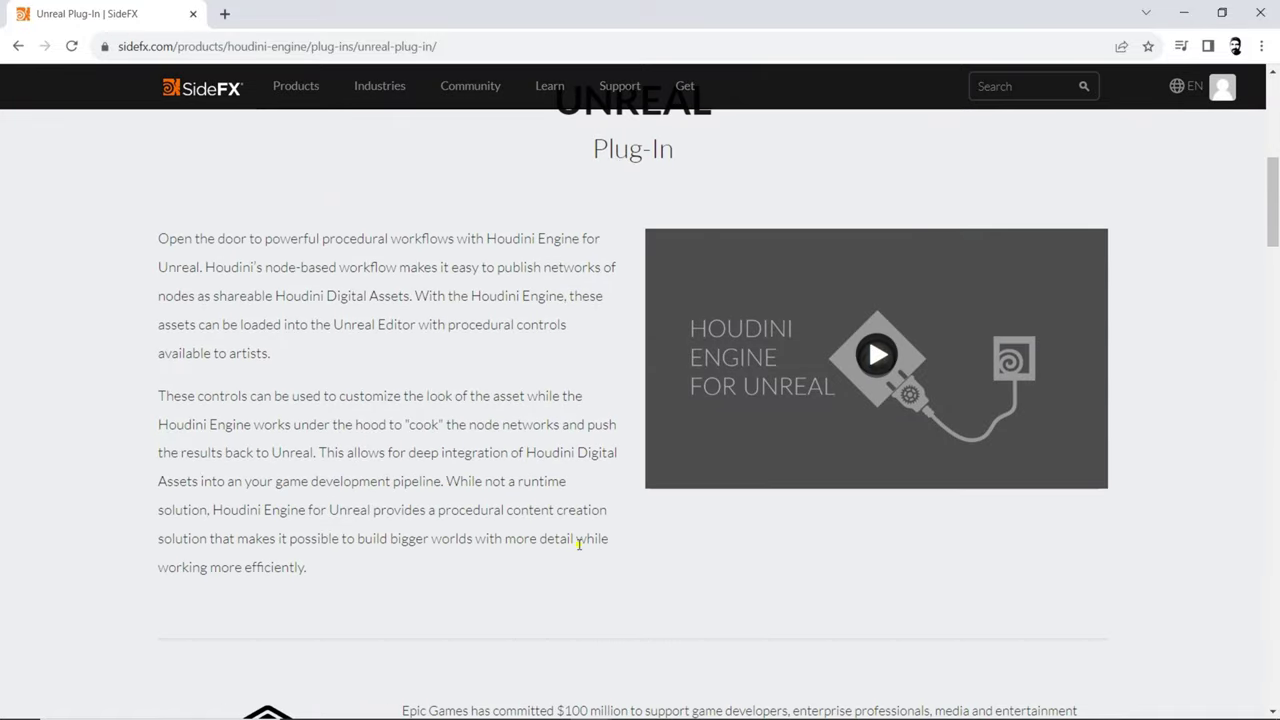
pyautogui.scroll(-4, 675, 572)
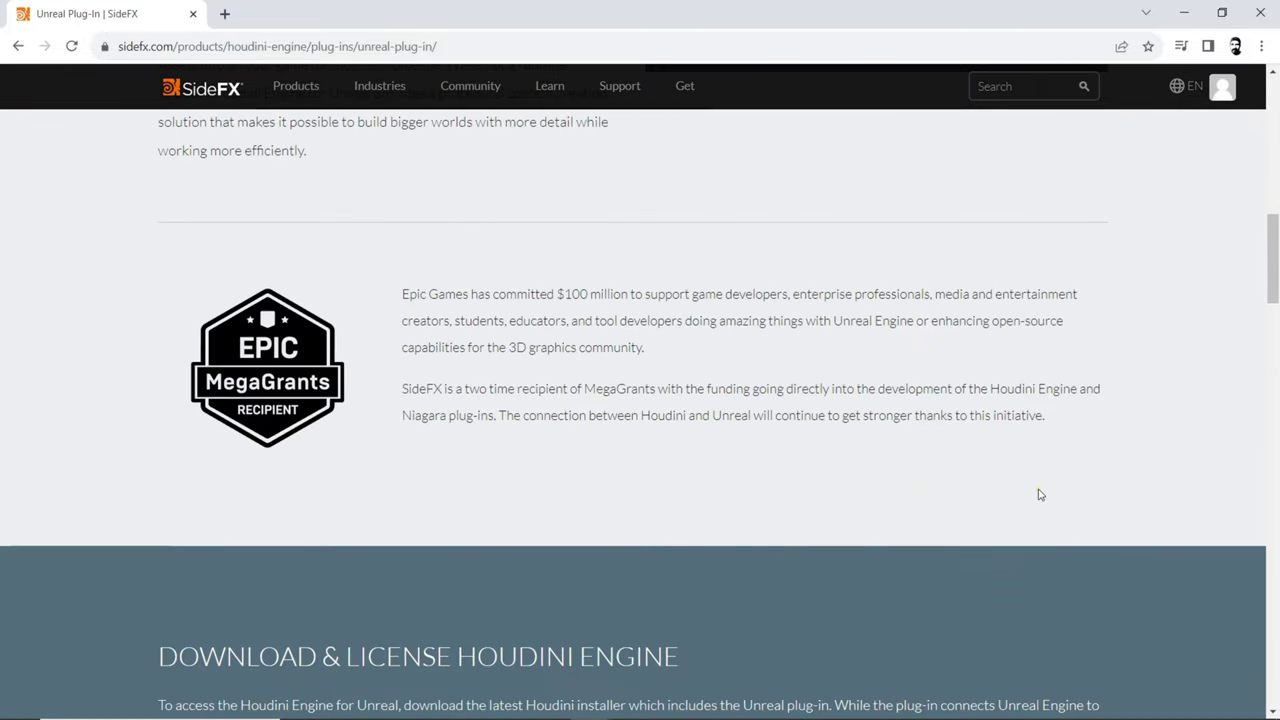
pyautogui.scroll(-6, 1040, 494)
pyautogui.scroll(1, 1046, 497)
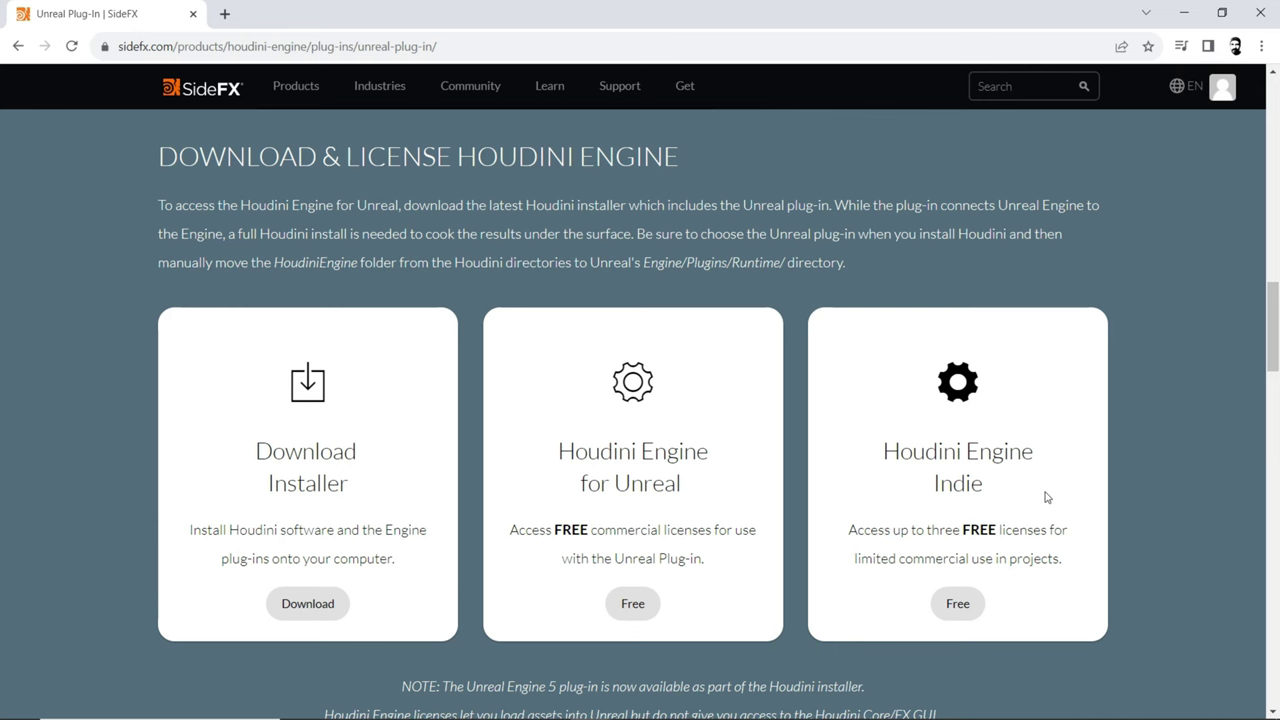
# Step: Download the Windows Houdini Launcher from the SideFX download page, accepting the license terms
pyautogui.click(323, 610)
pyautogui.scroll(-2, 825, 449)
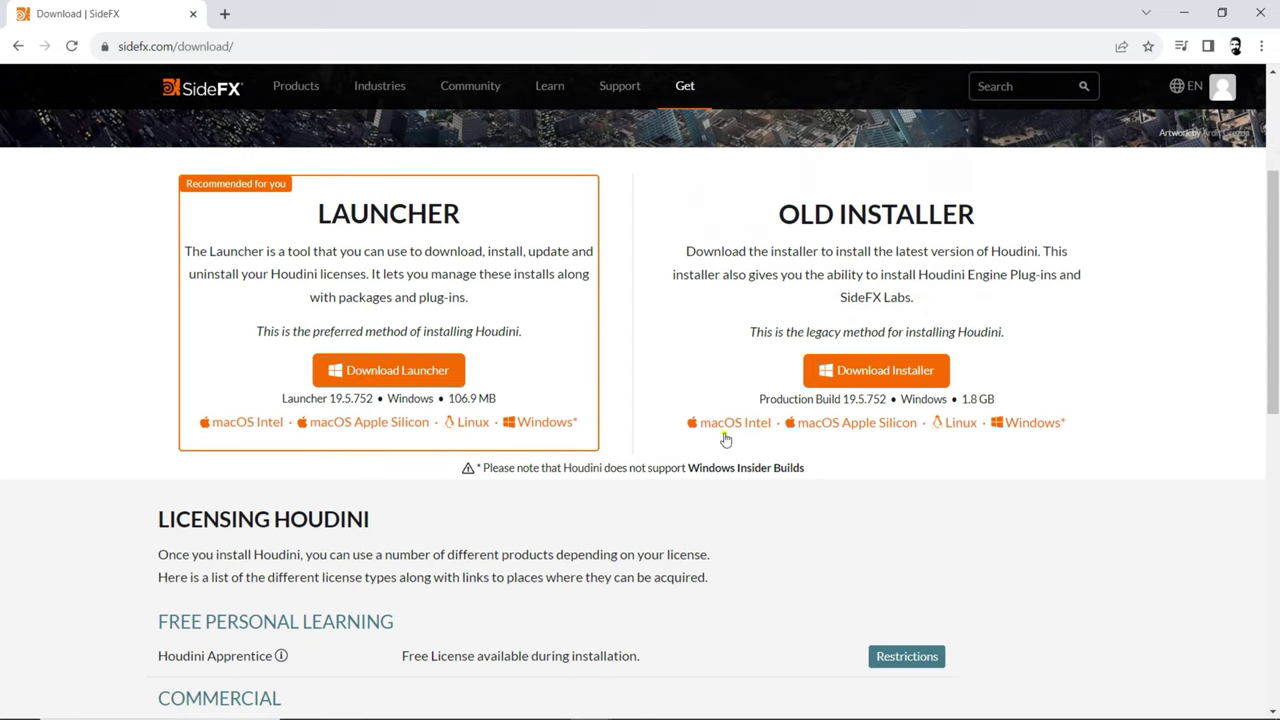
pyautogui.click(425, 381)
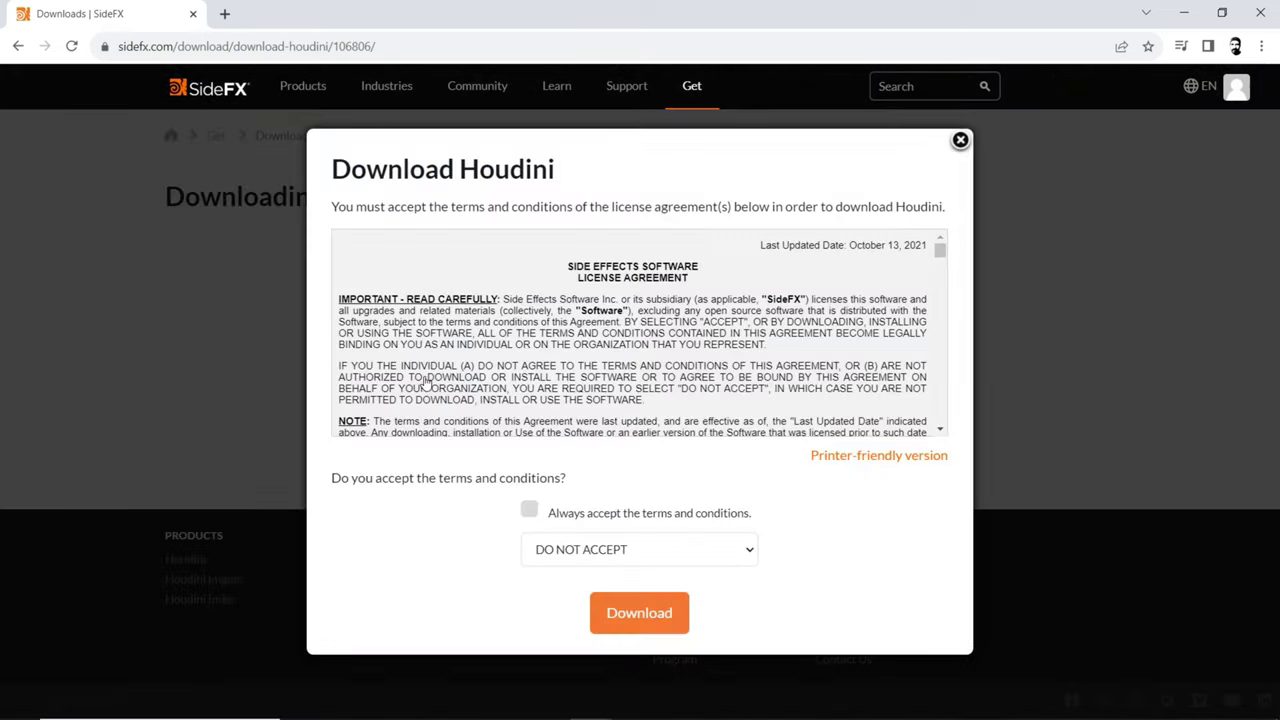
pyautogui.click(670, 550)
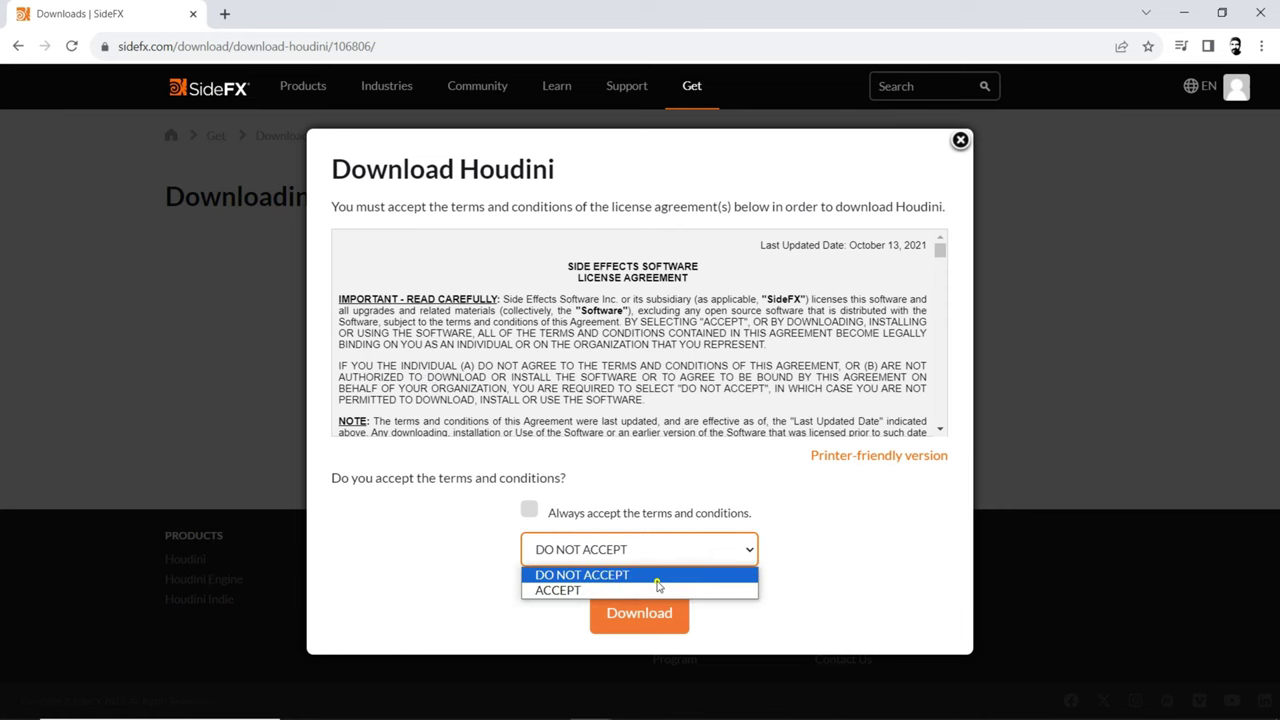
pyautogui.click(651, 589)
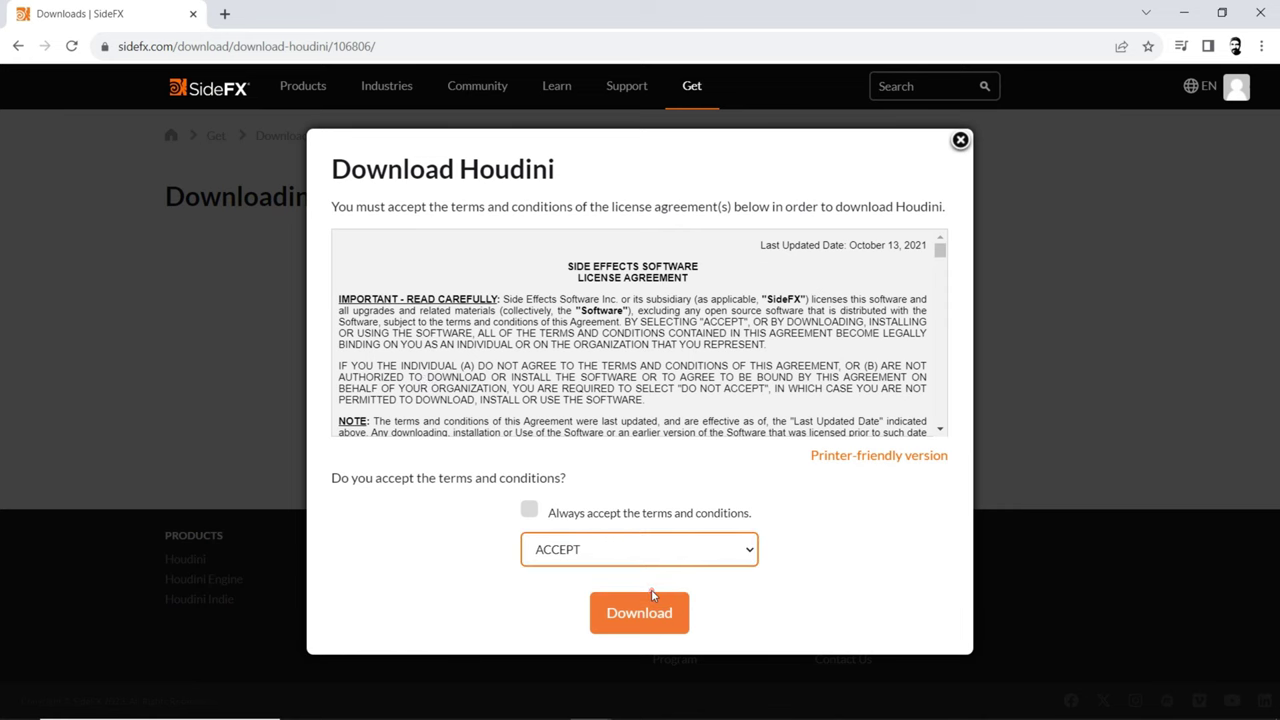
pyautogui.click(660, 628)
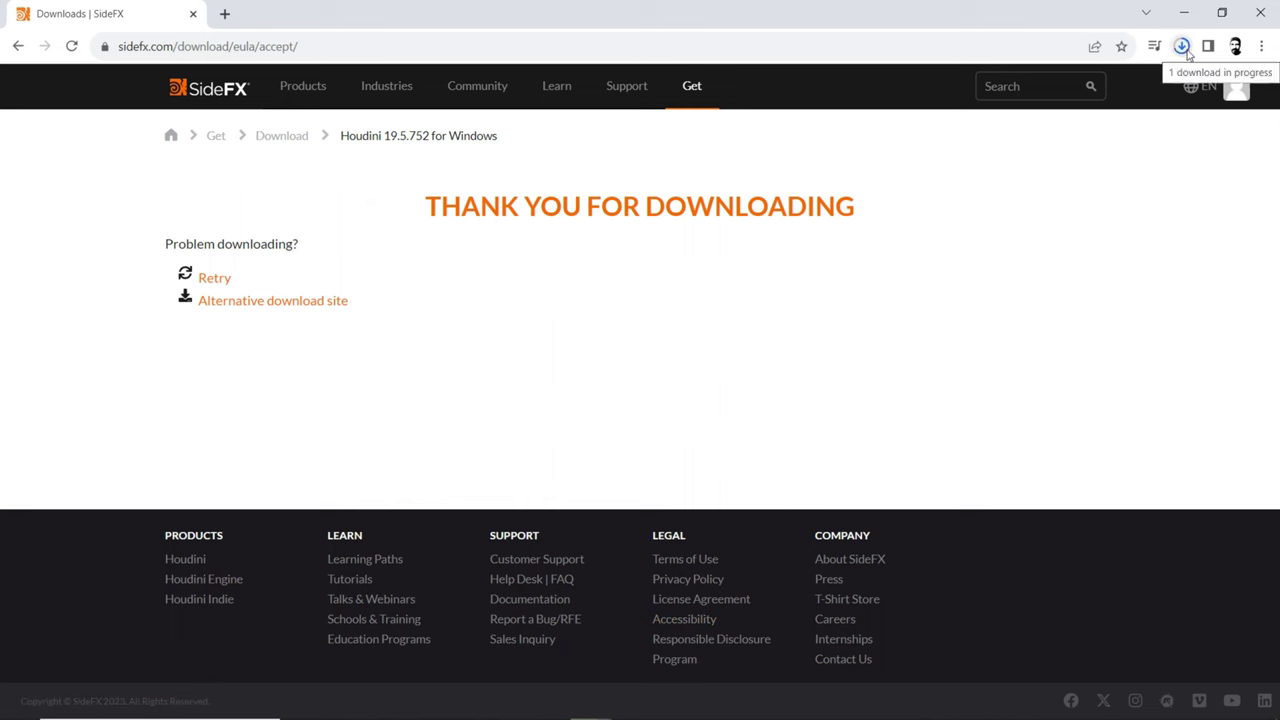
# Step: Locate the downloaded install-houdini-launcher.exe in its folder, run it and proceed to the install location page of the setup
pyautogui.click(1185, 50)
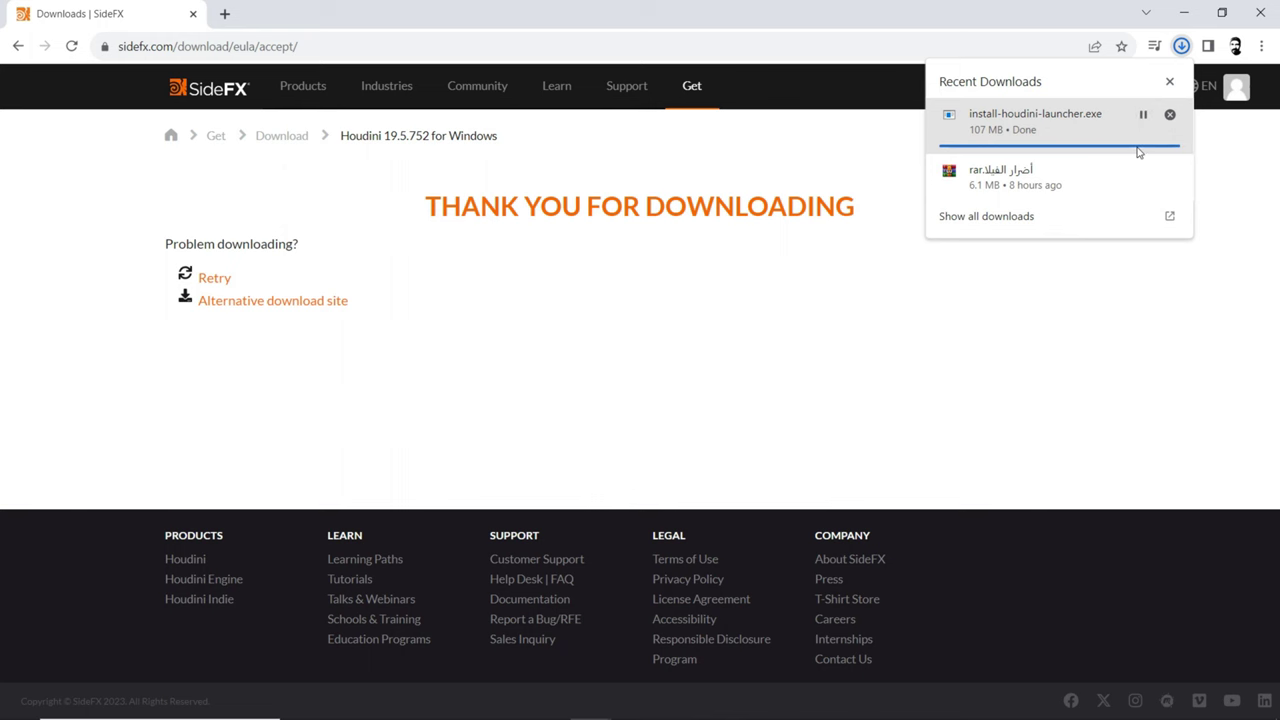
pyautogui.click(1143, 115)
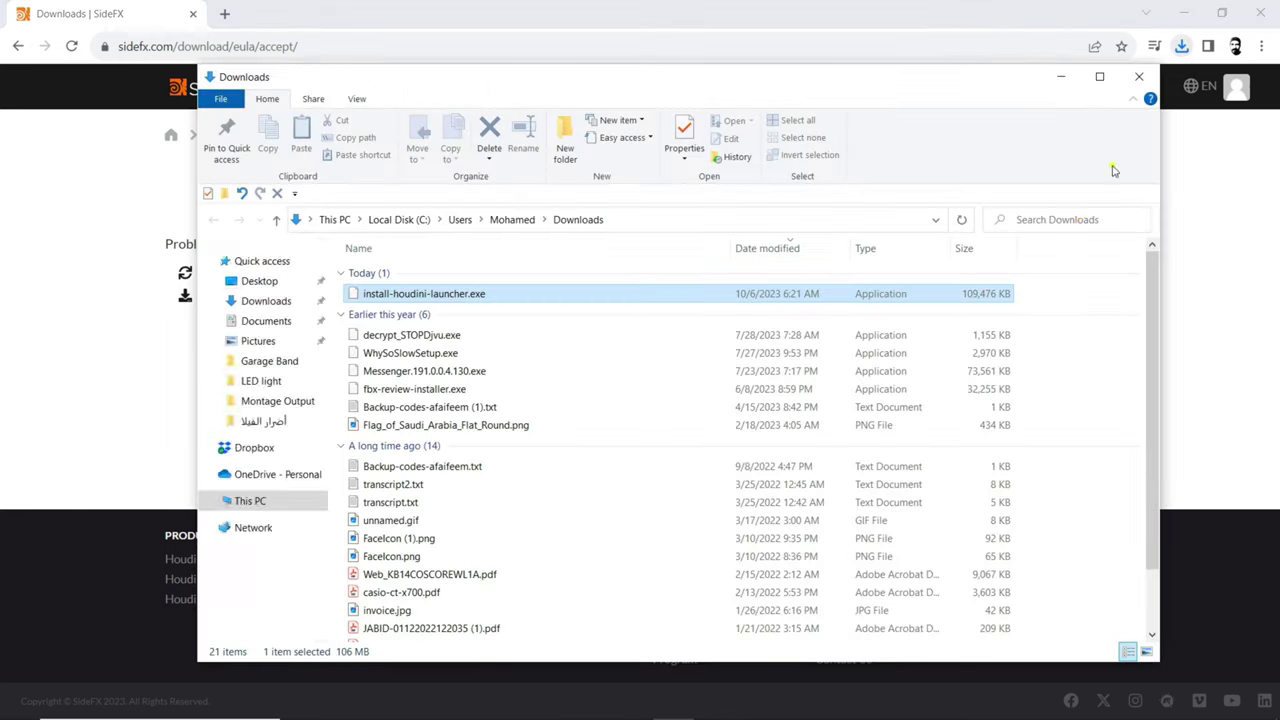
pyautogui.doubleClick(520, 294)
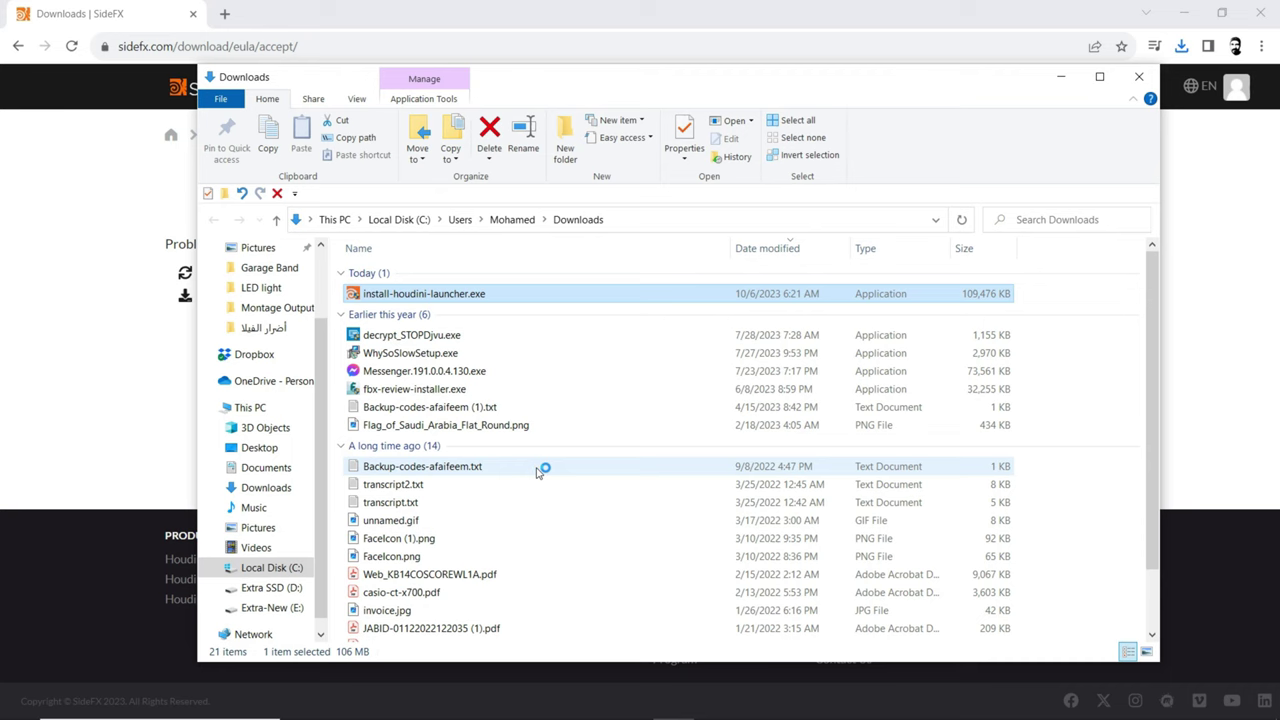
pyautogui.click(732, 501)
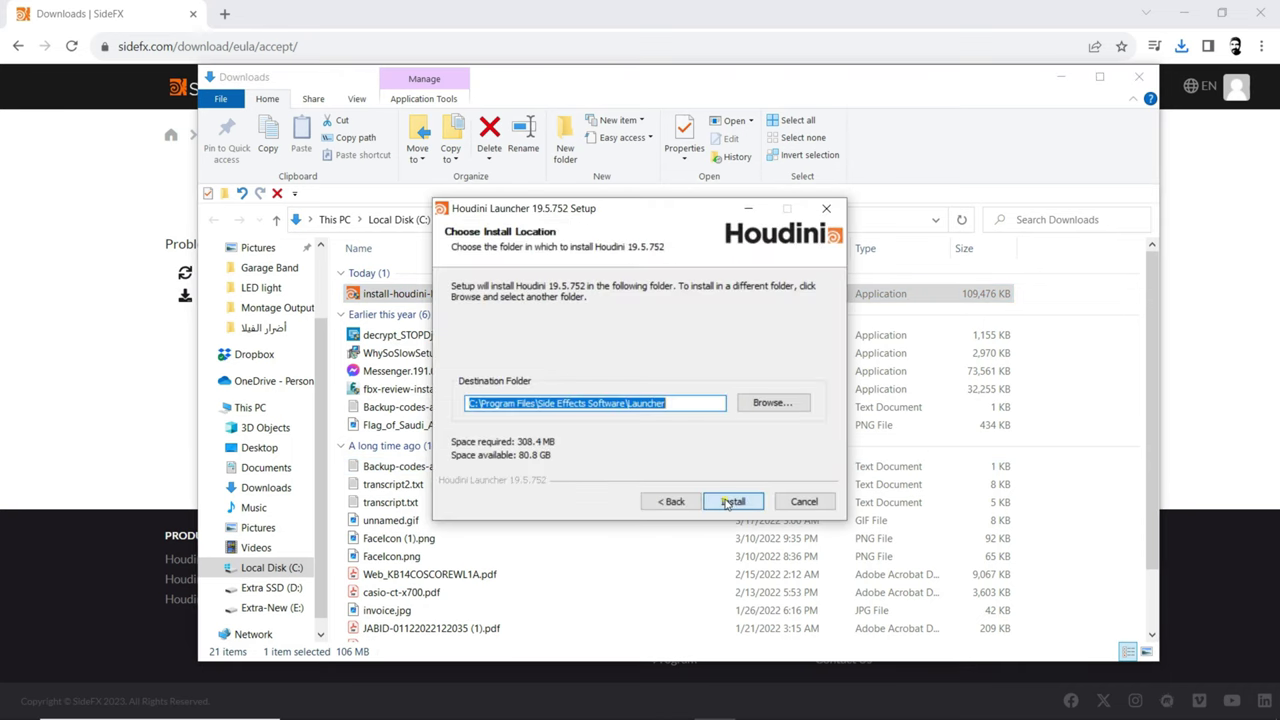
# Step: Change the setup's destination folder to Program Files-Ext on the Extra-New (E:) drive, giving E:\Program Files-Ext\Launcher
pyautogui.click(544, 402)
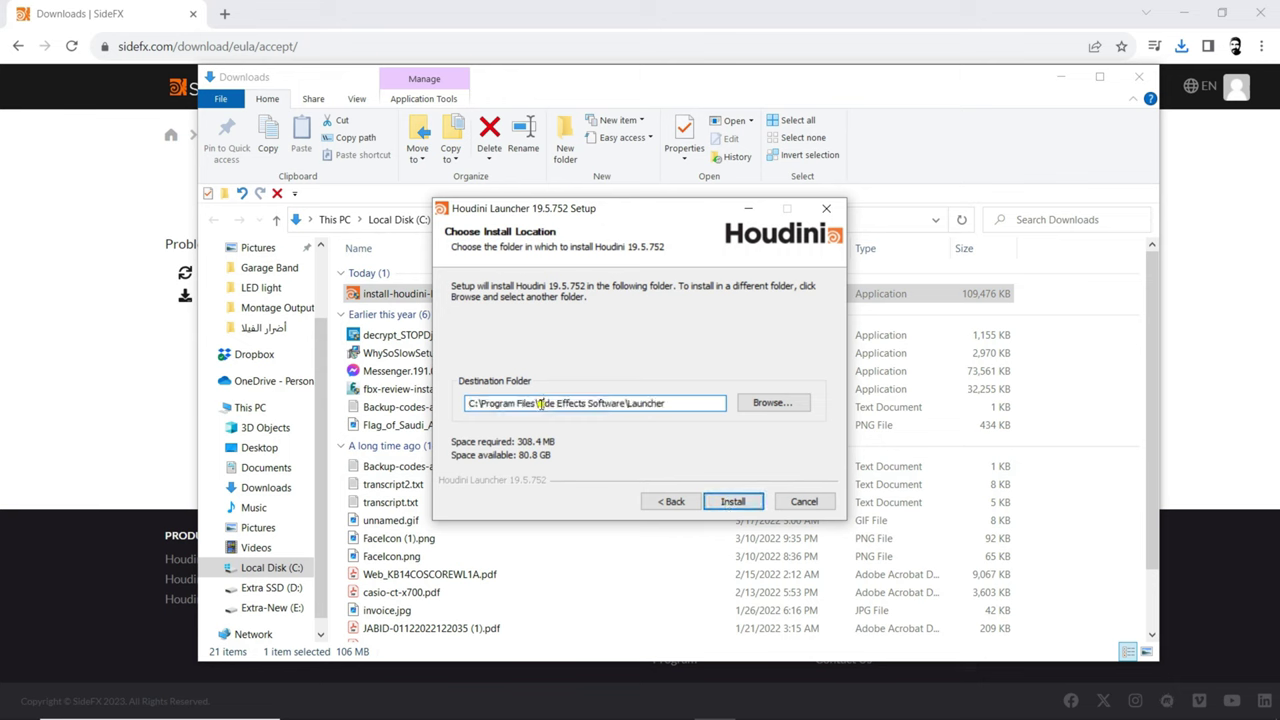
pyautogui.click(771, 404)
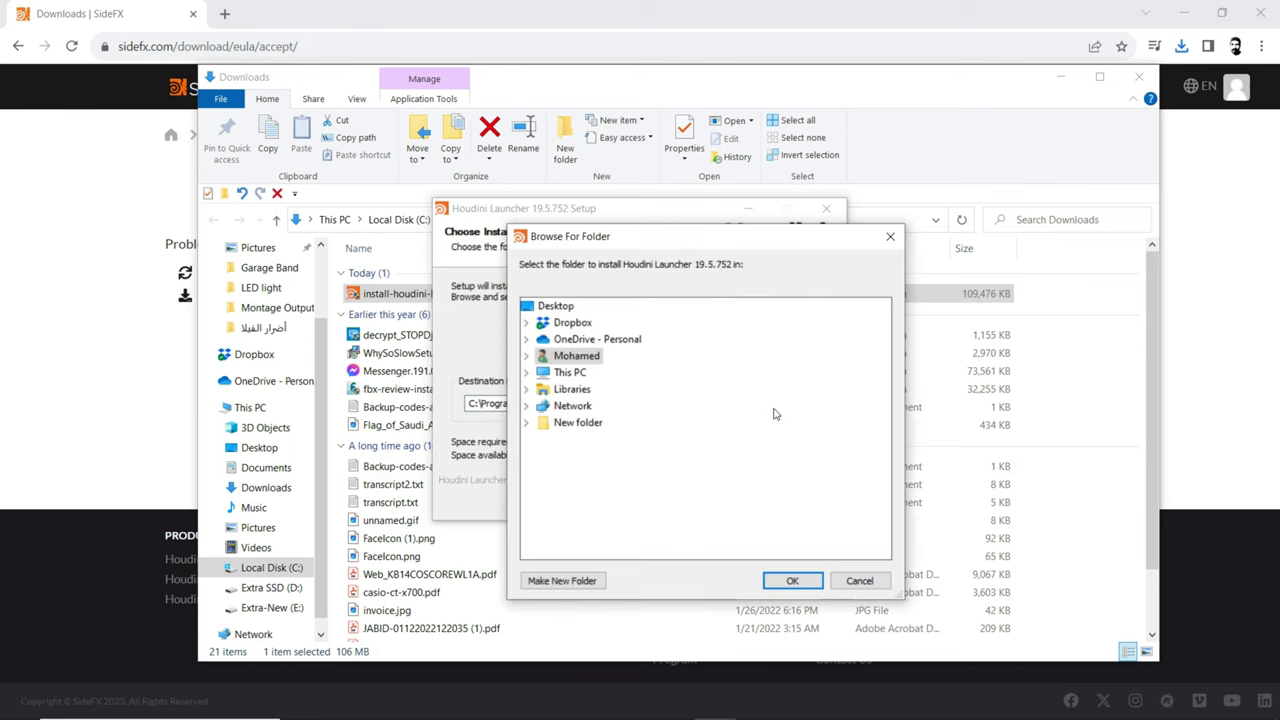
pyautogui.click(526, 372)
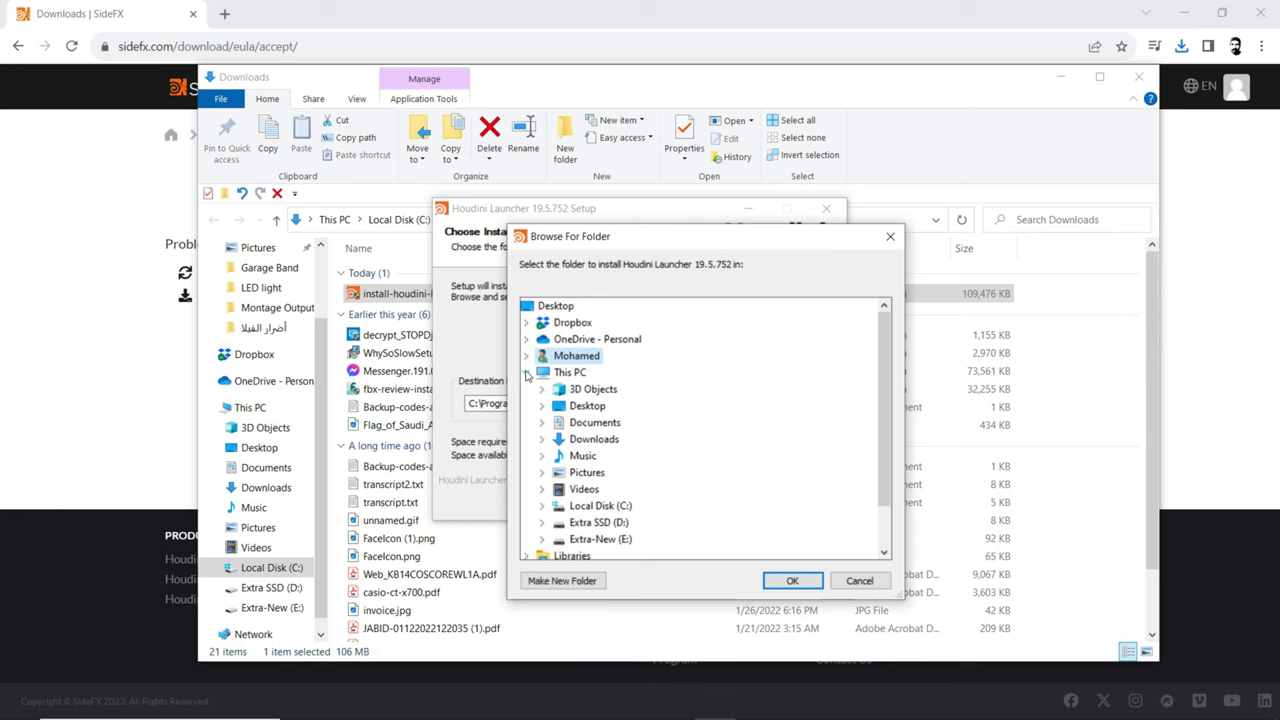
pyautogui.doubleClick(603, 540)
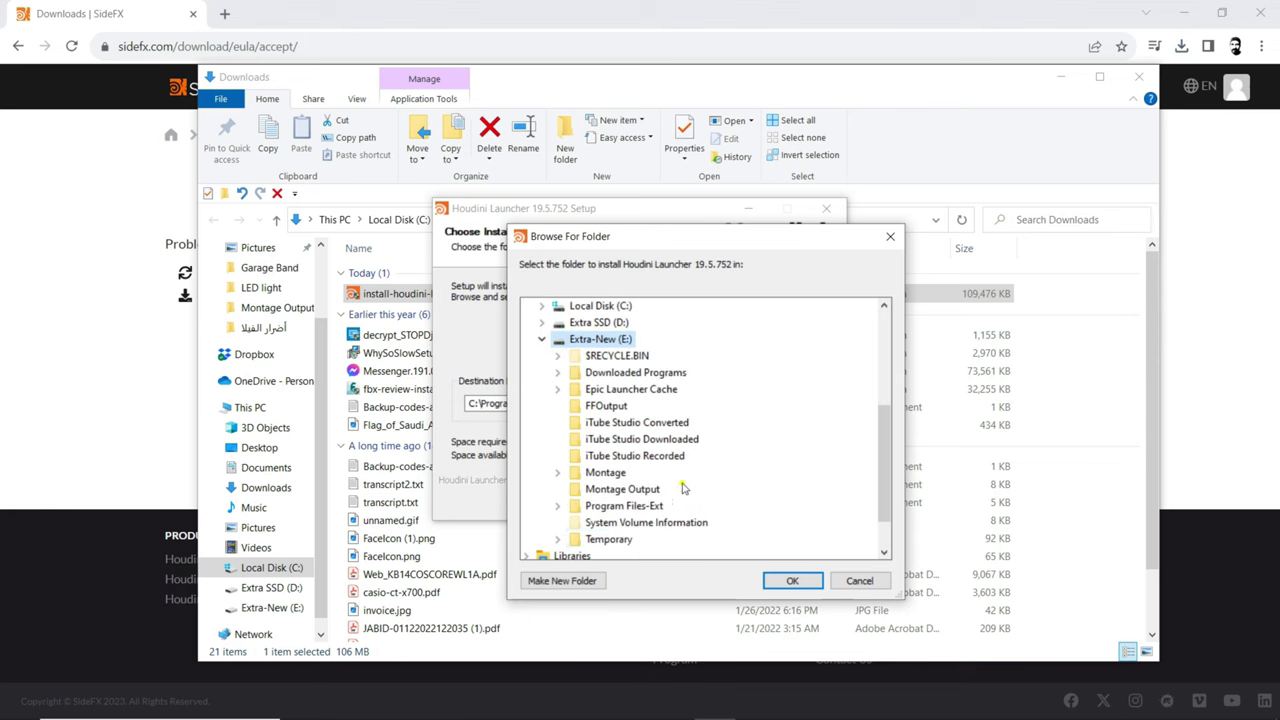
pyautogui.scroll(-1, 683, 487)
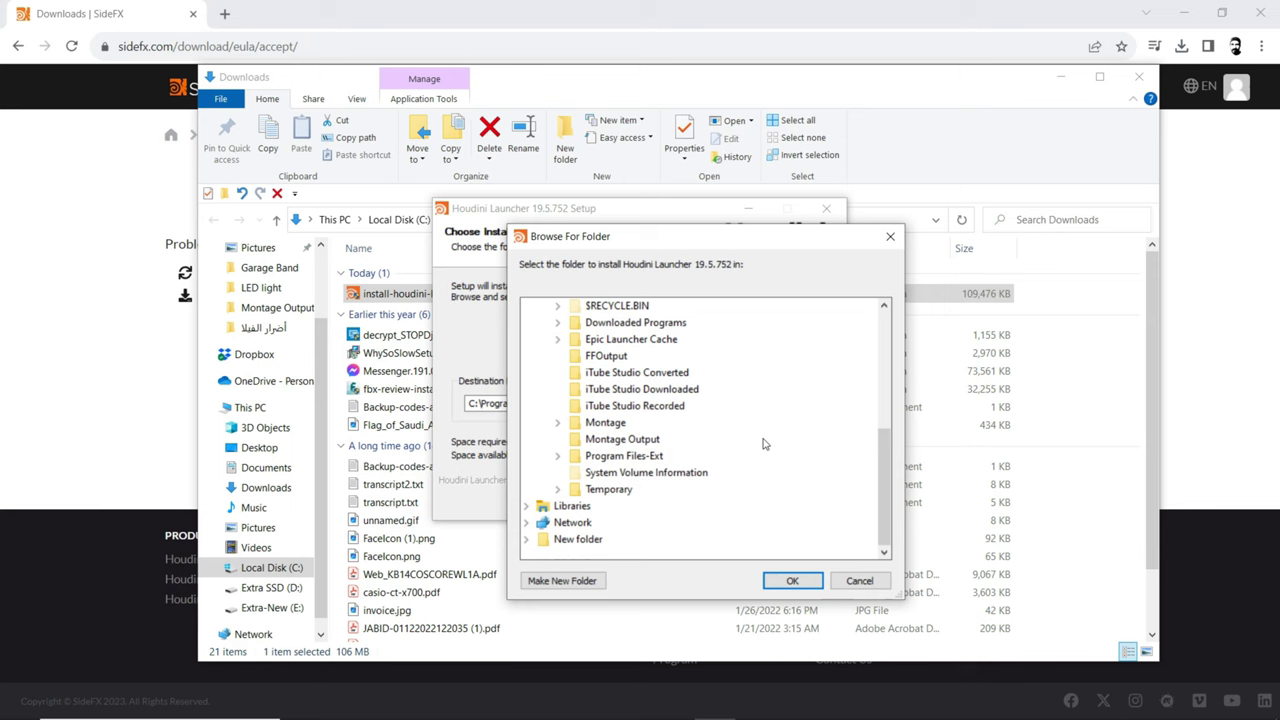
pyautogui.doubleClick(648, 456)
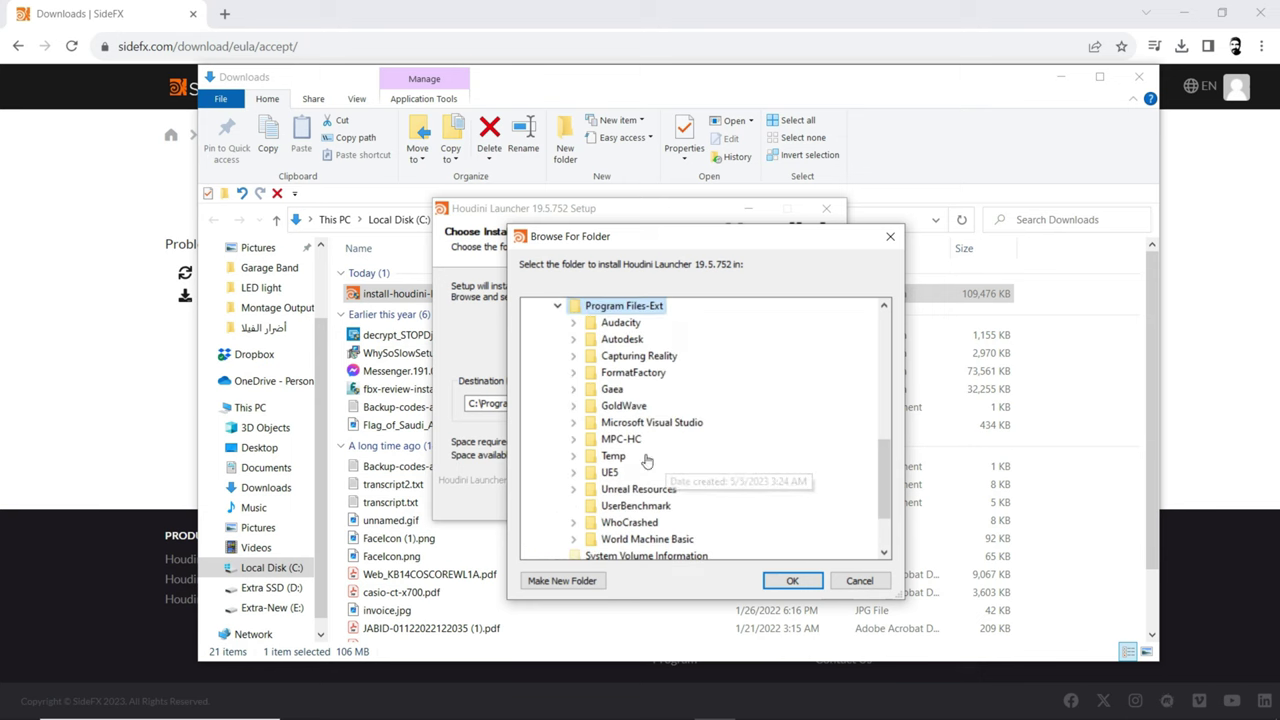
pyautogui.click(790, 581)
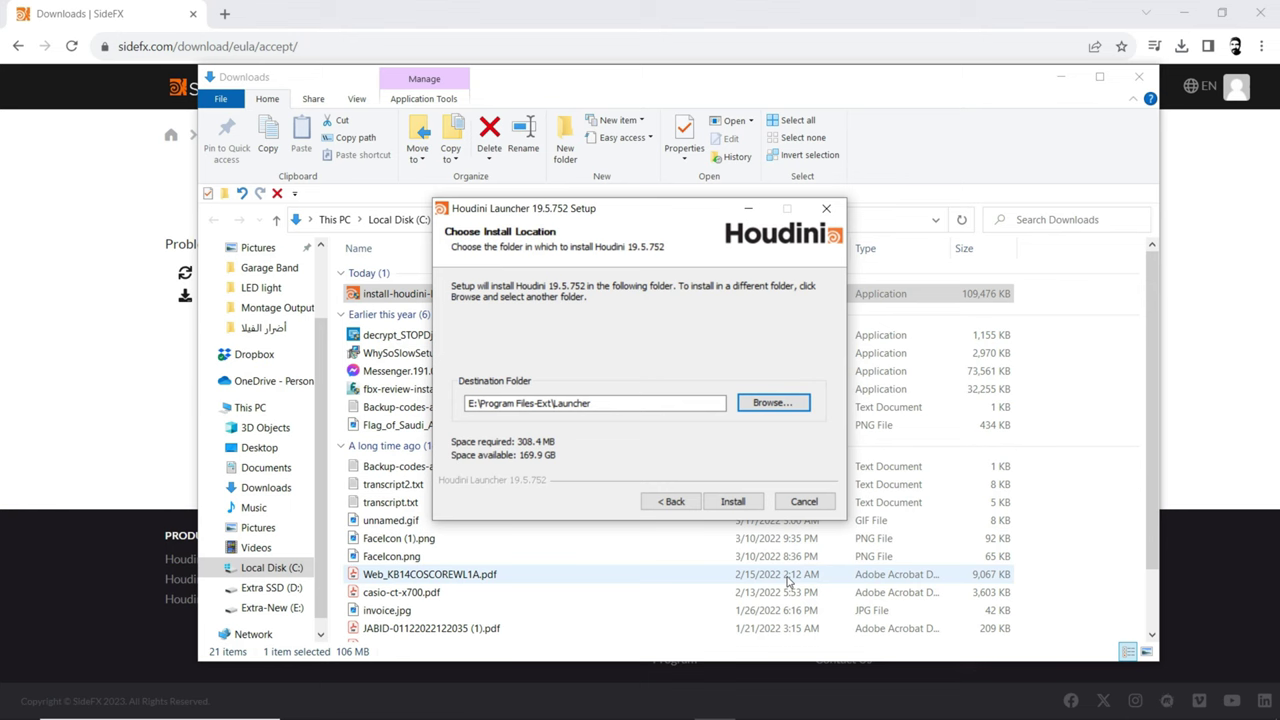
# Step: Install Houdini Launcher with Start Menu and desktop shortcuts, finish the setup and close the Downloads folder
pyautogui.click(733, 501)
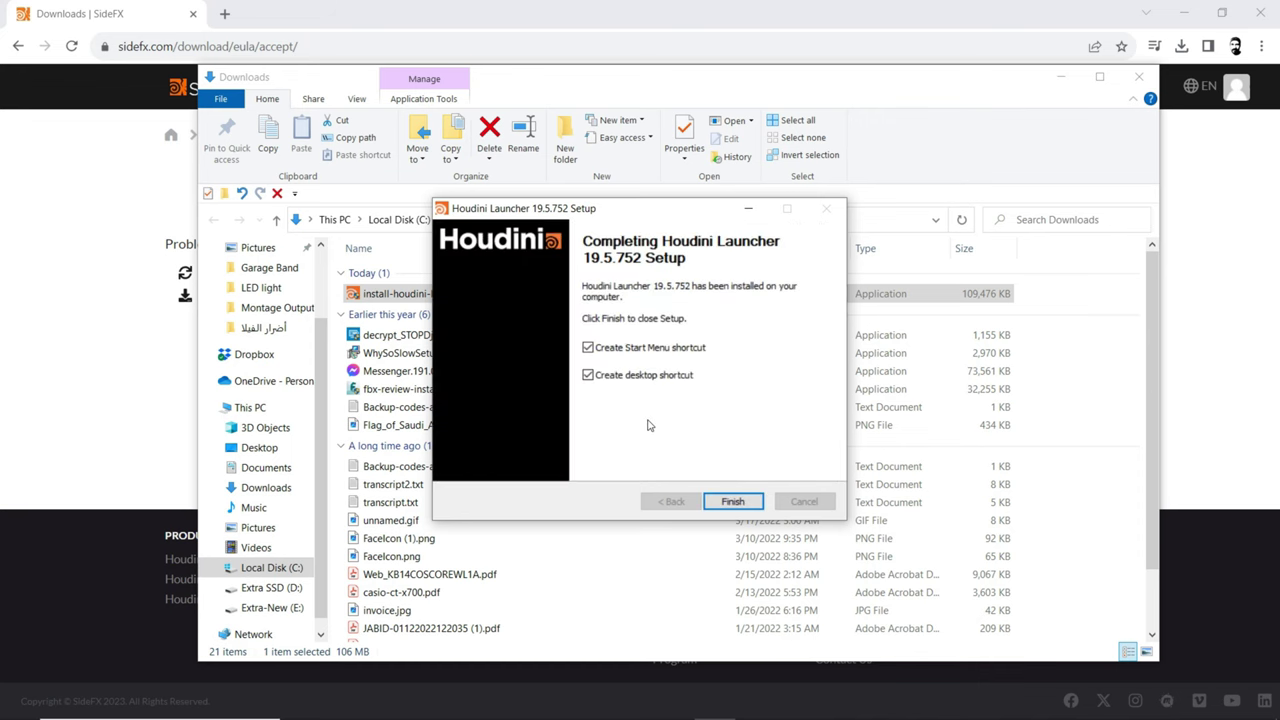
pyautogui.click(733, 501)
pyautogui.click(1138, 77)
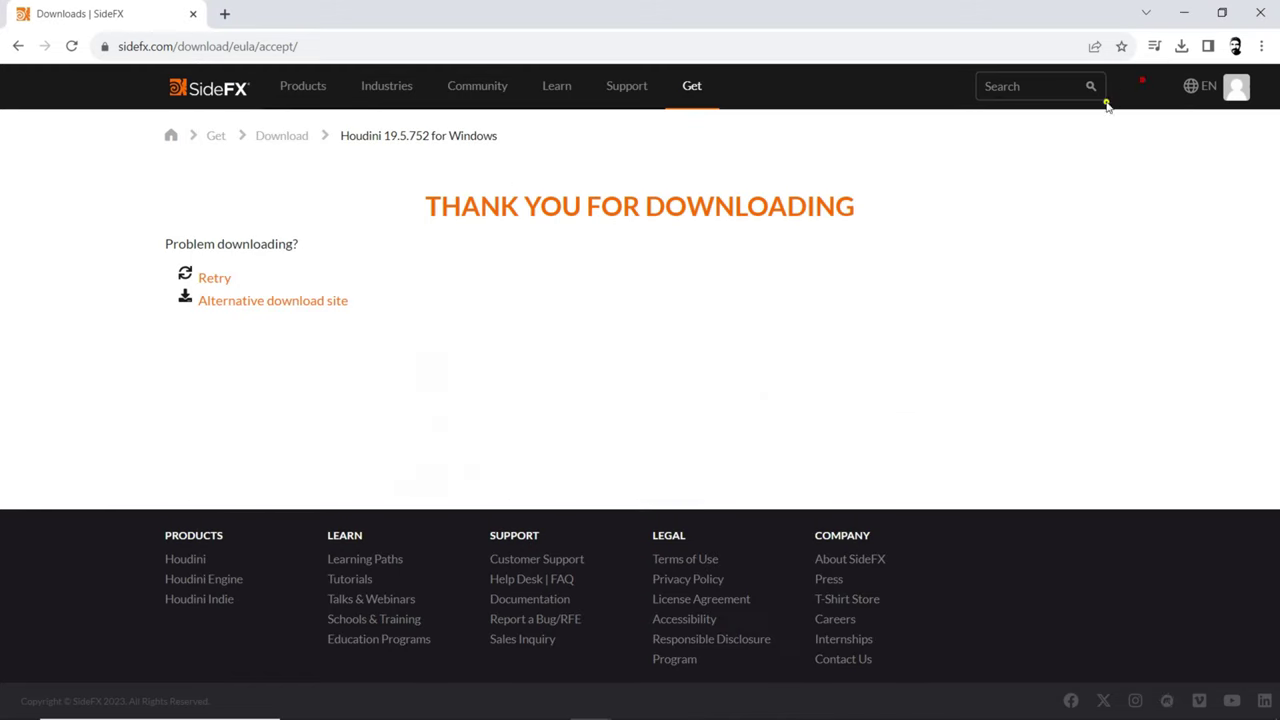
# Step: Minimize the browser, move the Houdini Launcher desktop shortcut below the Unreal Engine 5.3 and Blender icons, and start it
pyautogui.click(1182, 16)
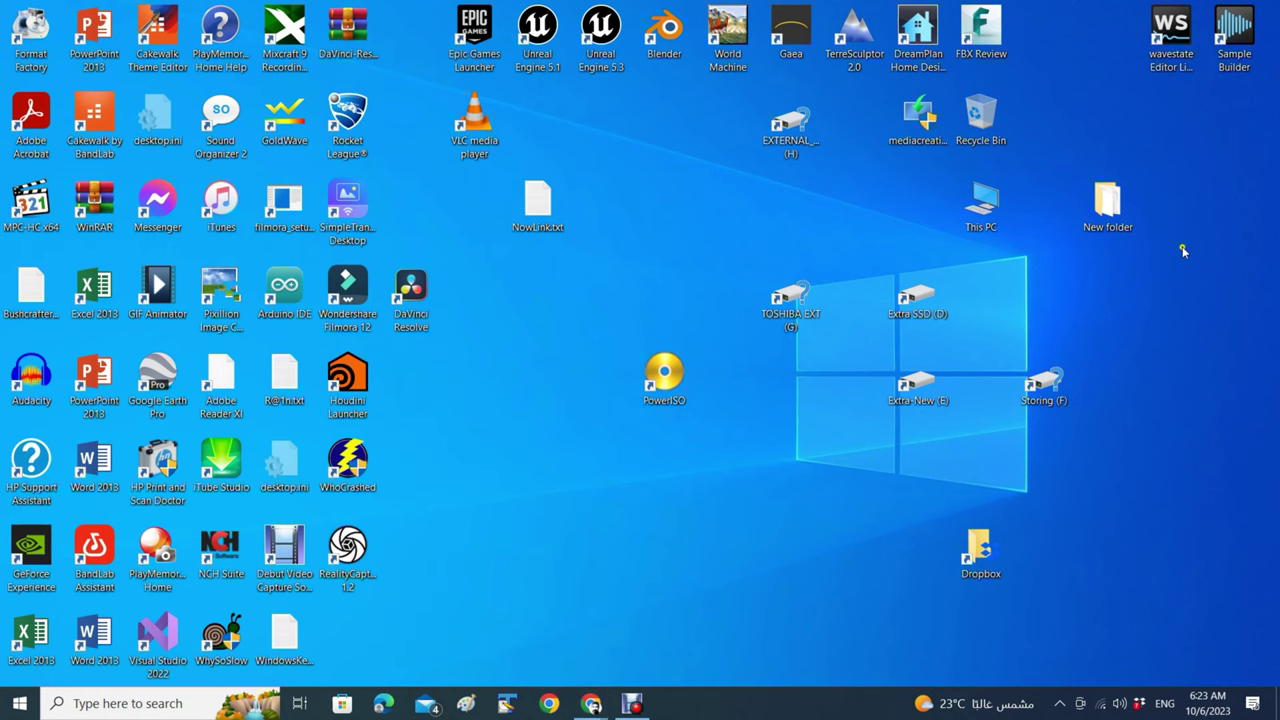
pyautogui.moveTo(380, 400); pyautogui.dragTo(665, 150)
pyautogui.doubleClick(660, 125)
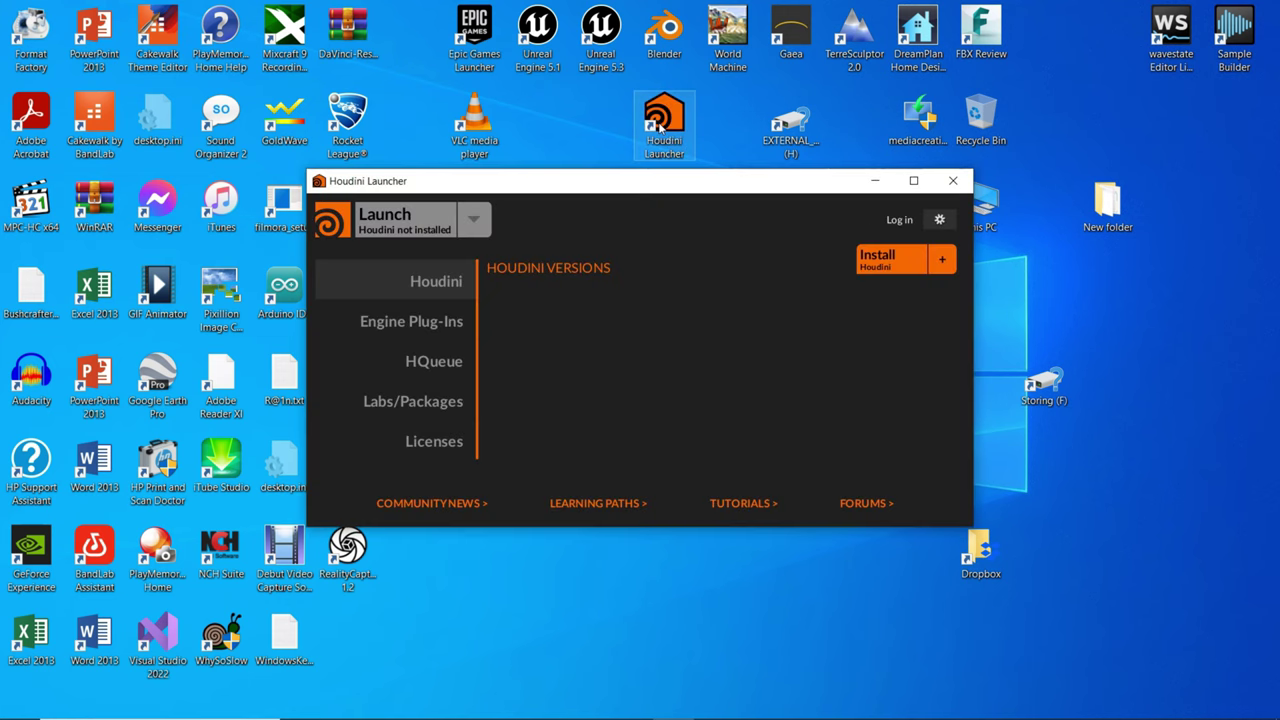
# Step: Log in to Houdini Launcher with the SideFX account through the browser, and close the login page
pyautogui.click(900, 221)
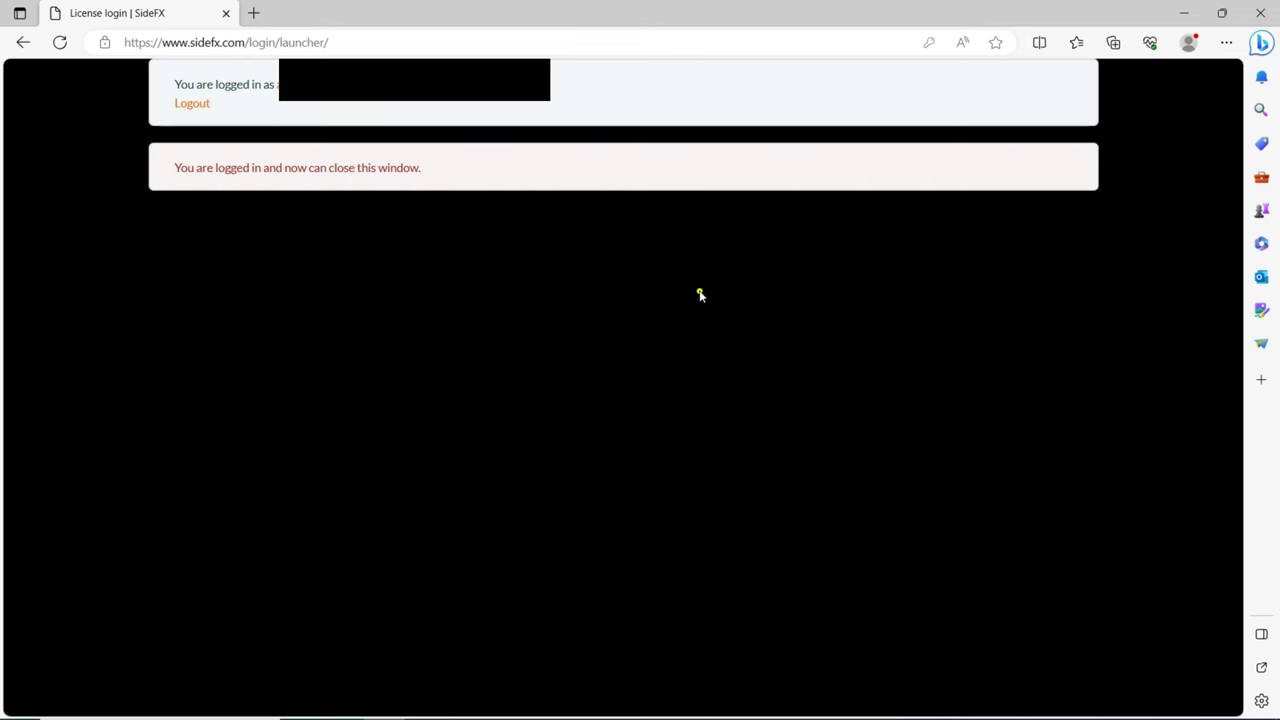
pyautogui.click(225, 13)
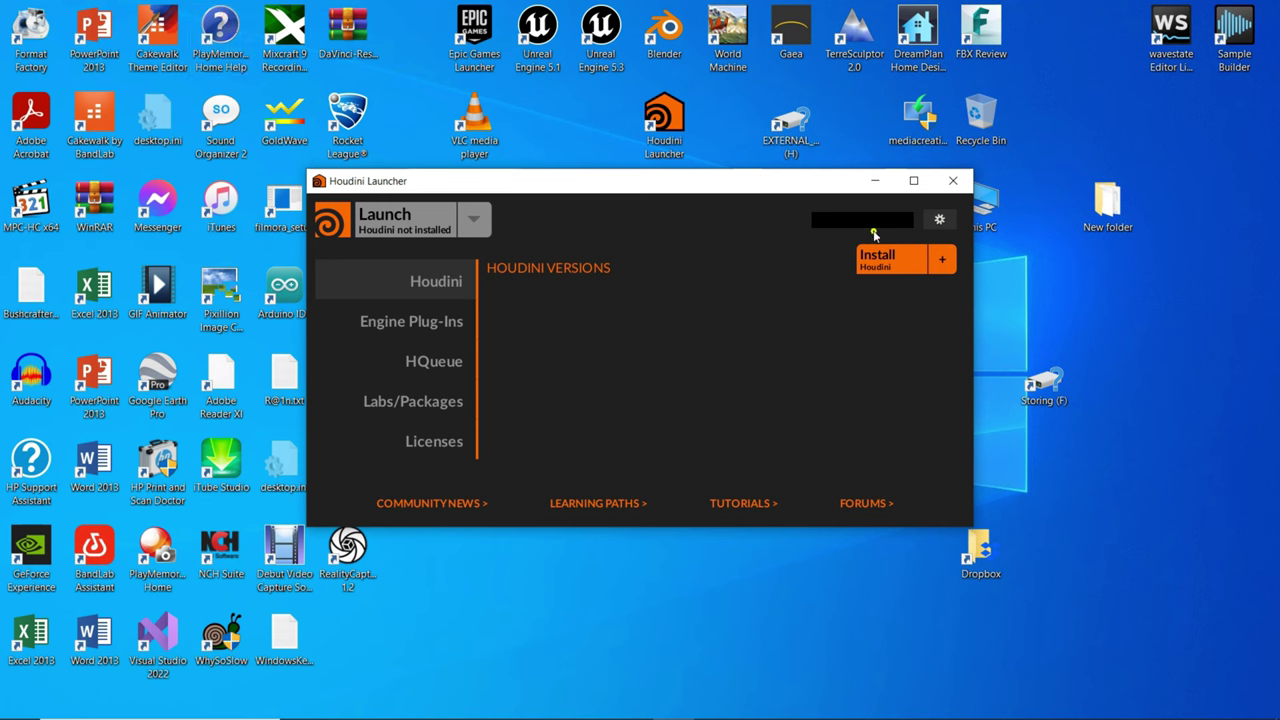
pyautogui.click(909, 229)
# Step: Start an Engine Plug-Ins installation in Houdini Launcher and choose Production Build 19.5.752 as the version
pyautogui.click(448, 338)
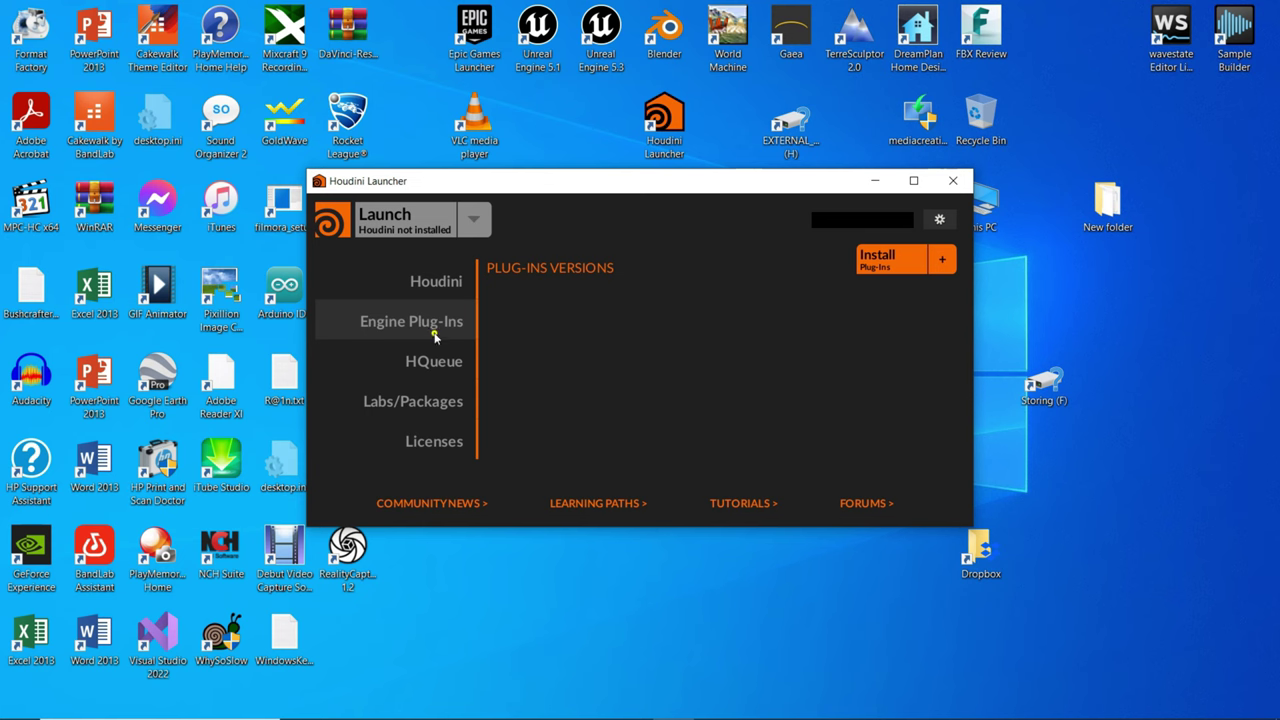
pyautogui.click(885, 268)
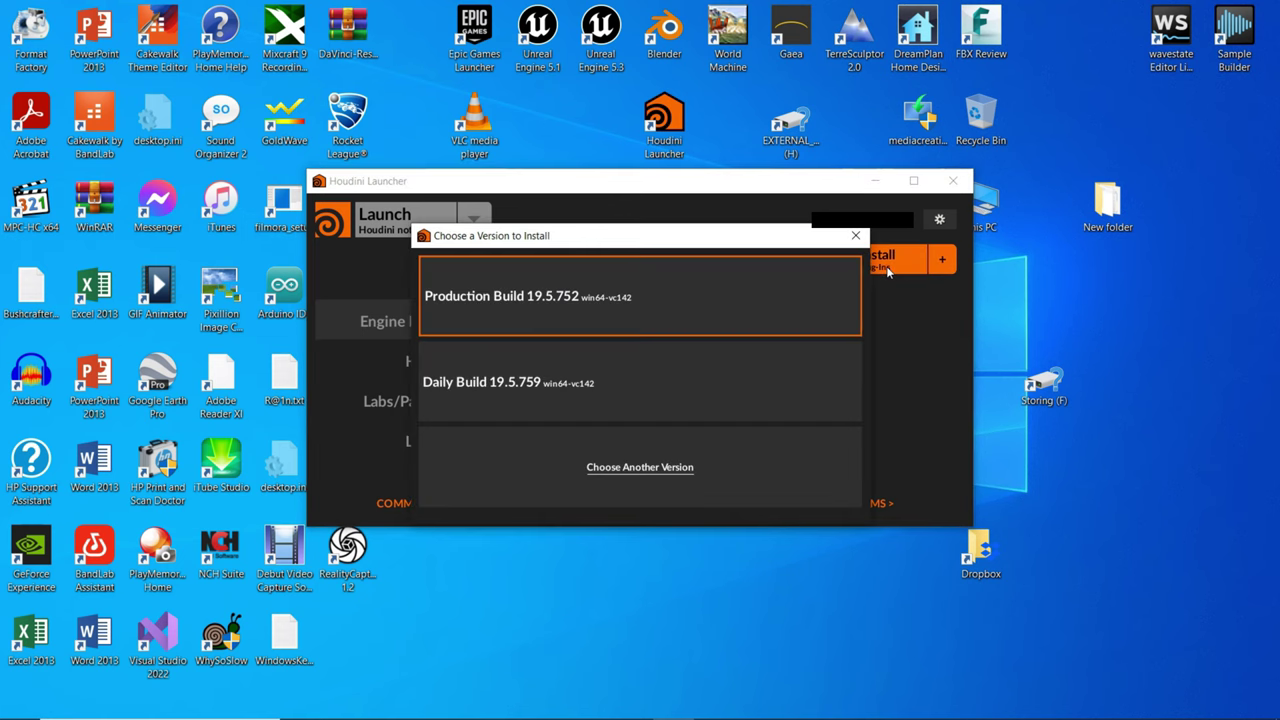
pyautogui.click(741, 308)
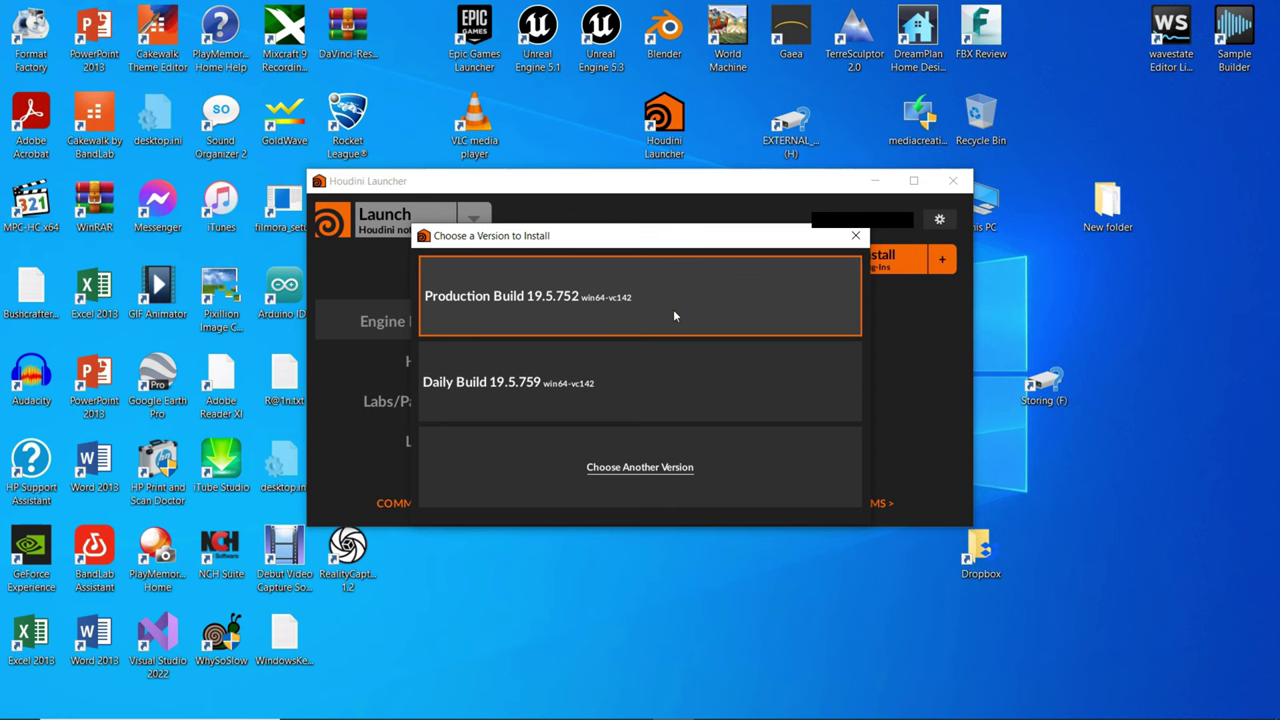
pyautogui.click(637, 314)
pyautogui.click(587, 372)
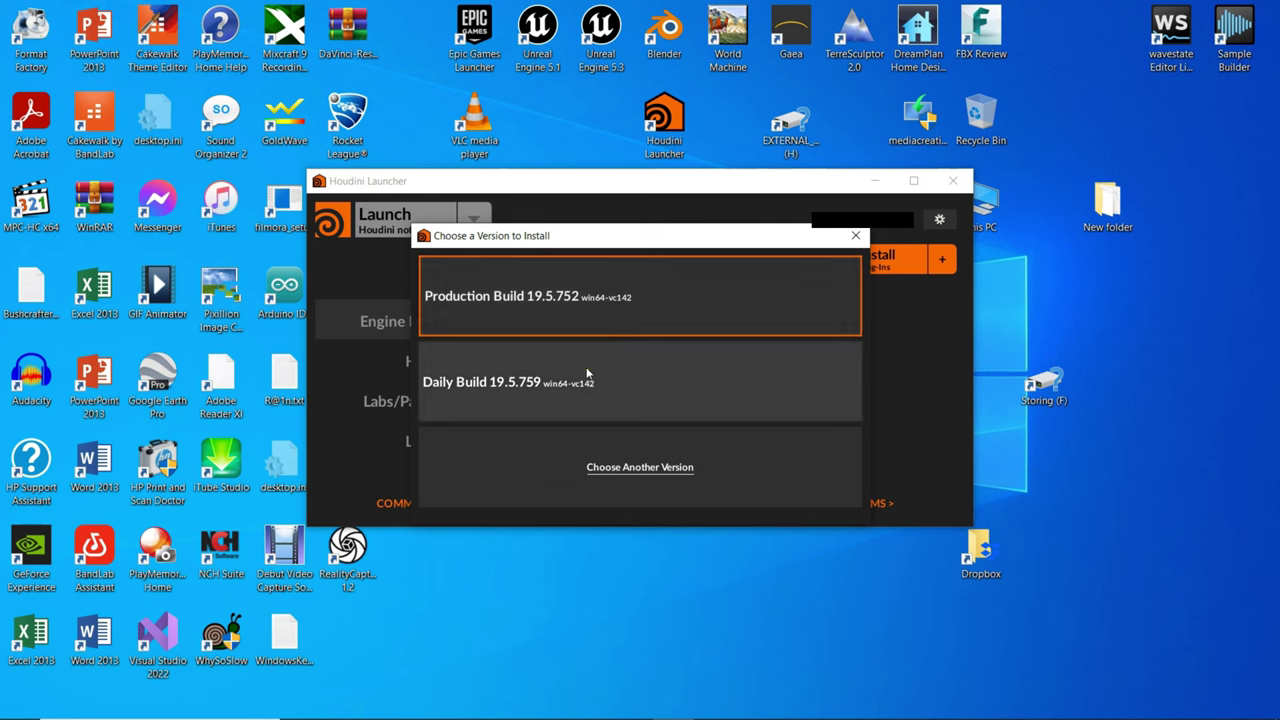
pyautogui.click(605, 298)
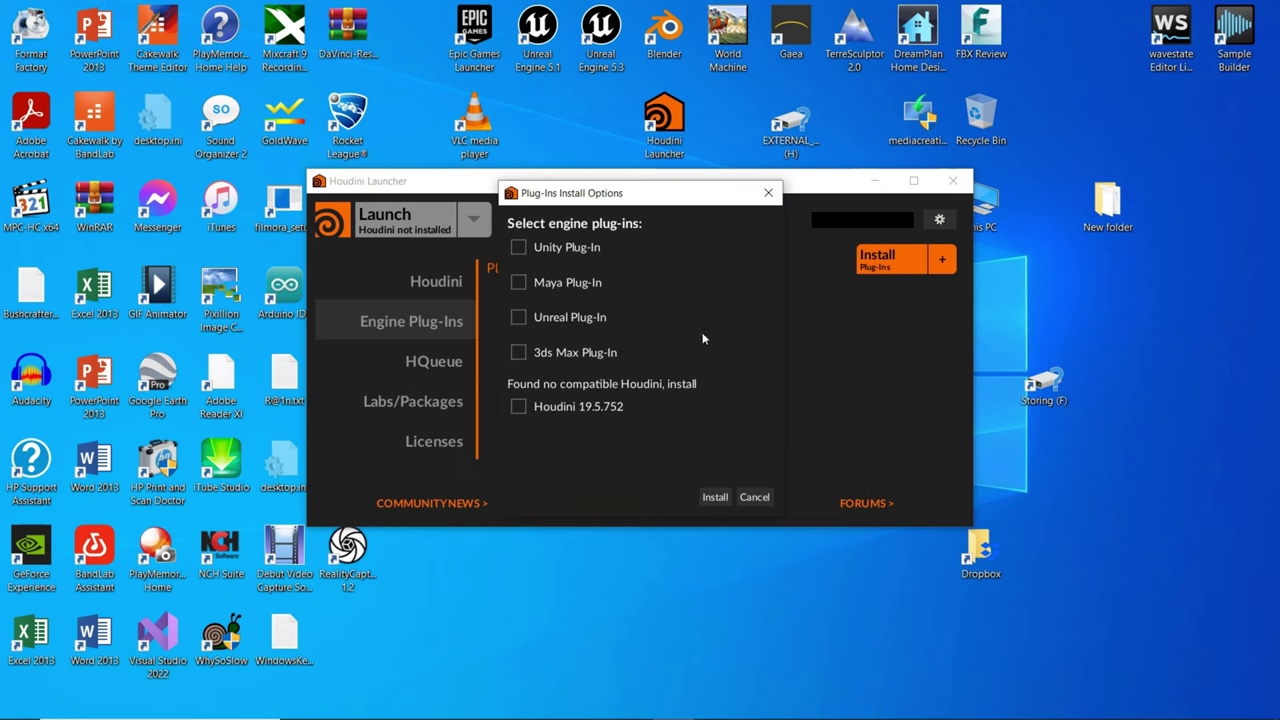
# Step: Install only the Unreal Plug-In, agree to the license agreement and dismiss the Houdini compatibility warning
pyautogui.click(520, 322)
pyautogui.click(716, 499)
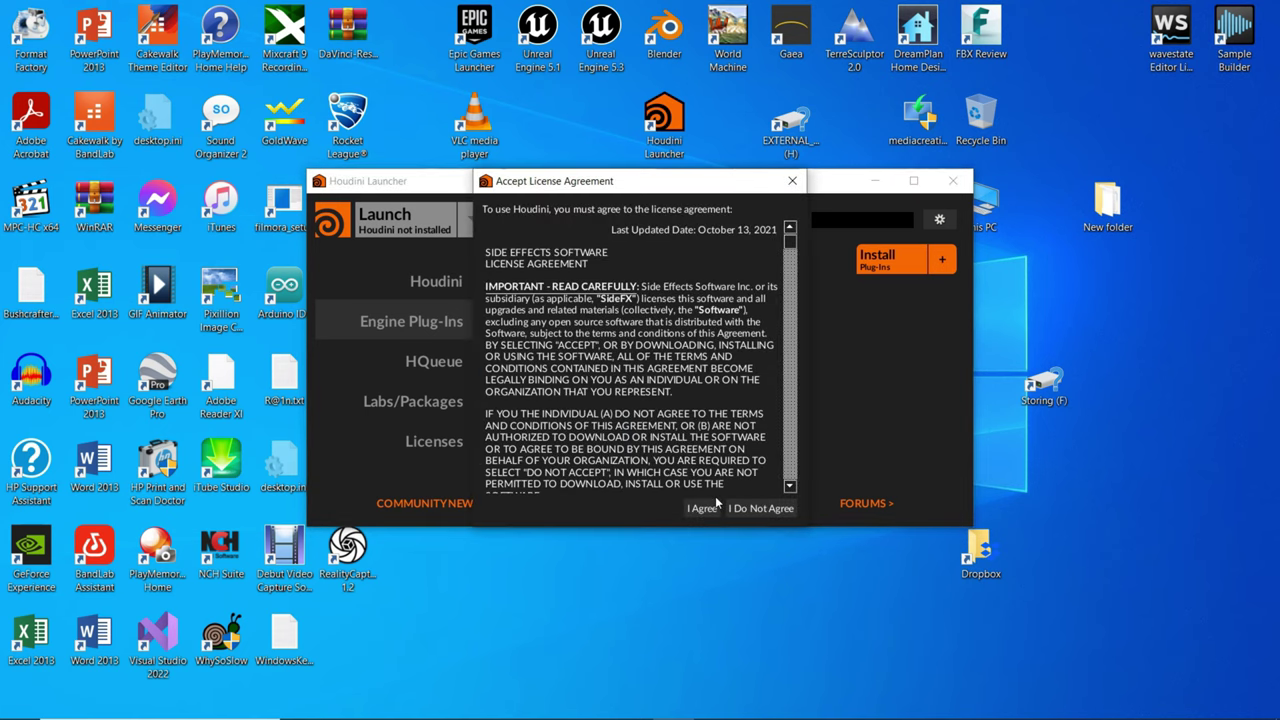
pyautogui.click(704, 508)
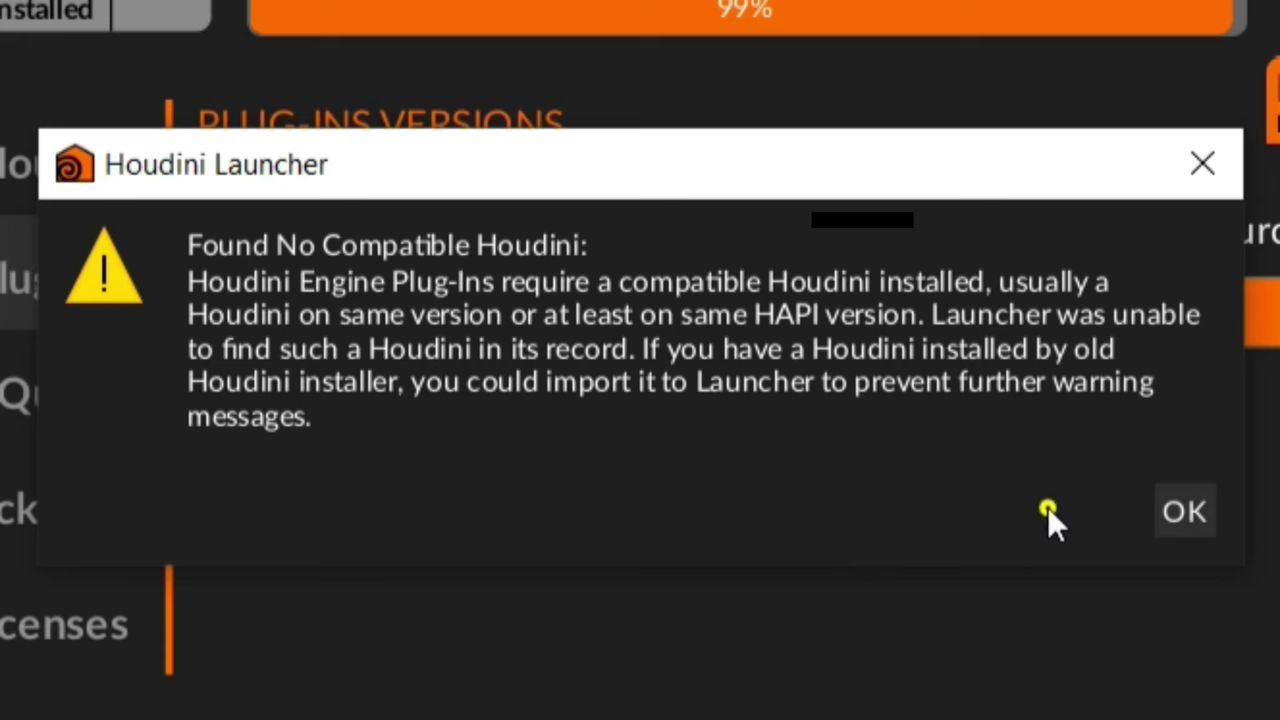
pyautogui.click(1168, 510)
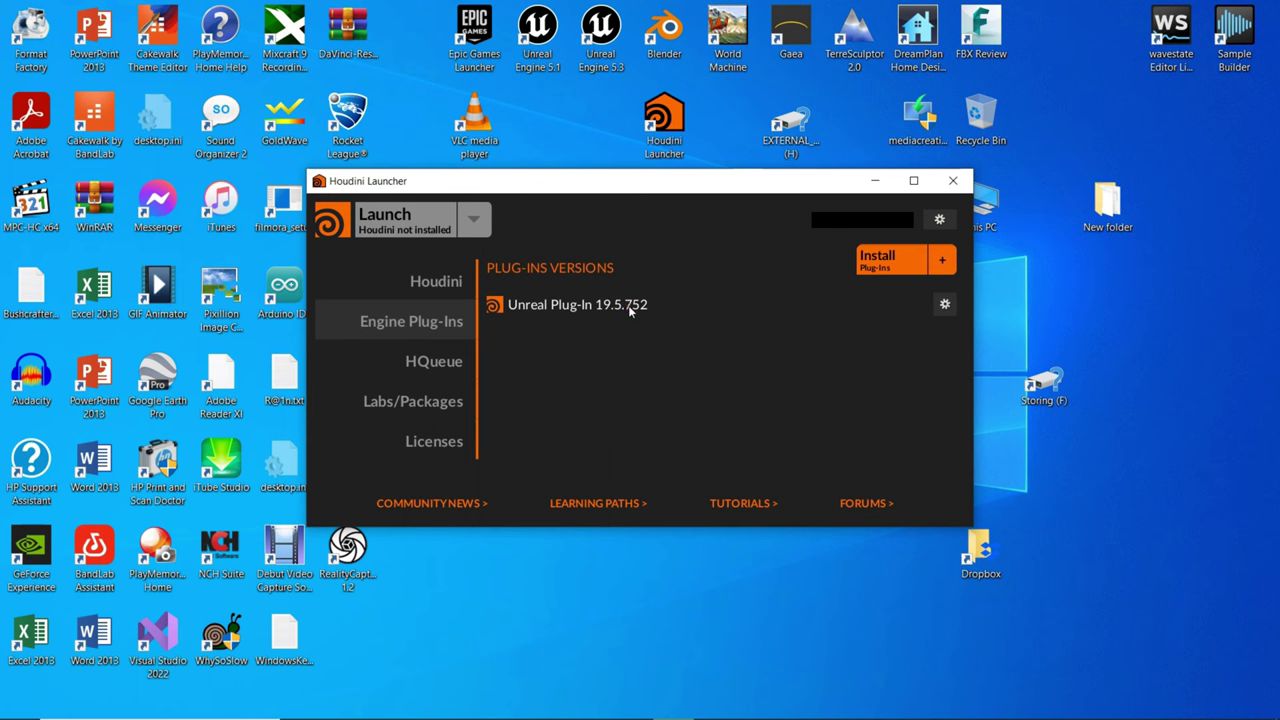
# Step: Start another Engine Plug-Ins installation, selecting only Houdini 19.5.759 in the install options, and install it
pyautogui.click(450, 360)
pyautogui.click(420, 321)
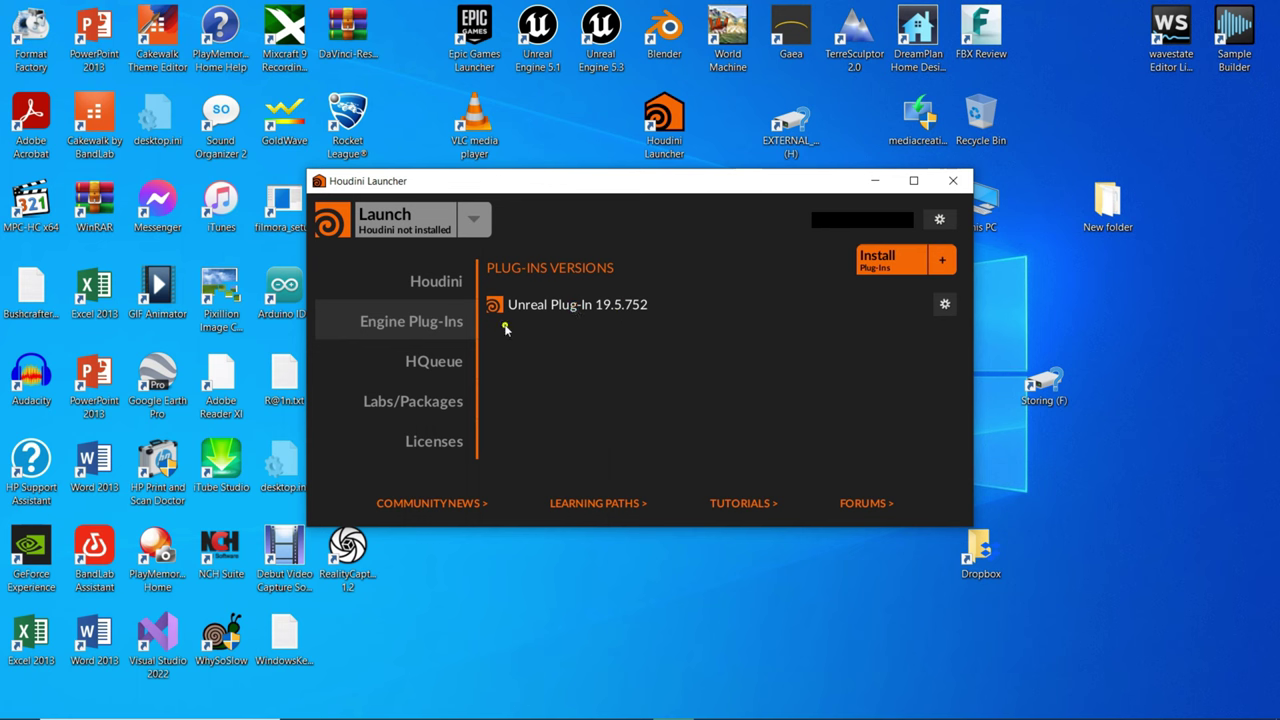
pyautogui.click(876, 260)
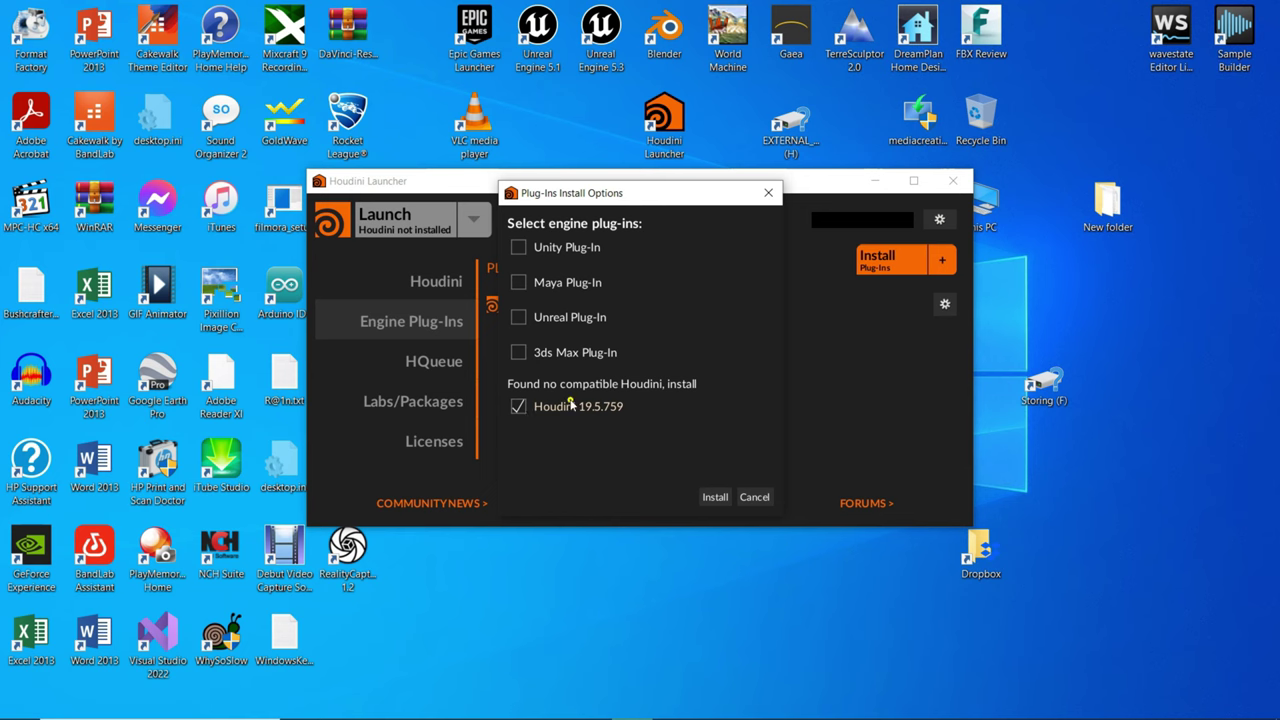
pyautogui.click(714, 497)
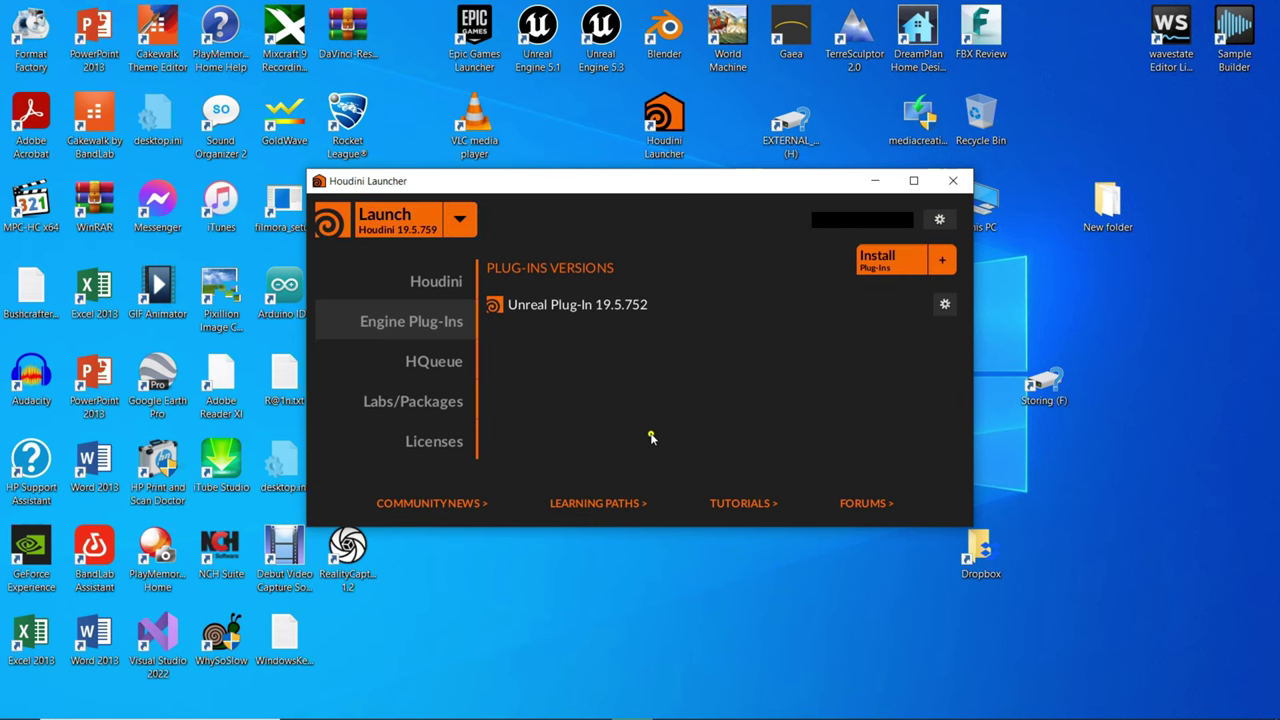
# Step: Launch Houdini 19.5.759 from Houdini Launcher and close its Start Here window
pyautogui.click(418, 222)
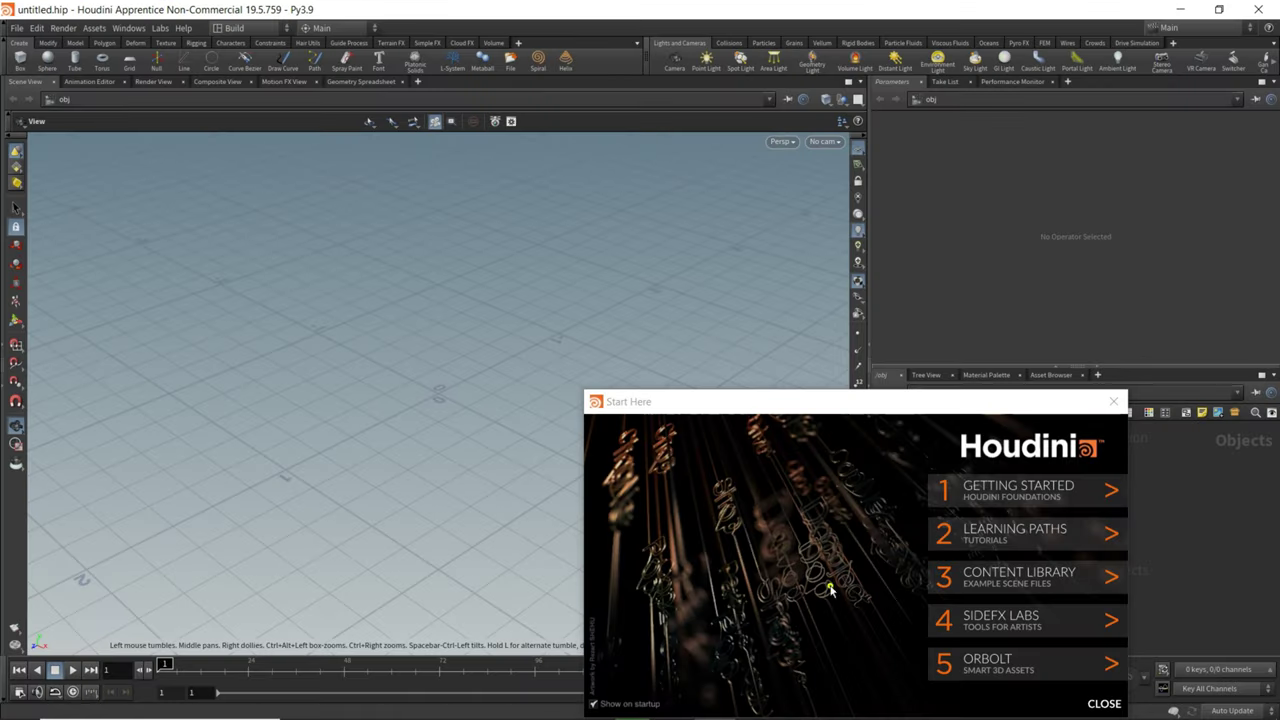
pyautogui.click(1104, 703)
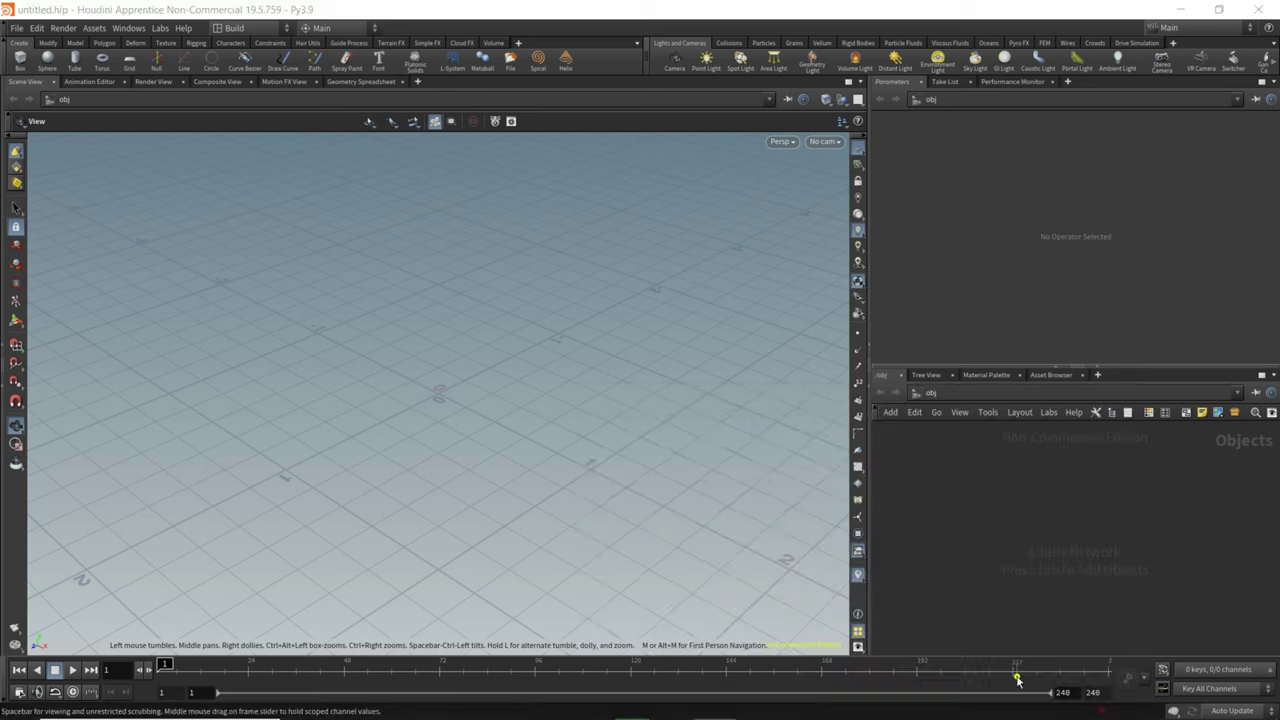
# Step: Leave Houdini and open the Program Files-Ext\Houdini Engine\Unreal\19.5.752 folder on drive E in File Explorer
pyautogui.click(15, 32)
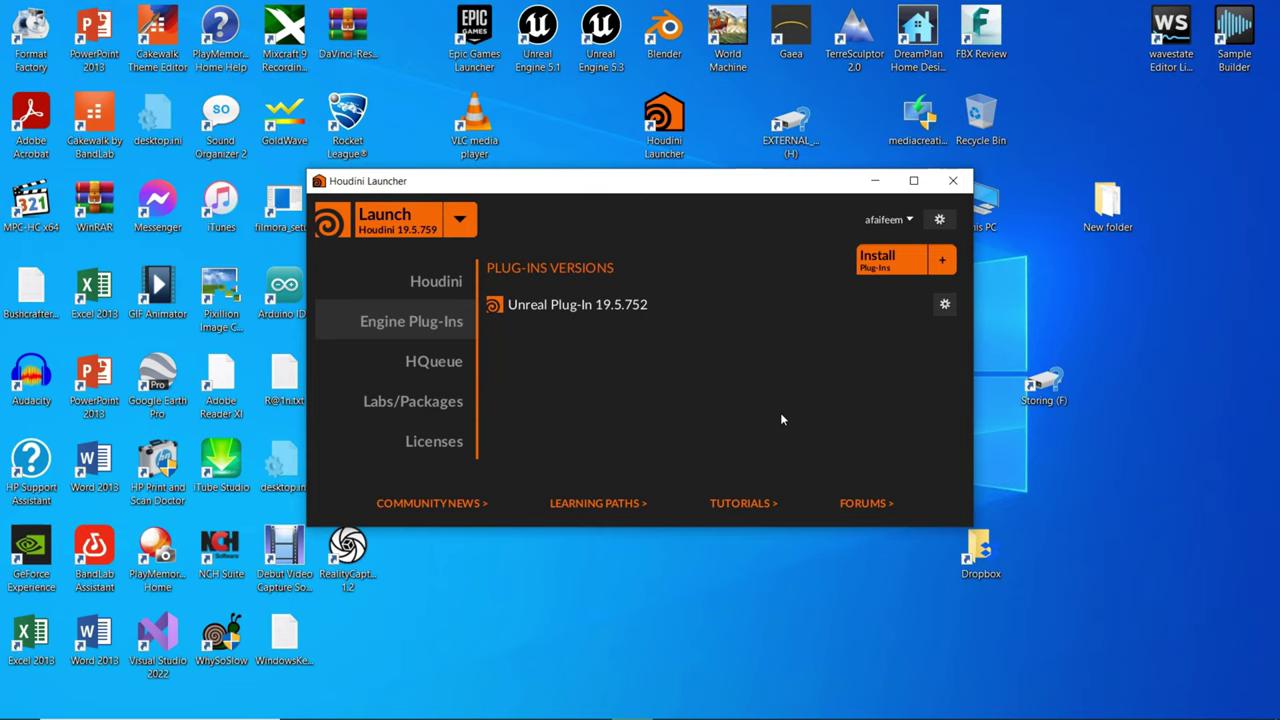
pyautogui.click(50, 300)
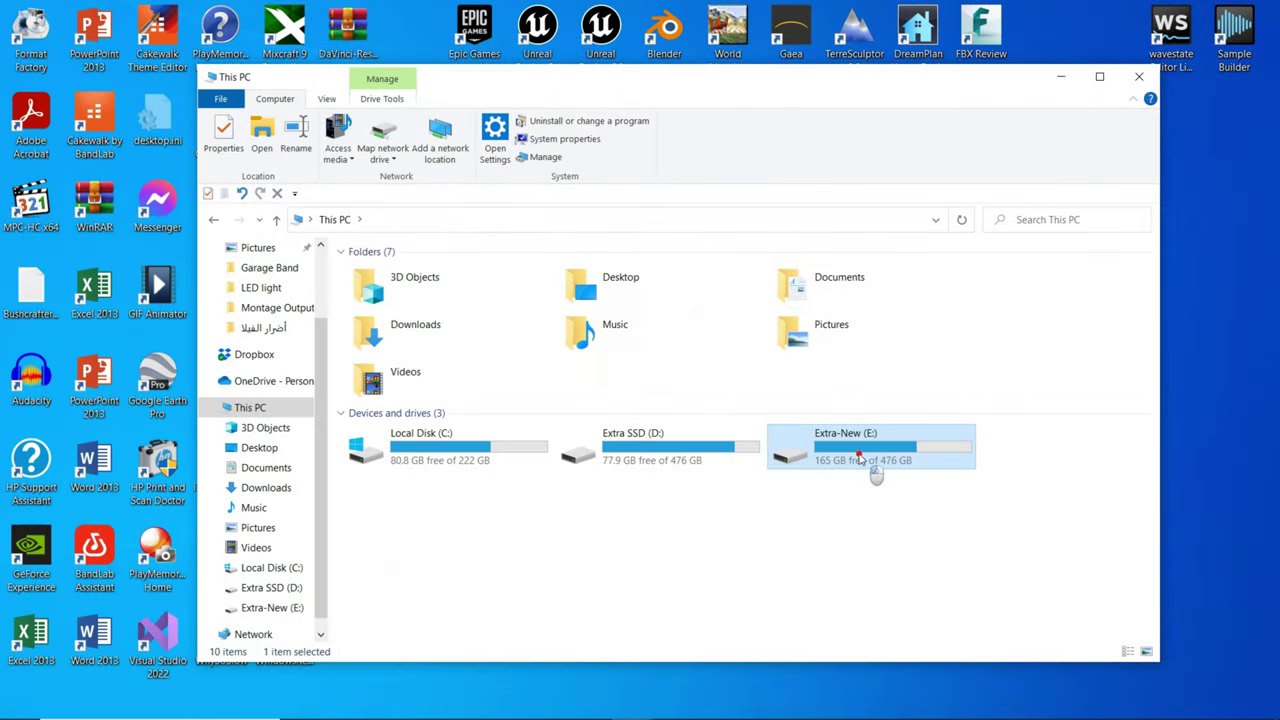
pyautogui.doubleClick(859, 457)
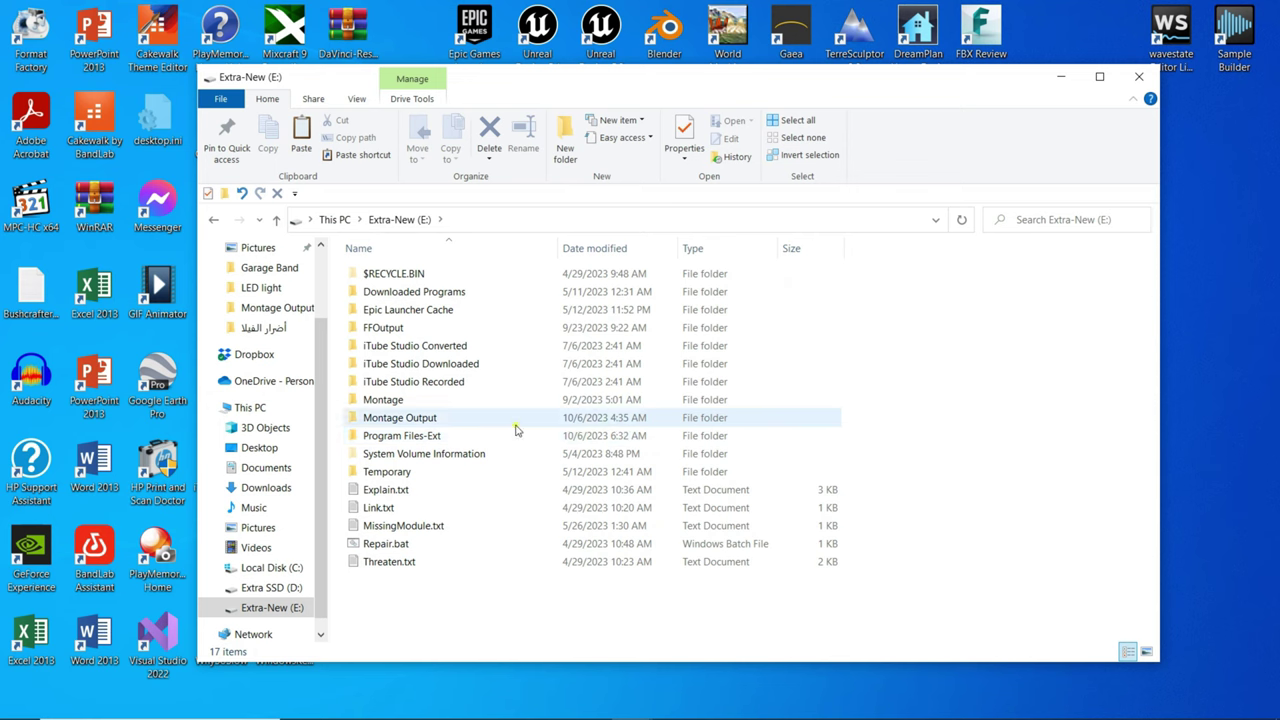
pyautogui.doubleClick(425, 436)
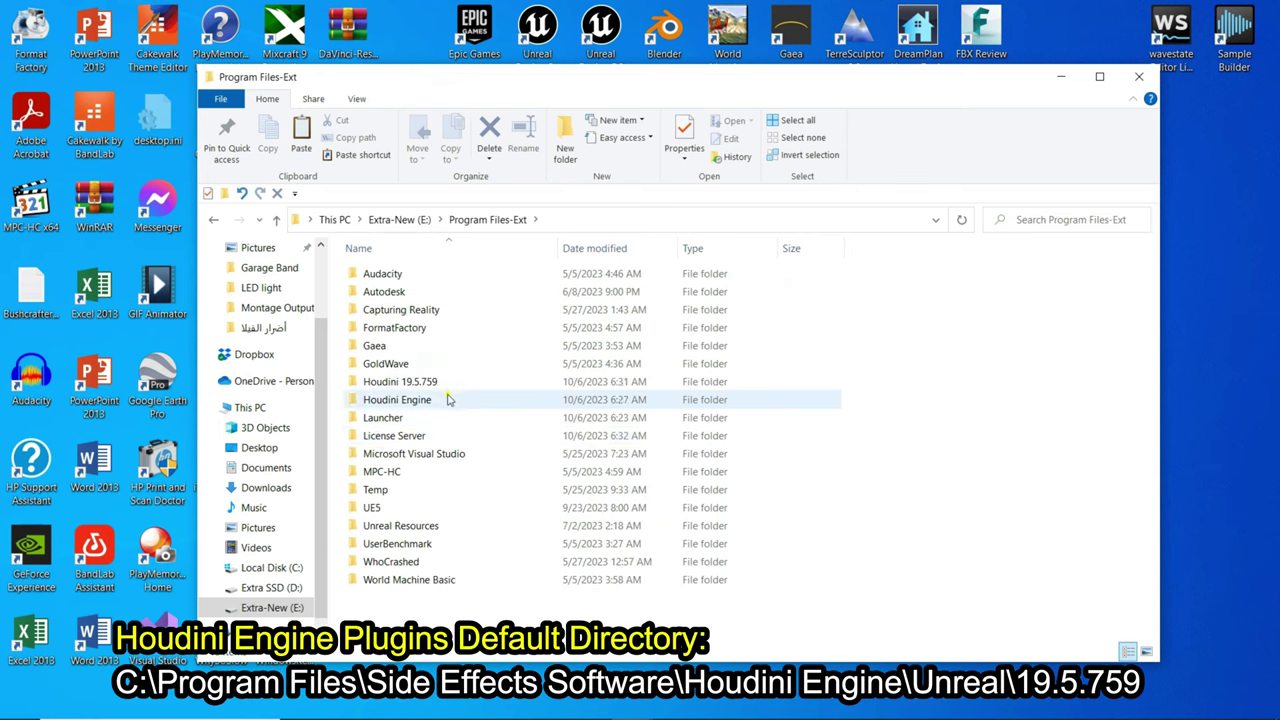
pyautogui.doubleClick(448, 399)
pyautogui.doubleClick(385, 273)
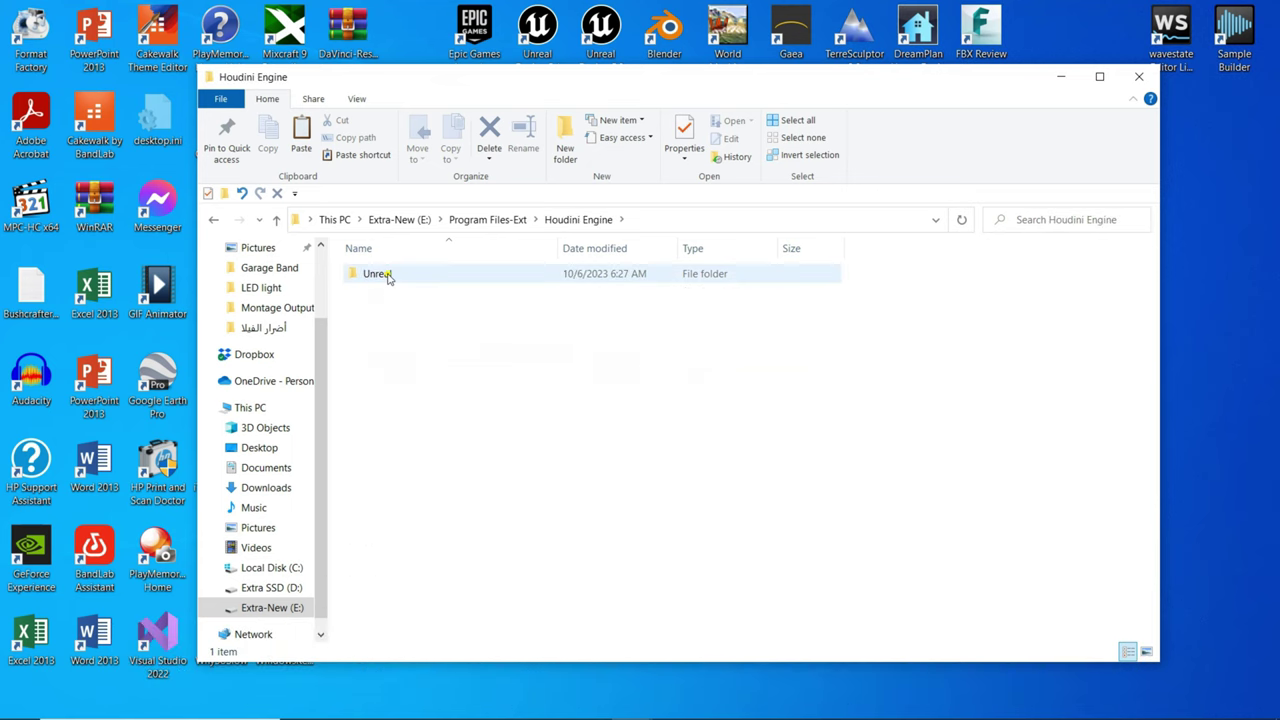
pyautogui.doubleClick(385, 274)
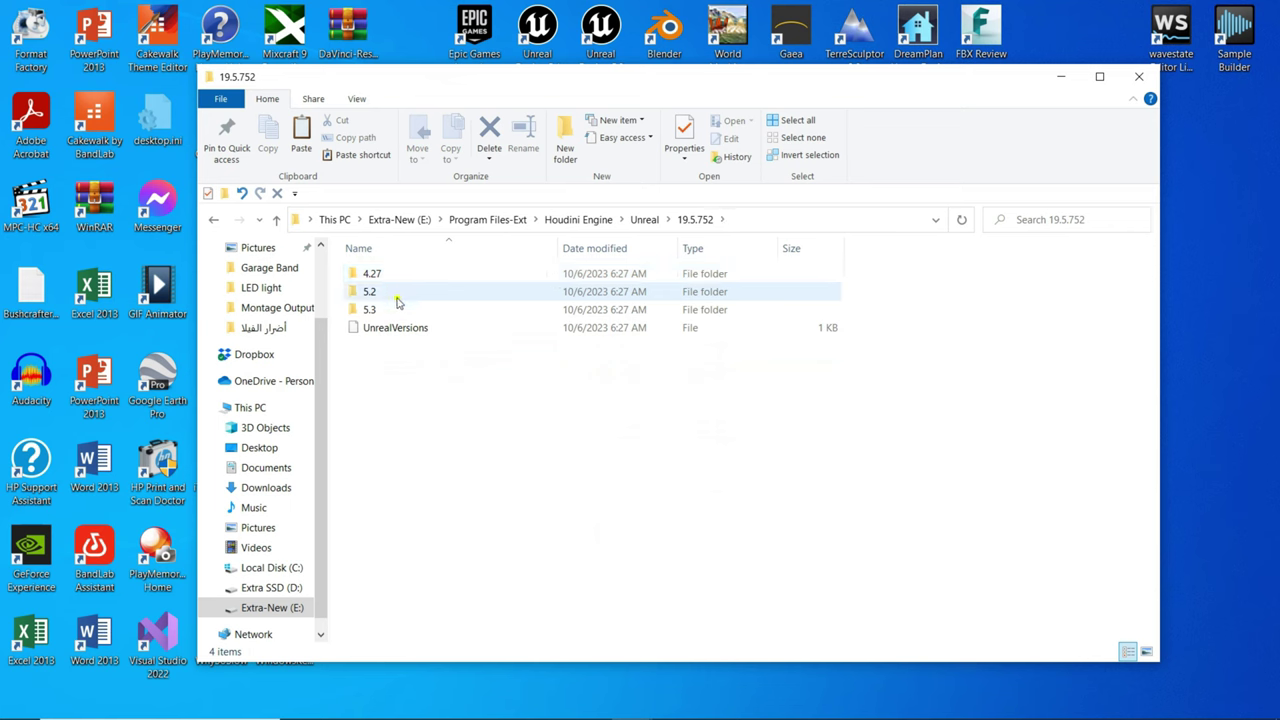
# Step: Check the contents of the HoudiniEngine folder inside the 5.3 folder and copy the whole HoudiniEngine folder
pyautogui.doubleClick(400, 309)
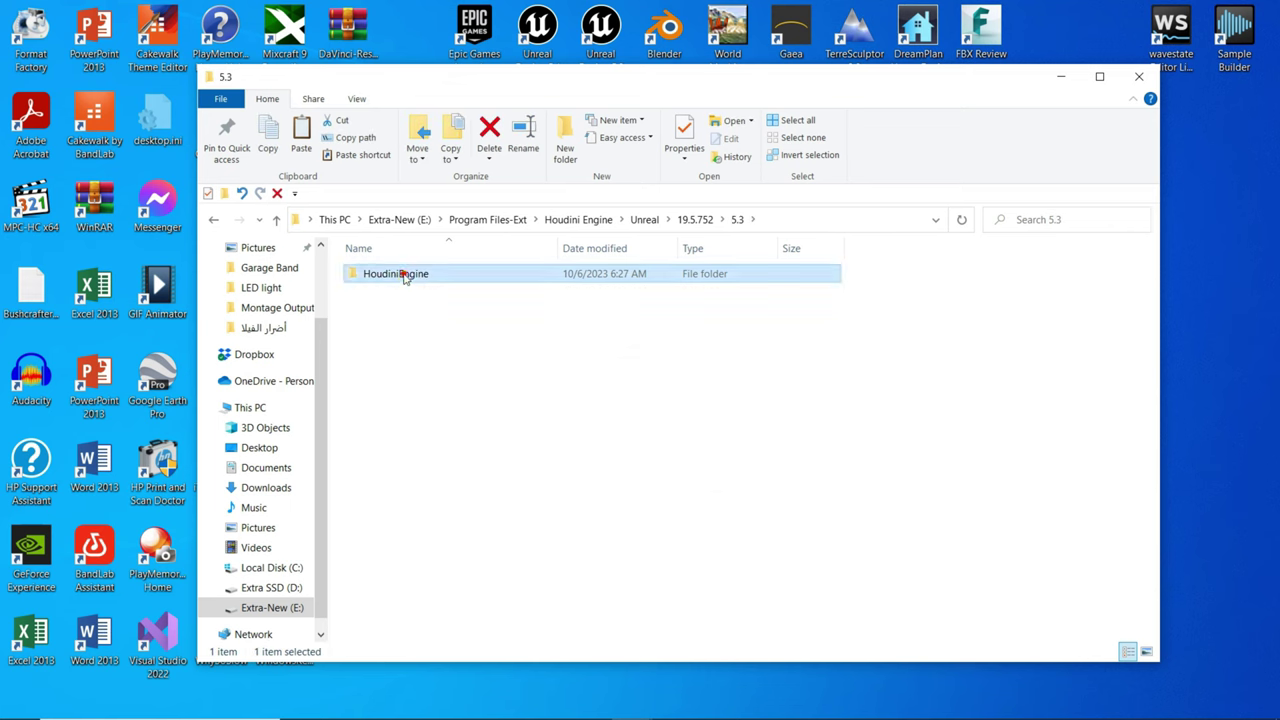
pyautogui.doubleClick(405, 274)
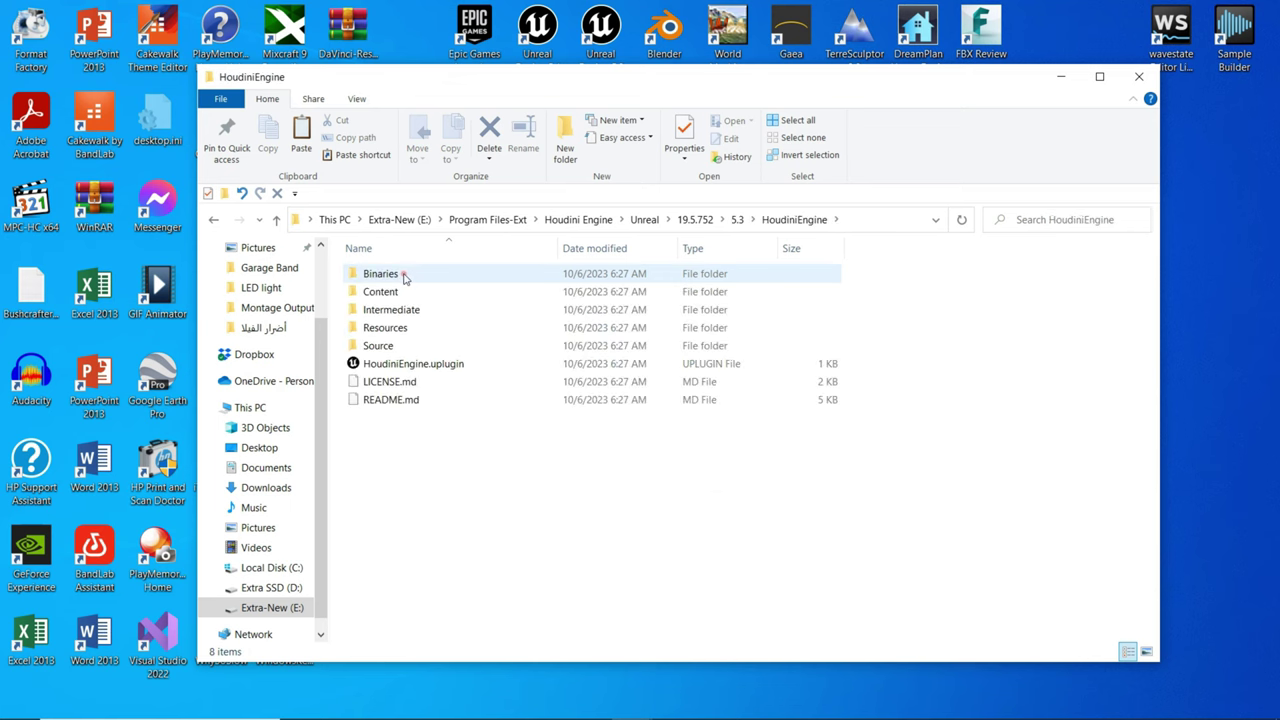
pyautogui.click(737, 219)
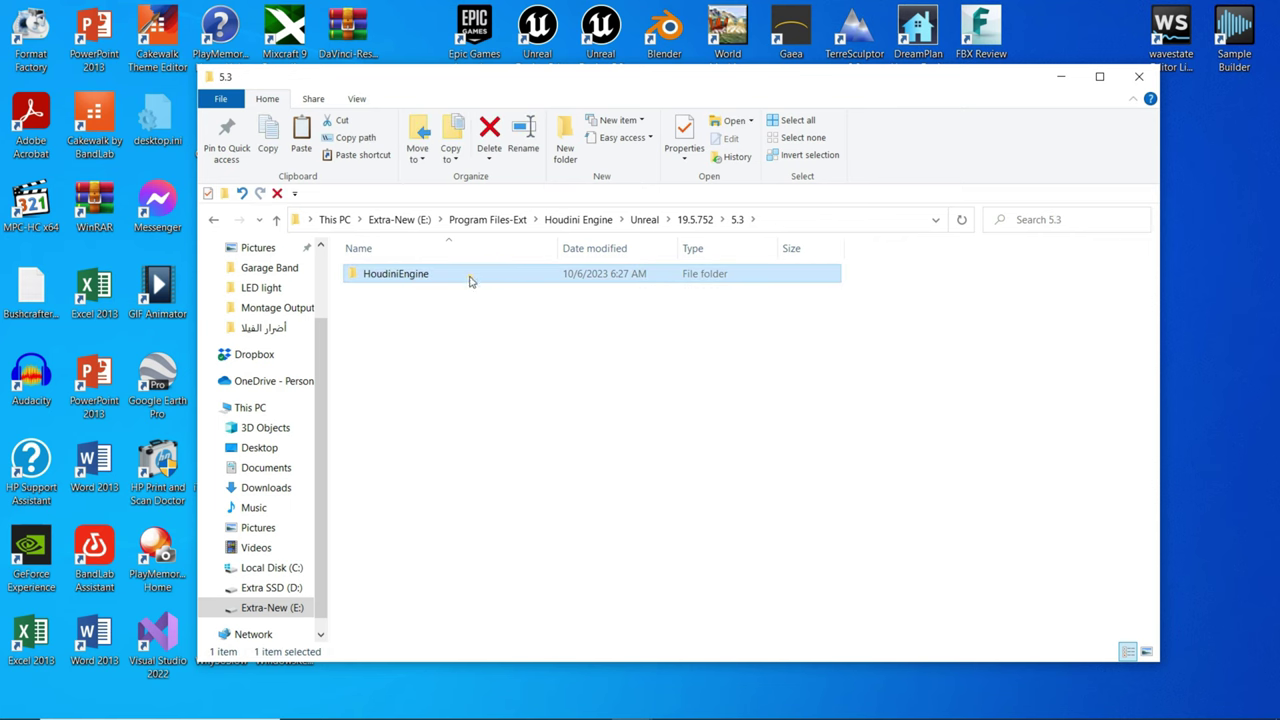
pyautogui.rightClick(471, 279)
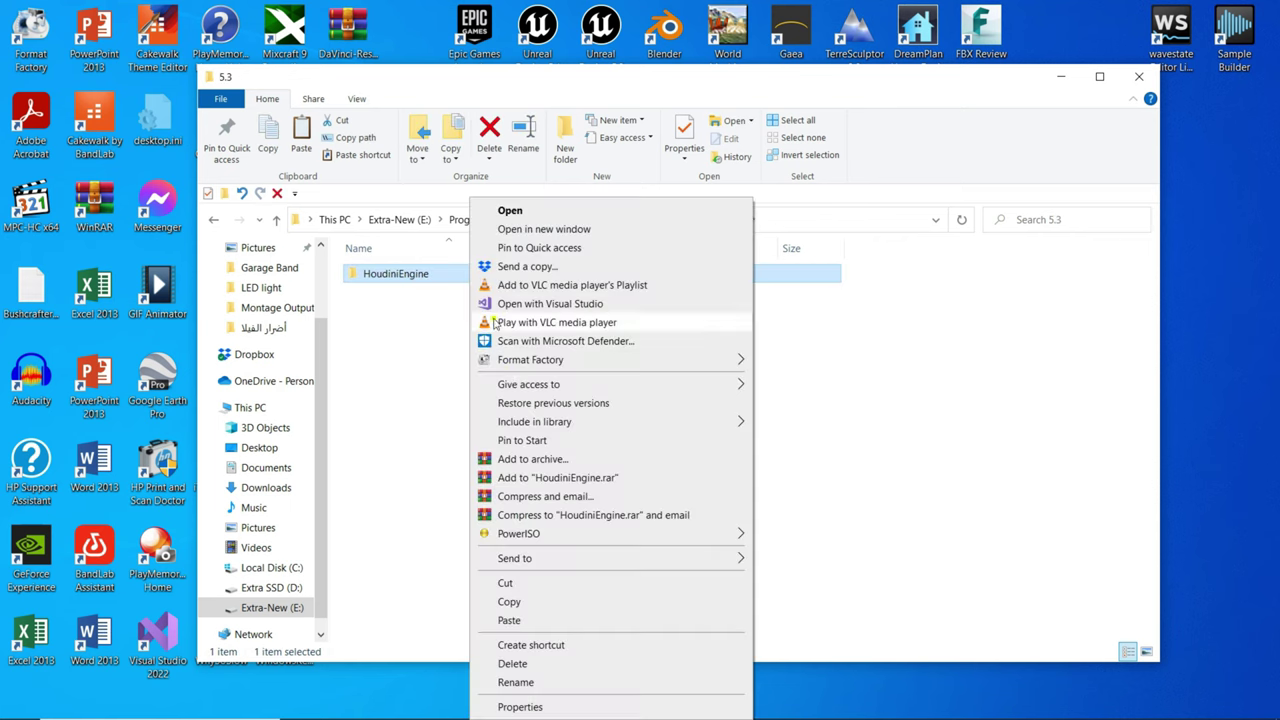
pyautogui.click(527, 602)
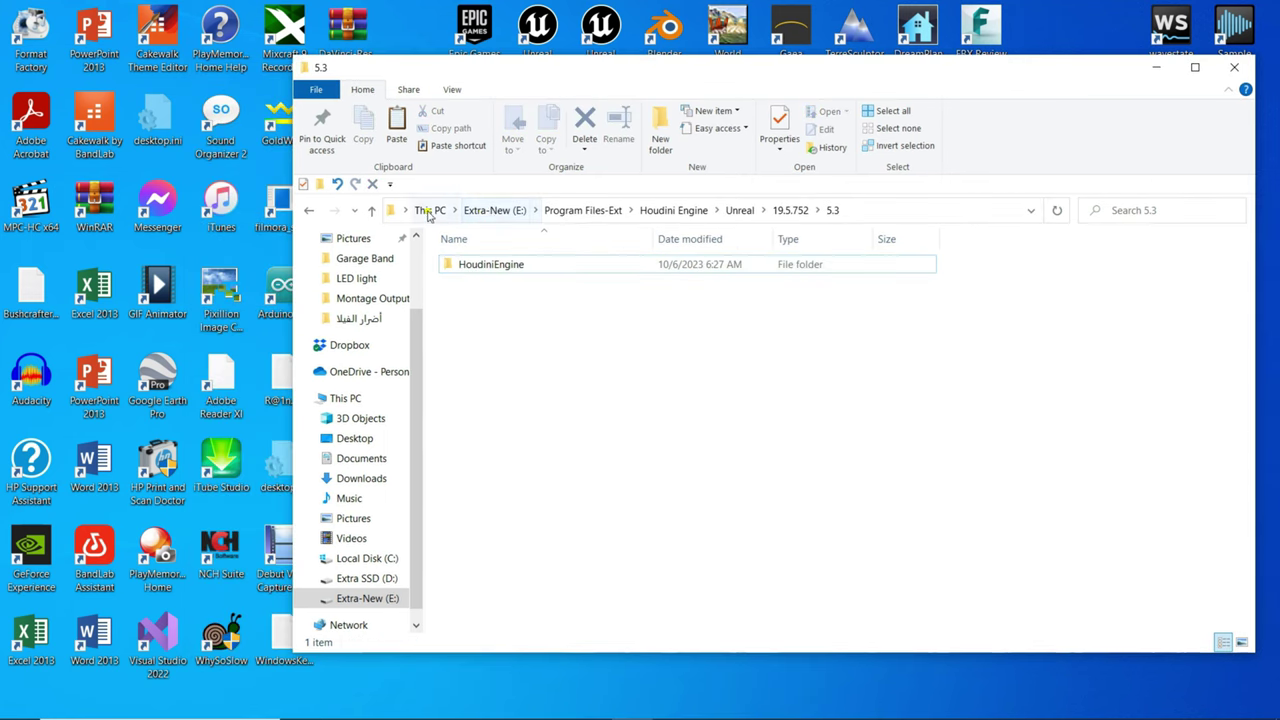
# Step: Go to the Unreal Engine runtime plug-in folder at Program Files-Ext\UE5\UE_5.3\Engine\Plugins\Runtime on drive E
pyautogui.click(428, 209)
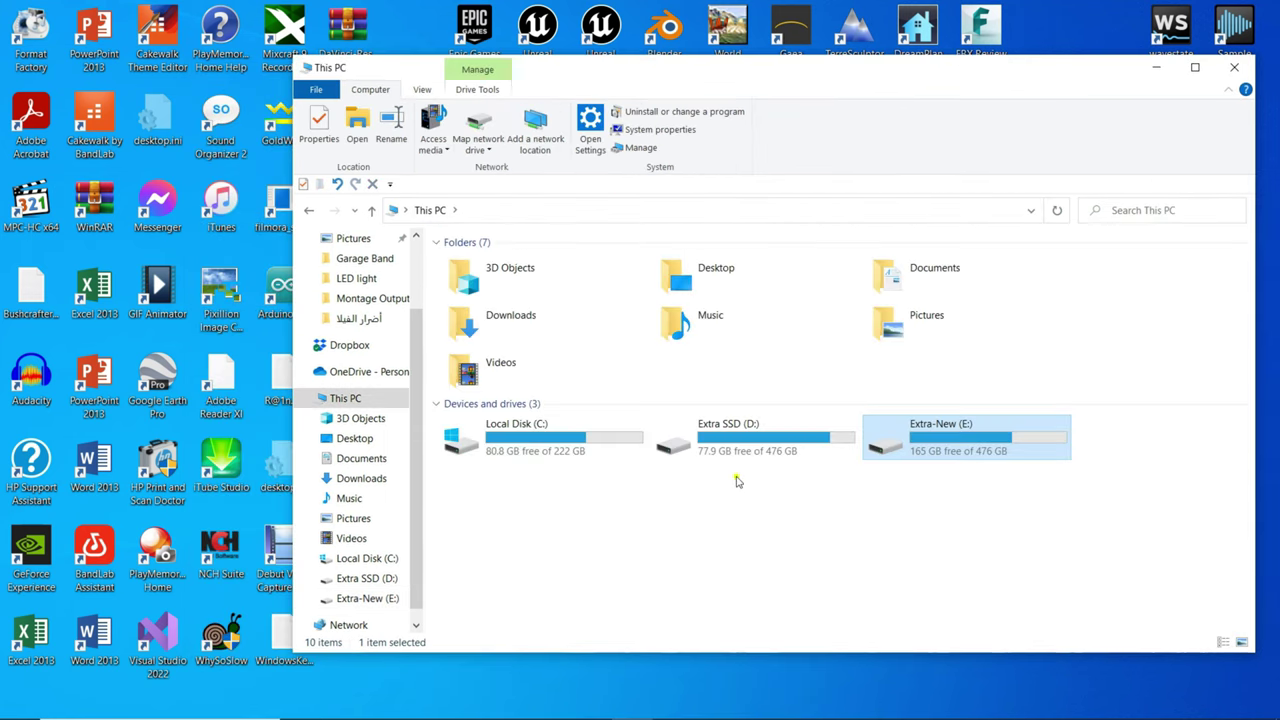
pyautogui.doubleClick(955, 427)
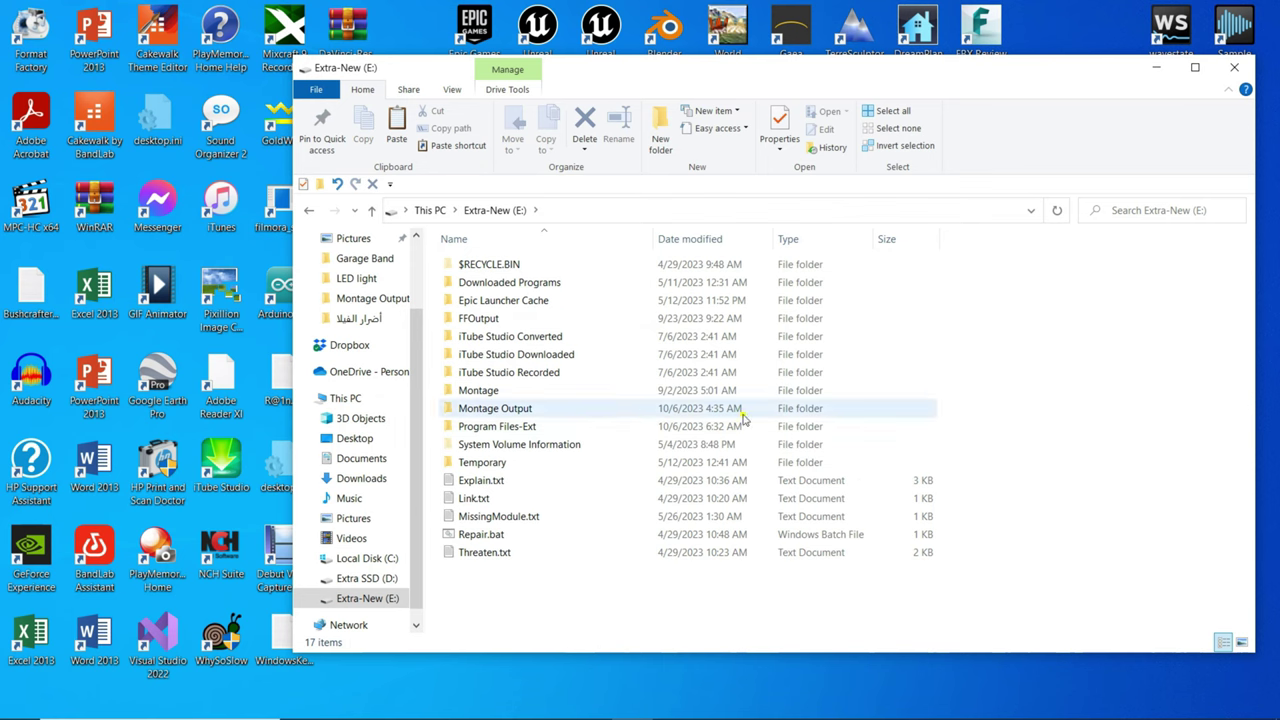
pyautogui.doubleClick(565, 427)
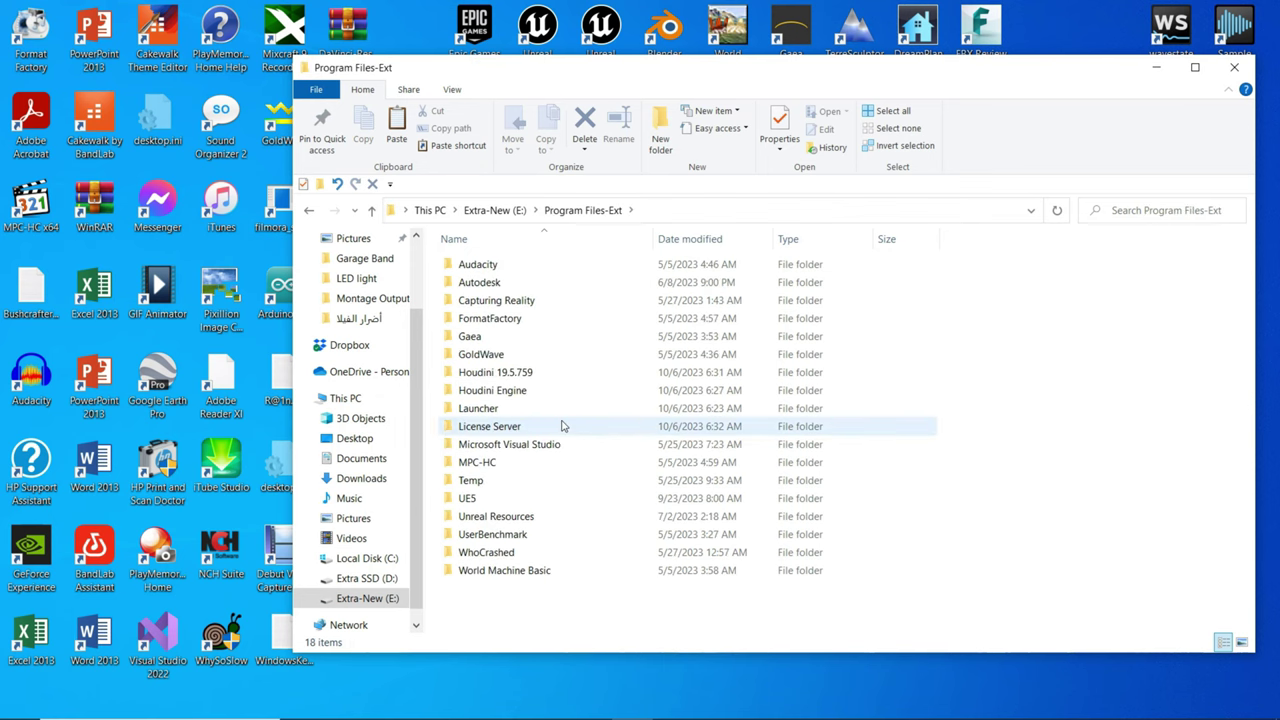
pyautogui.doubleClick(529, 499)
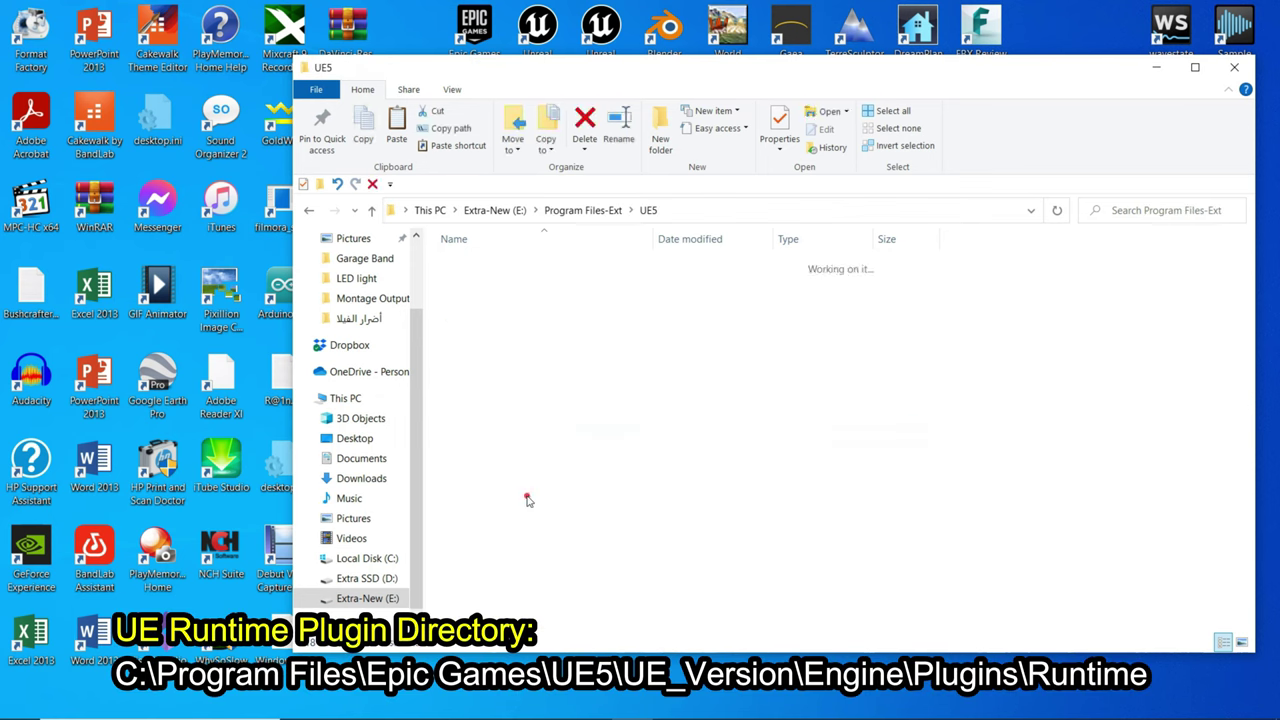
pyautogui.doubleClick(484, 320)
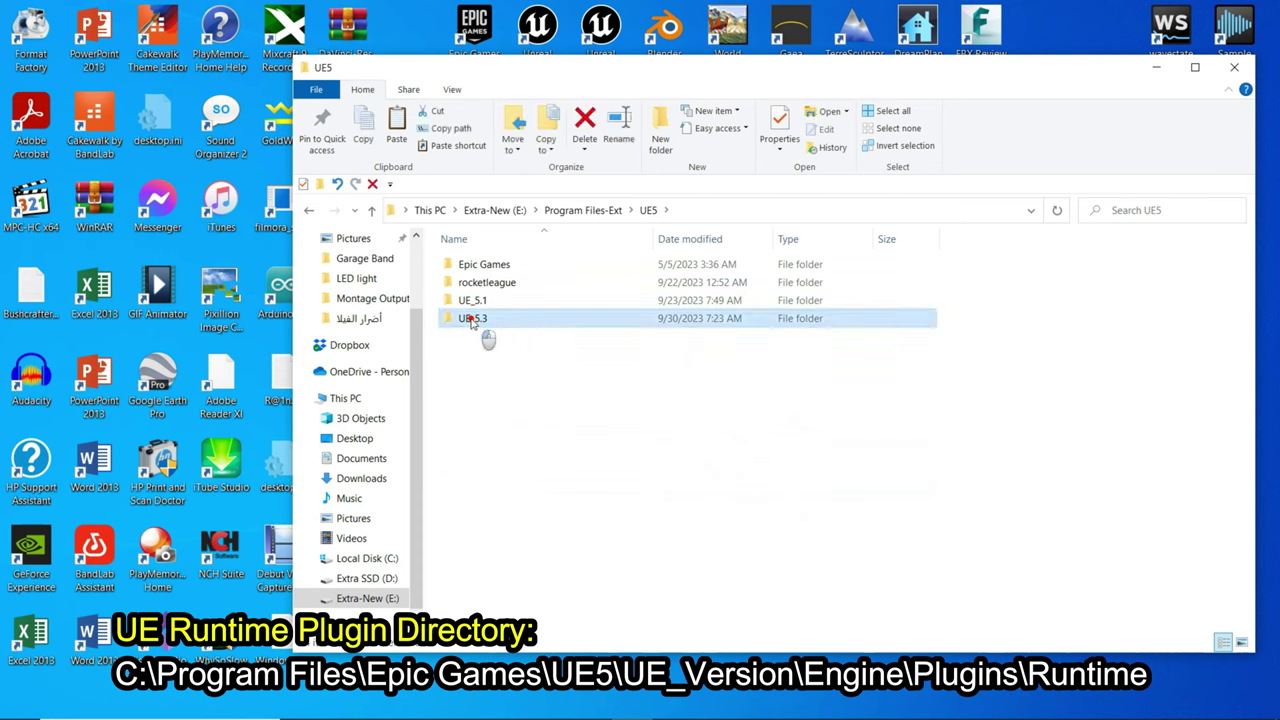
pyautogui.doubleClick(472, 282)
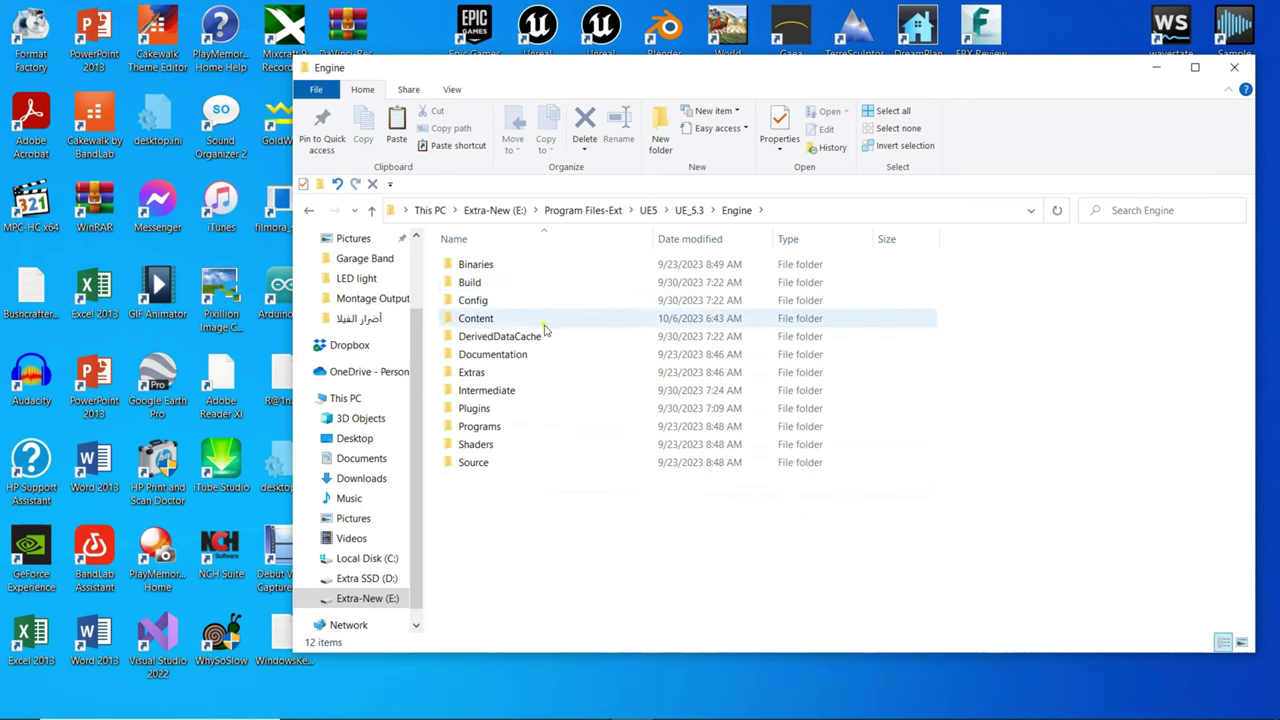
pyautogui.doubleClick(495, 408)
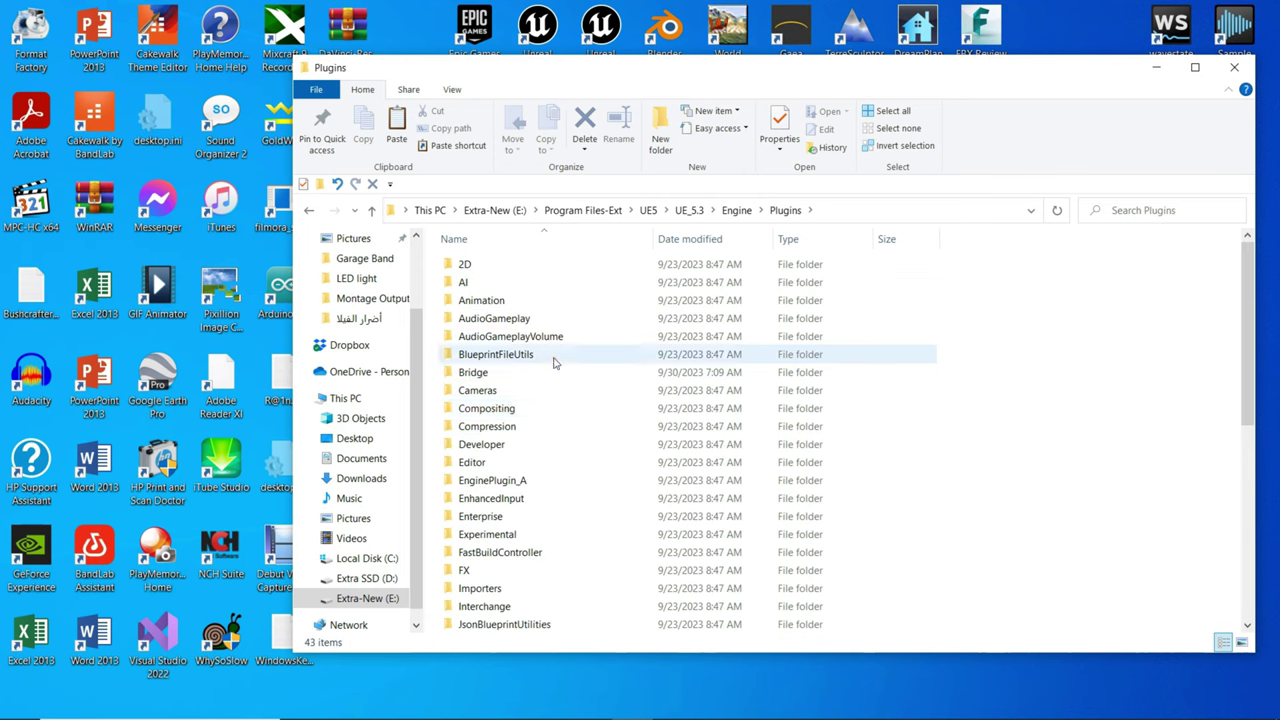
pyautogui.scroll(-7, 560, 375)
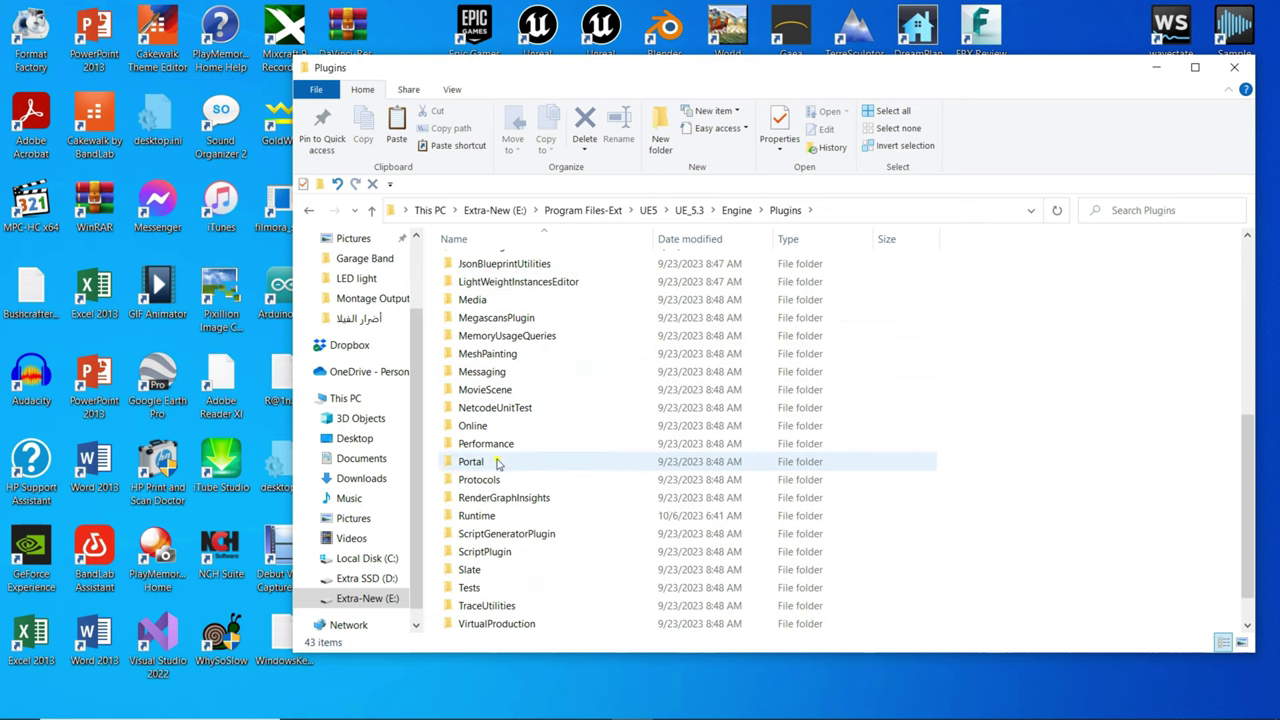
pyautogui.doubleClick(477, 515)
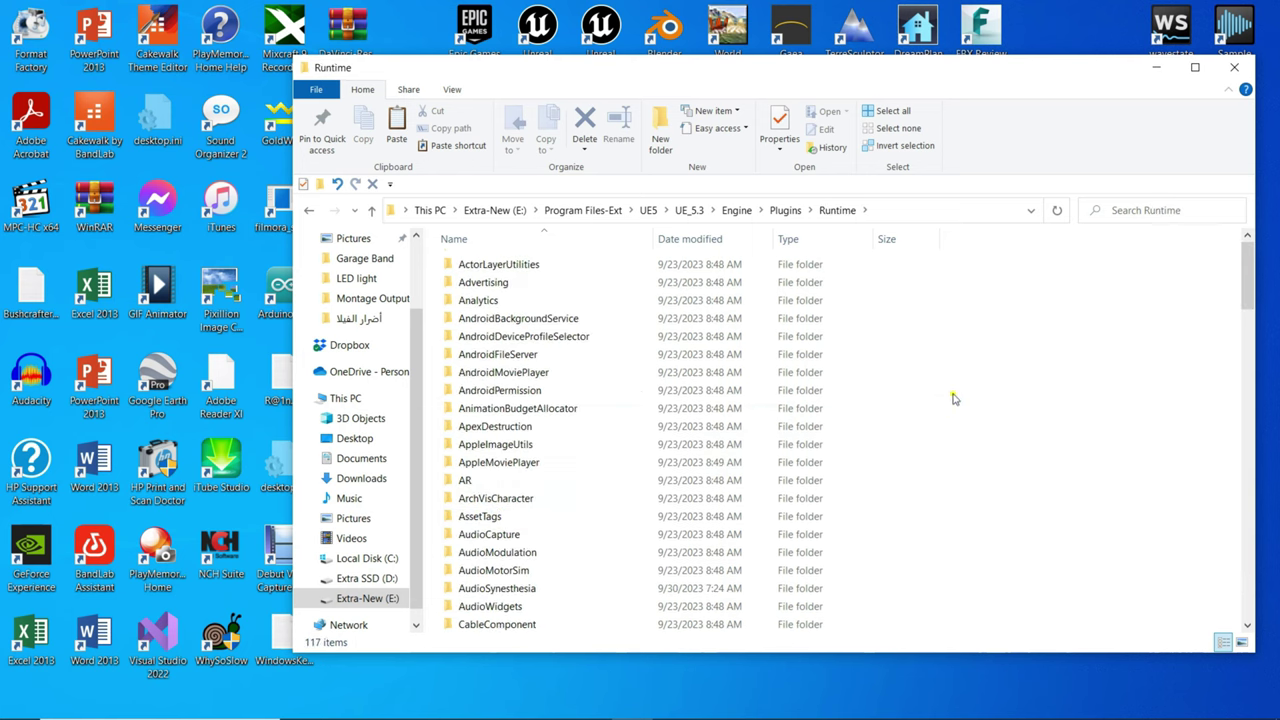
# Step: Show the paste option for the Runtime folder, locate the HoudiniEngine folder in it and close File Explorer
pyautogui.scroll(-1, 970, 403)
pyautogui.scroll(-1, 974, 403)
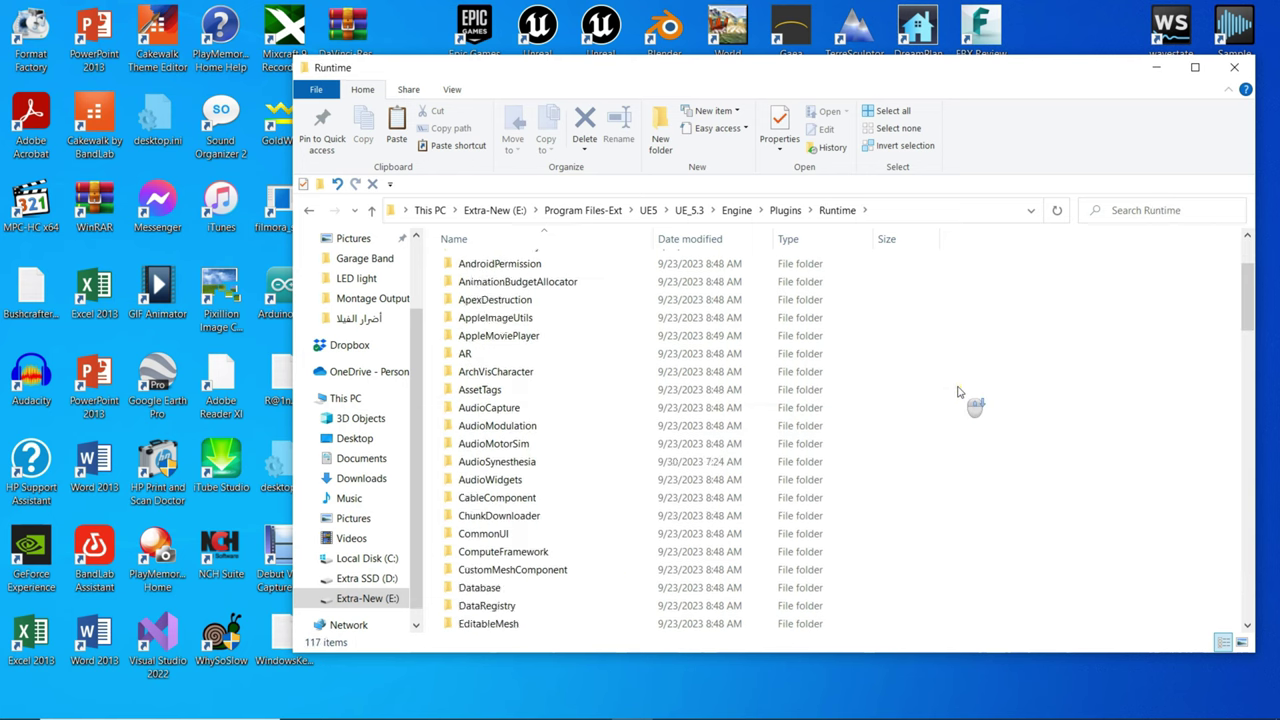
pyautogui.rightClick(1046, 329)
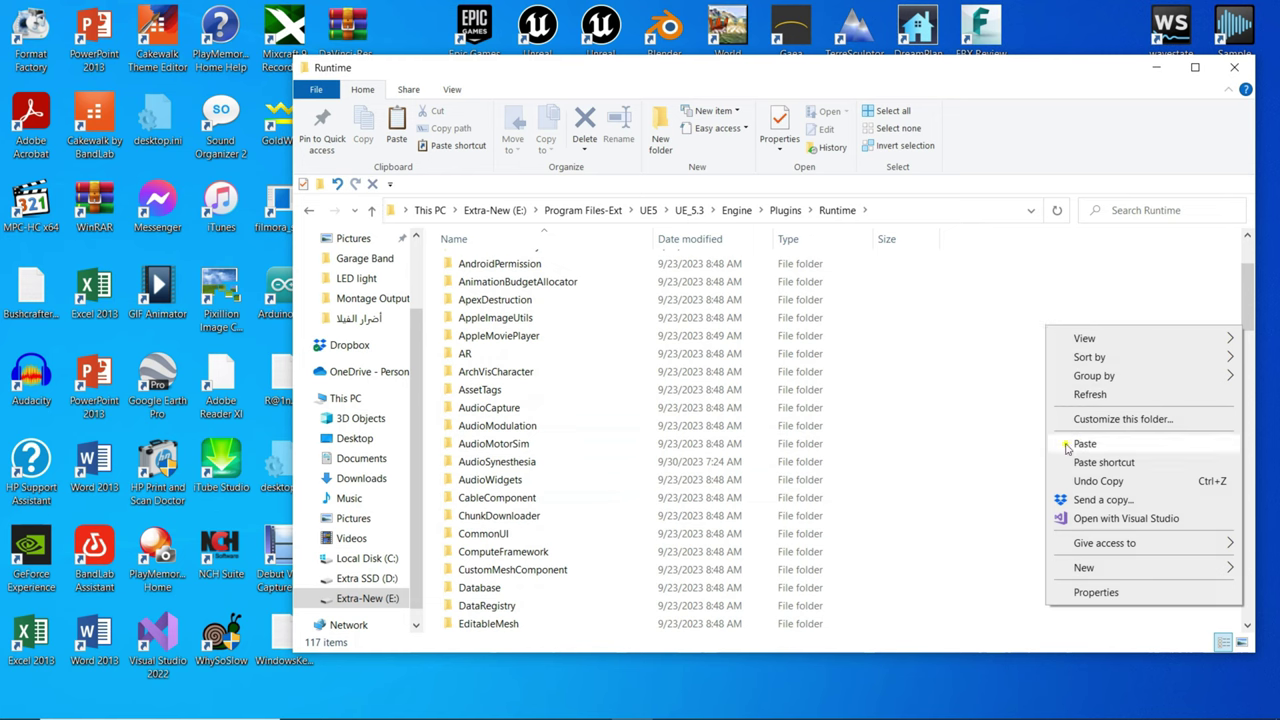
pyautogui.click(510, 466)
pyautogui.scroll(-2, 571, 455)
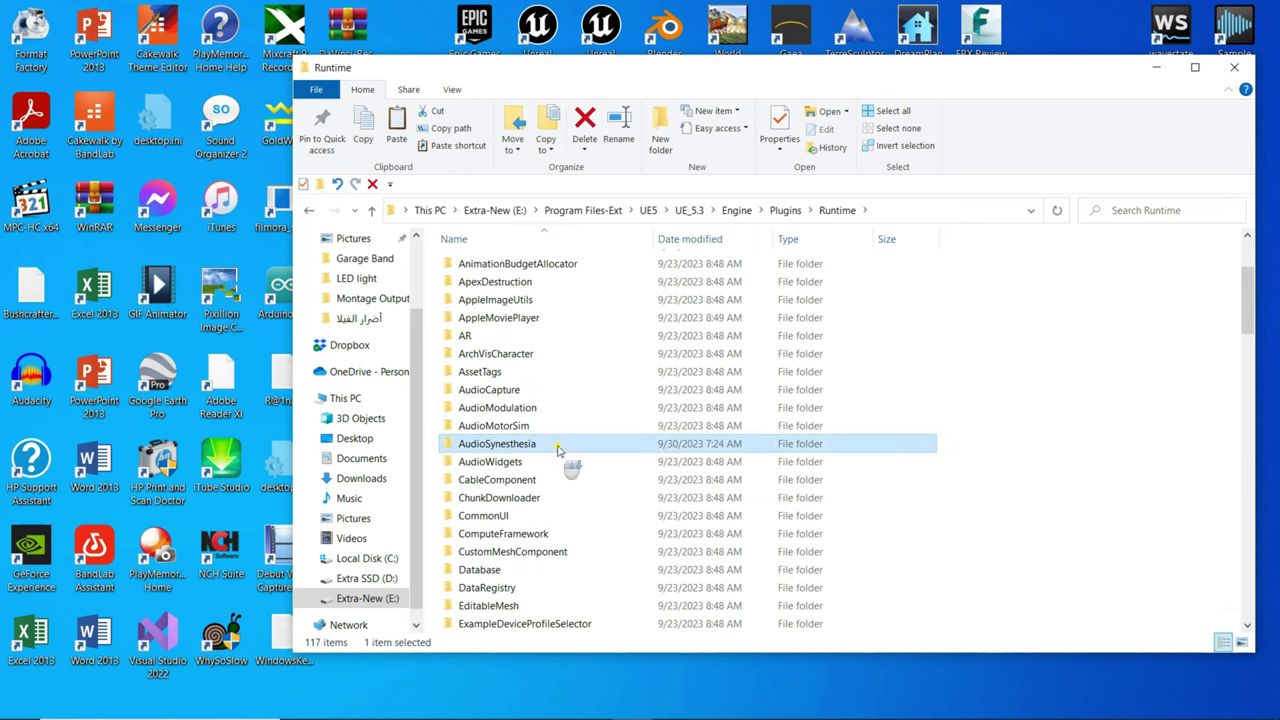
pyautogui.scroll(-4, 575, 444)
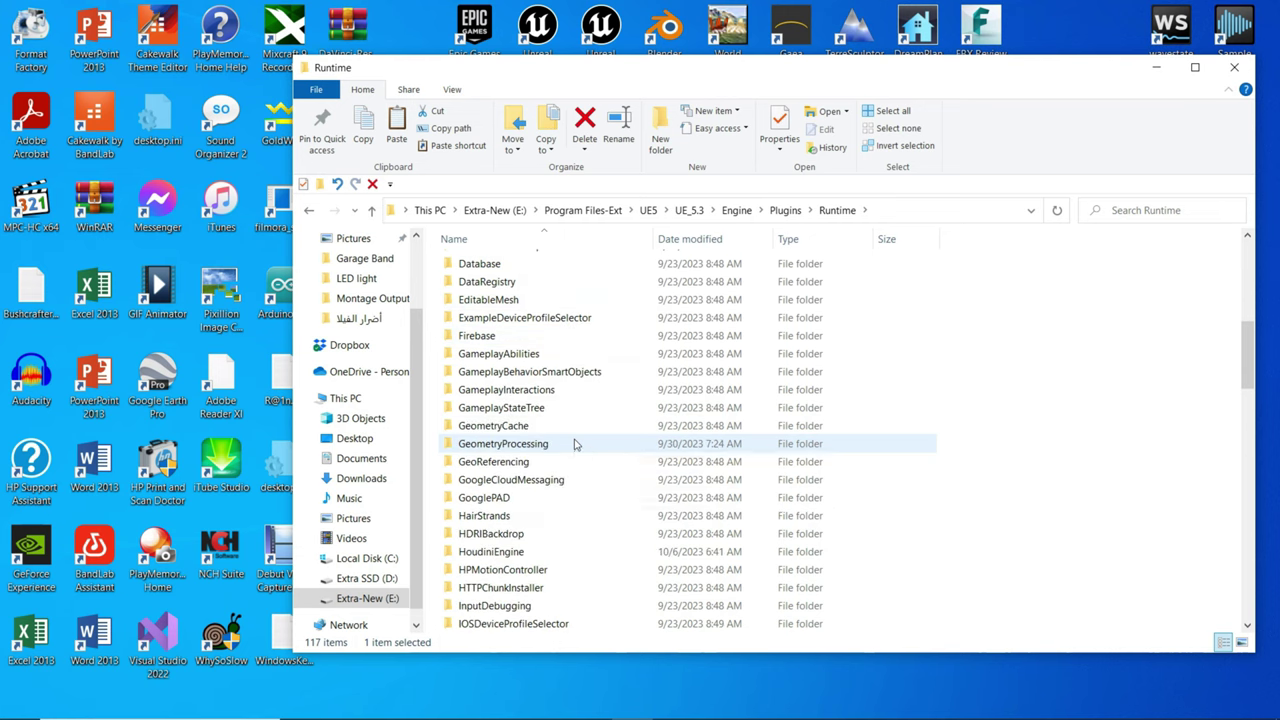
pyautogui.click(526, 551)
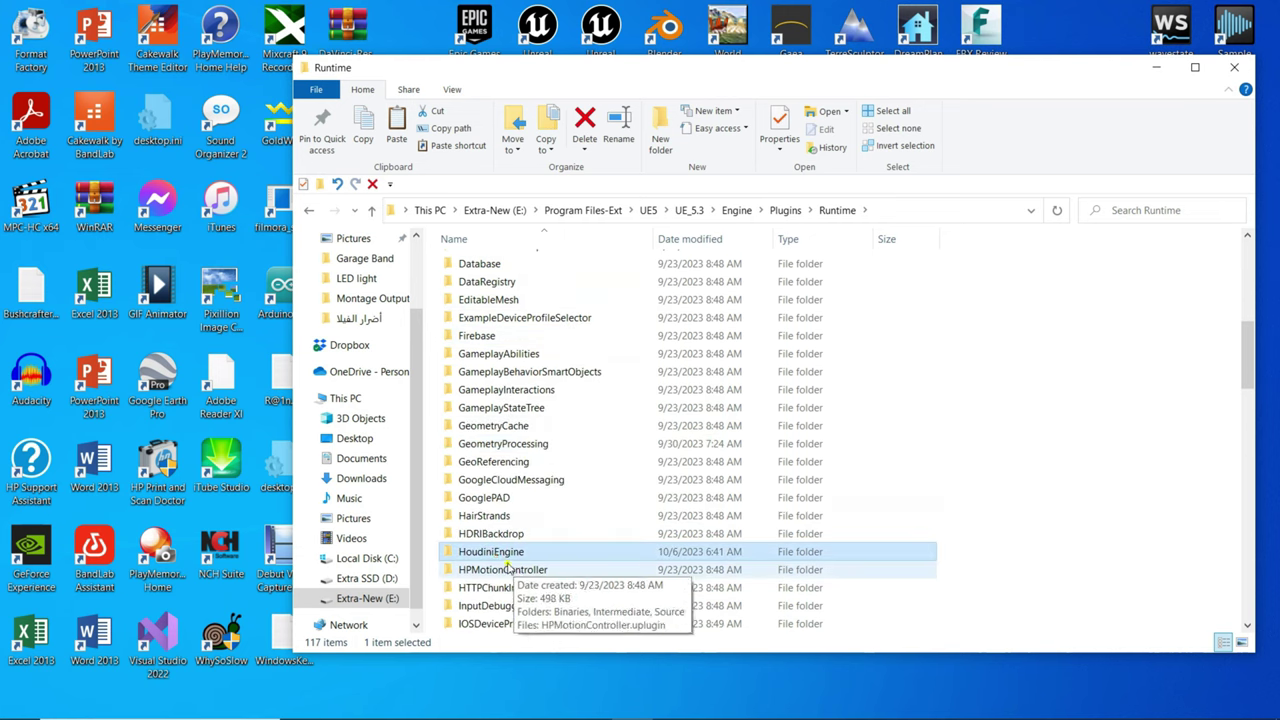
pyautogui.click(1234, 67)
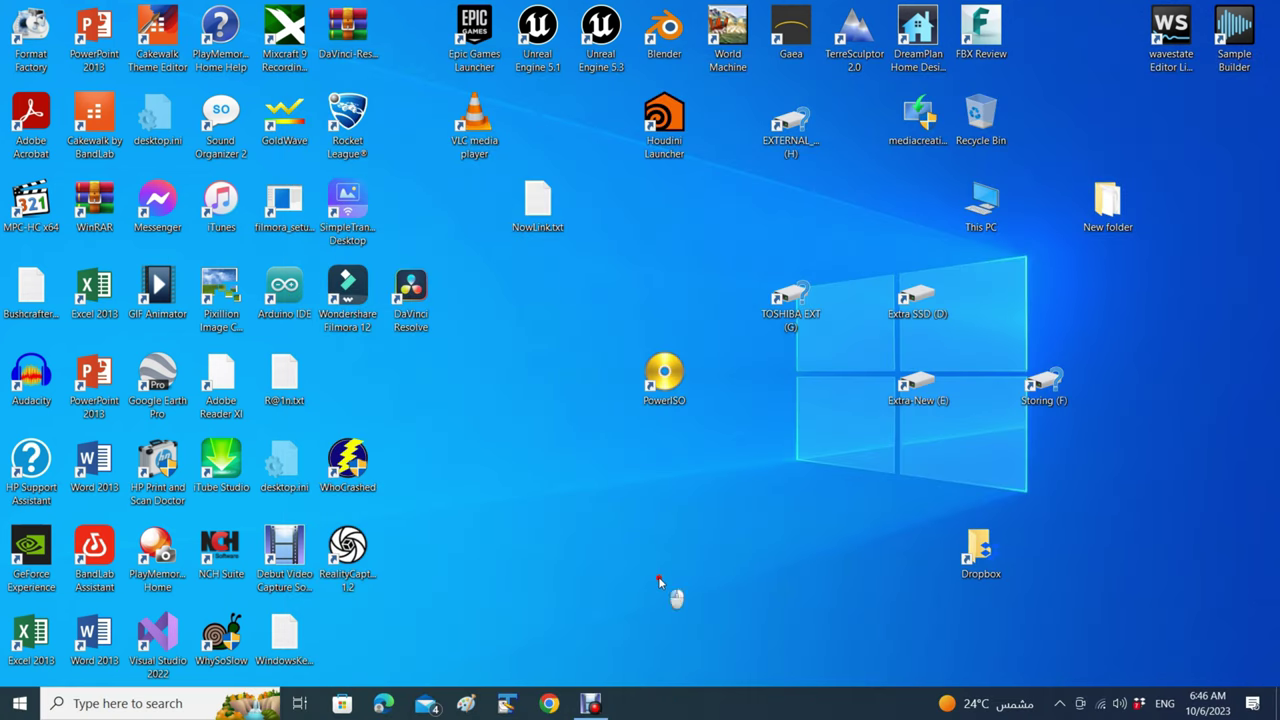
# Step: Launch Unreal Engine 5.3 and open the JThirdPerson.uproject project from the UE5.3 Projects folder
pyautogui.click(605, 58)
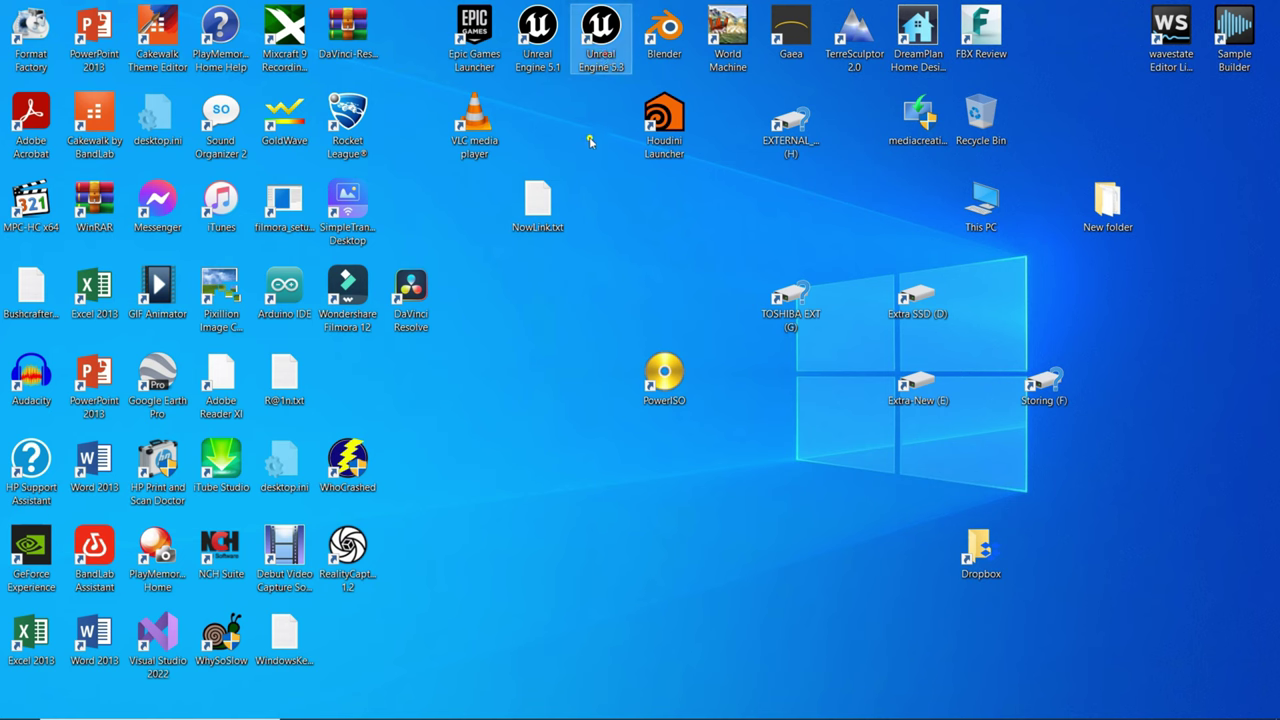
pyautogui.doubleClick(605, 58)
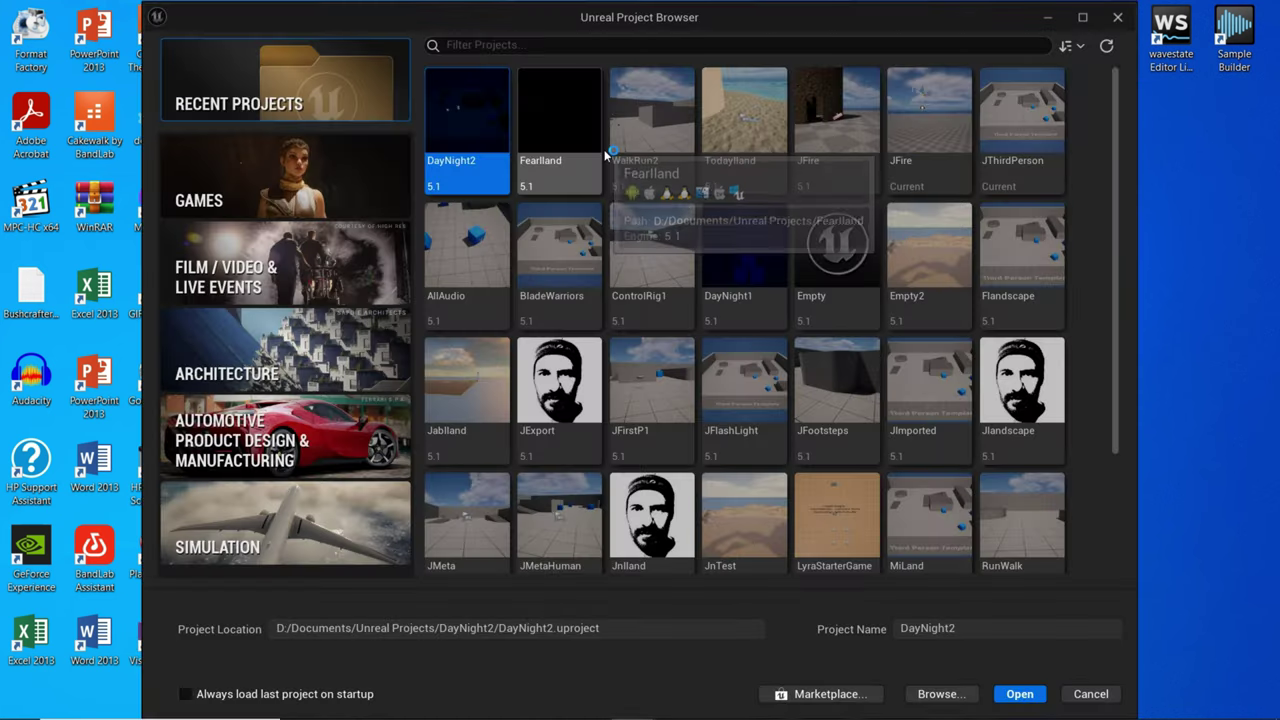
pyautogui.click(940, 693)
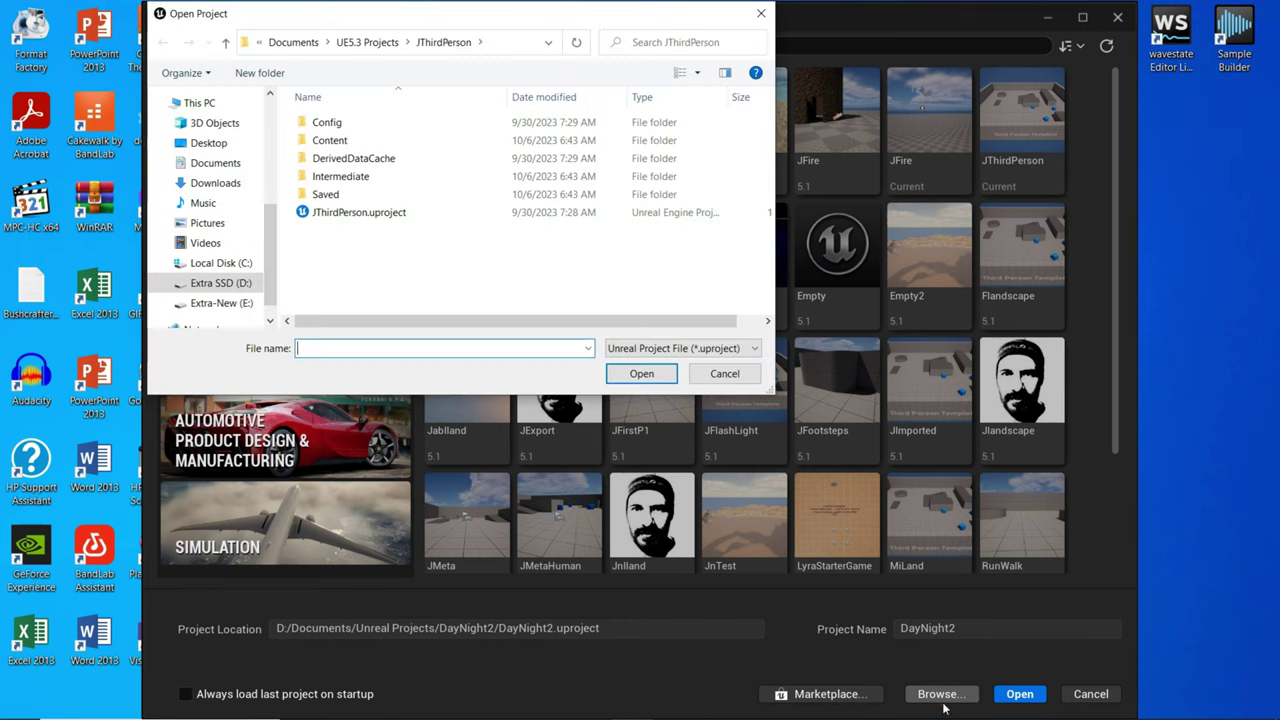
pyautogui.click(355, 212)
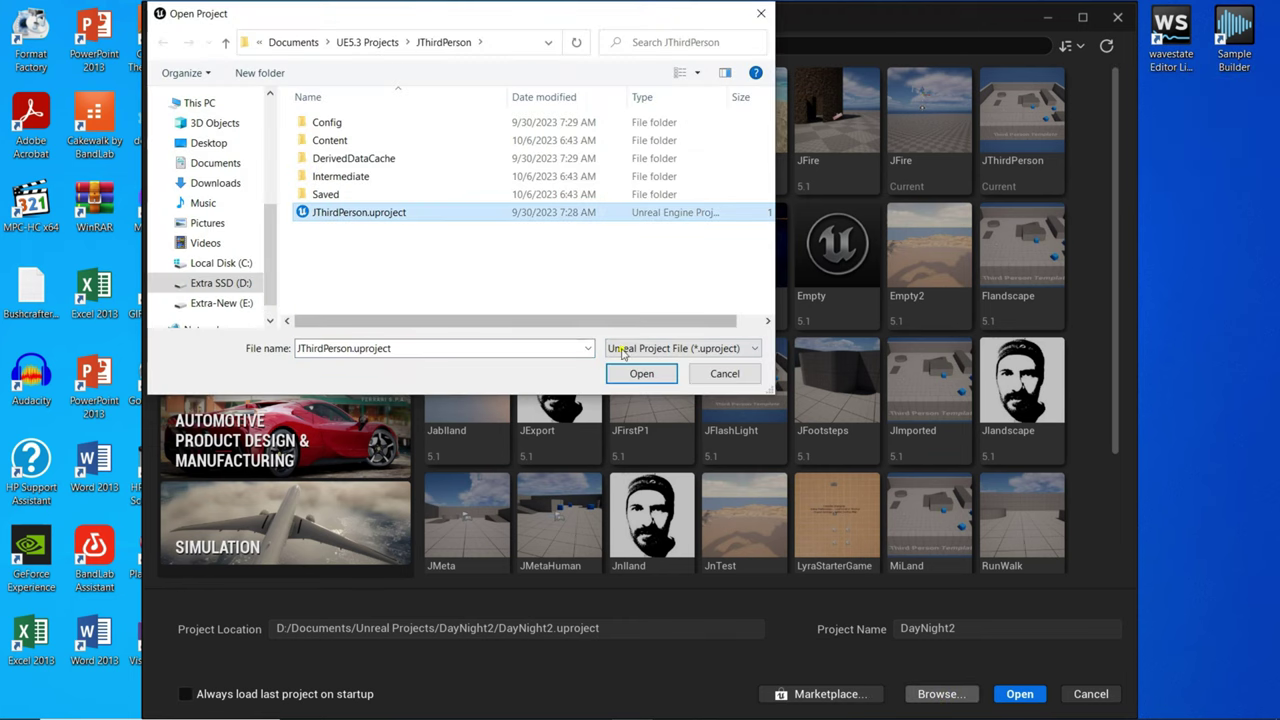
pyautogui.click(638, 373)
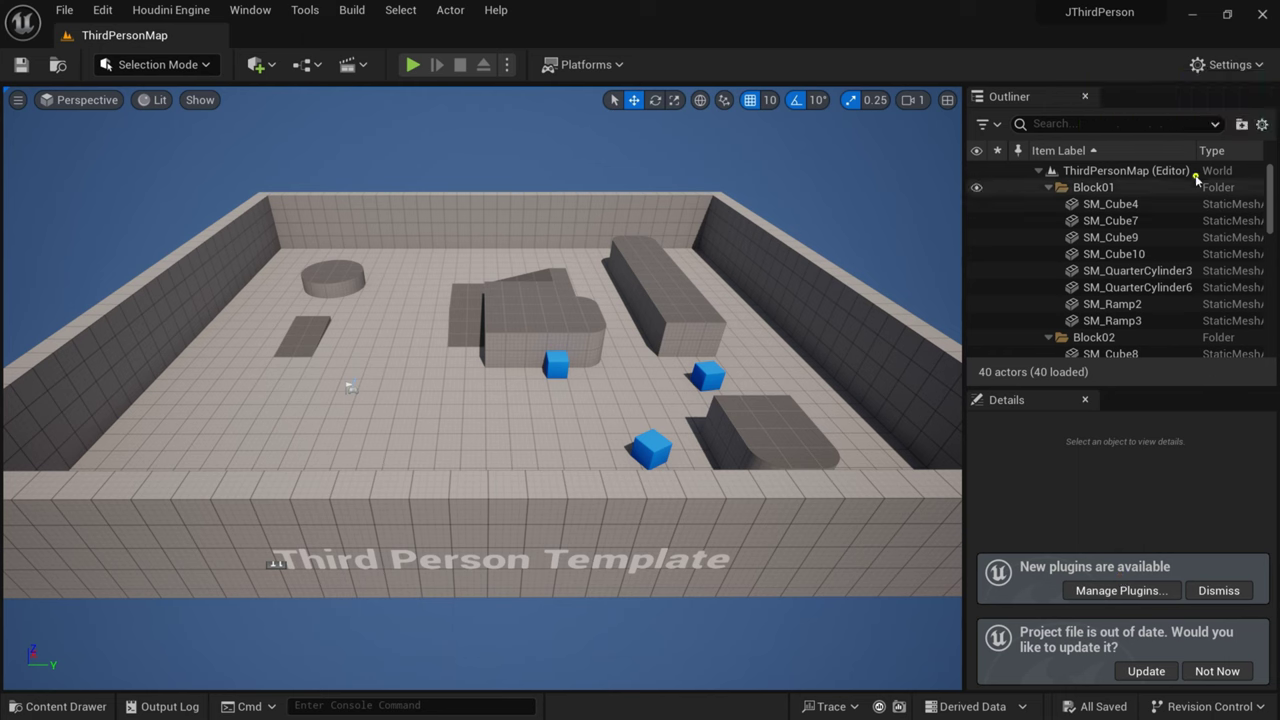
# Step: Search the project's plugins for "houdini" and view the Houdini Engine commands in the level editor
pyautogui.click(1243, 66)
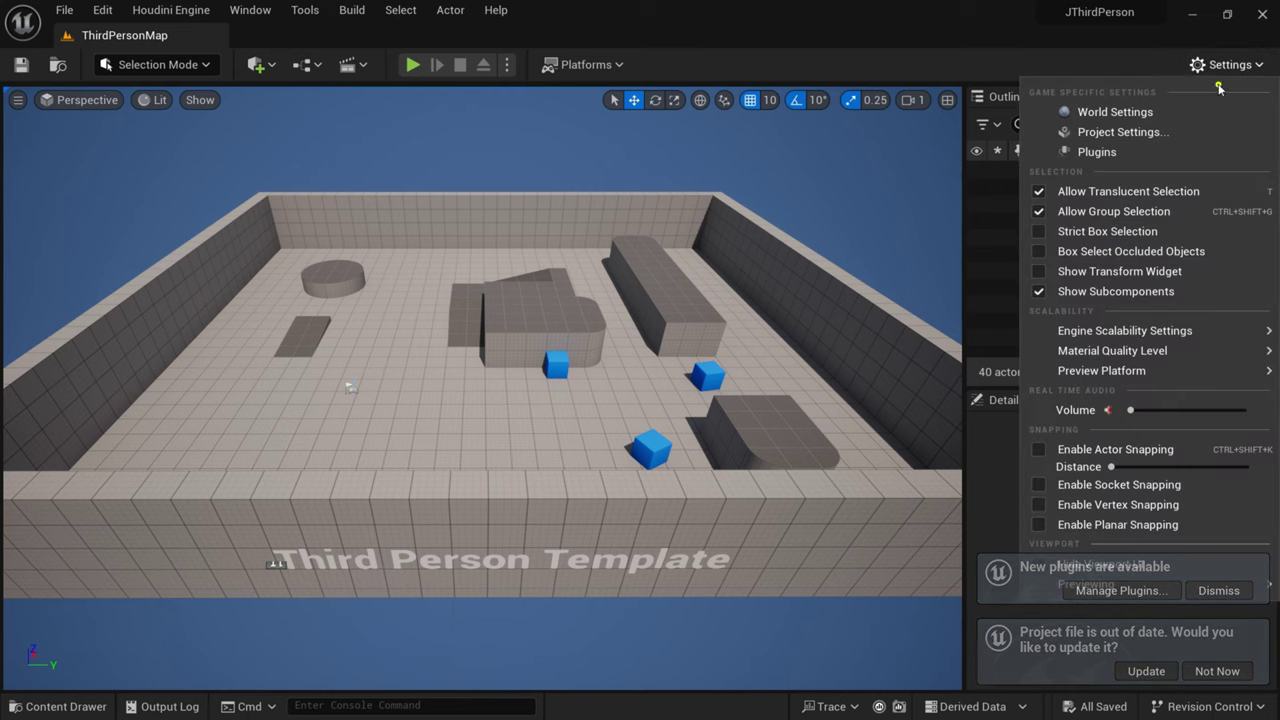
pyautogui.click(1100, 152)
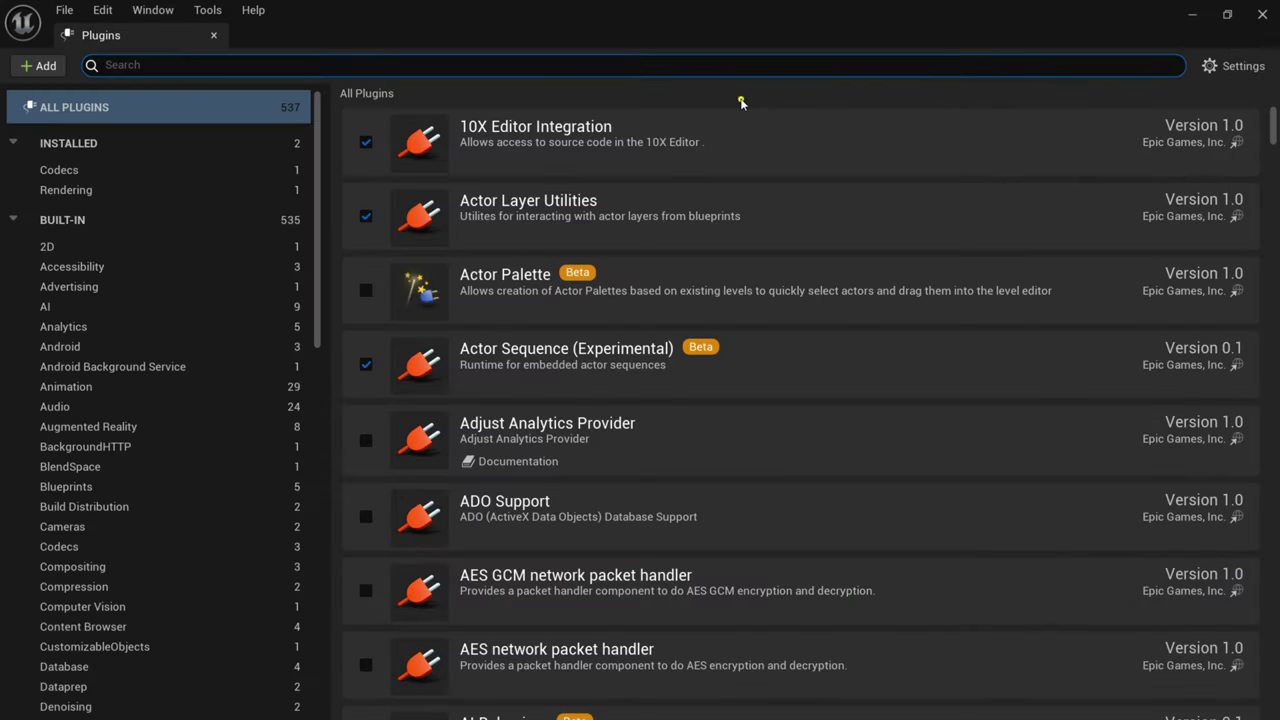
pyautogui.write('houdini')
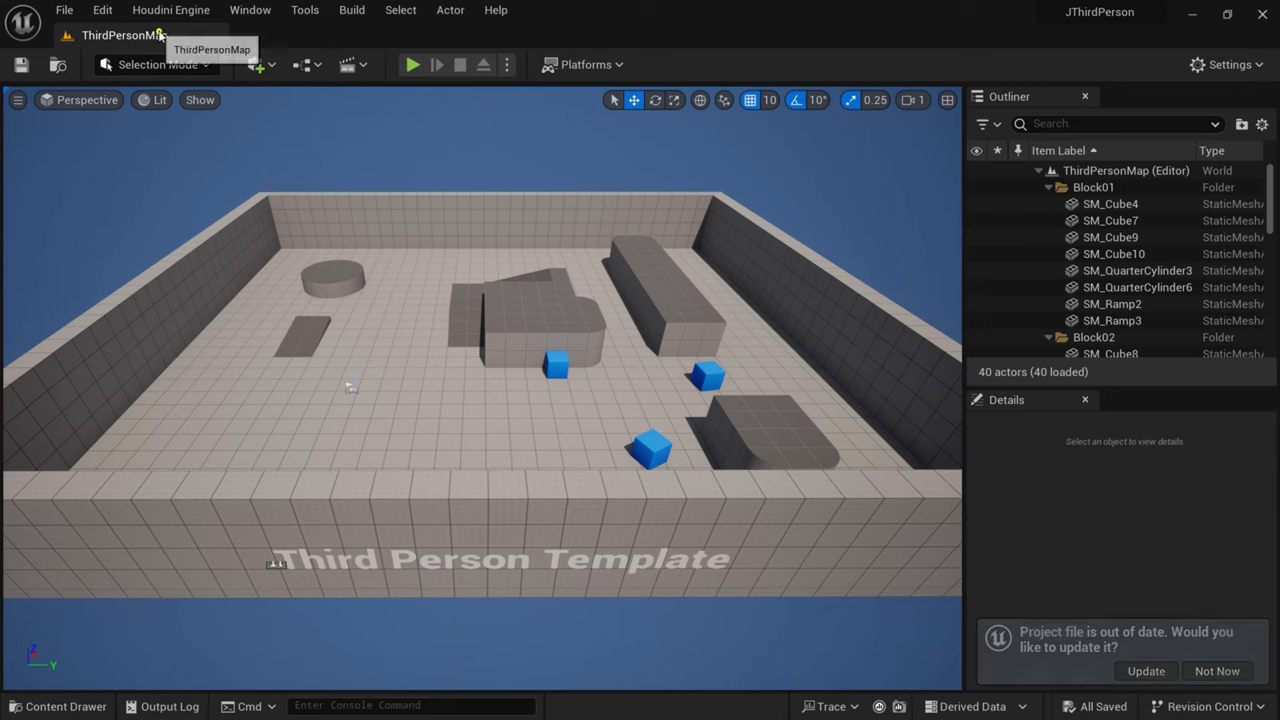
pyautogui.click(175, 12)
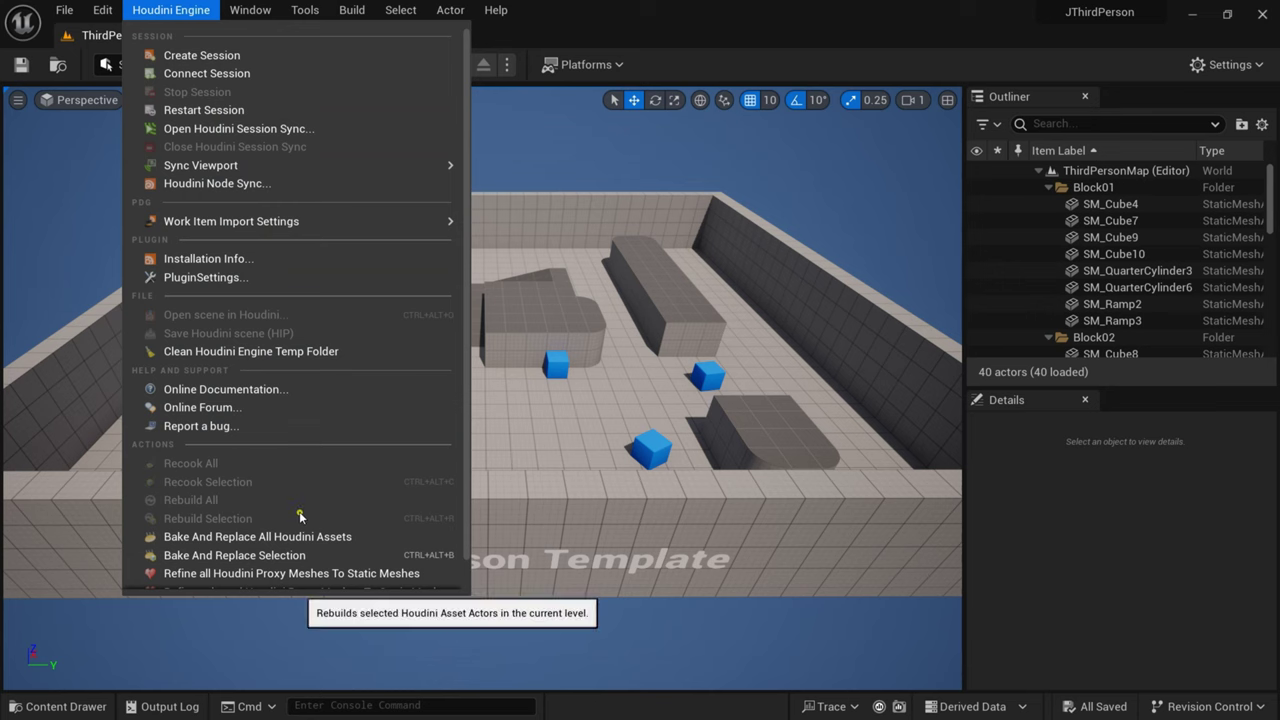
# Step: Review the remaining Houdini Engine commands in the level editor and exit Unreal Engine 5.3
pyautogui.scroll(-1, 298, 538)
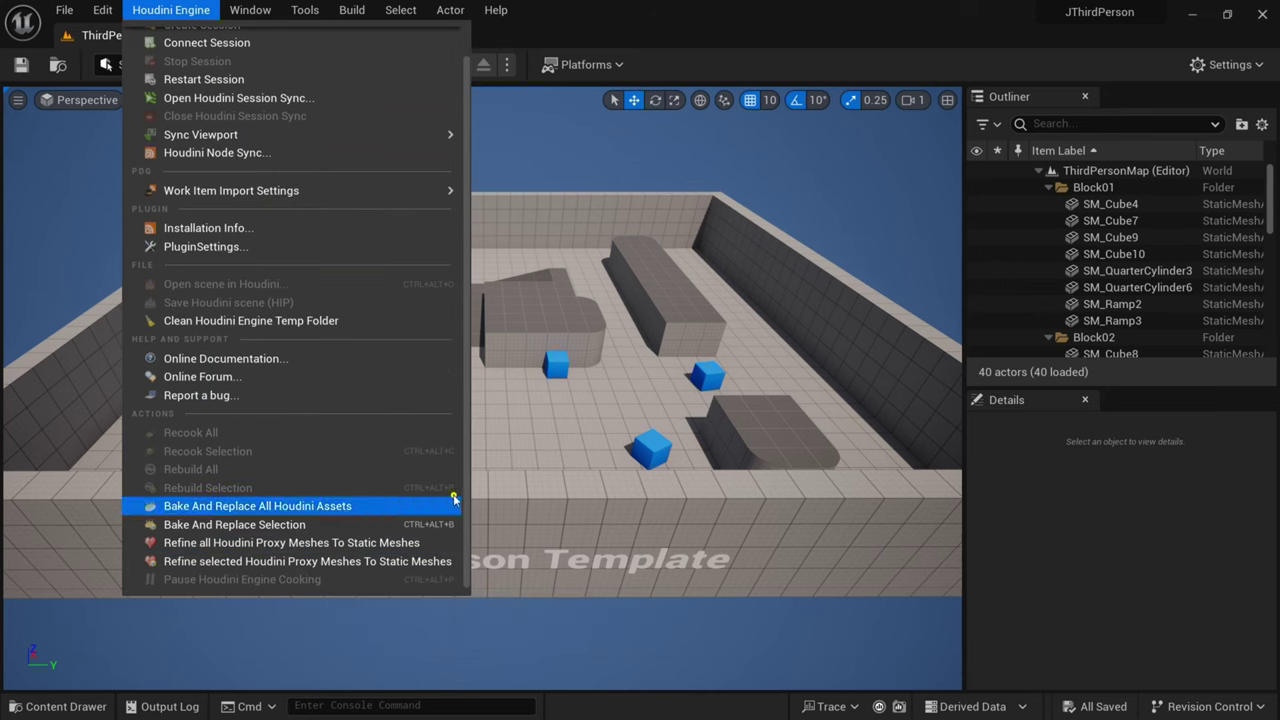
pyautogui.click(540, 431)
pyautogui.click(540, 431)
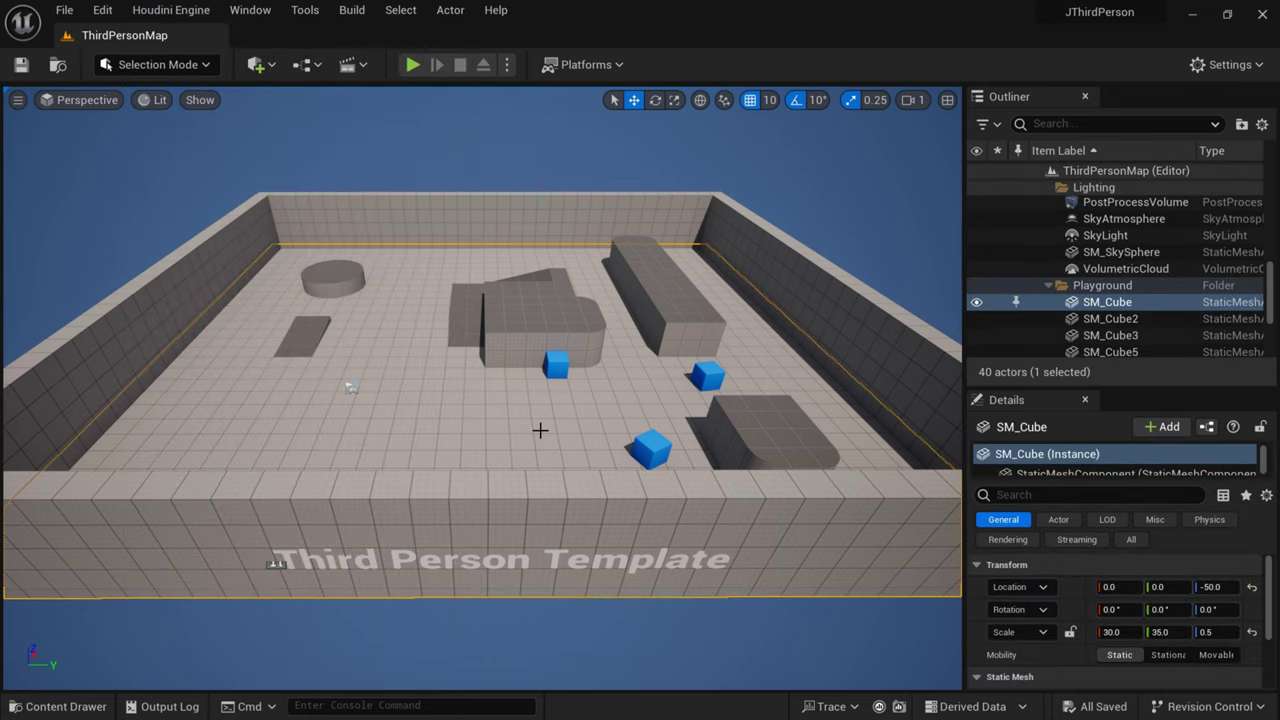
pyautogui.click(63, 14)
pyautogui.click(96, 399)
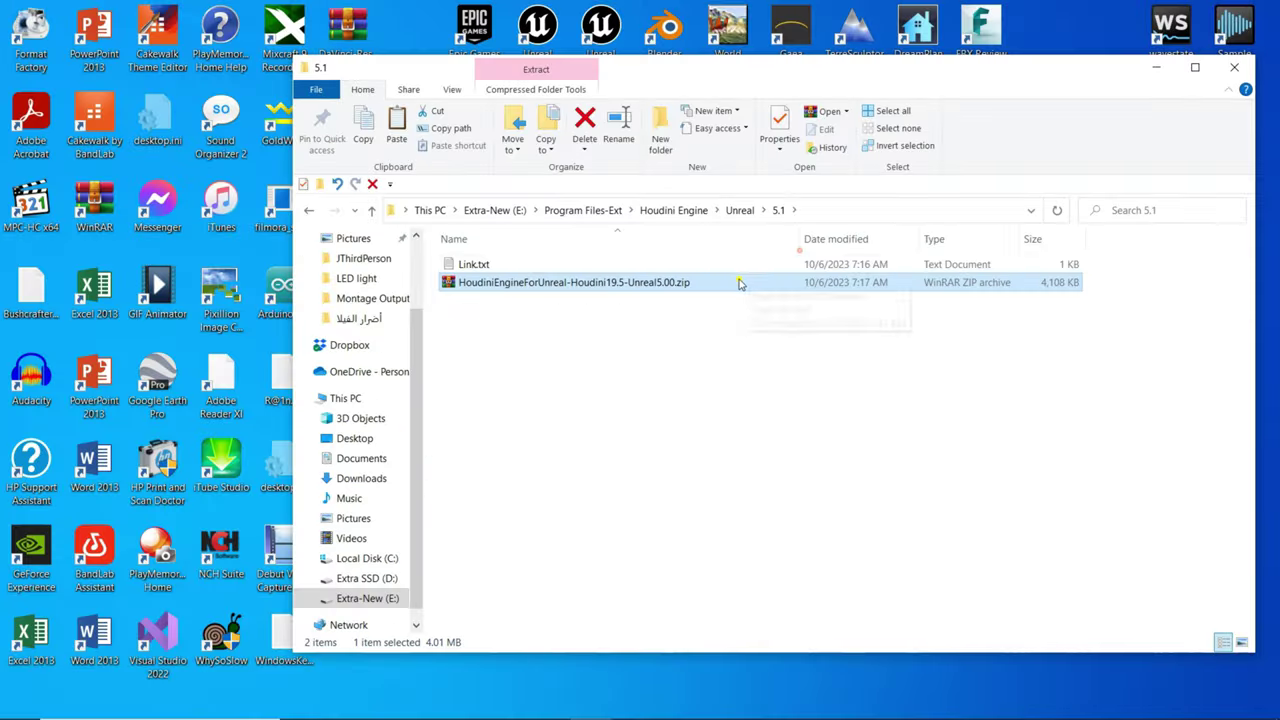
# Step: Check the contents of the extracted HoudiniEngineForUnreal-Houdini19.5-Unreal5.00 folder and return to the 5.1 folder
pyautogui.doubleClick(625, 270)
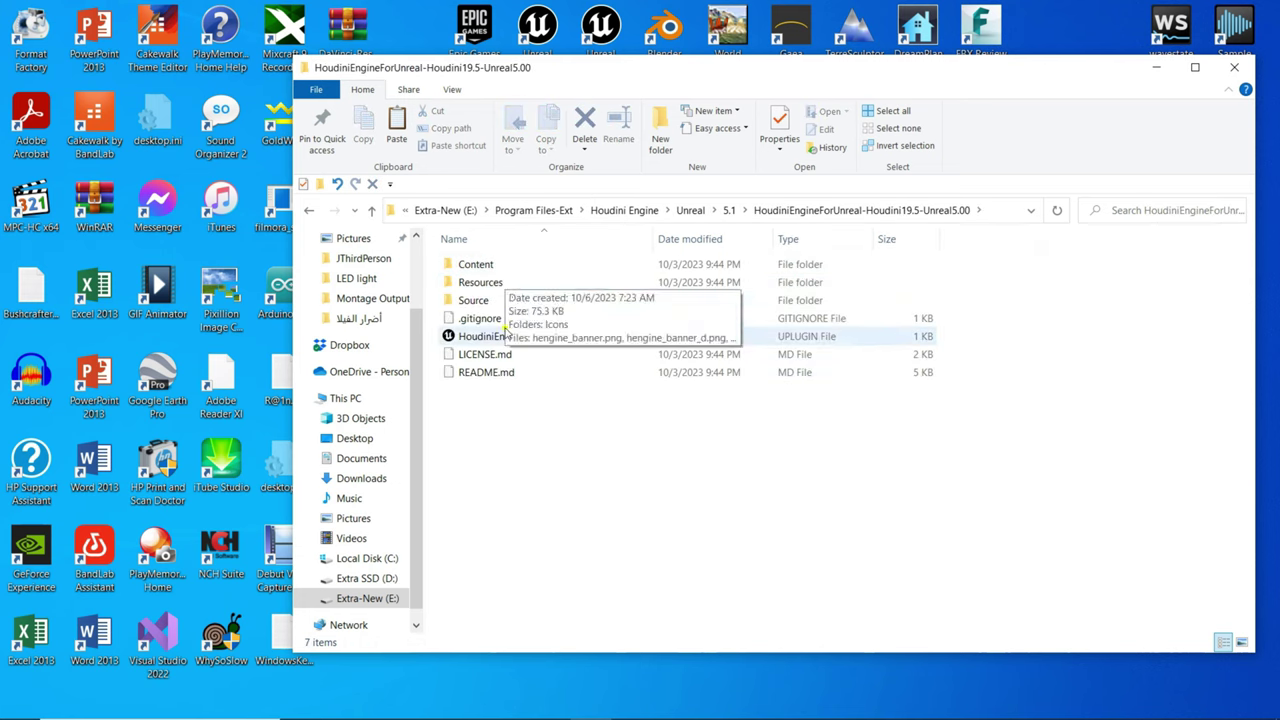
pyautogui.click(726, 210)
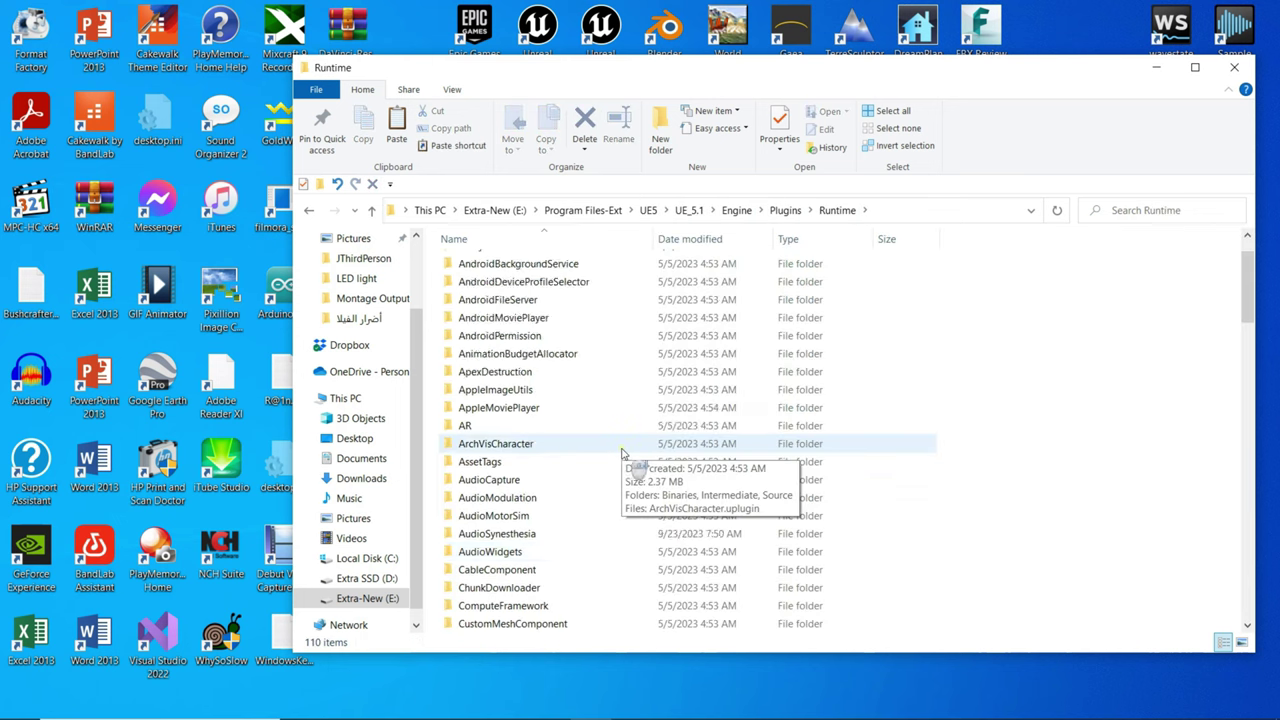
# Step: Delete the existing HoudiniEngine folder from UE5\UE_5.1\Engine\Plugins\Runtime
pyautogui.scroll(-6, 622, 455)
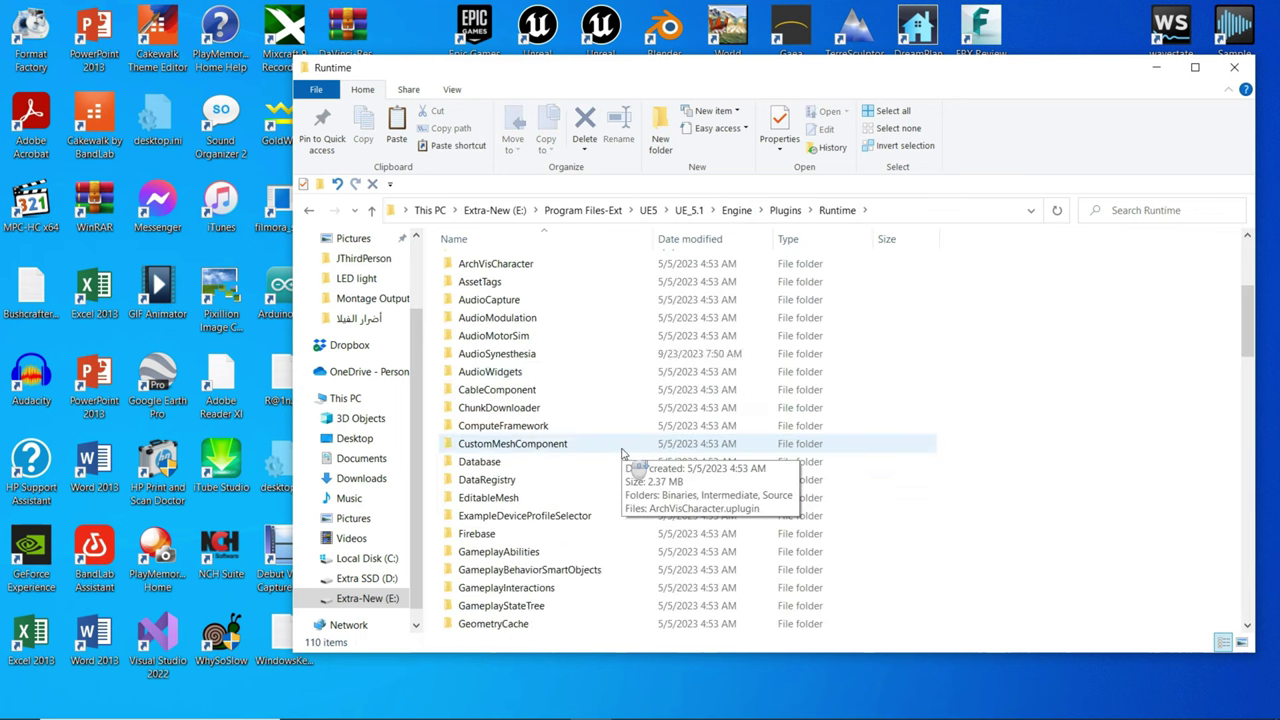
pyautogui.click(560, 601)
pyautogui.scroll(-2, 540, 560)
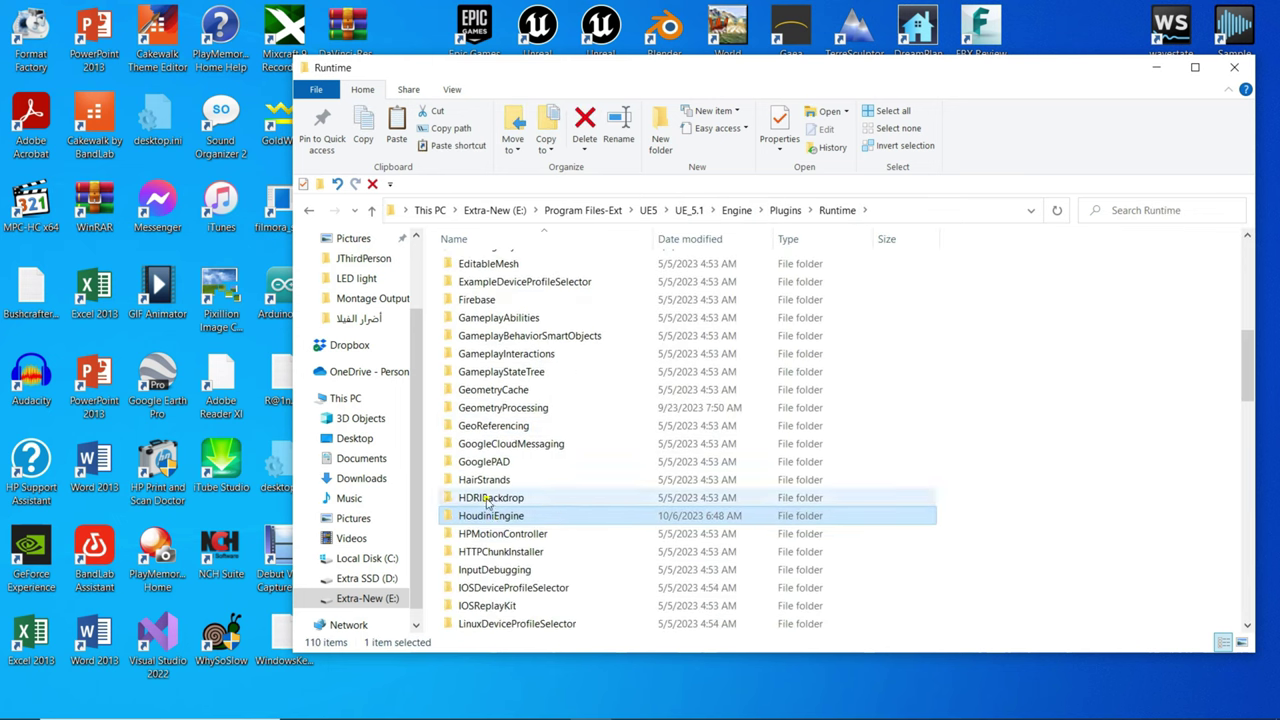
pyautogui.rightClick(494, 516)
pyautogui.click(540, 663)
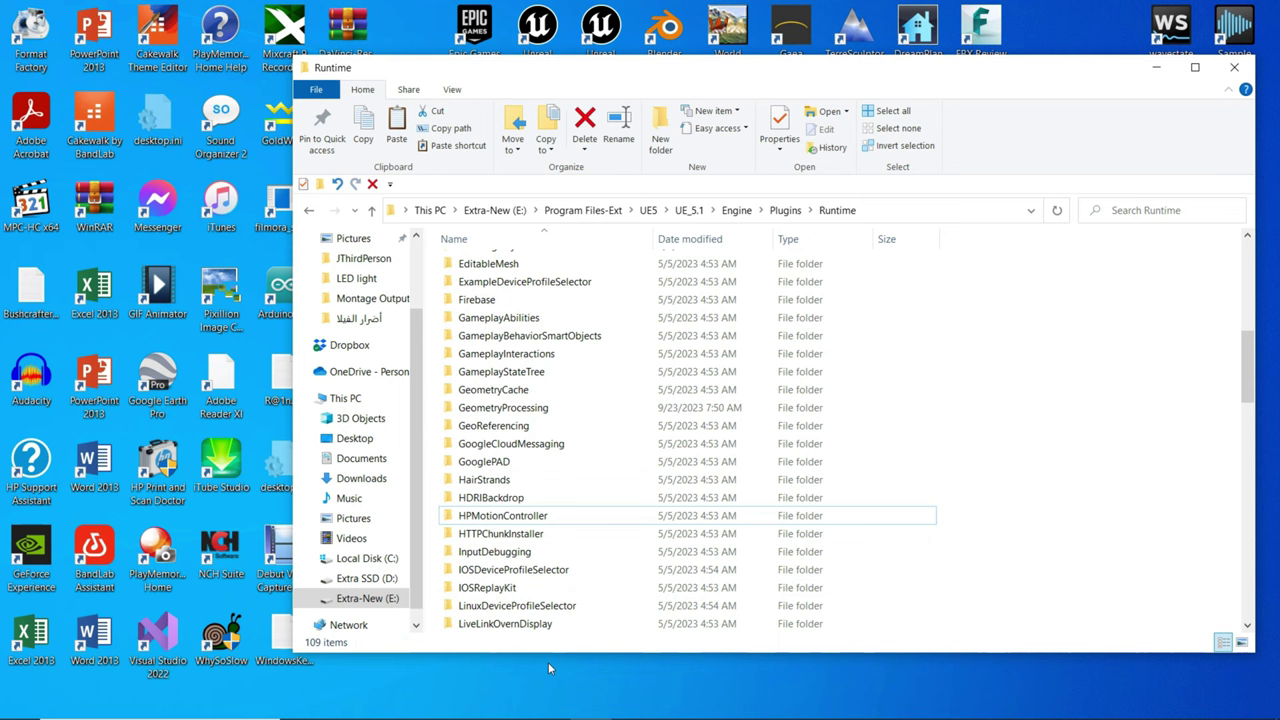
# Step: Paste the HoudiniEngineForUnreal-Houdini19.5-Unreal5.00 folder into the UE_5.1 Runtime plug-in folder, locate it there and close File Explorer
pyautogui.rightClick(1110, 408)
pyautogui.click(1122, 527)
pyautogui.scroll(5, 1128, 534)
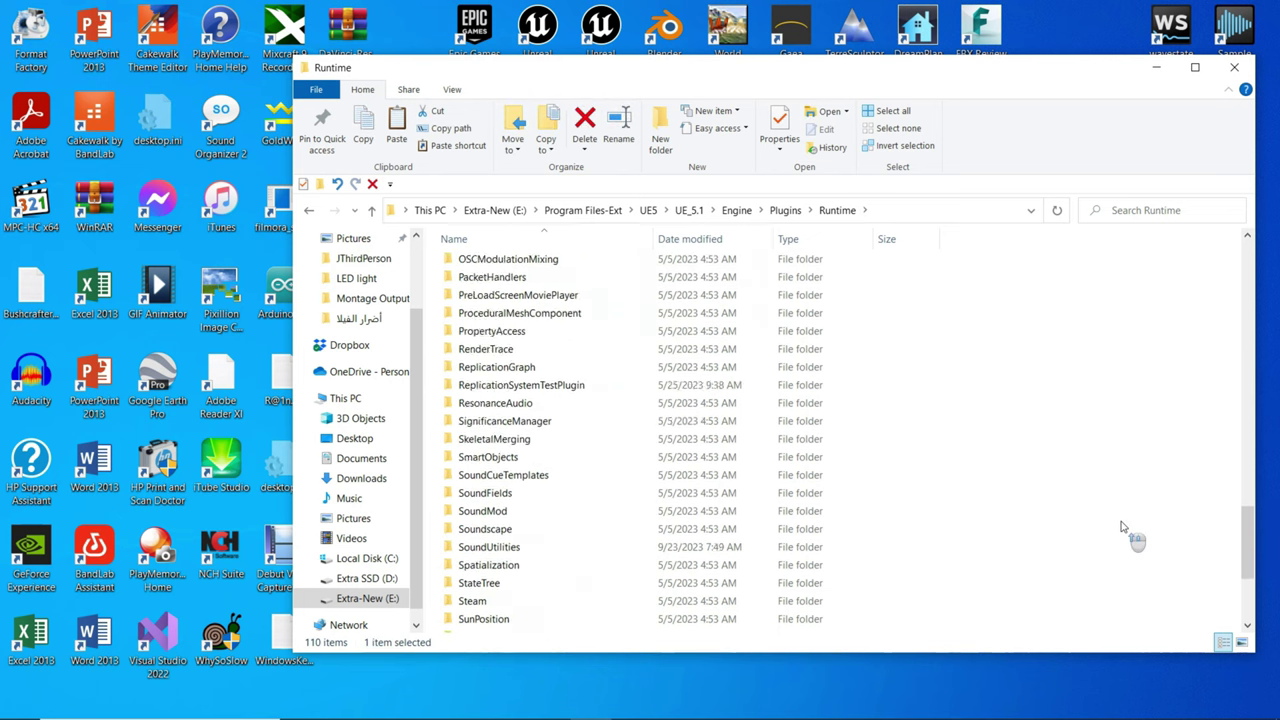
pyautogui.moveTo(1247, 540); pyautogui.dragTo(1246, 471)
pyautogui.hotkey('ctrl', 'z')
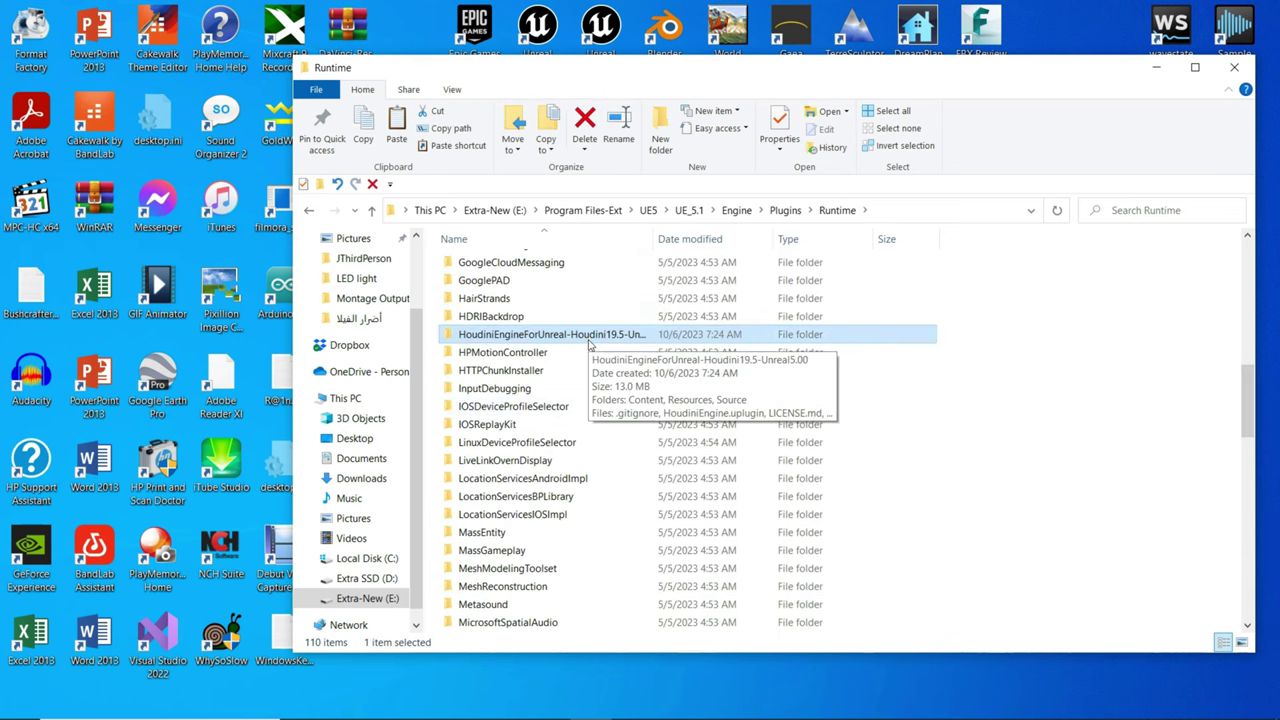
pyautogui.click(1234, 67)
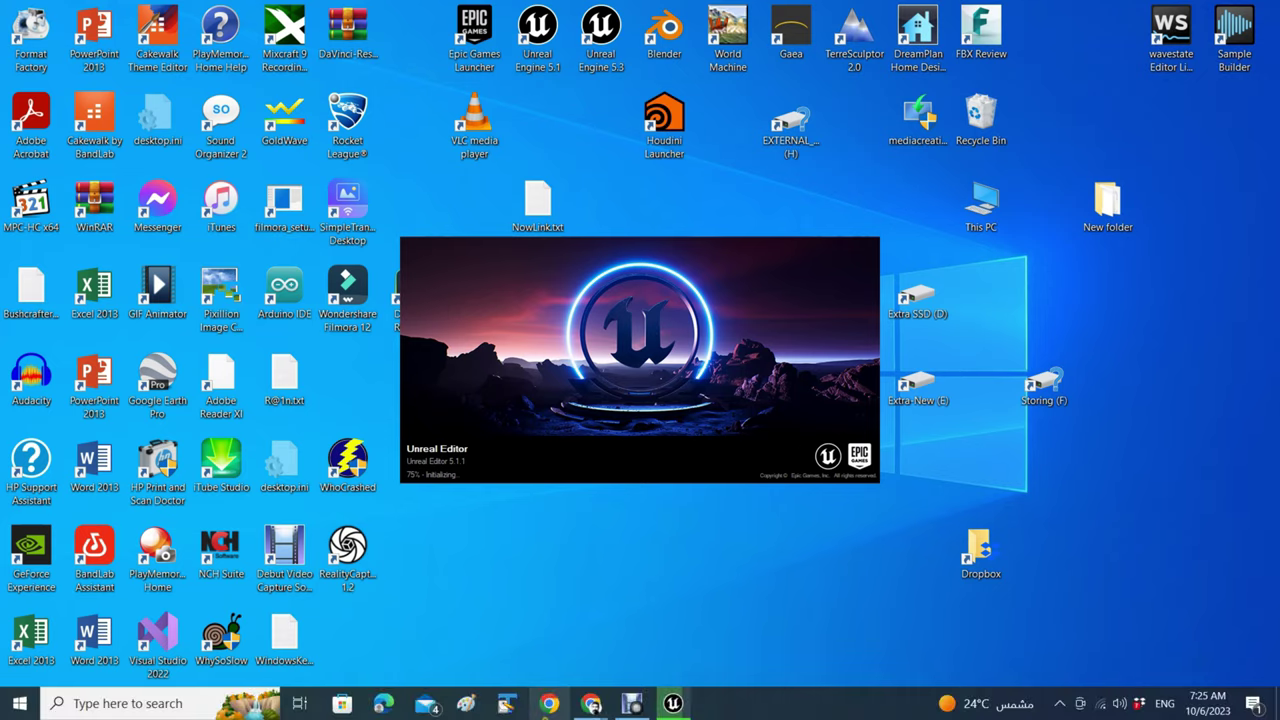
# Step: Switch to Chrome and examine the HoudiniEngineForUnreal GitHub README on compatibility, plug-in installation, verification and building from source
pyautogui.click(580, 710)
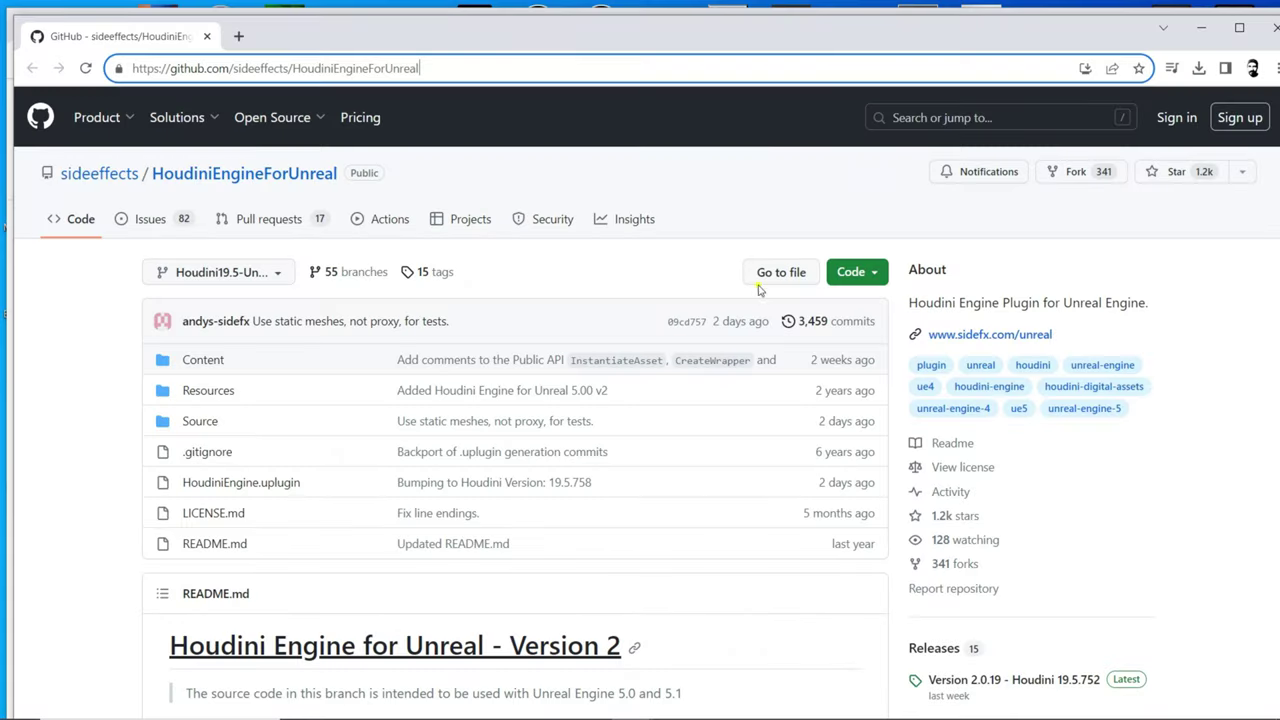
pyautogui.scroll(-2, 805, 390)
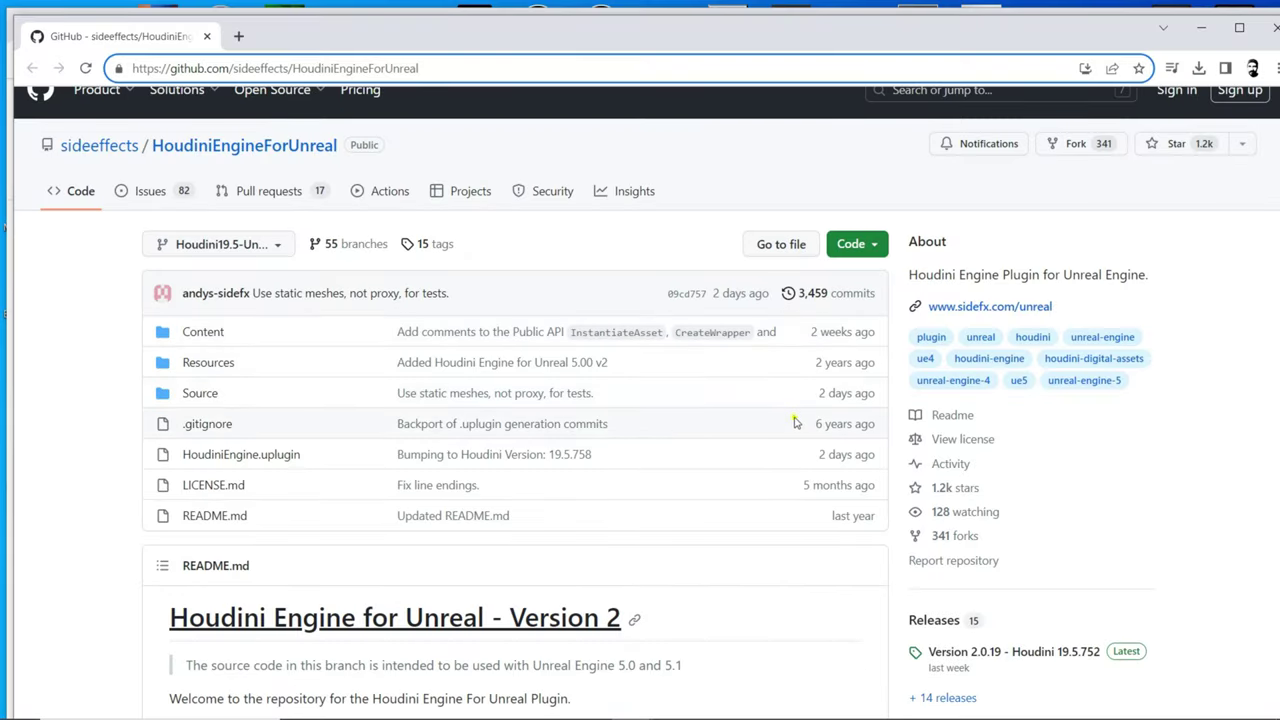
pyautogui.scroll(-3, 798, 422)
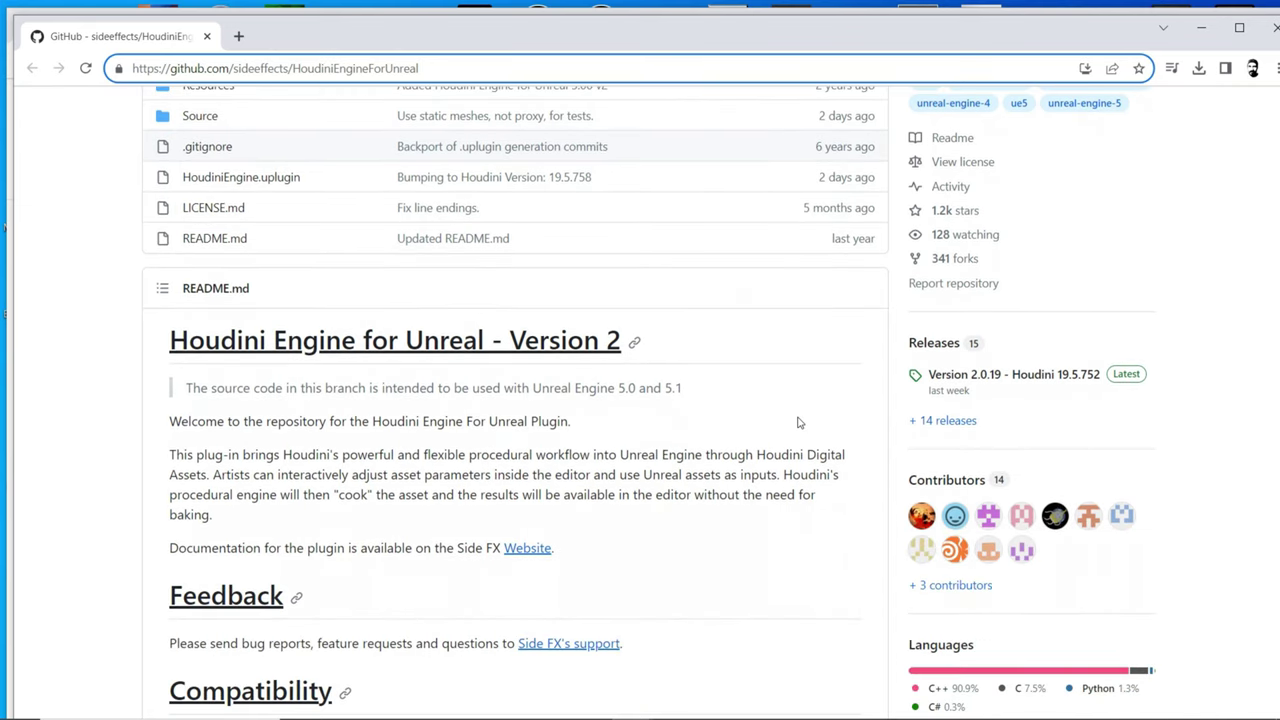
pyautogui.scroll(-3, 798, 422)
pyautogui.scroll(-1, 809, 425)
pyautogui.scroll(-3, 809, 425)
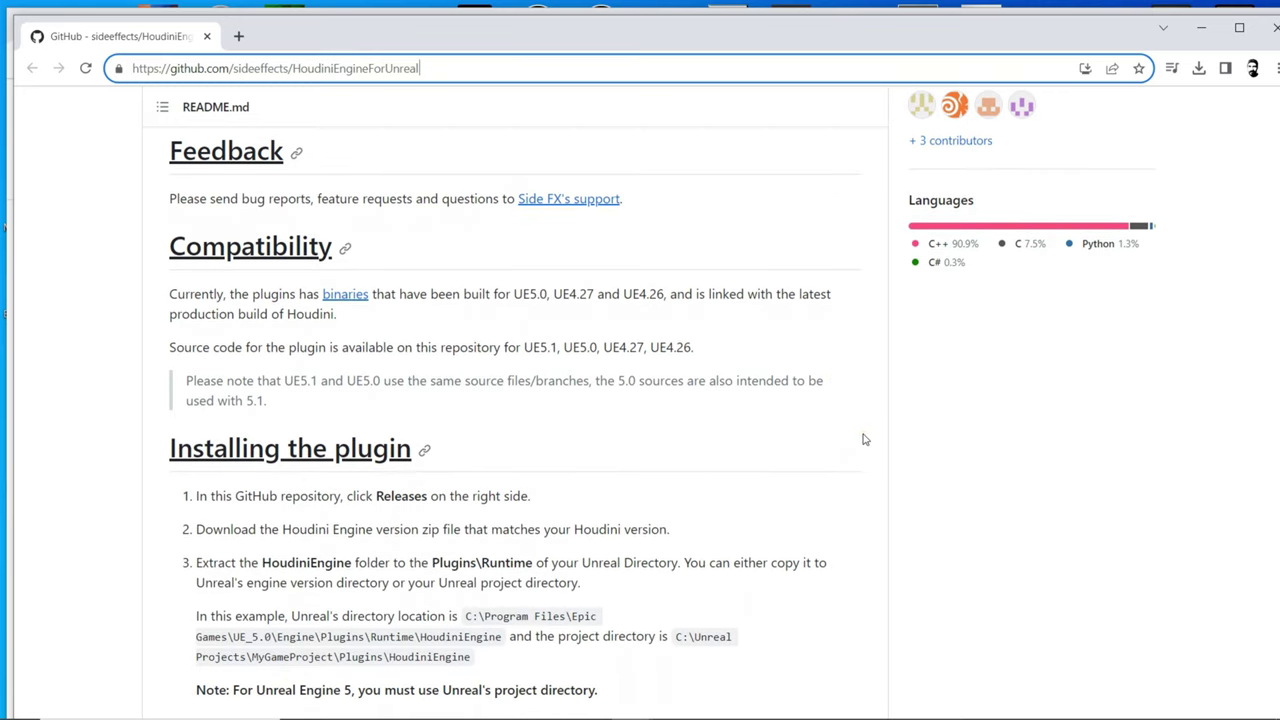
pyautogui.scroll(-1, 865, 439)
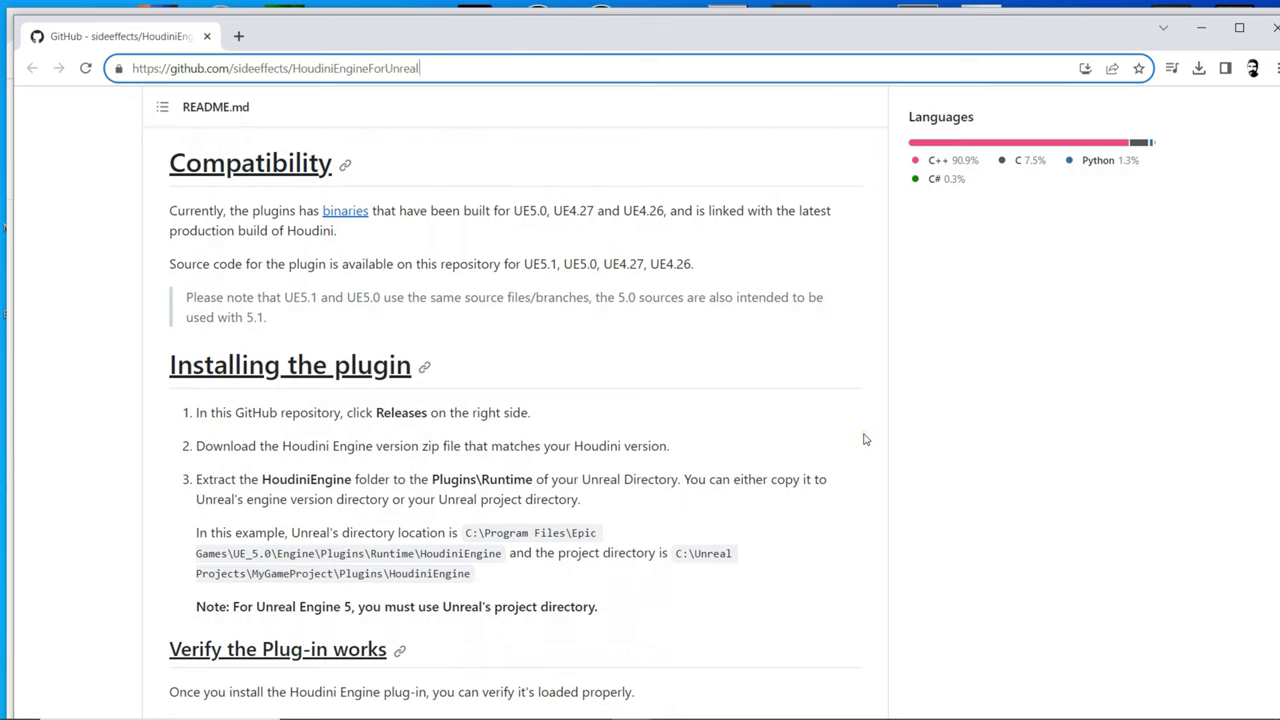
pyautogui.scroll(-1, 865, 439)
pyautogui.scroll(-1, 865, 439)
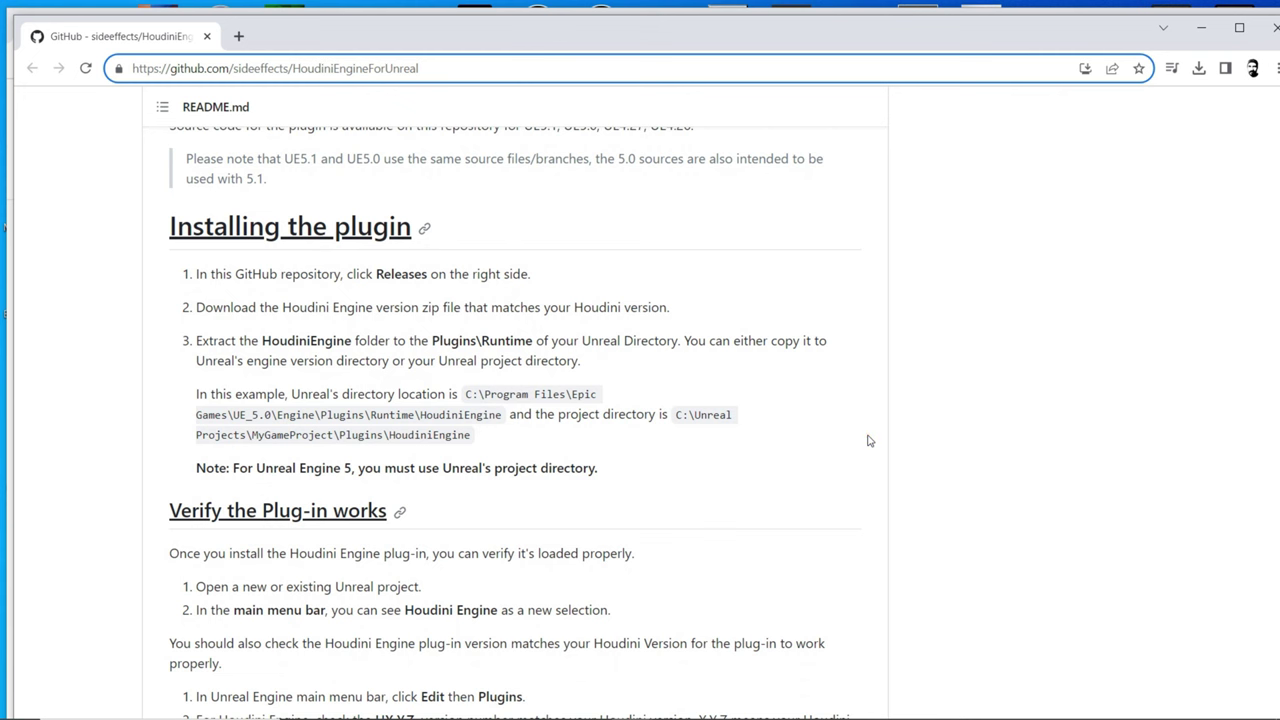
pyautogui.scroll(-2, 868, 440)
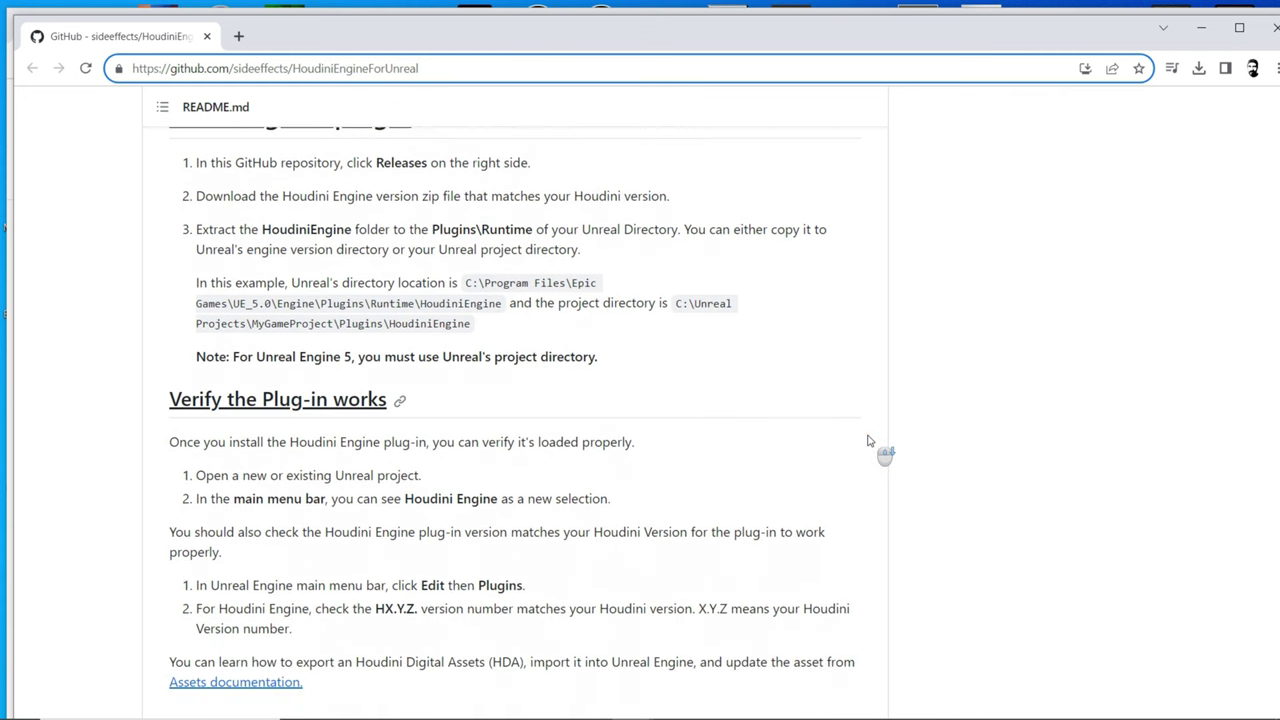
pyautogui.scroll(-5, 868, 440)
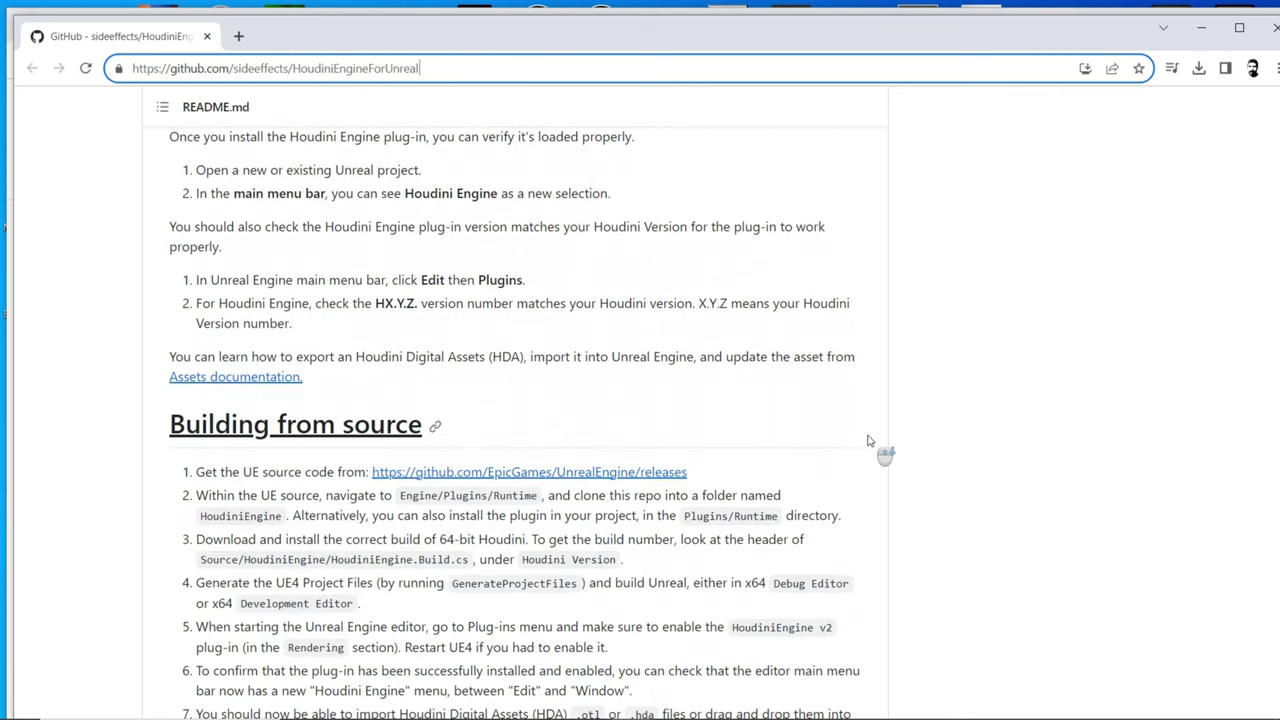
pyautogui.scroll(-4, 868, 440)
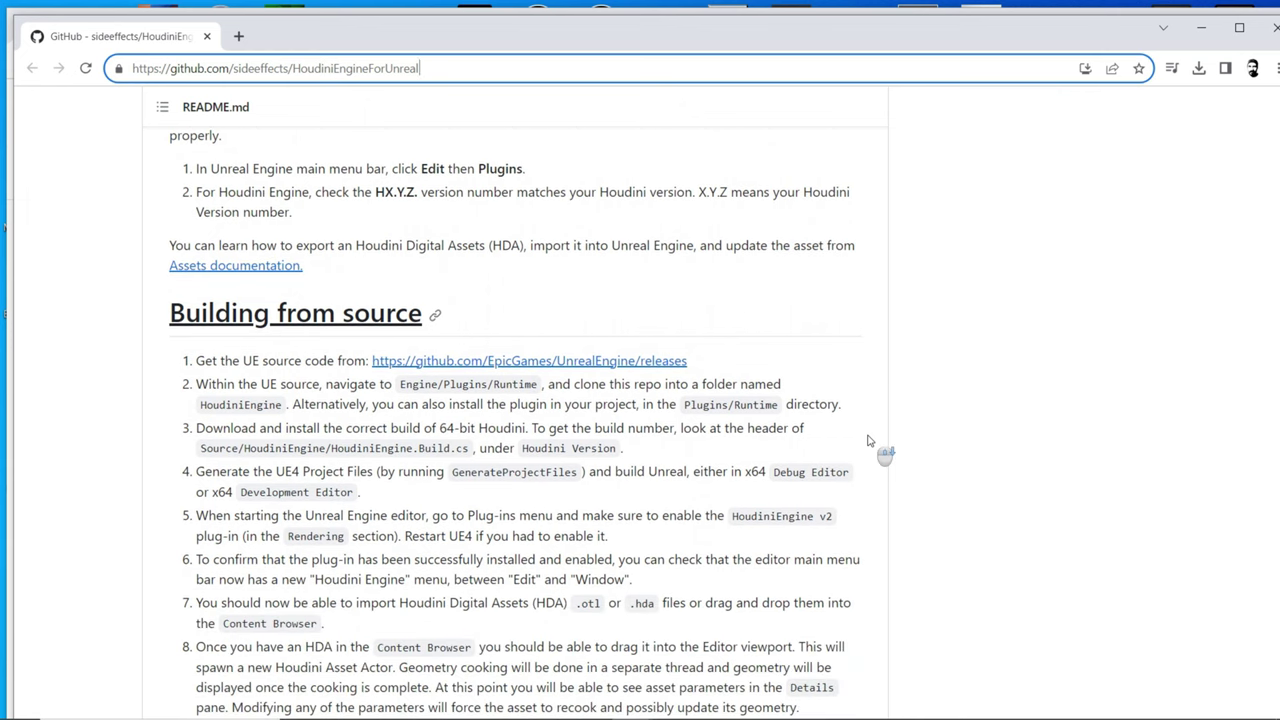
pyautogui.scroll(-1, 868, 440)
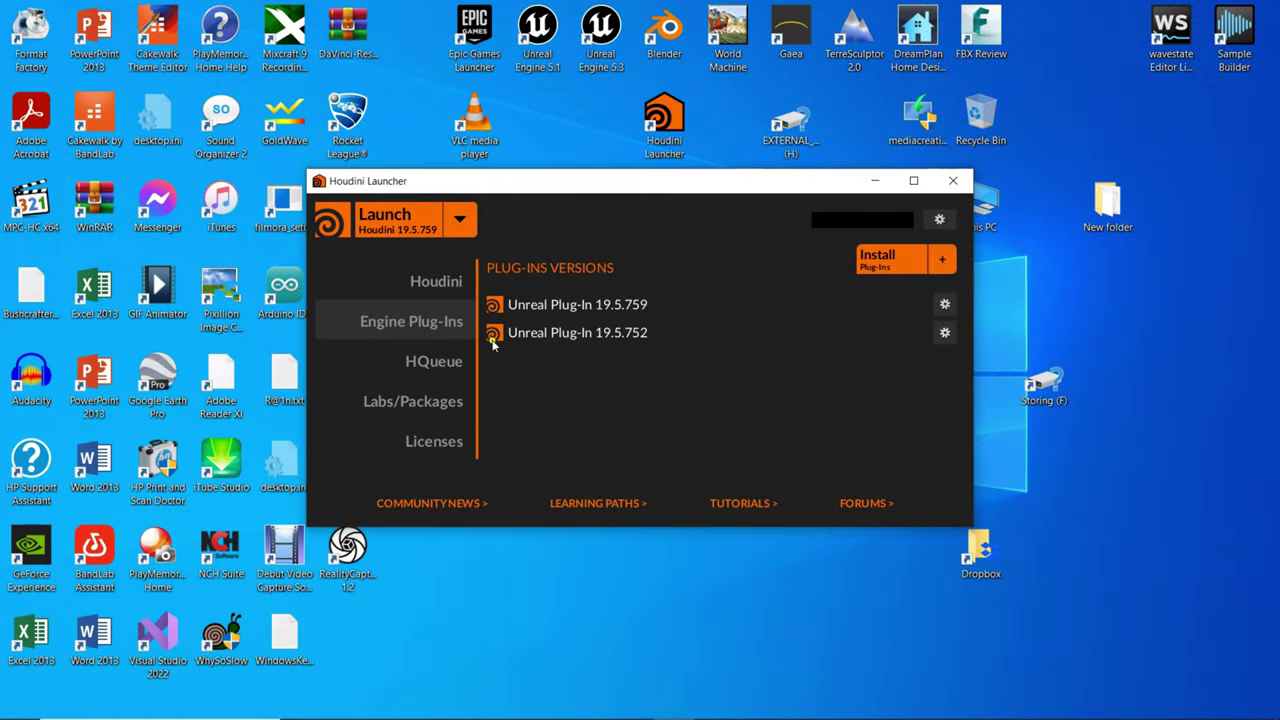
# Step: View the management options for Unreal Plug-In 19.5.759 among the engine plug-ins in Houdini Launcher
pyautogui.click(433, 361)
pyautogui.click(426, 331)
pyautogui.click(944, 305)
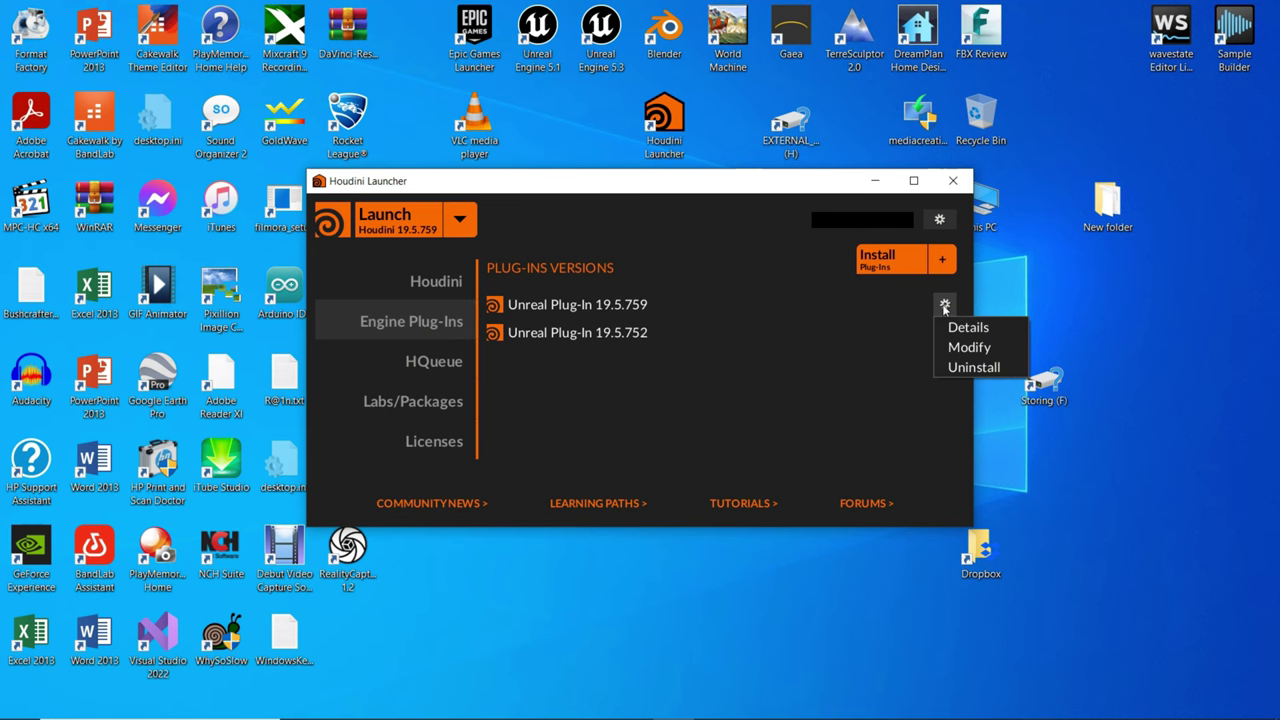
pyautogui.click(624, 327)
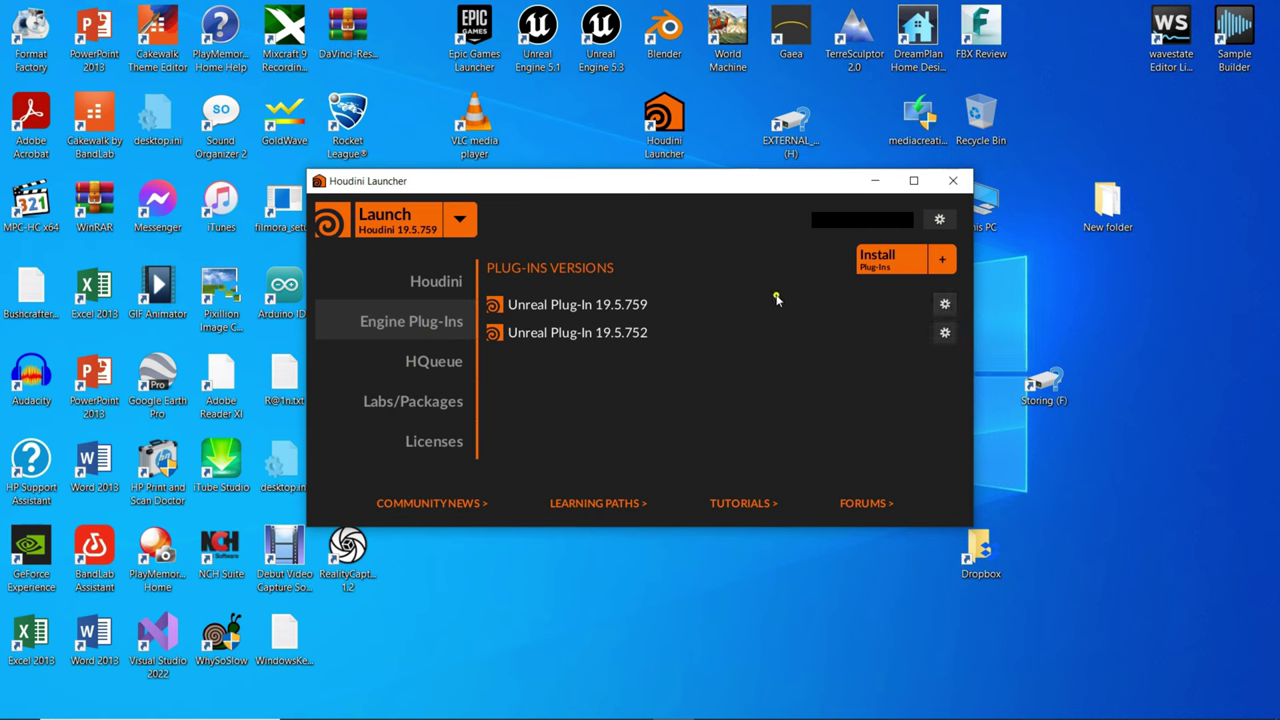
# Step: Install the Unreal Plug-In from production build 19.5.569 (py37), chosen from the full list of available engine plug-in versions
pyautogui.click(914, 264)
pyautogui.click(672, 320)
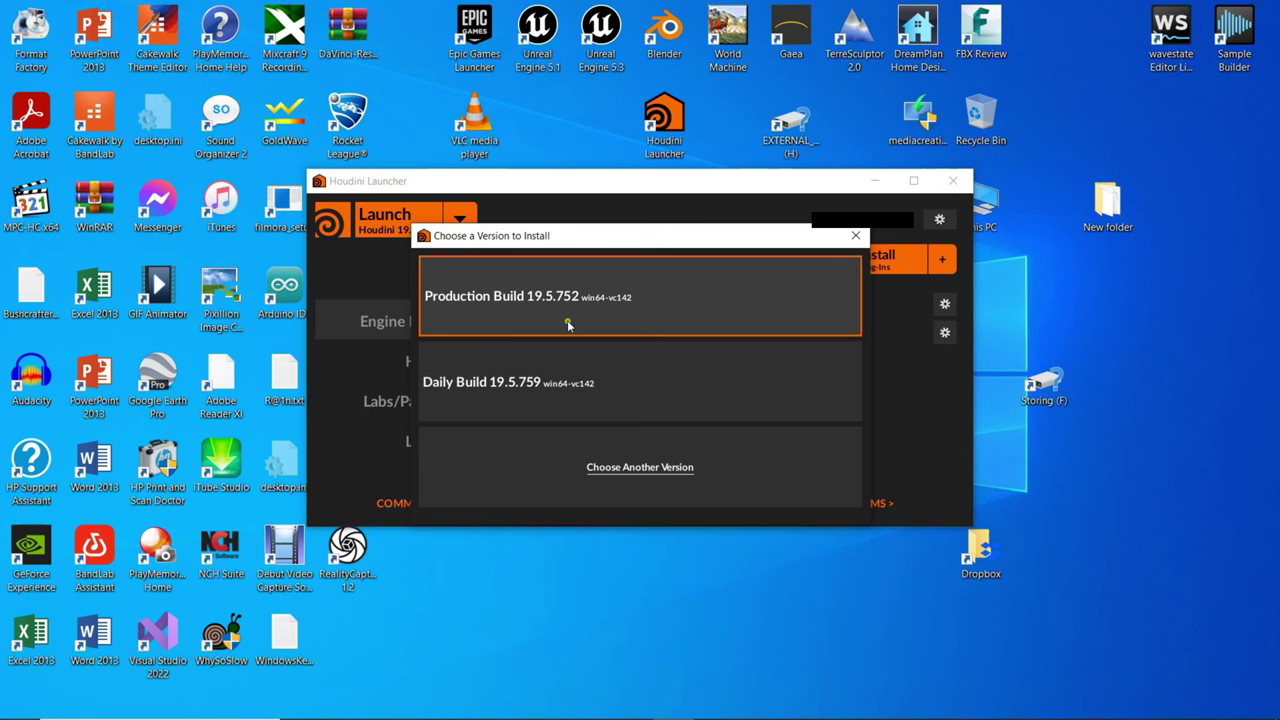
pyautogui.click(631, 472)
pyautogui.scroll(2, 570, 423)
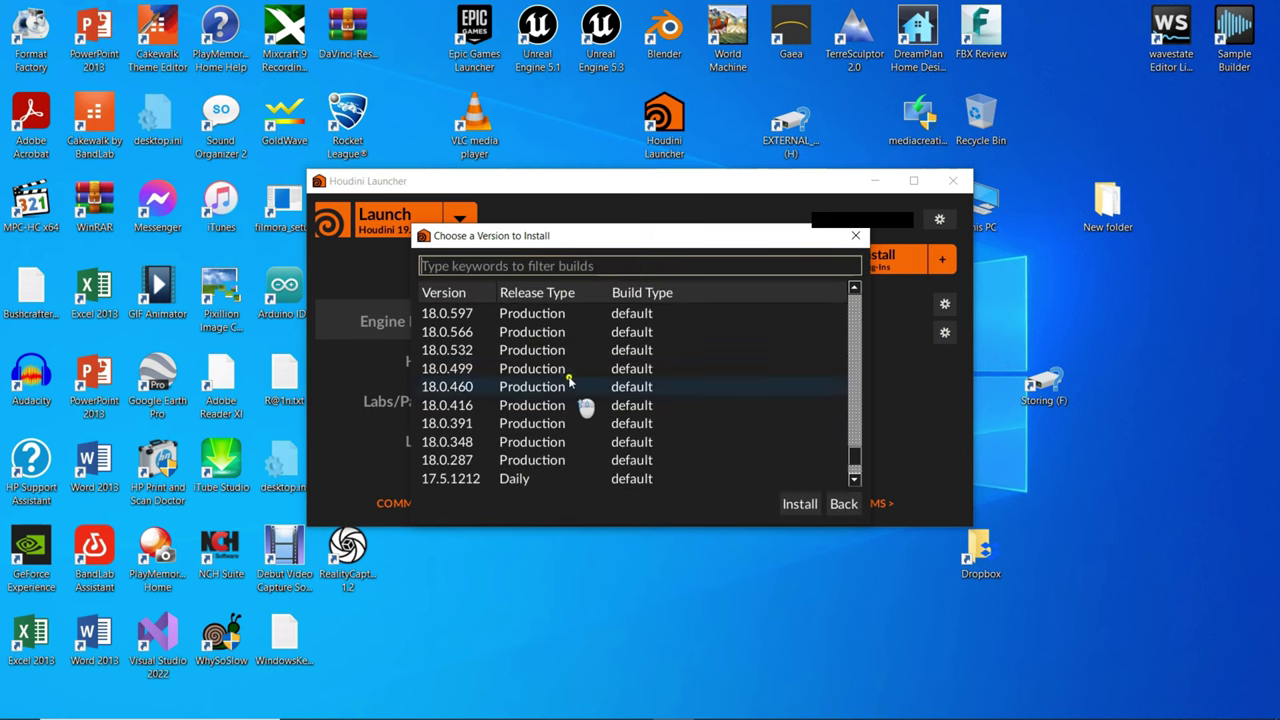
pyautogui.scroll(8, 460, 385)
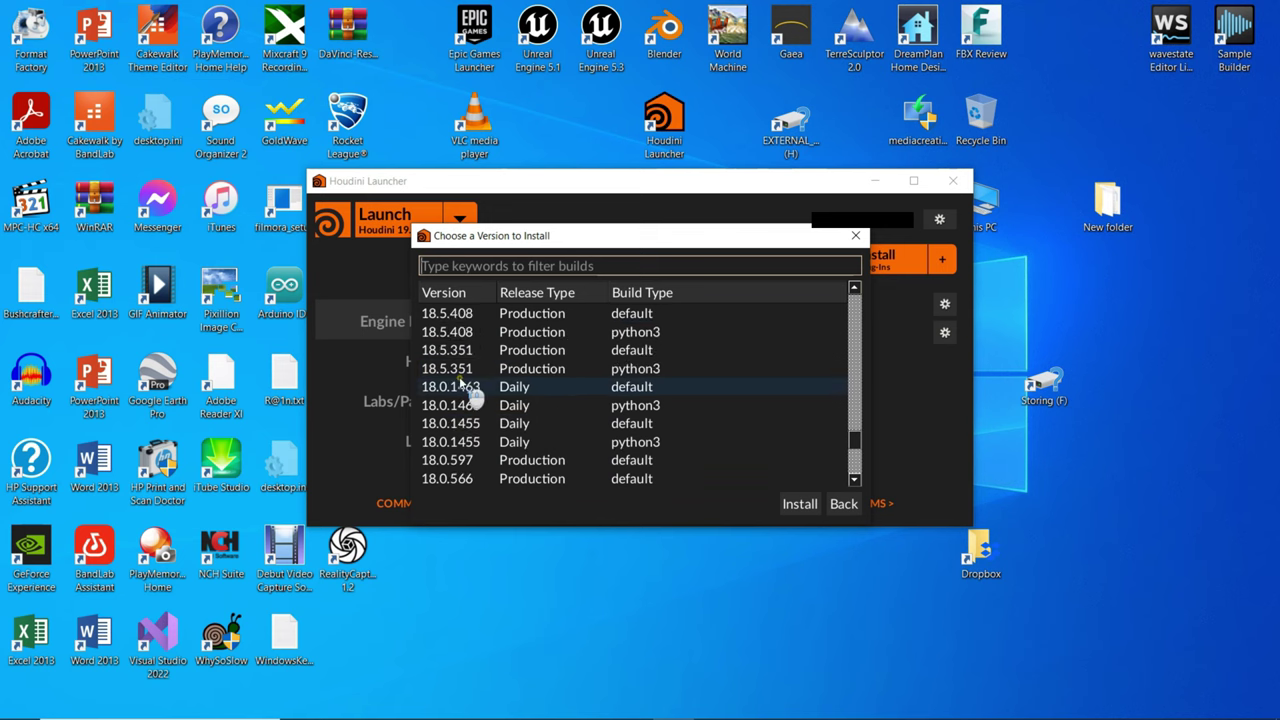
pyautogui.scroll(5, 460, 385)
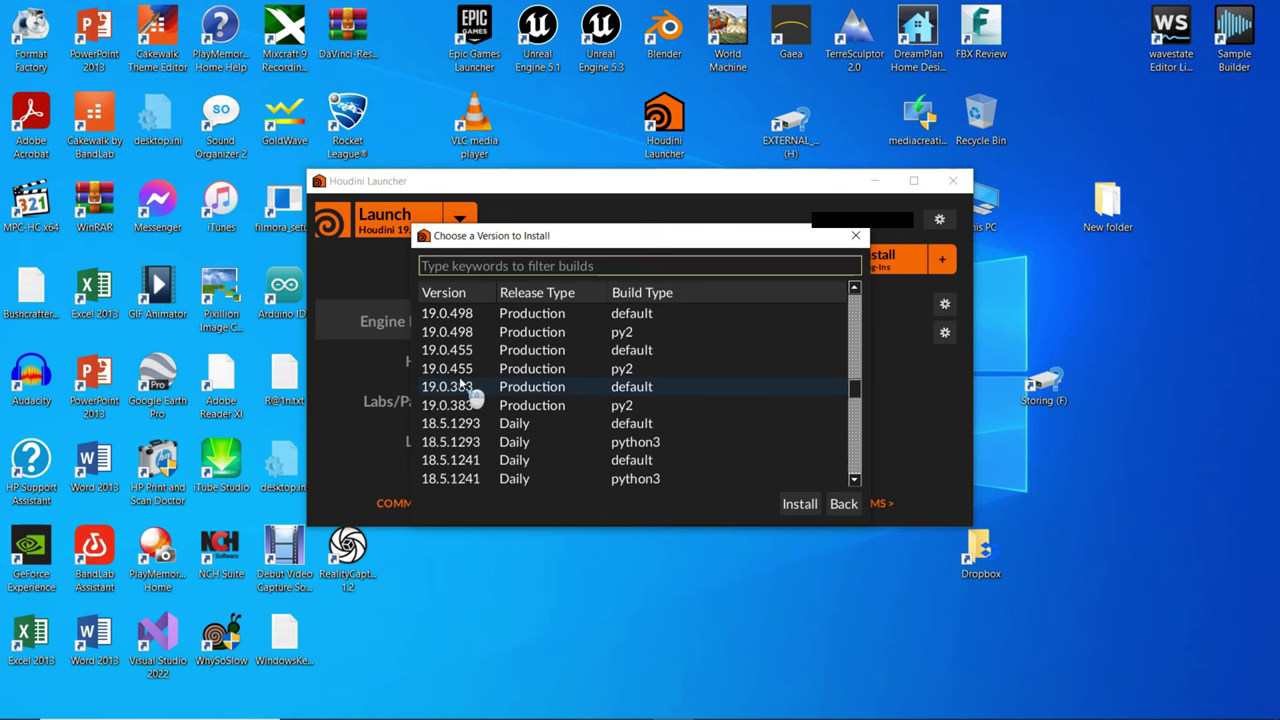
pyautogui.scroll(2, 461, 383)
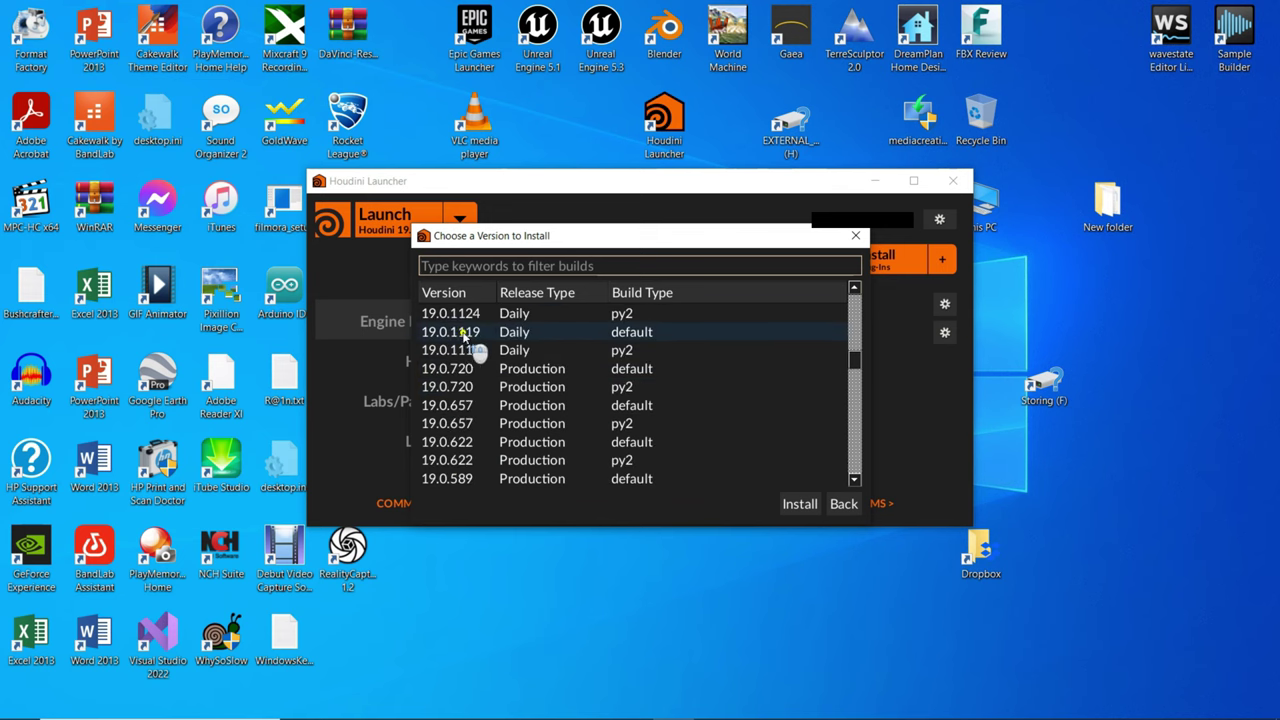
pyautogui.scroll(4, 453, 330)
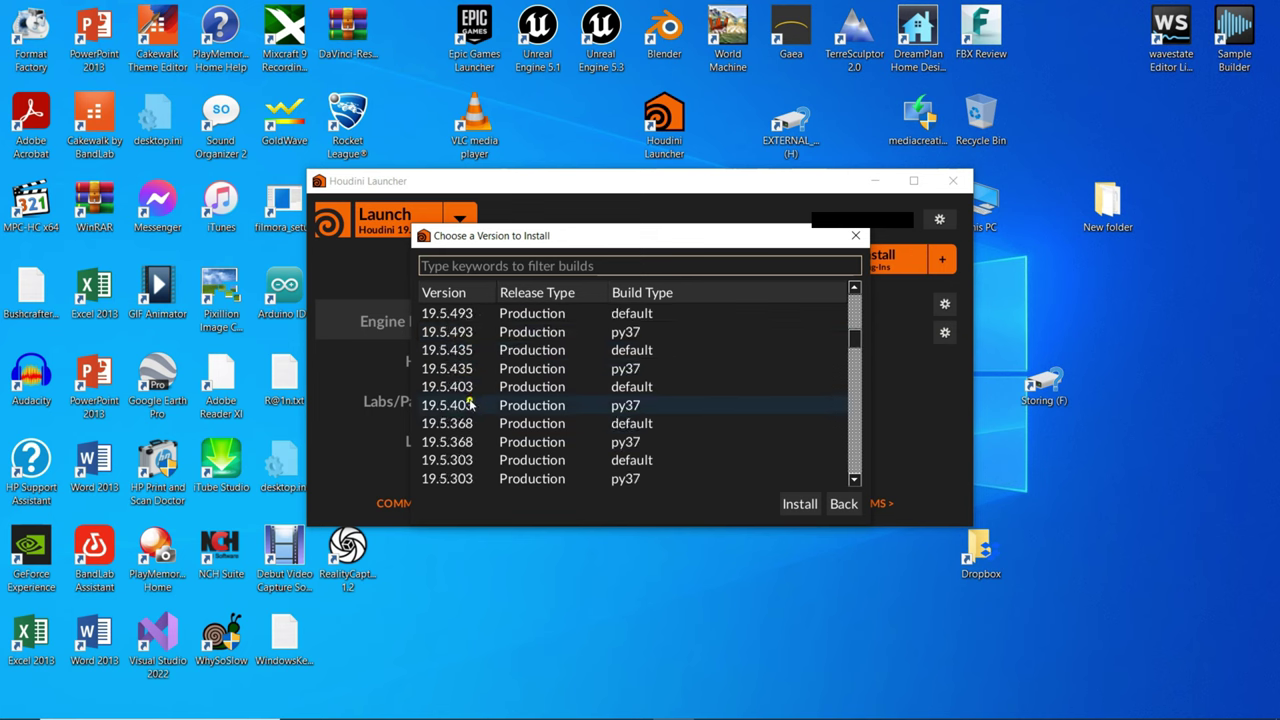
pyautogui.scroll(2, 470, 411)
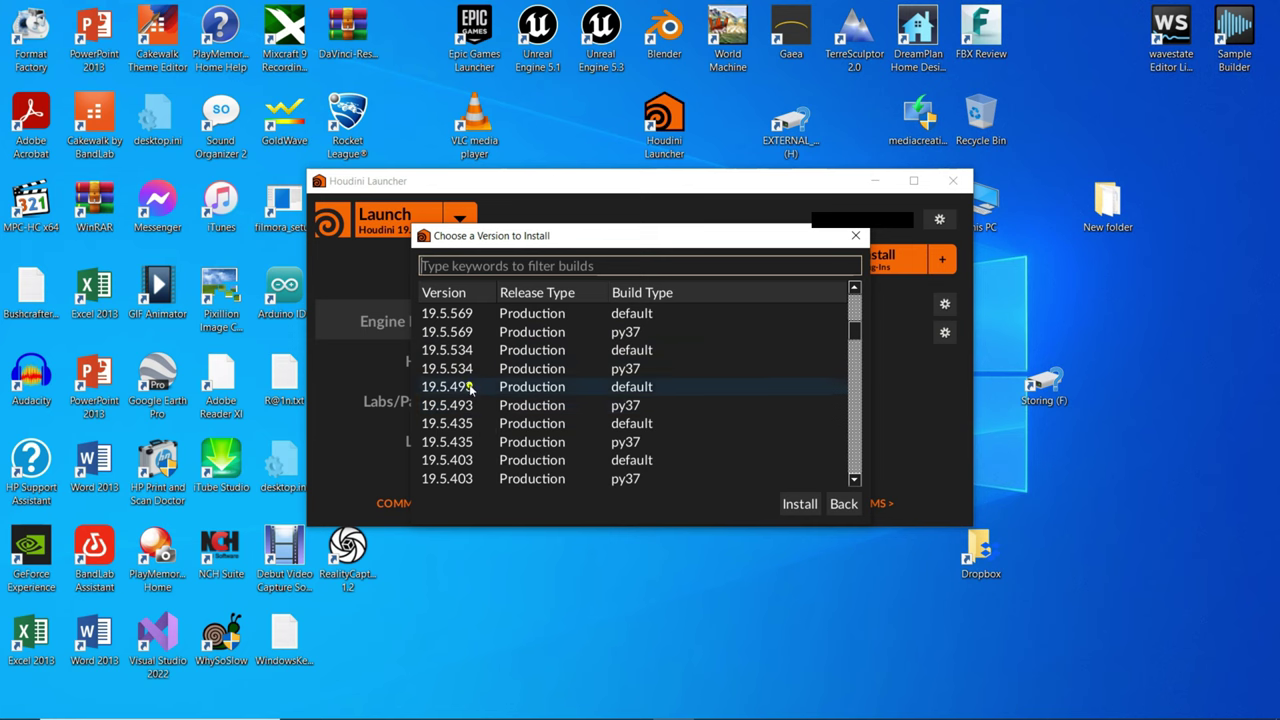
pyautogui.click(450, 334)
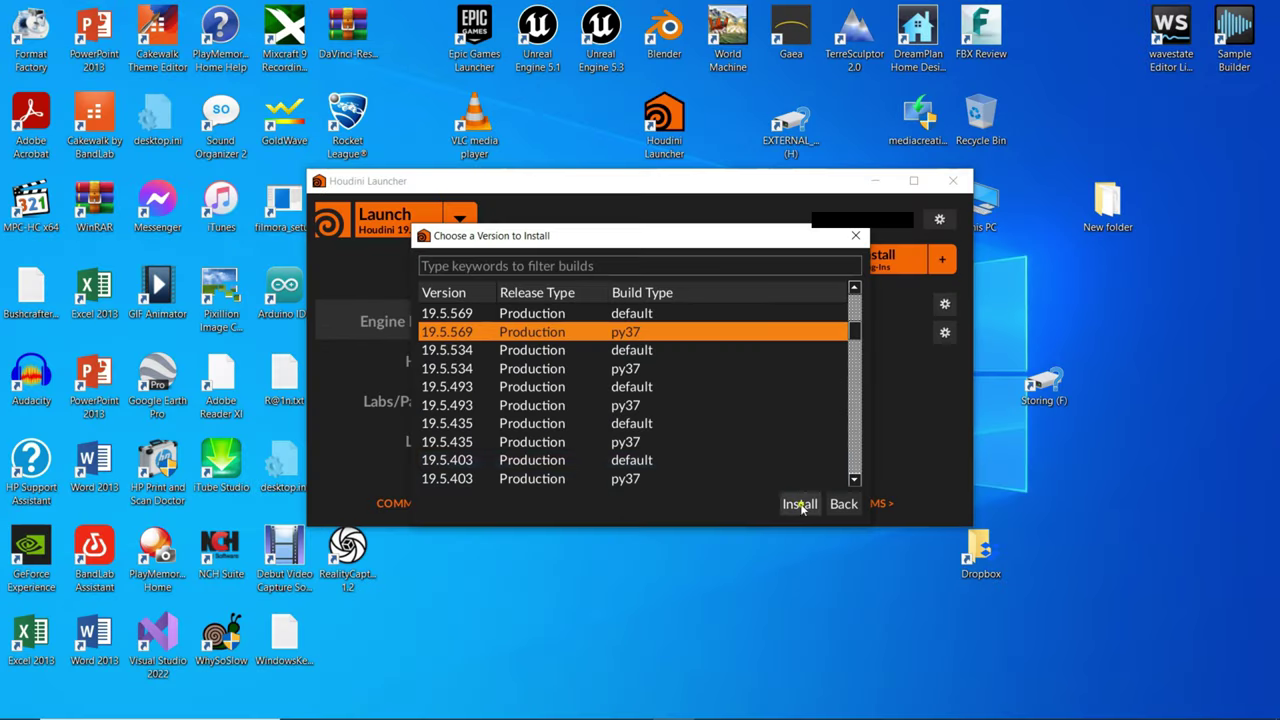
pyautogui.click(798, 505)
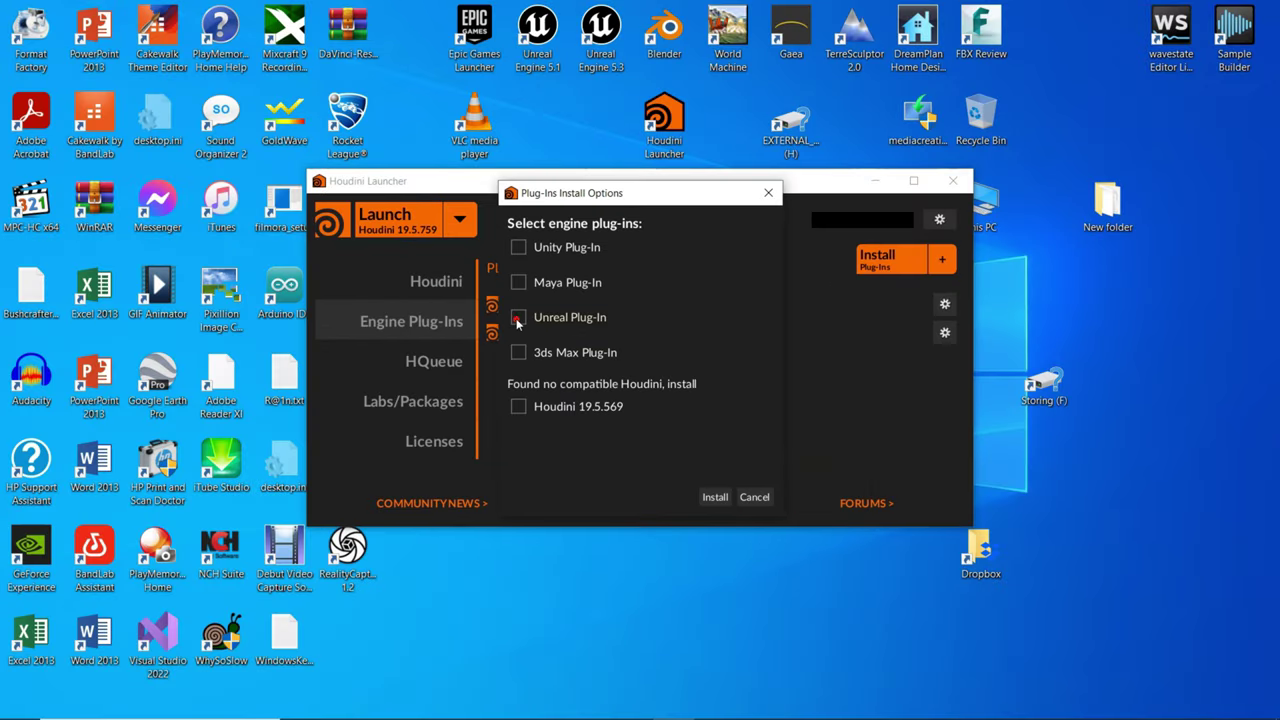
pyautogui.click(724, 499)
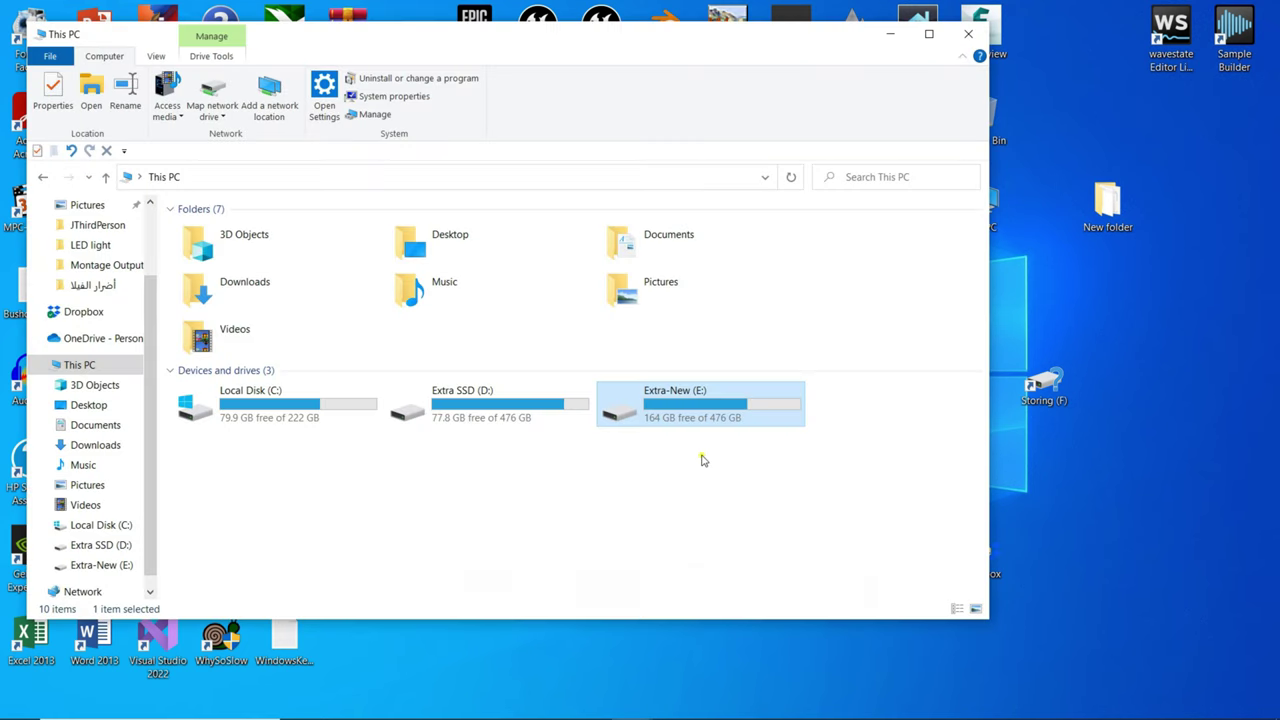
# Step: Switch to File Explorer and go to the Program Files-Ext\Houdini Engine\Unreal folder on drive E
pyautogui.doubleClick(680, 405)
pyautogui.doubleClick(517, 394)
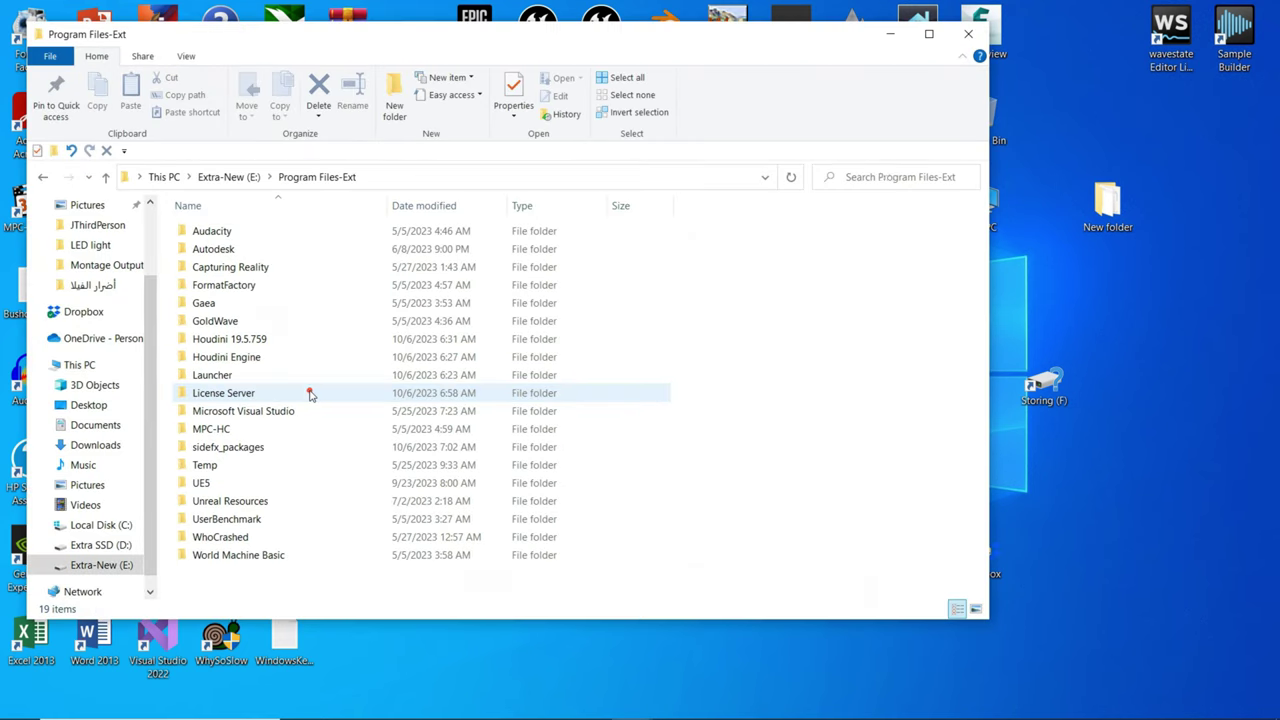
pyautogui.doubleClick(282, 357)
pyautogui.doubleClick(208, 230)
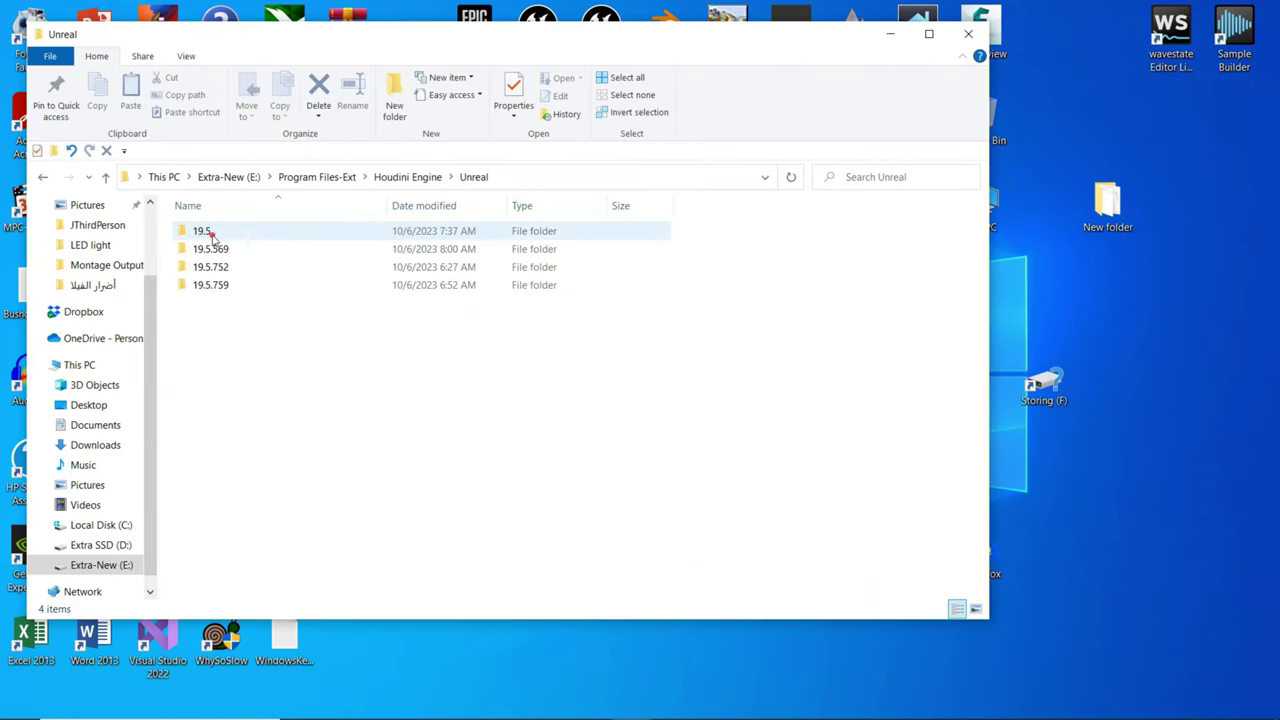
# Step: Copy the HoudiniEngine folder from the 5.1 subfolder of 19.5.569 and minimize the File Explorer window
pyautogui.doubleClick(231, 249)
pyautogui.doubleClick(230, 266)
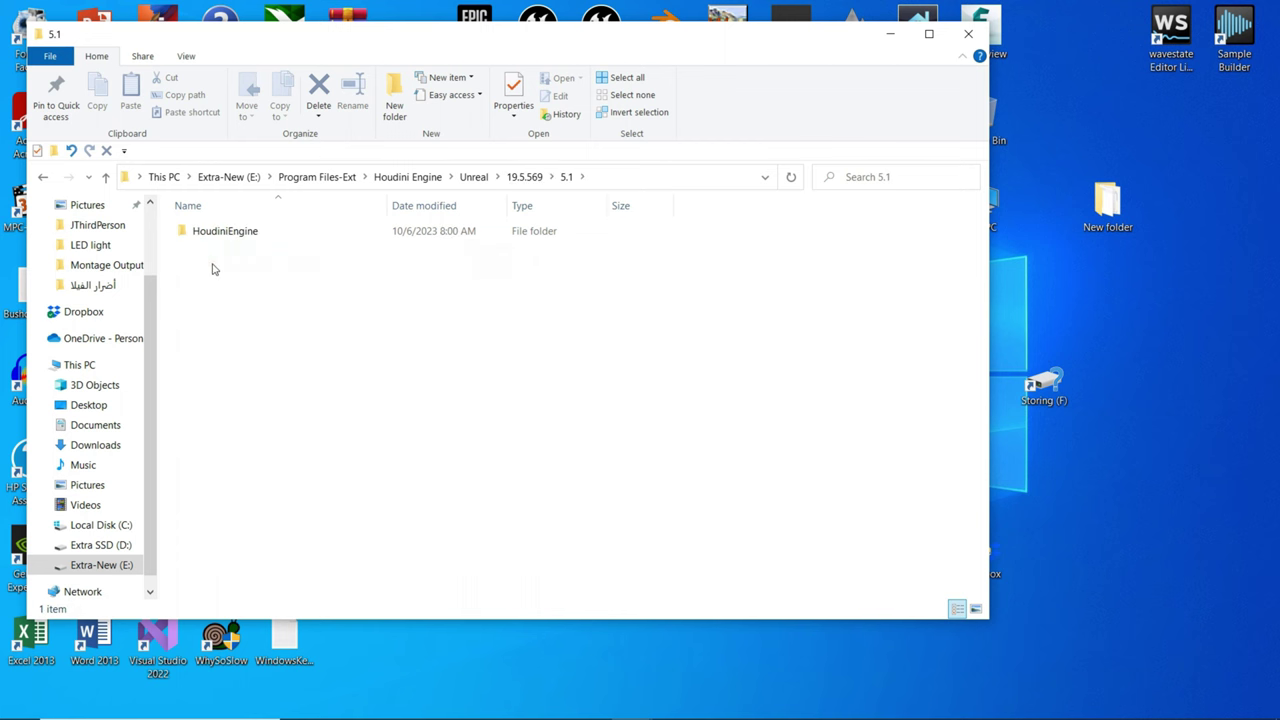
pyautogui.click(226, 233)
pyautogui.rightClick(226, 233)
pyautogui.click(306, 618)
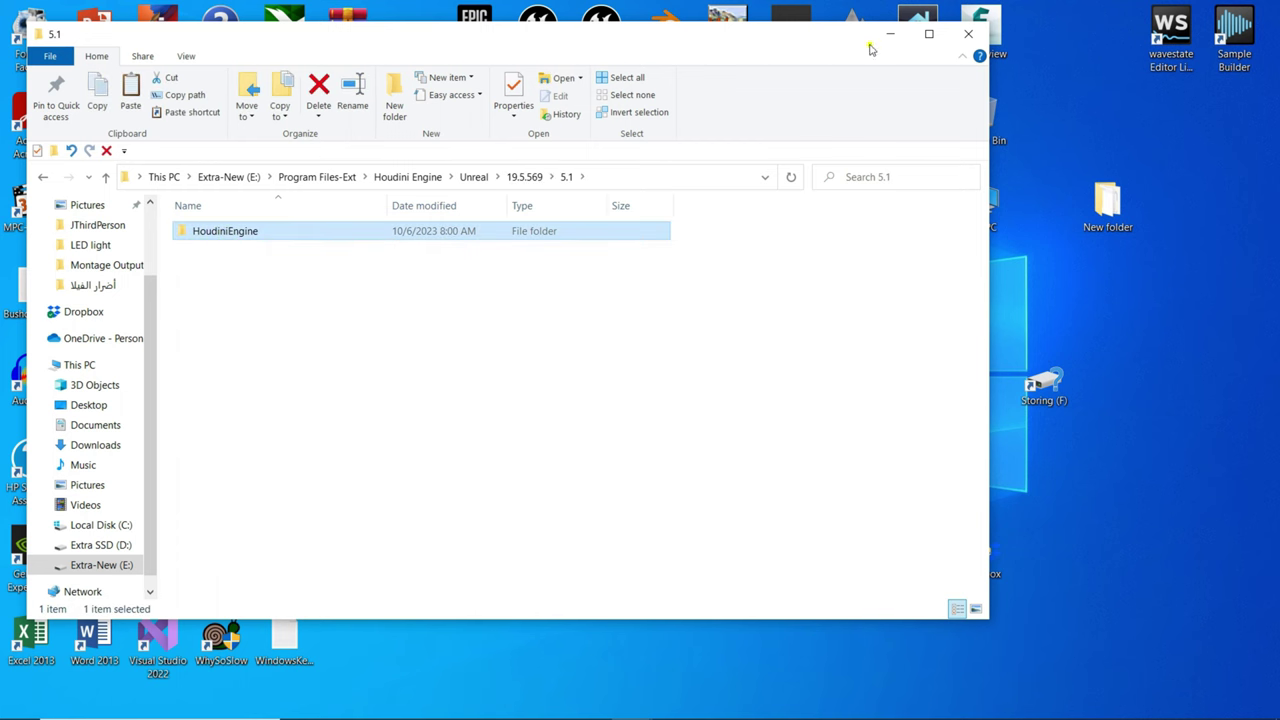
pyautogui.click(890, 34)
# Step: Go to Program Files-Ext\UE5\UE_5.1\Engine\Plugins\Runtime on drive E in a separate File Explorer window
pyautogui.doubleClick(918, 390)
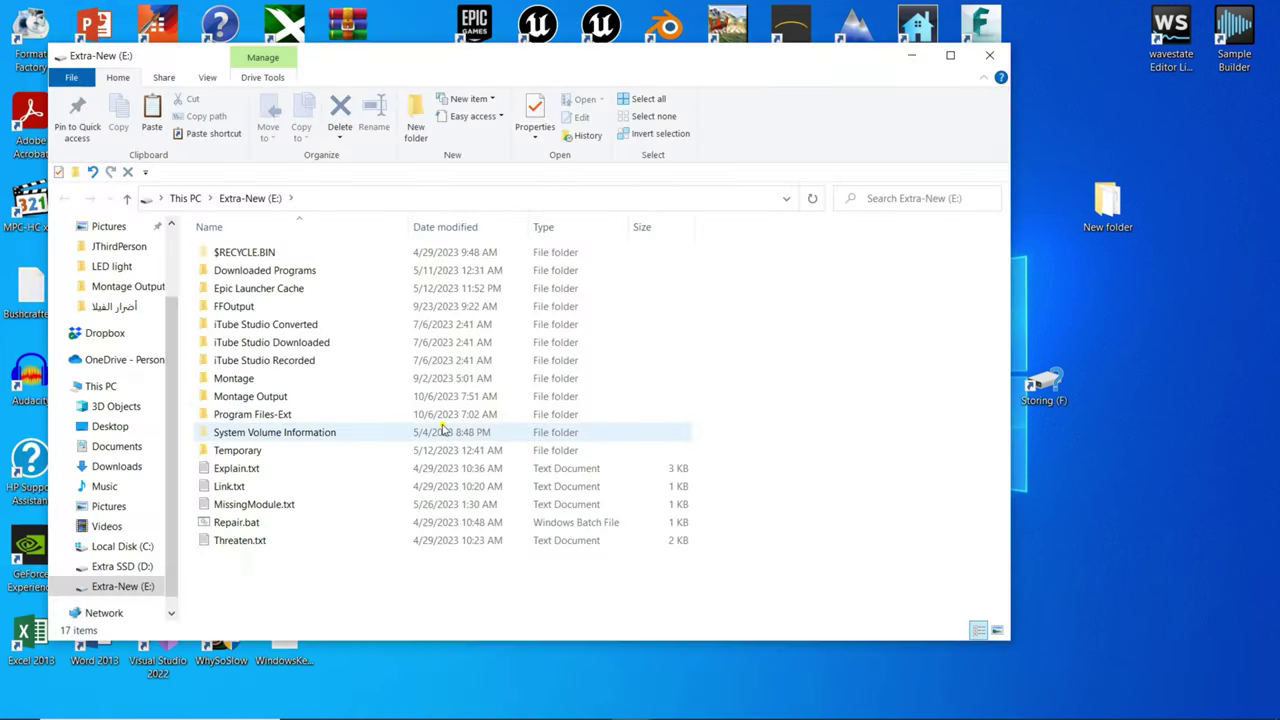
pyautogui.doubleClick(346, 418)
pyautogui.doubleClick(306, 503)
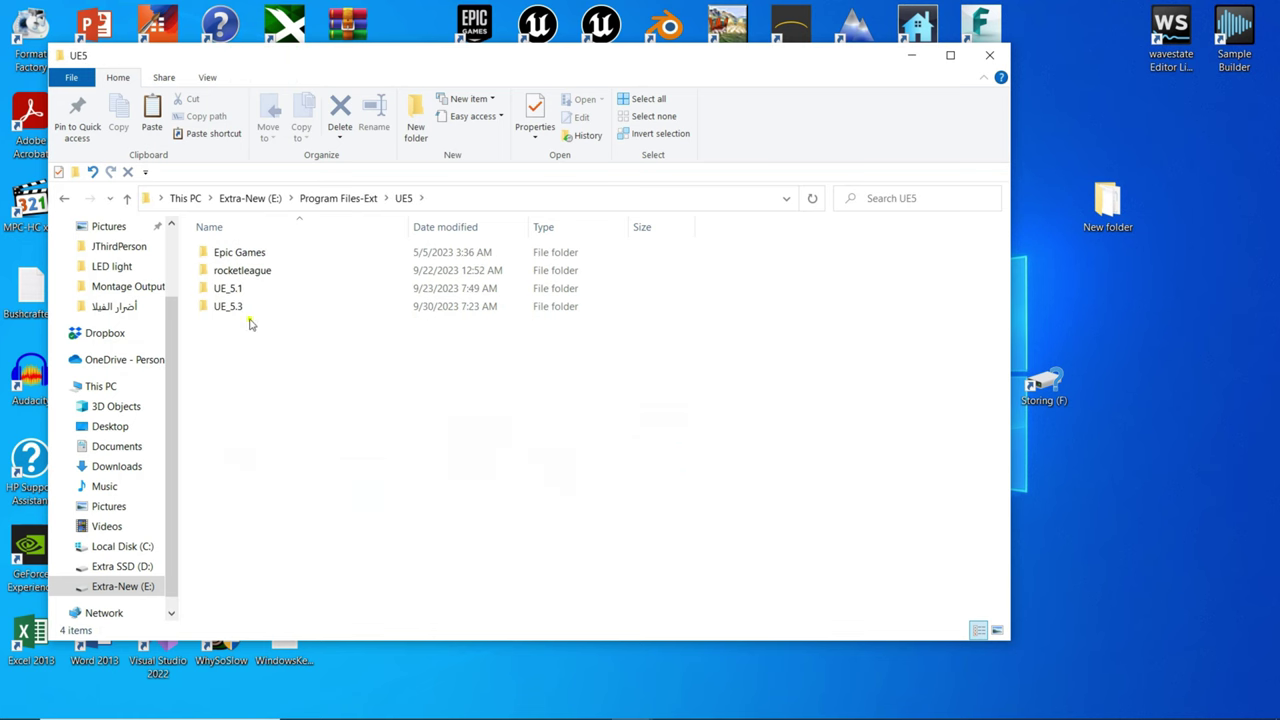
pyautogui.doubleClick(251, 288)
pyautogui.doubleClick(258, 270)
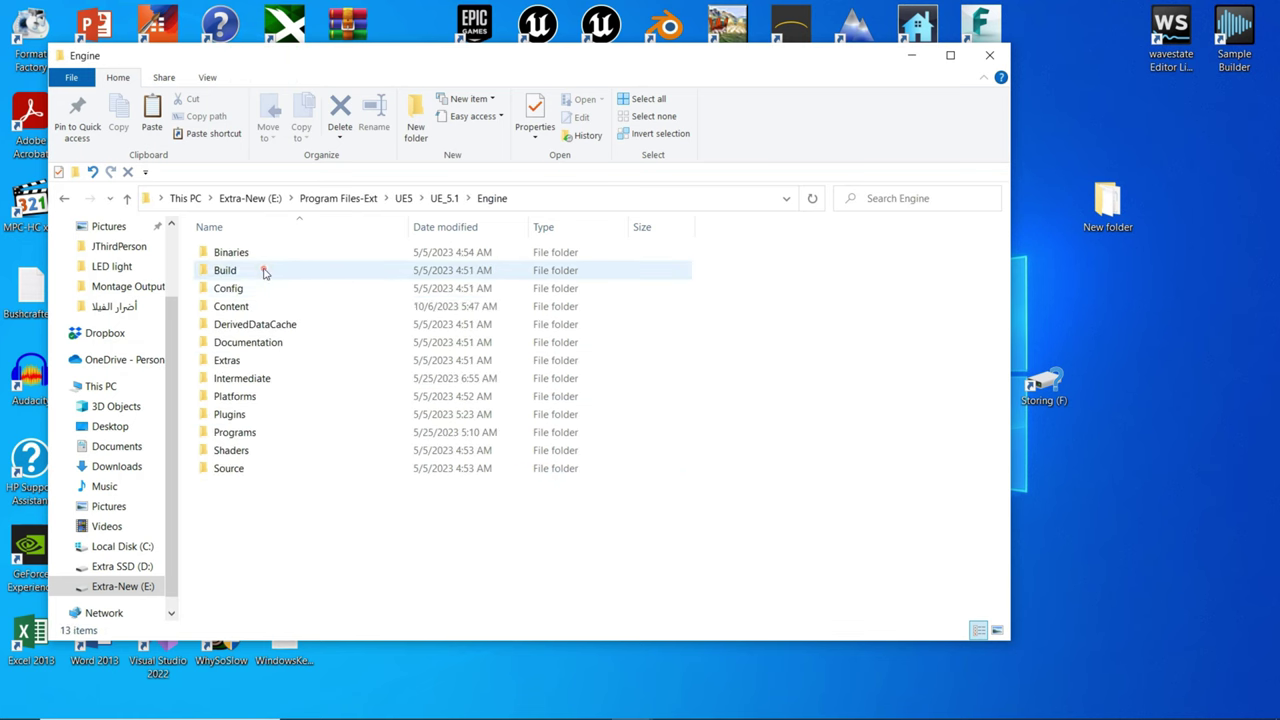
pyautogui.doubleClick(260, 416)
pyautogui.scroll(-7, 328, 398)
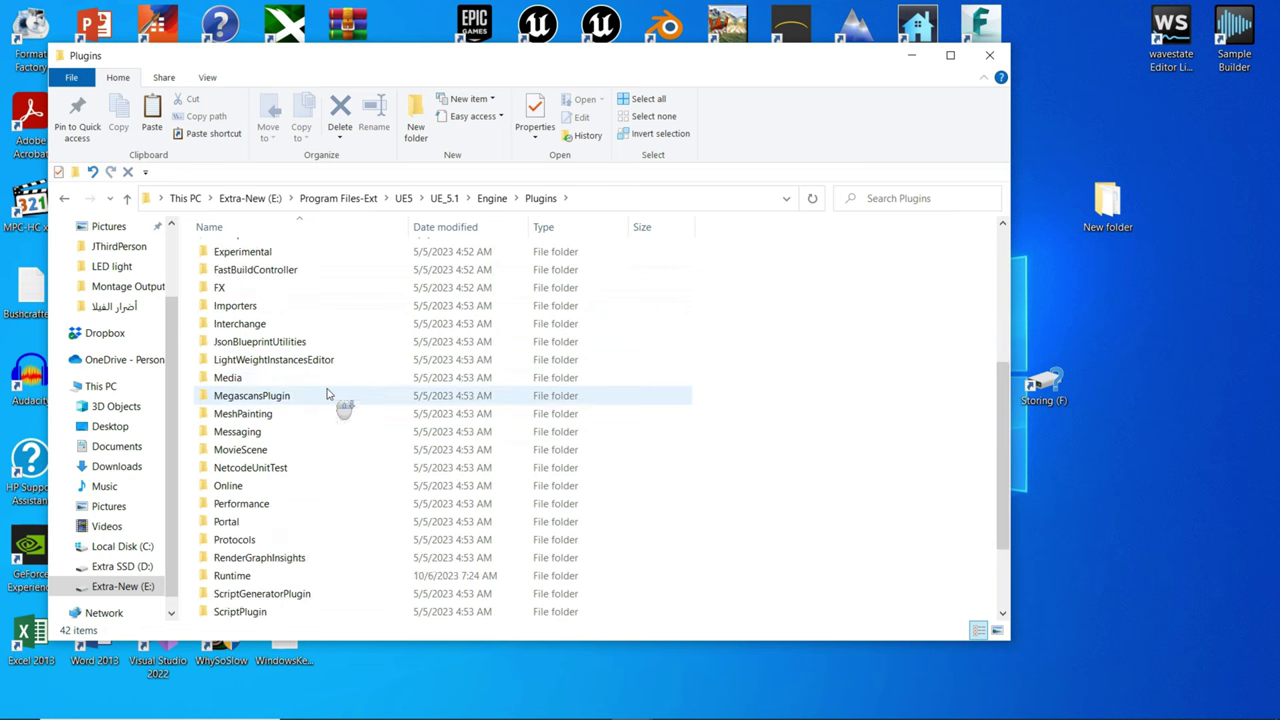
pyautogui.doubleClick(297, 485)
# Step: Delete the HoudiniEngineForUnreal-Houdini19.5-Unreal5.00 folder from Runtime and paste the copied HoudiniEngine folder there in its place
pyautogui.scroll(-6, 440, 435)
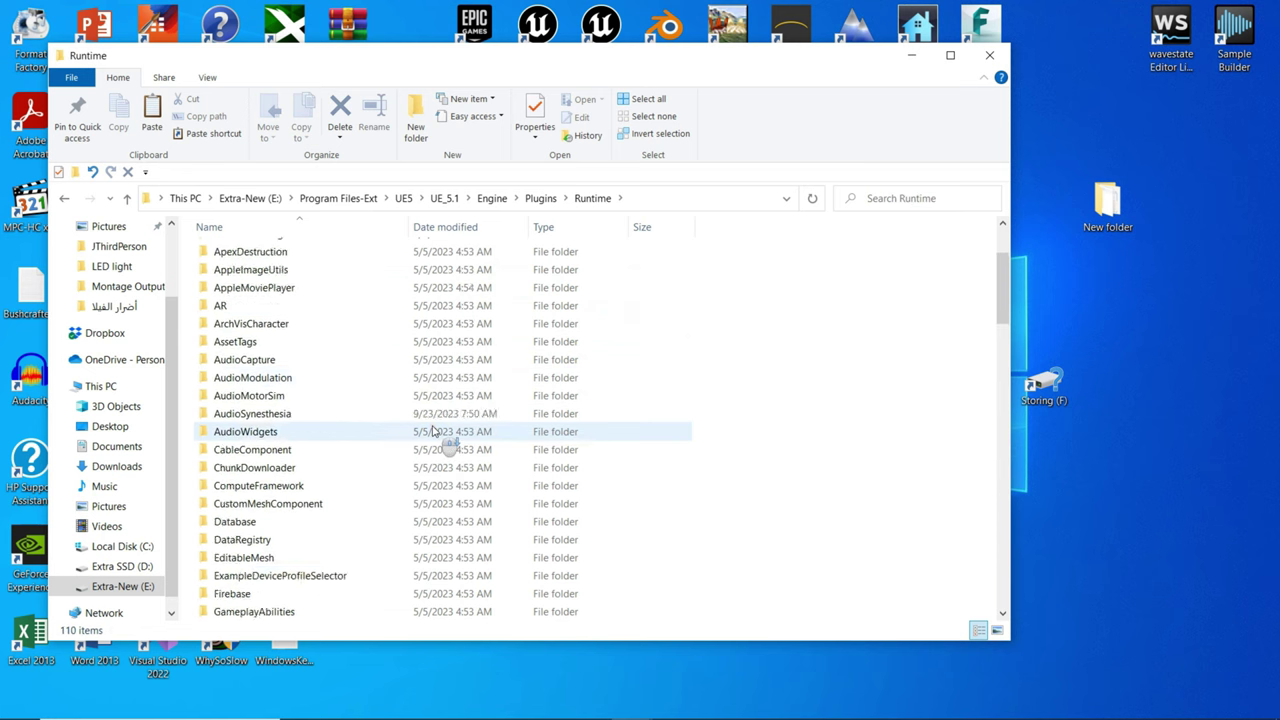
pyautogui.scroll(-2, 433, 430)
pyautogui.scroll(-1, 433, 430)
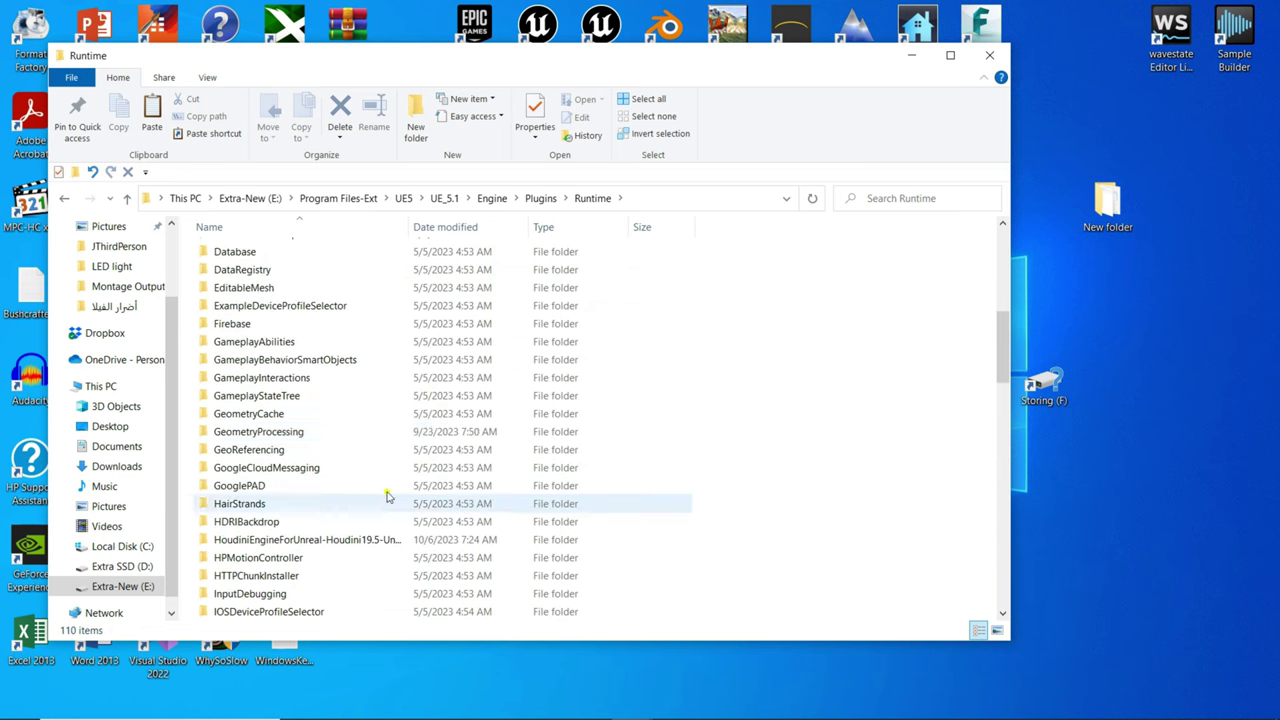
pyautogui.click(340, 541)
pyautogui.rightClick(340, 541)
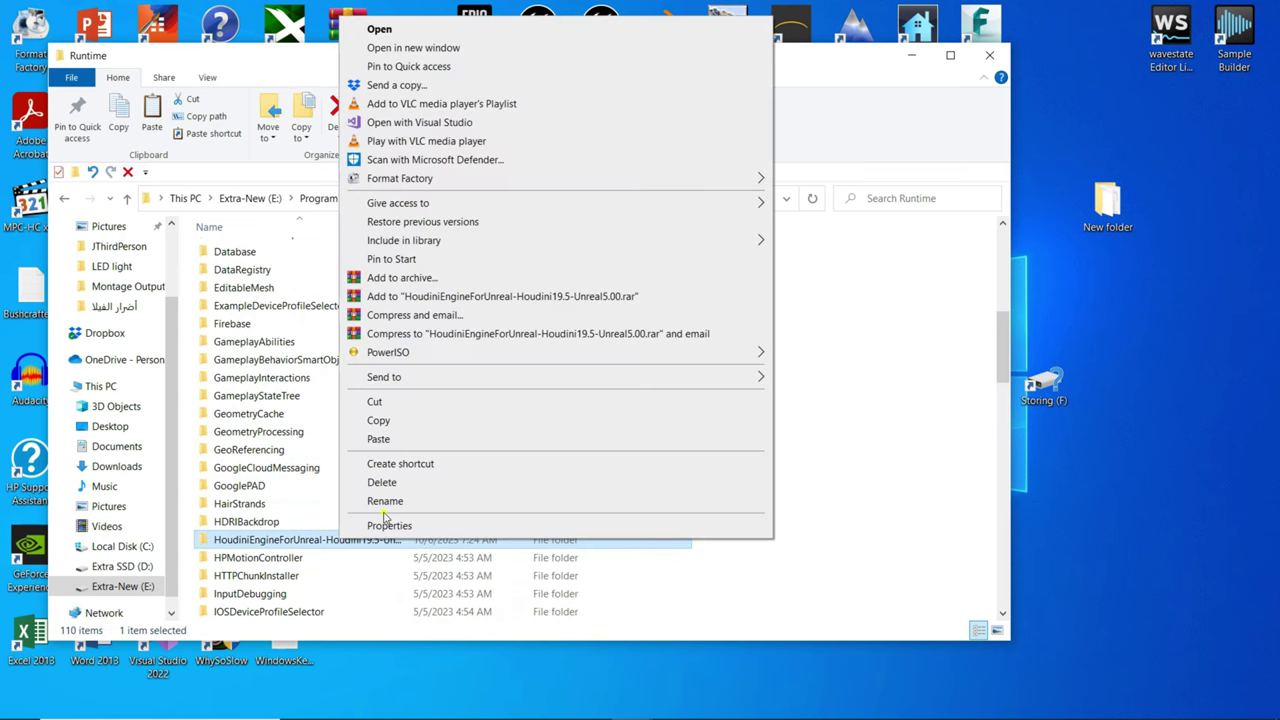
pyautogui.click(385, 484)
pyautogui.rightClick(825, 343)
pyautogui.click(866, 463)
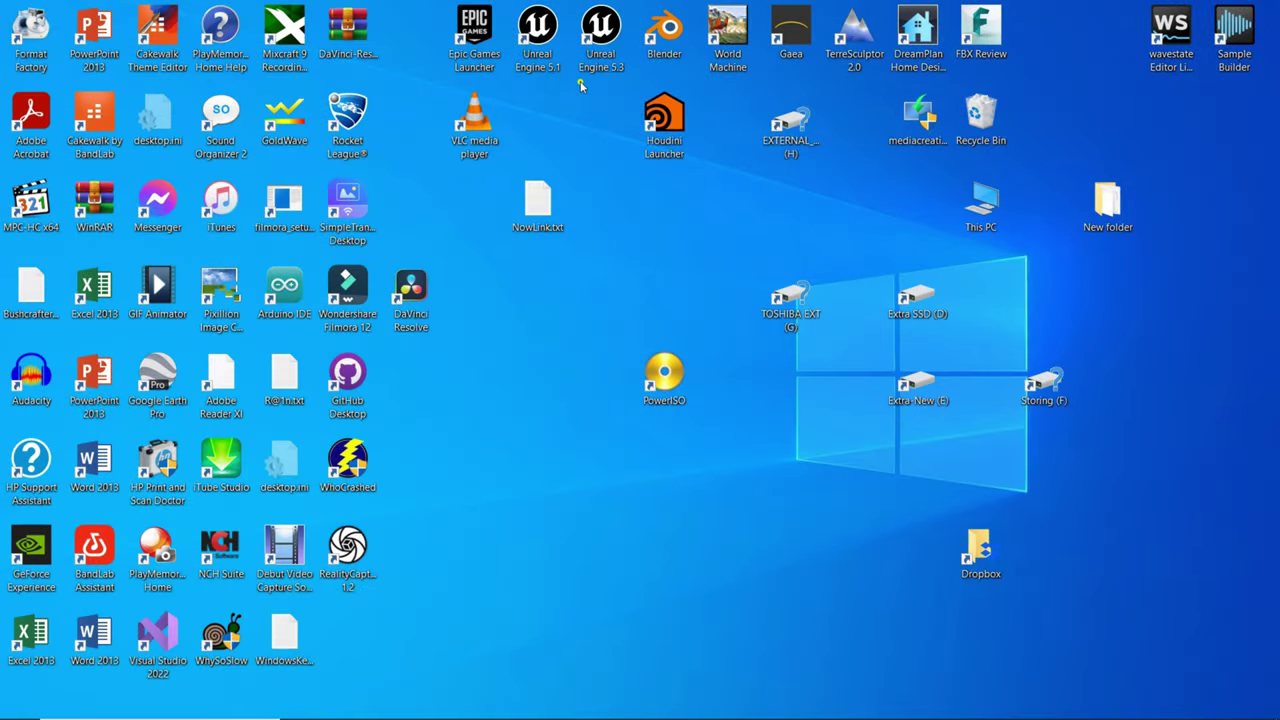
# Step: Launch Unreal Engine 5.1 and open the JFirstP1 project
pyautogui.doubleClick(559, 62)
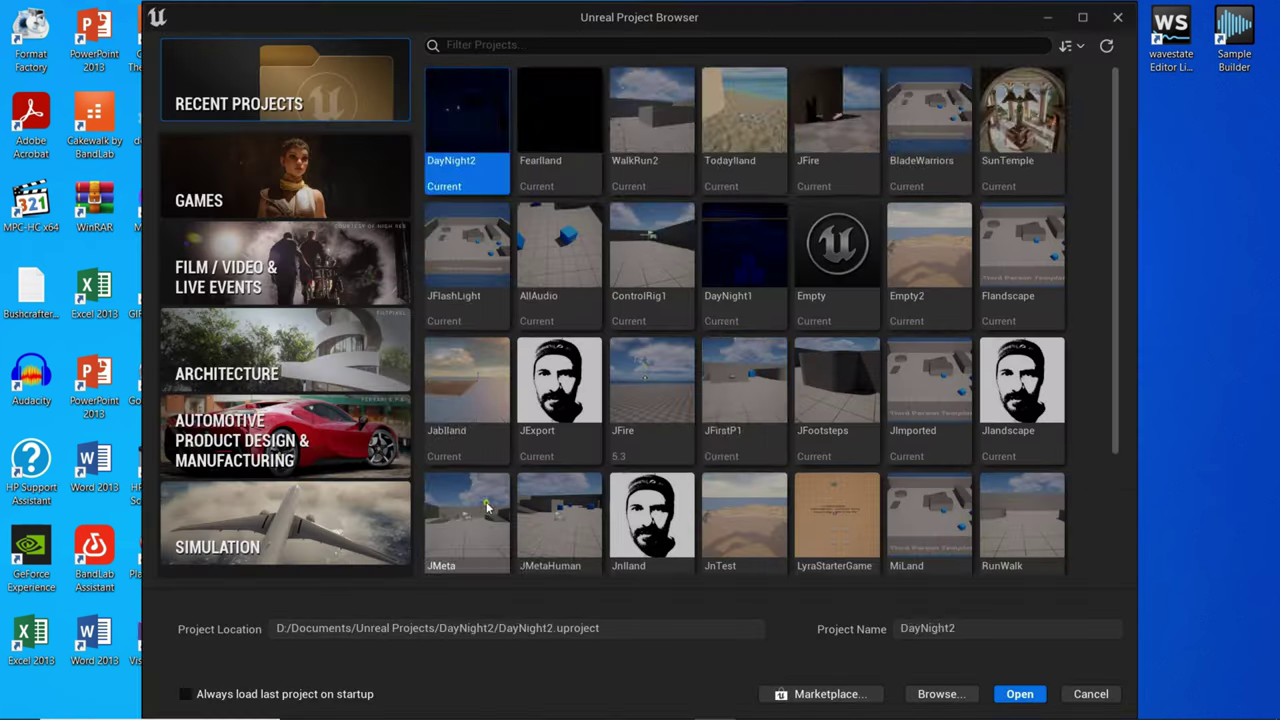
pyautogui.click(1019, 693)
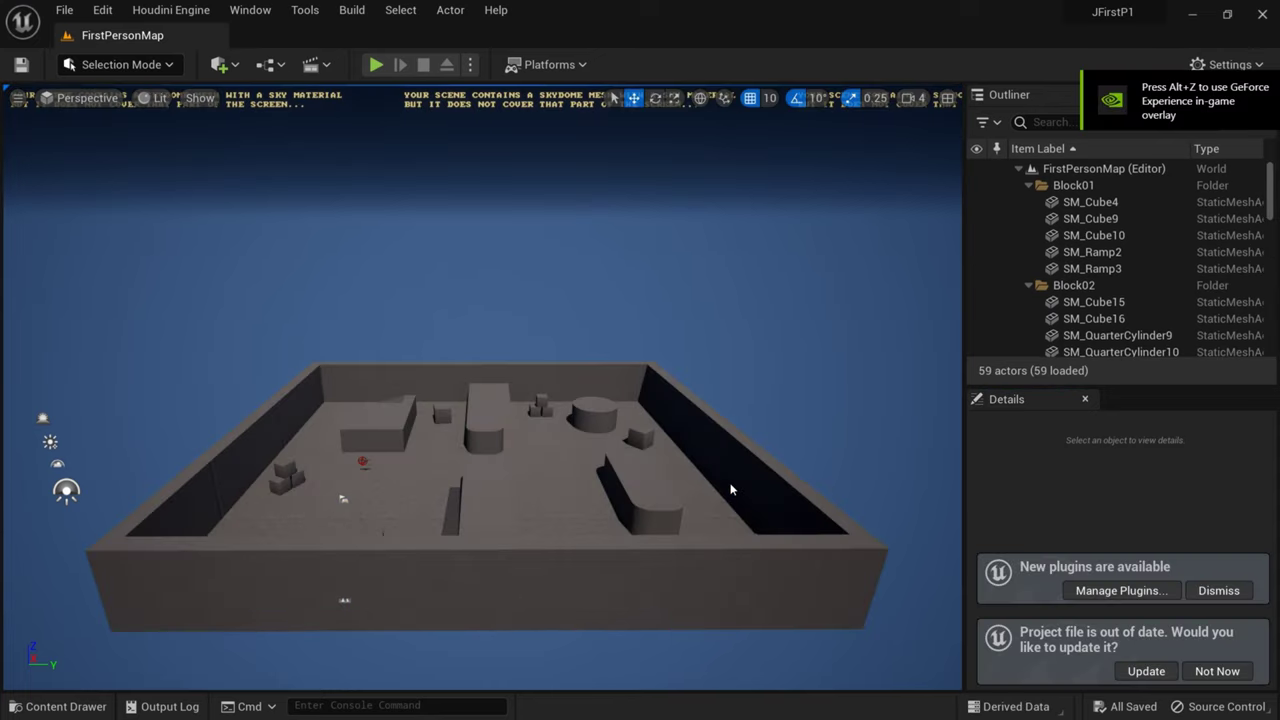
# Step: Update the out-of-date project file and search the plugin manager for "houdi" to check the Houdini Engine plug-in
pyautogui.click(1124, 537)
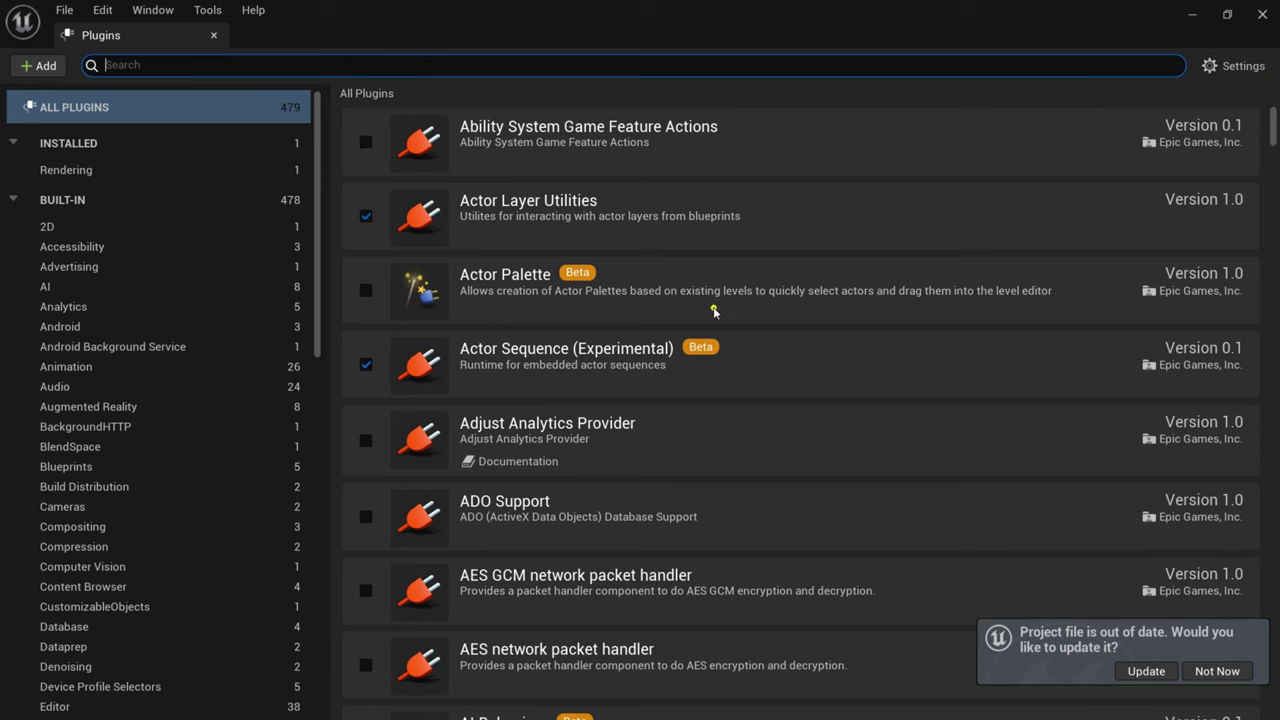
pyautogui.click(1147, 671)
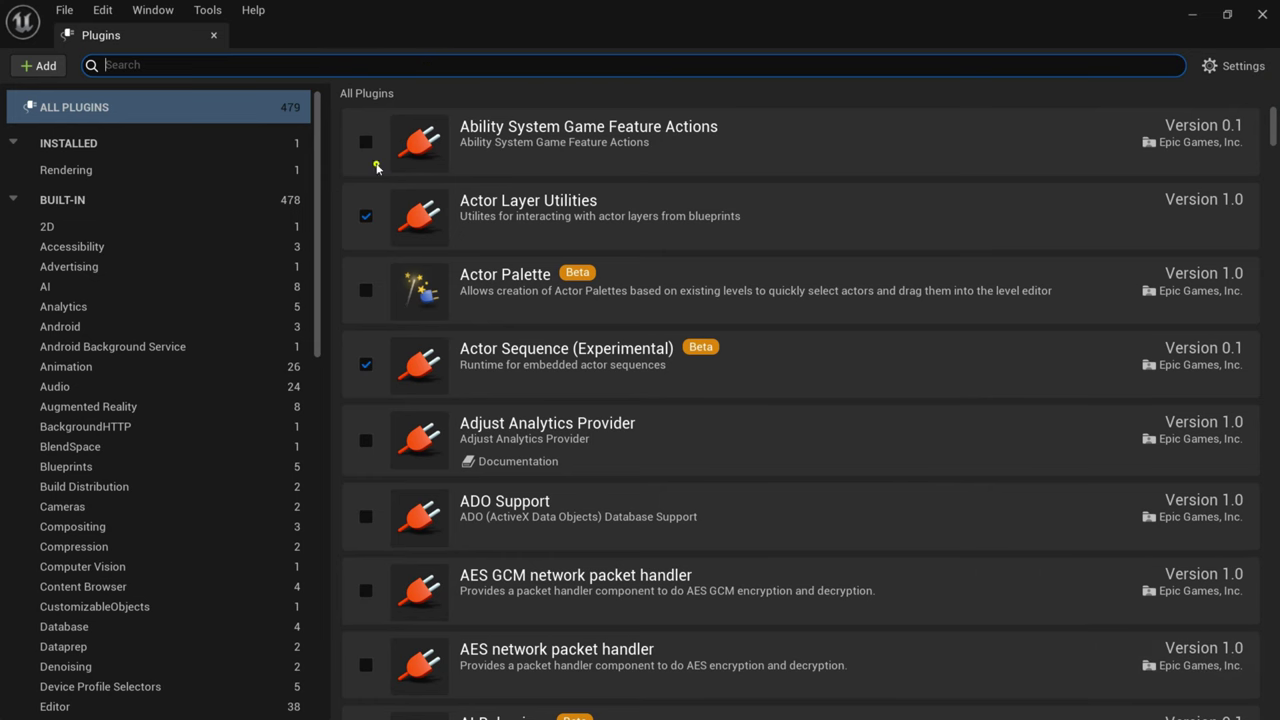
pyautogui.write('houdi')
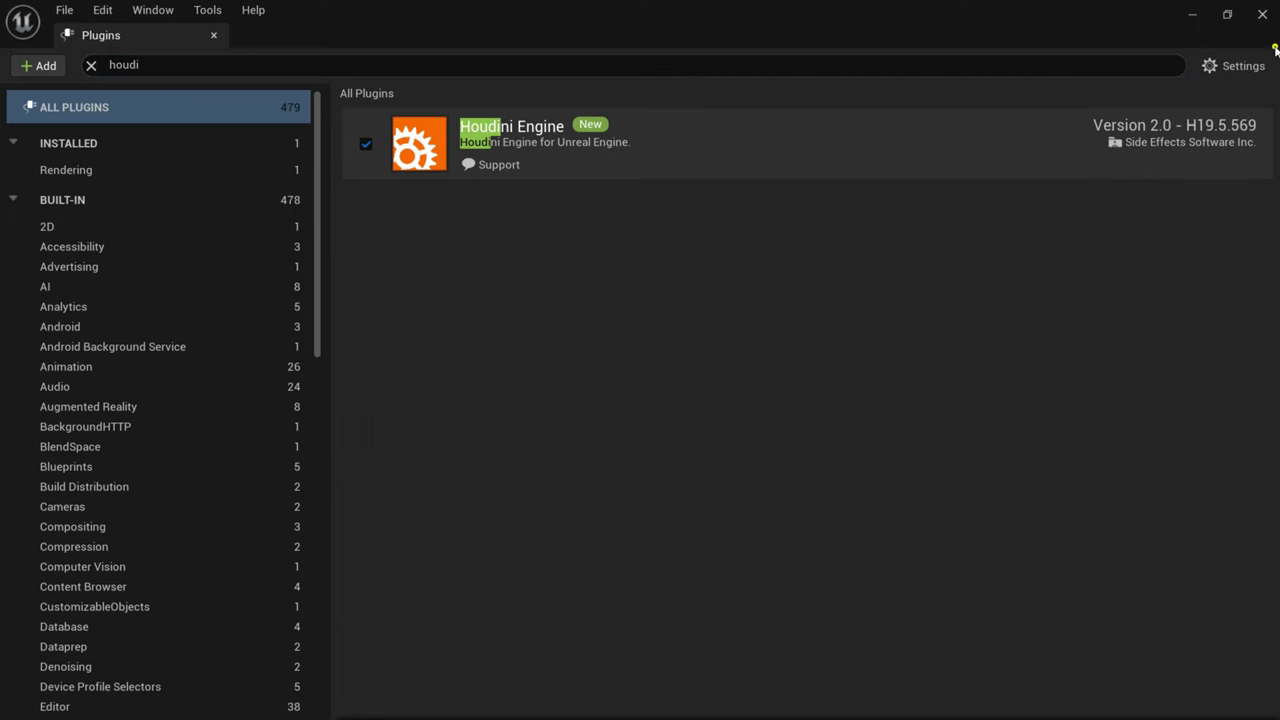
pyautogui.click(1262, 14)
# Step: View the Houdini Engine menu commands in the level editor and exit Unreal Editor
pyautogui.click(566, 244)
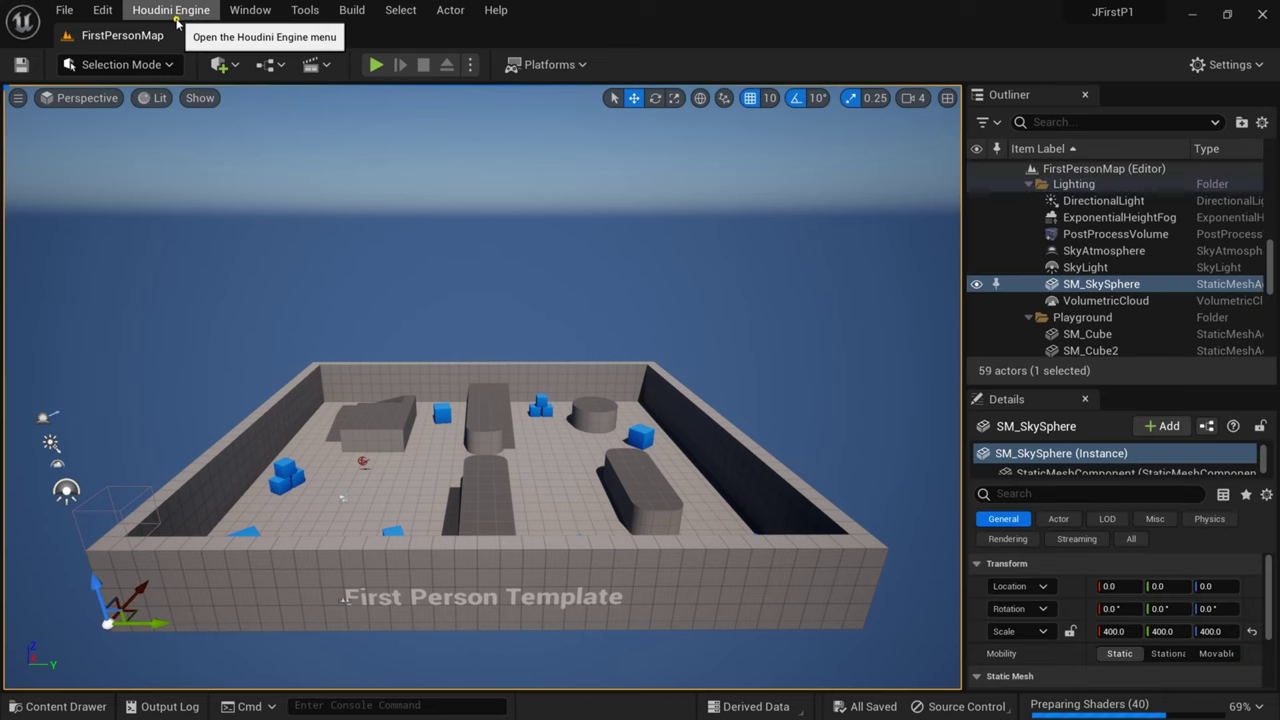
pyautogui.click(172, 10)
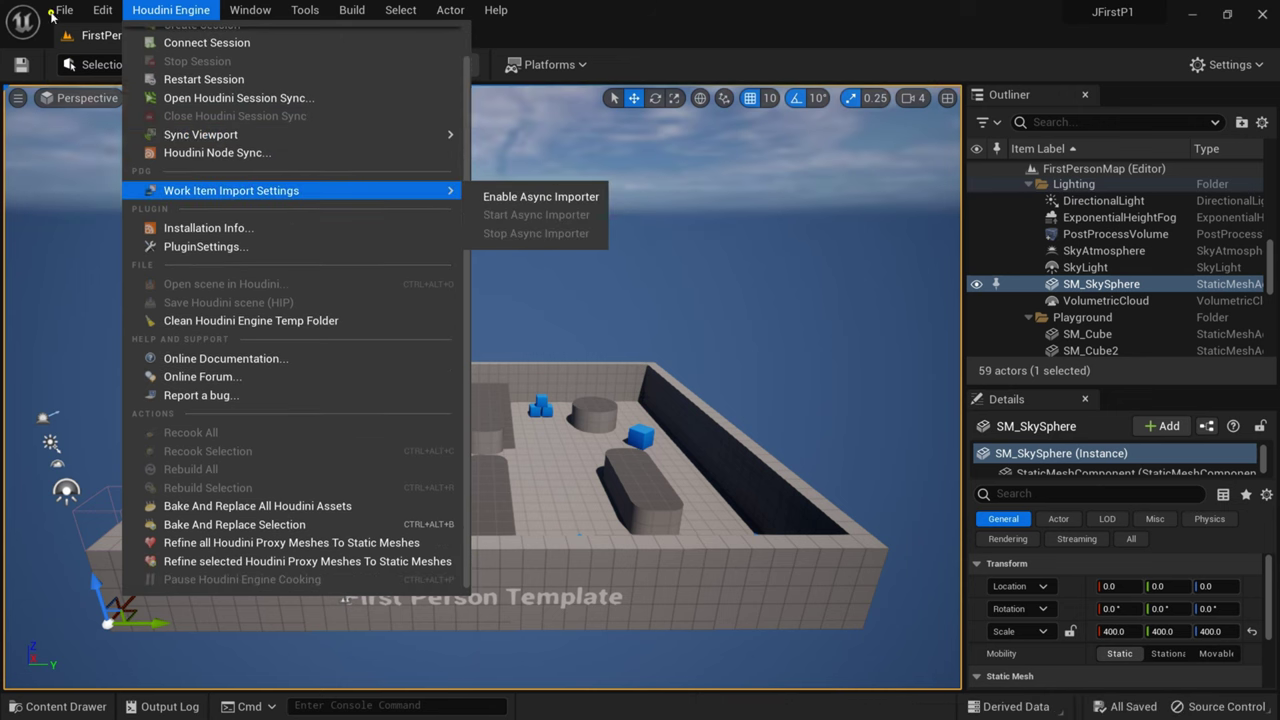
pyautogui.moveTo(64, 10)
pyautogui.click(146, 392)
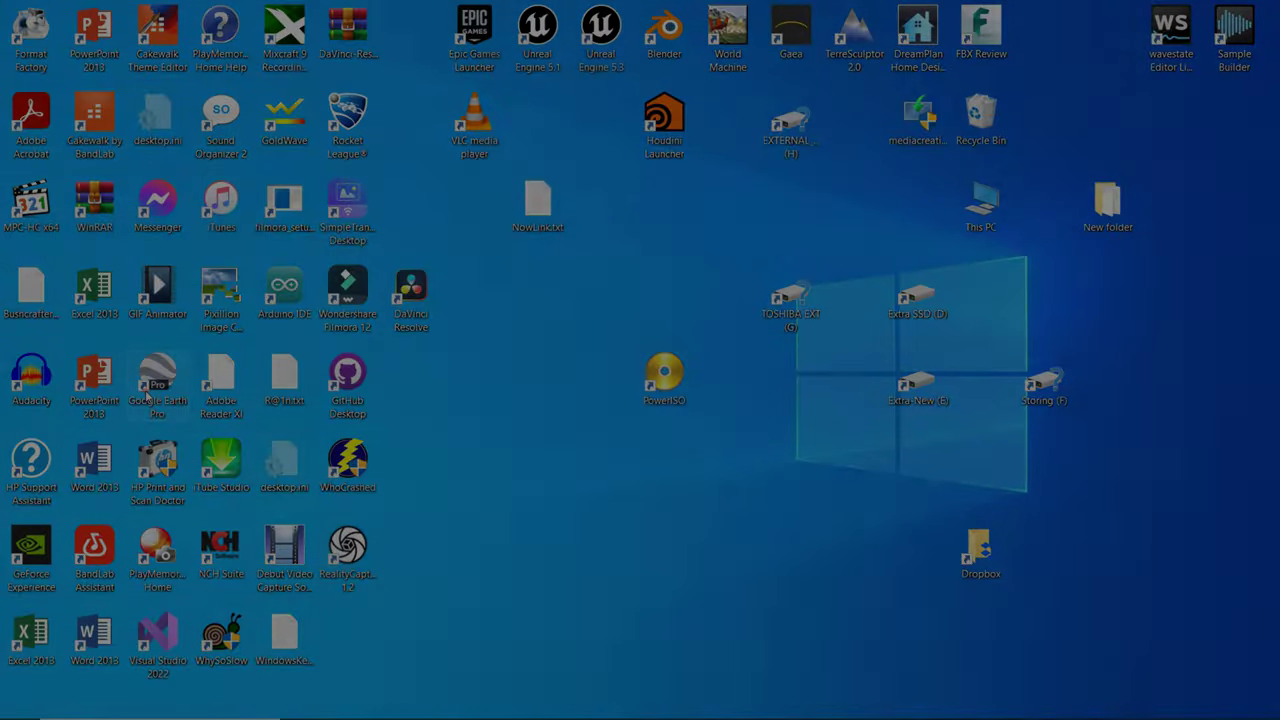